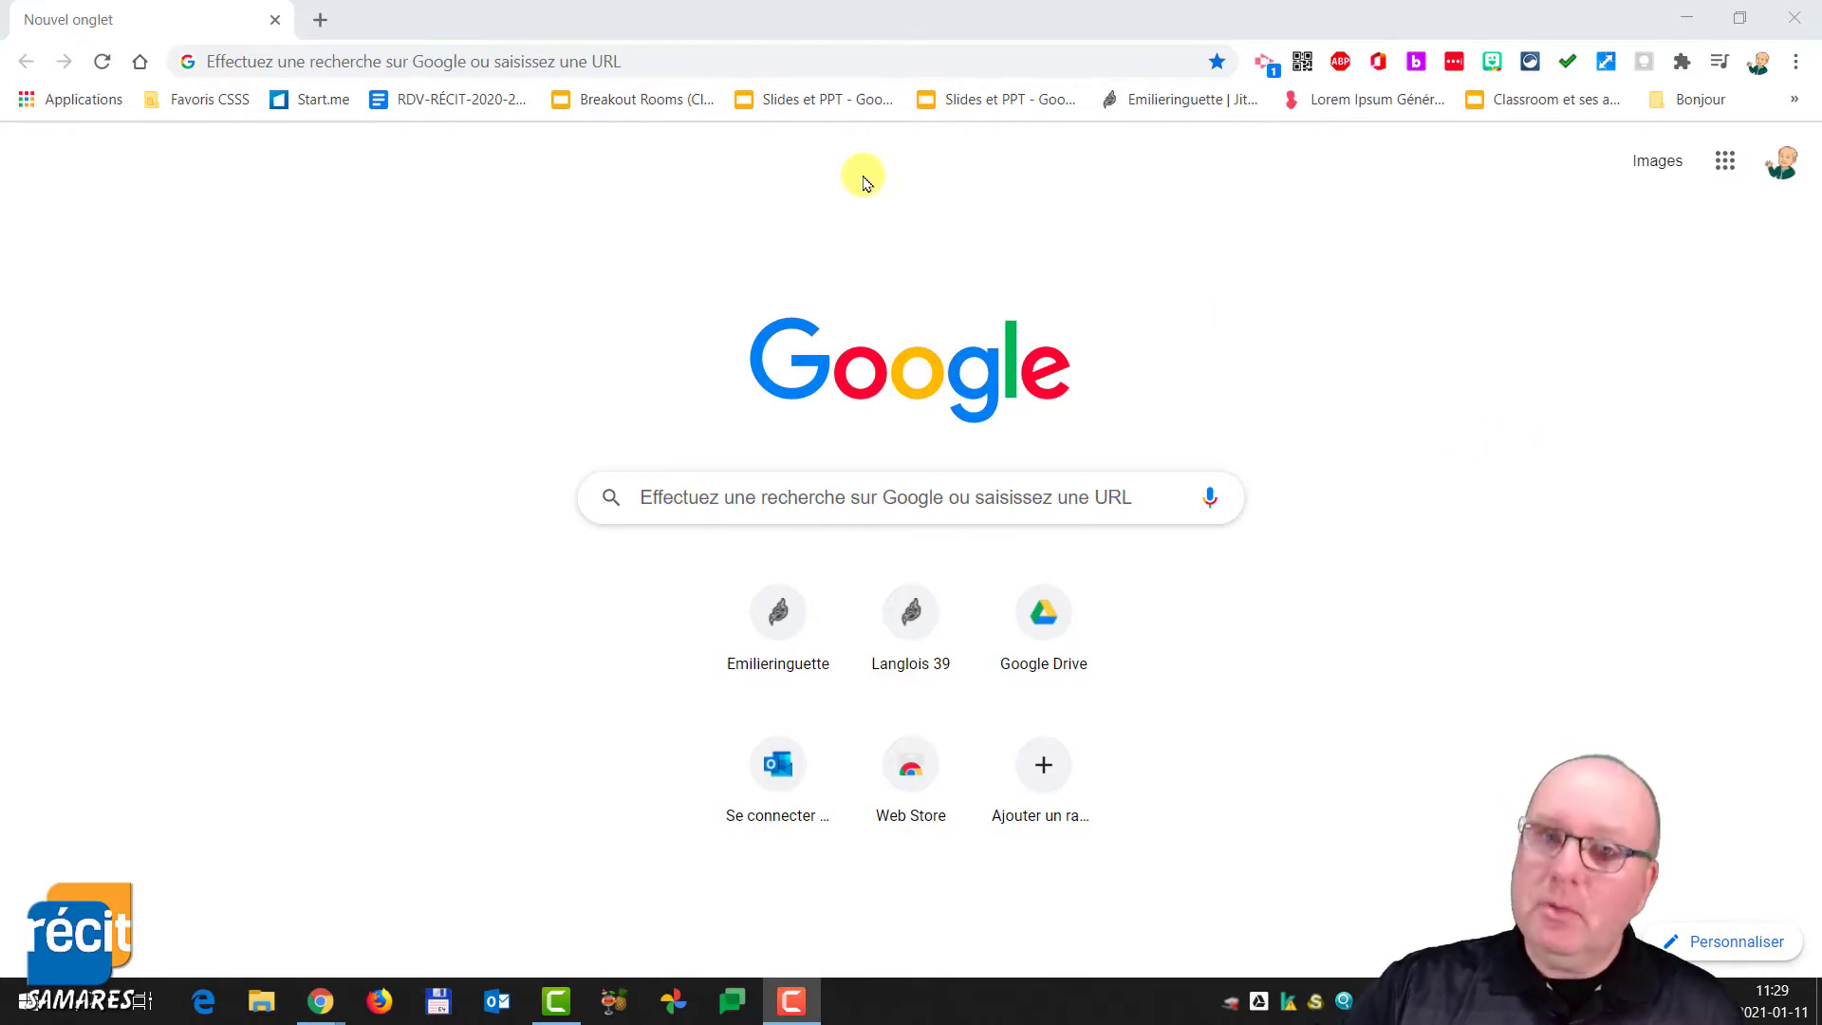
{"action": "left_click", "coordinate": [694, 64]}
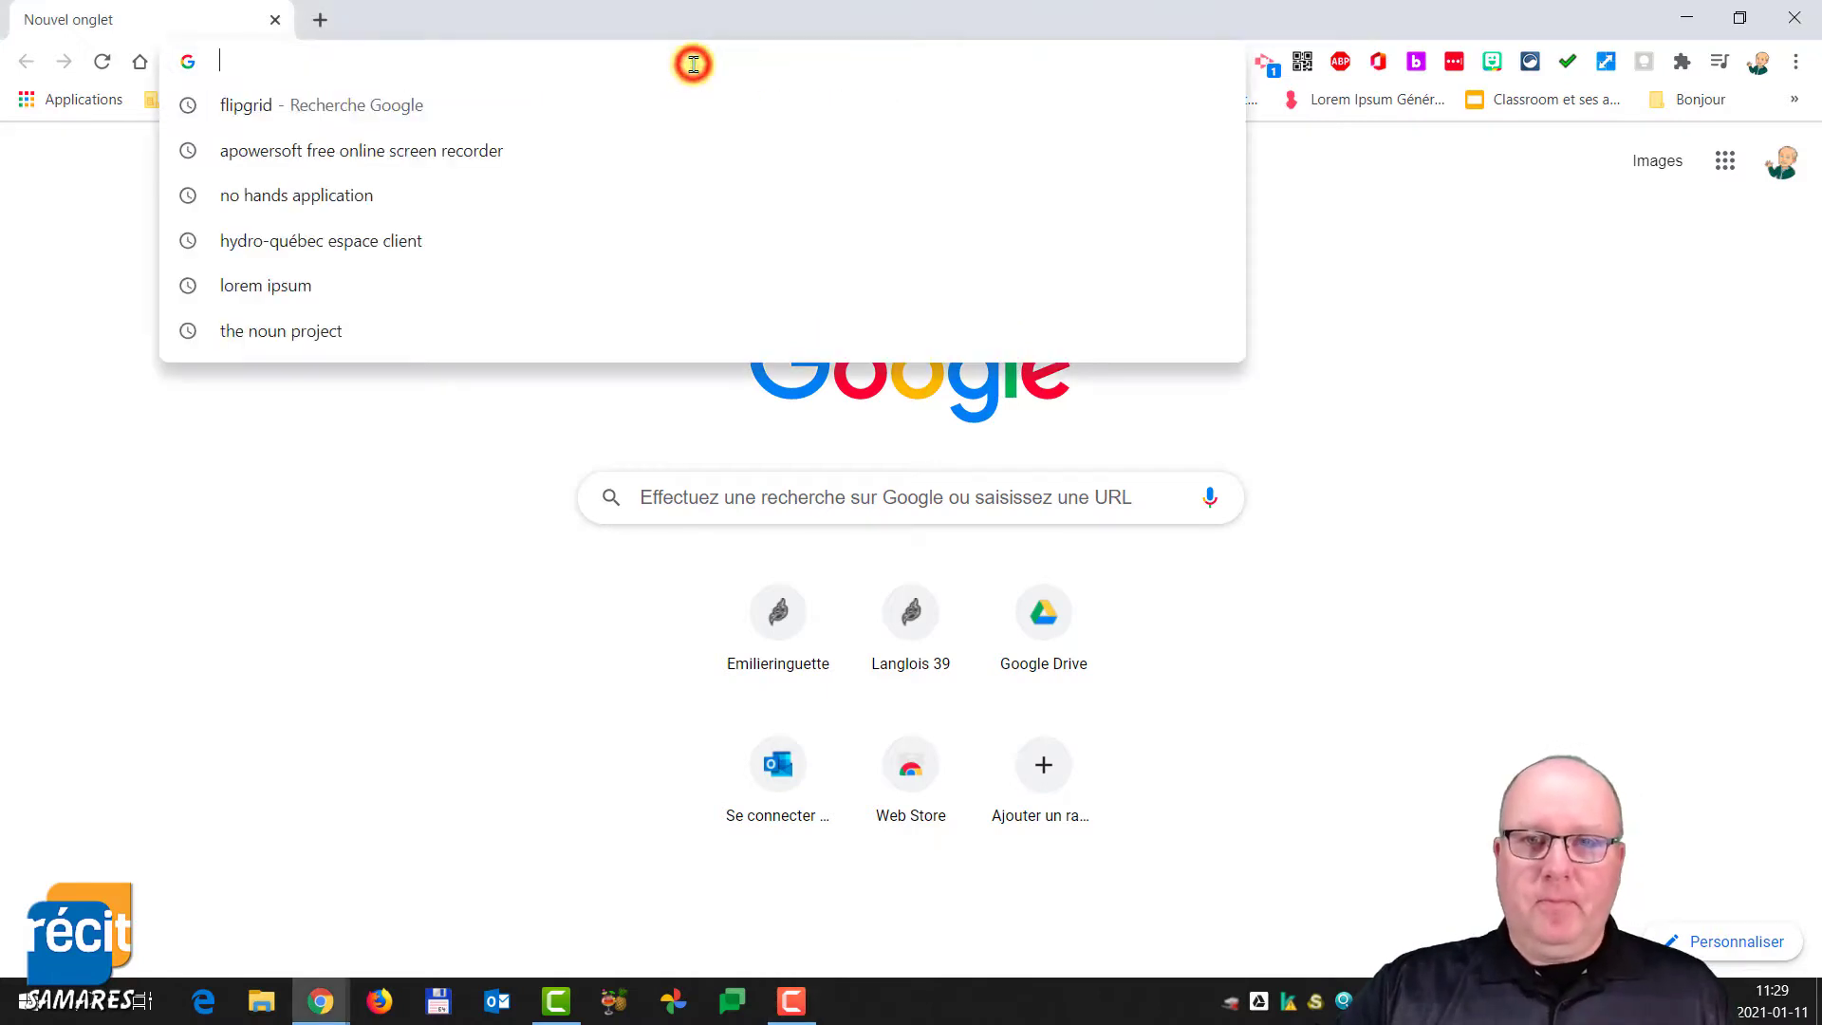
{"action": "left_click", "coordinate": [1724, 160]}
{"action": "left_click", "coordinate": [1509, 252]}
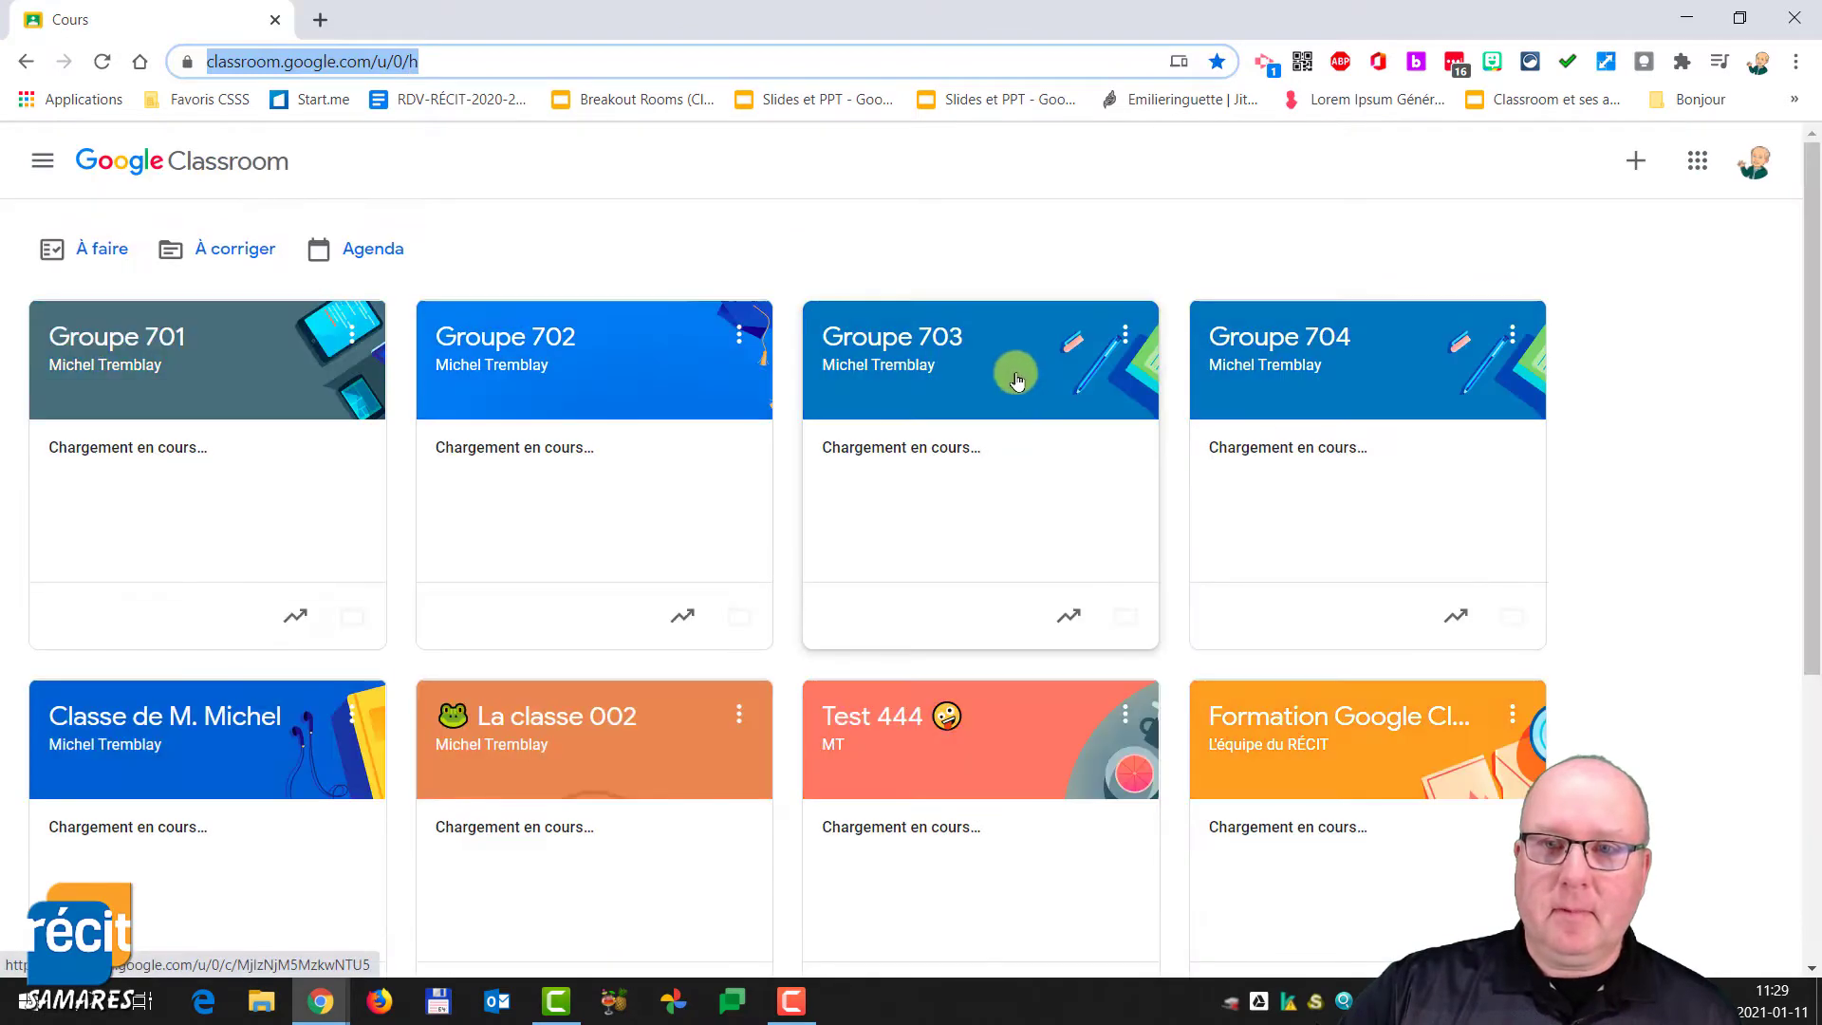
{"action": "left_click", "coordinate": [953, 747]}
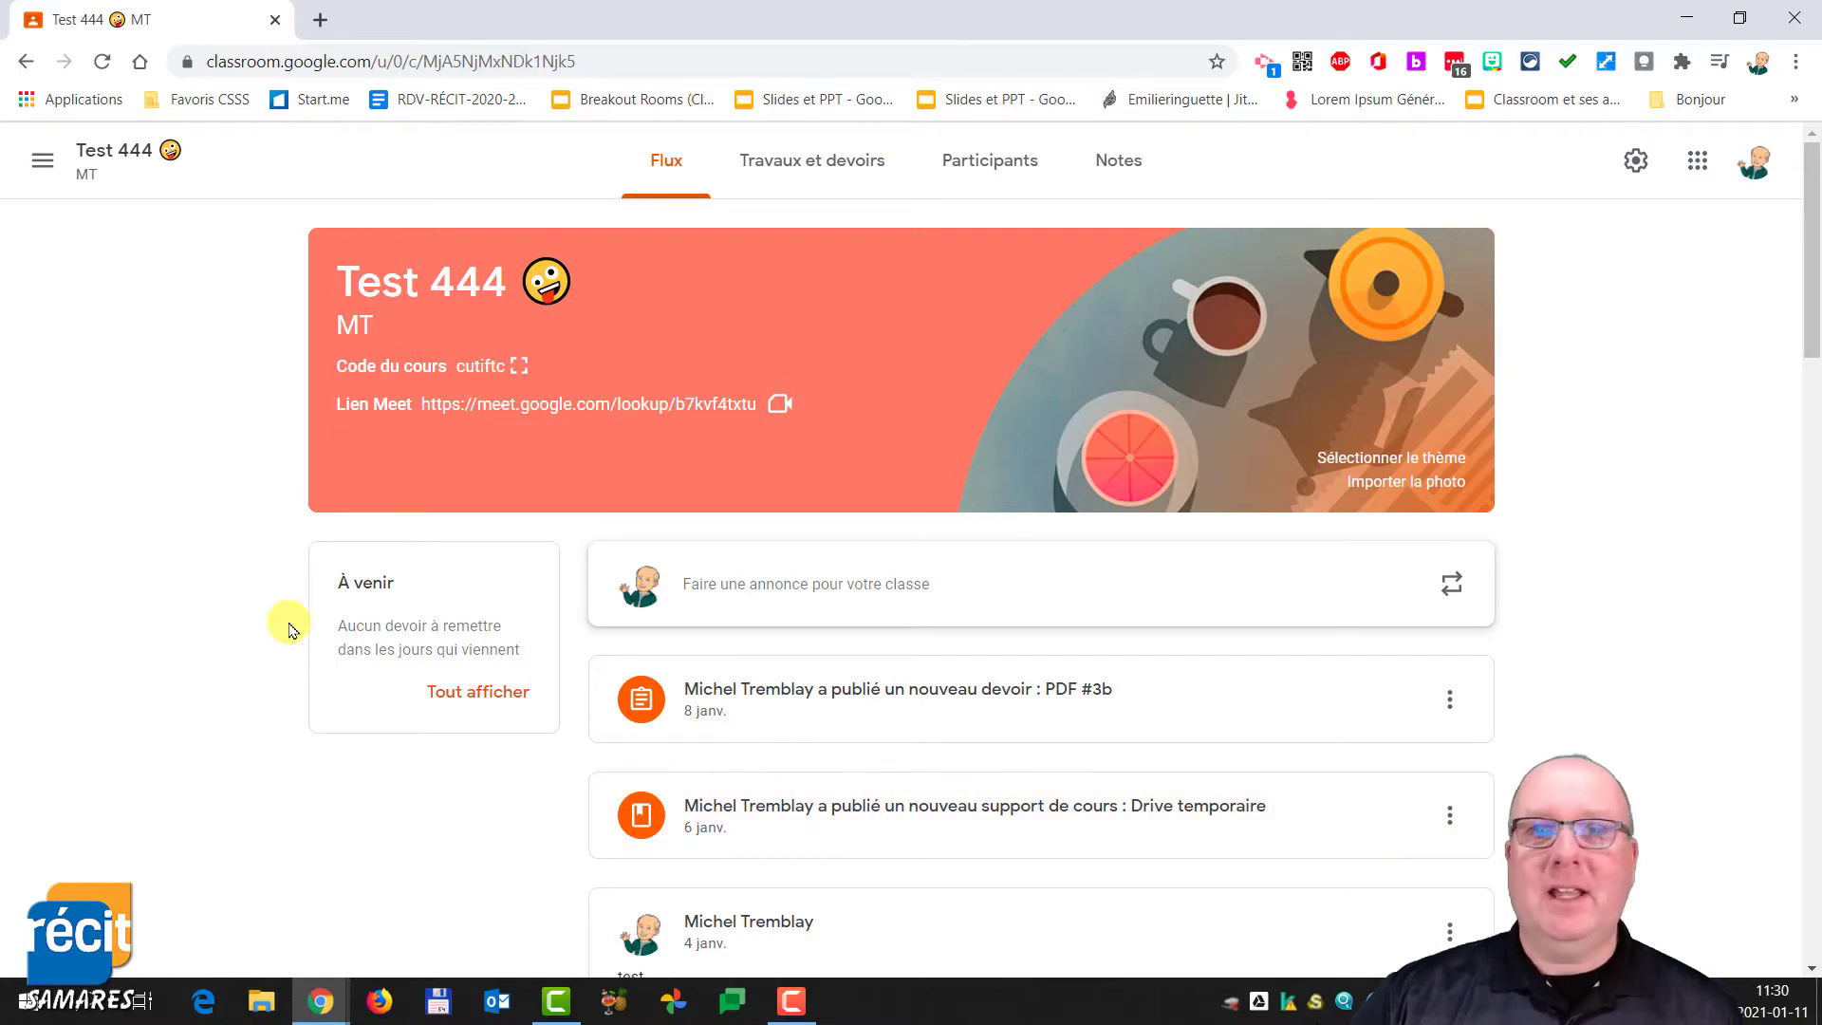
- In a new tab, search Google for flipgrid and open the Flipgrid website
{"action": "left_click", "coordinate": [321, 19]}
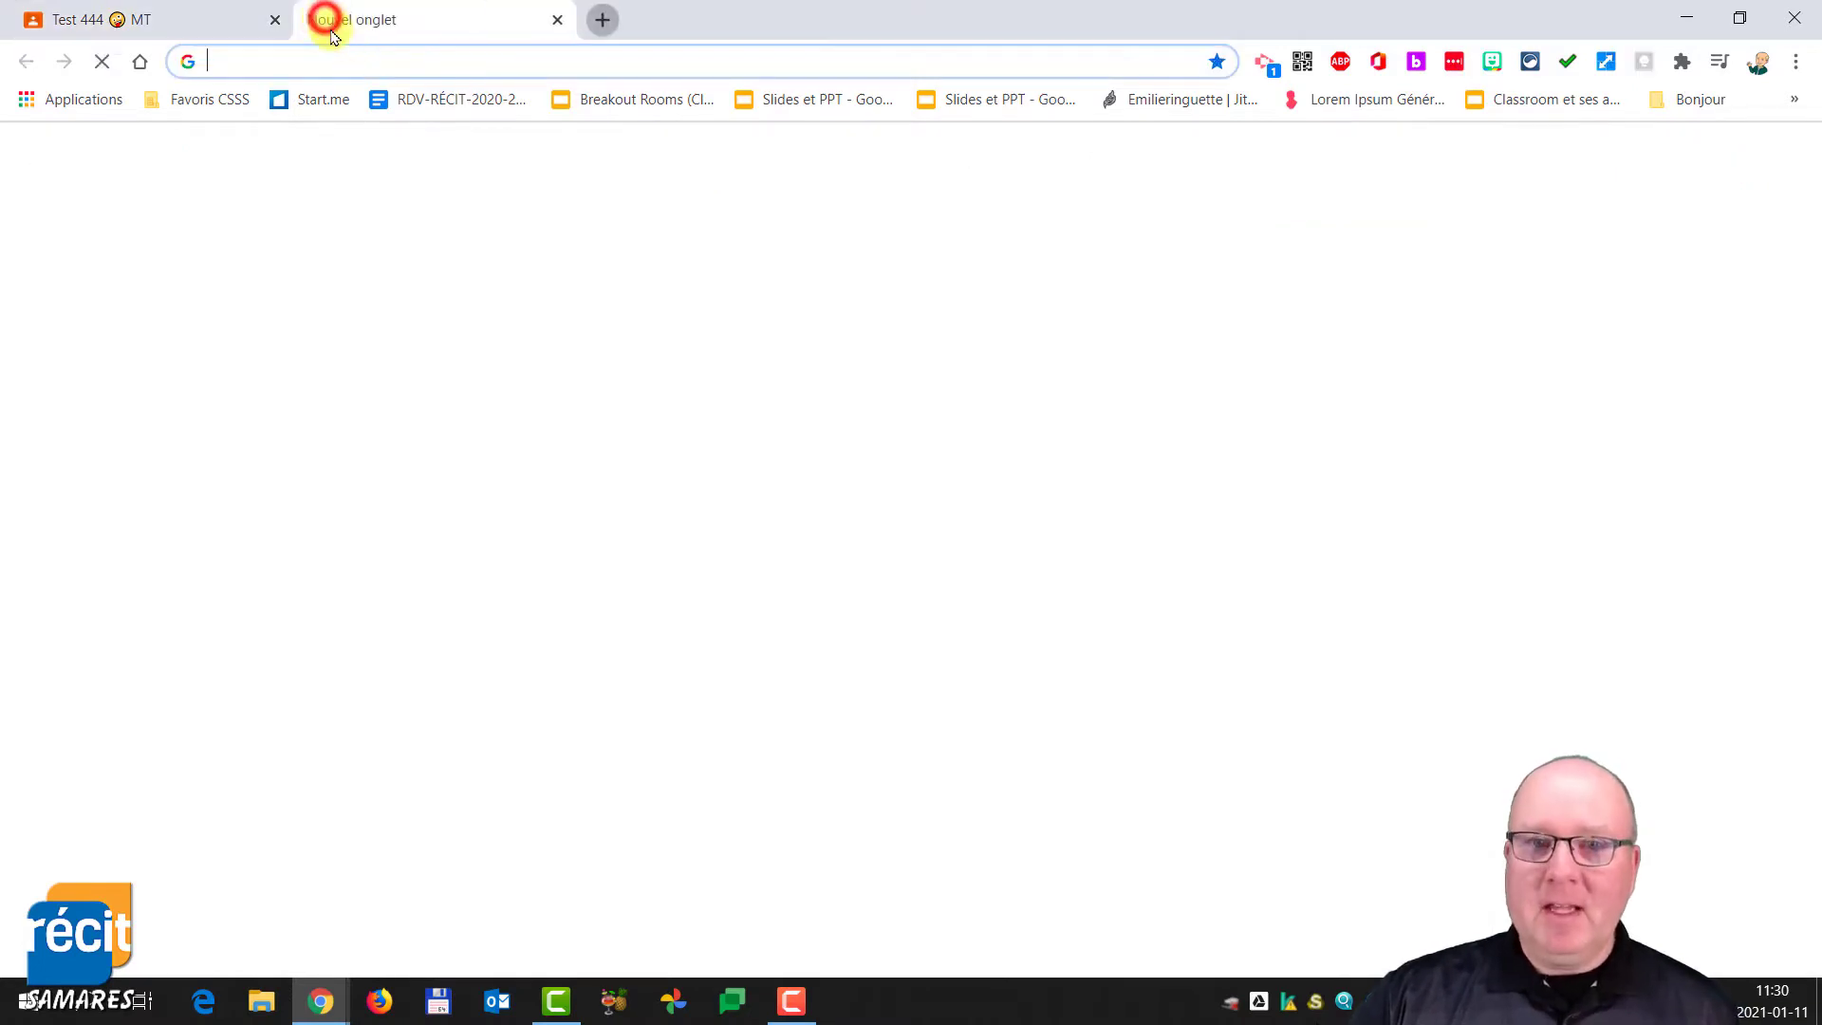
{"action": "left_click", "coordinate": [352, 56]}
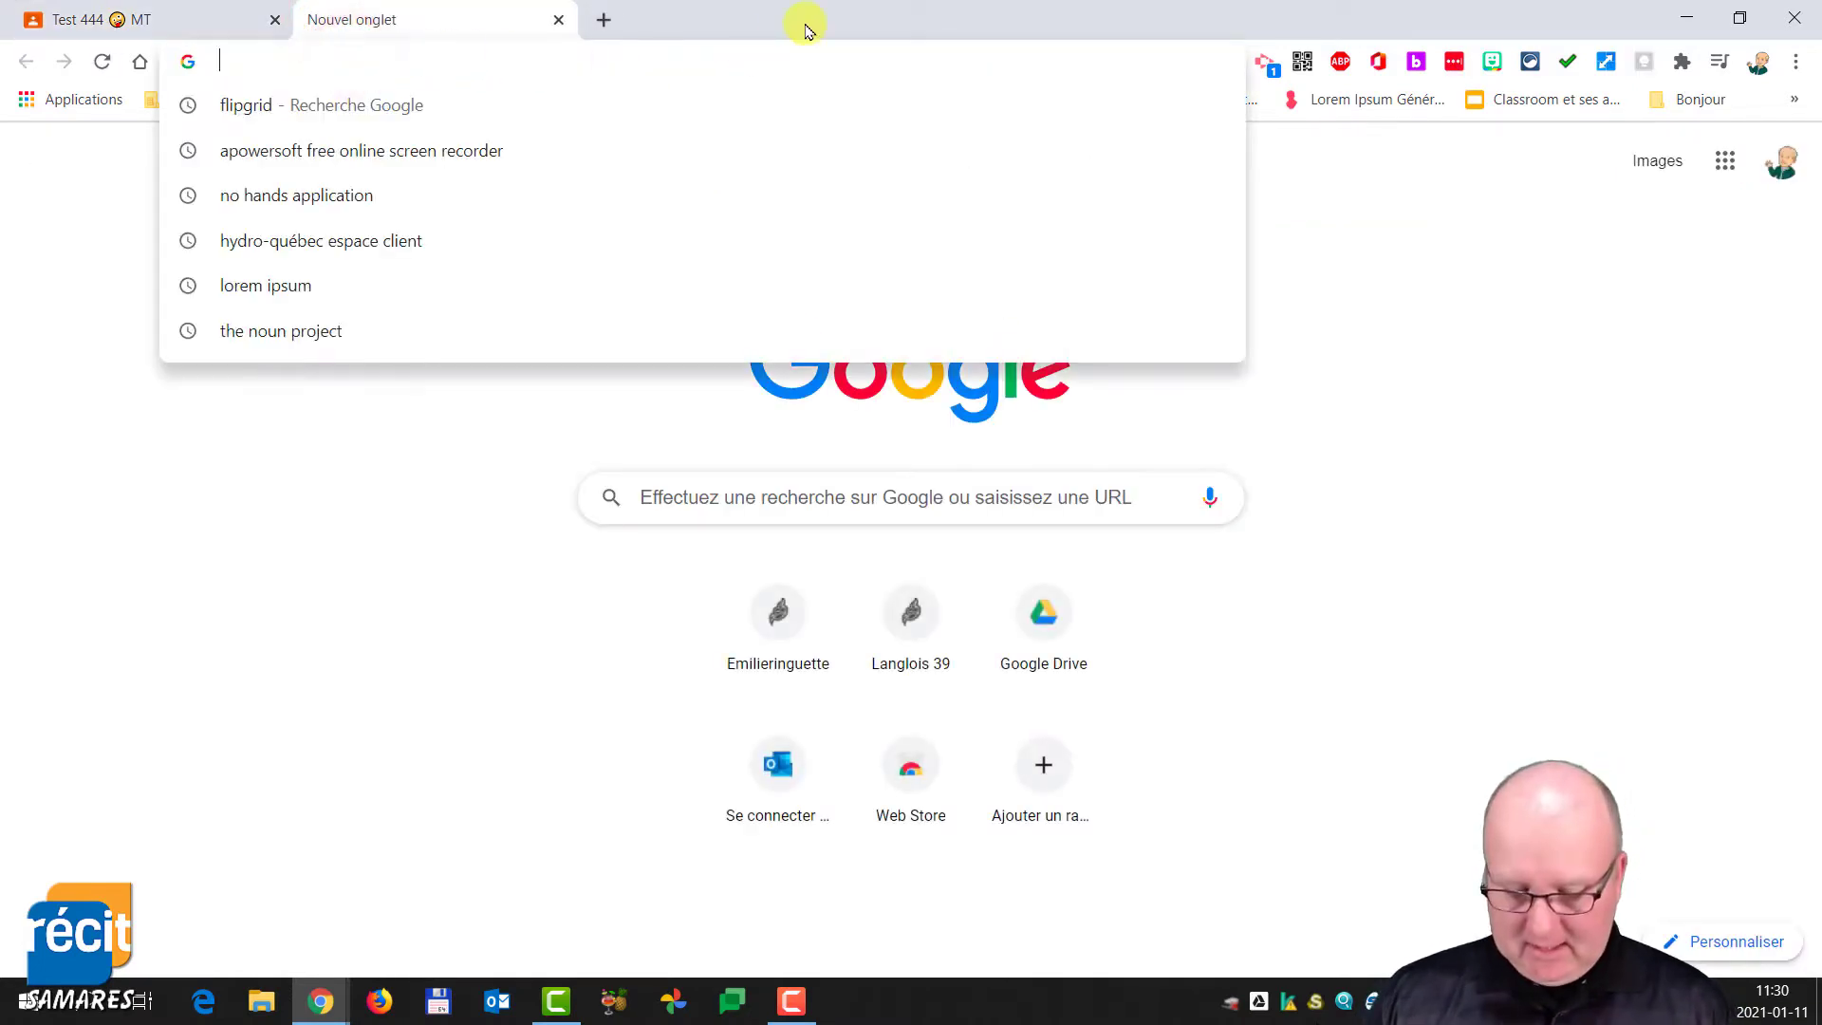
{"action": "type", "text": "FLIP"}
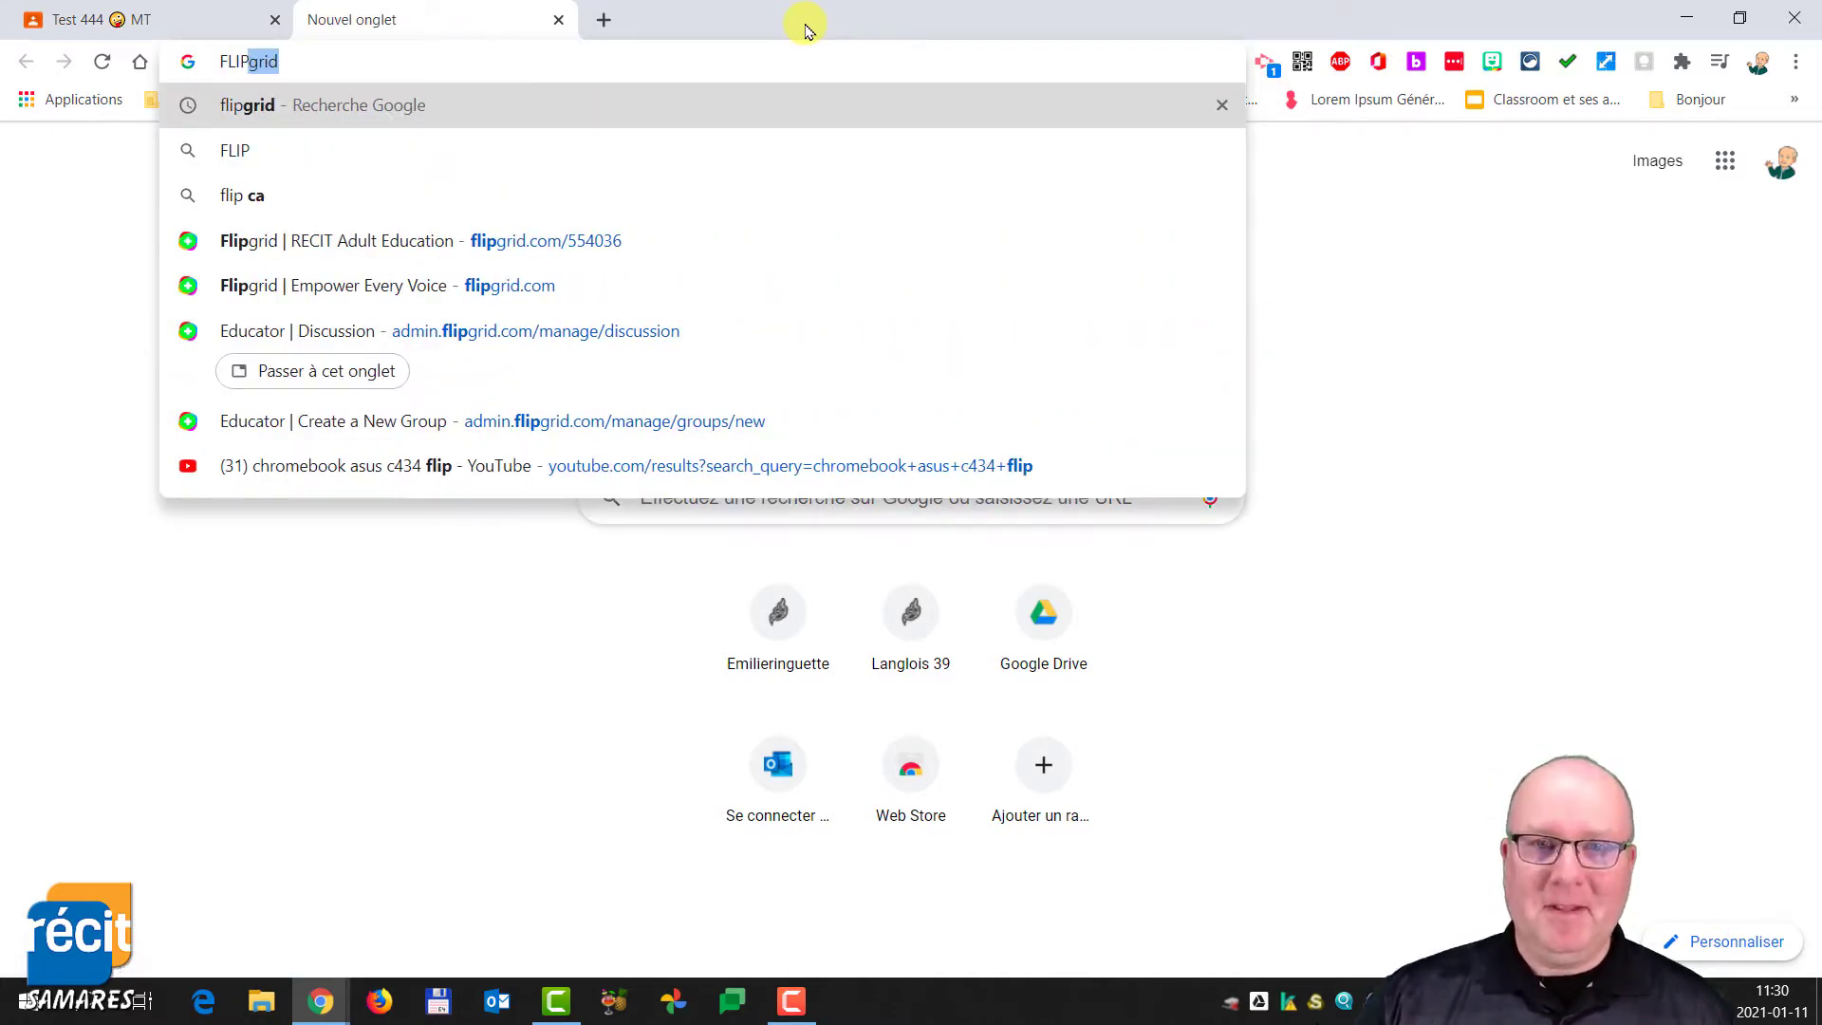
{"action": "left_click", "coordinate": [264, 104]}
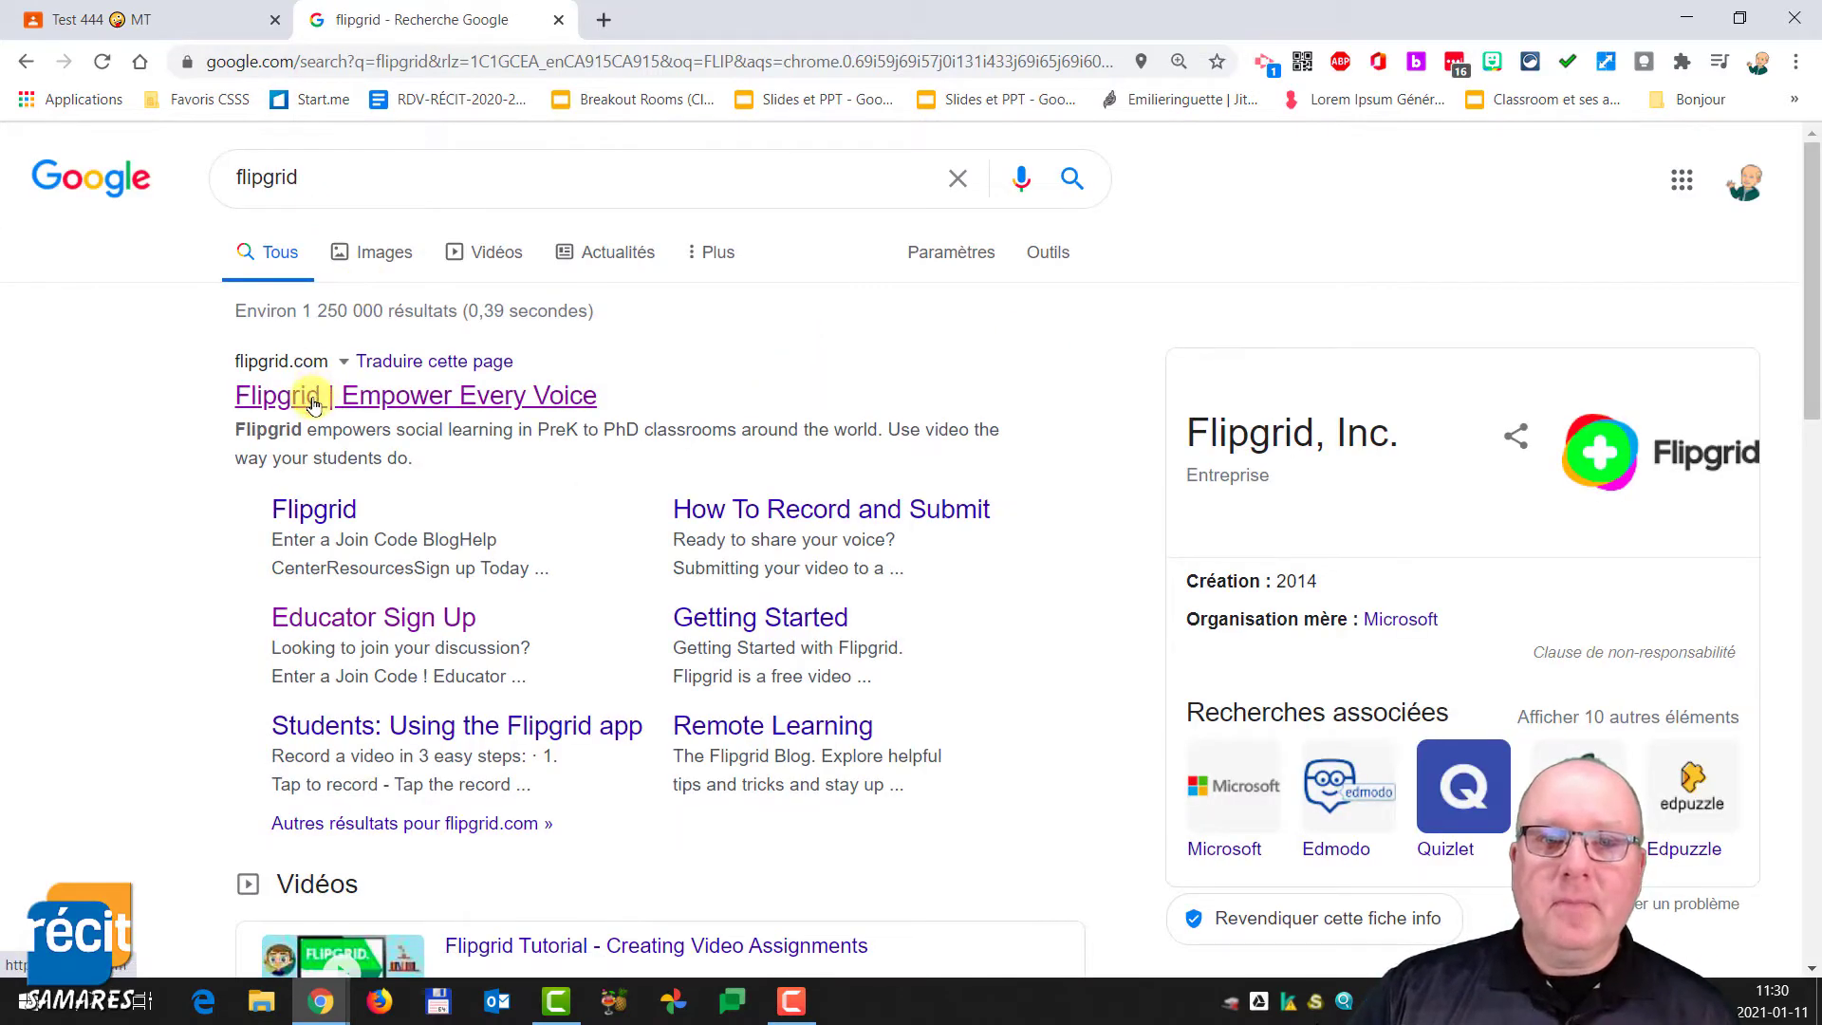
{"action": "left_click", "coordinate": [314, 402]}
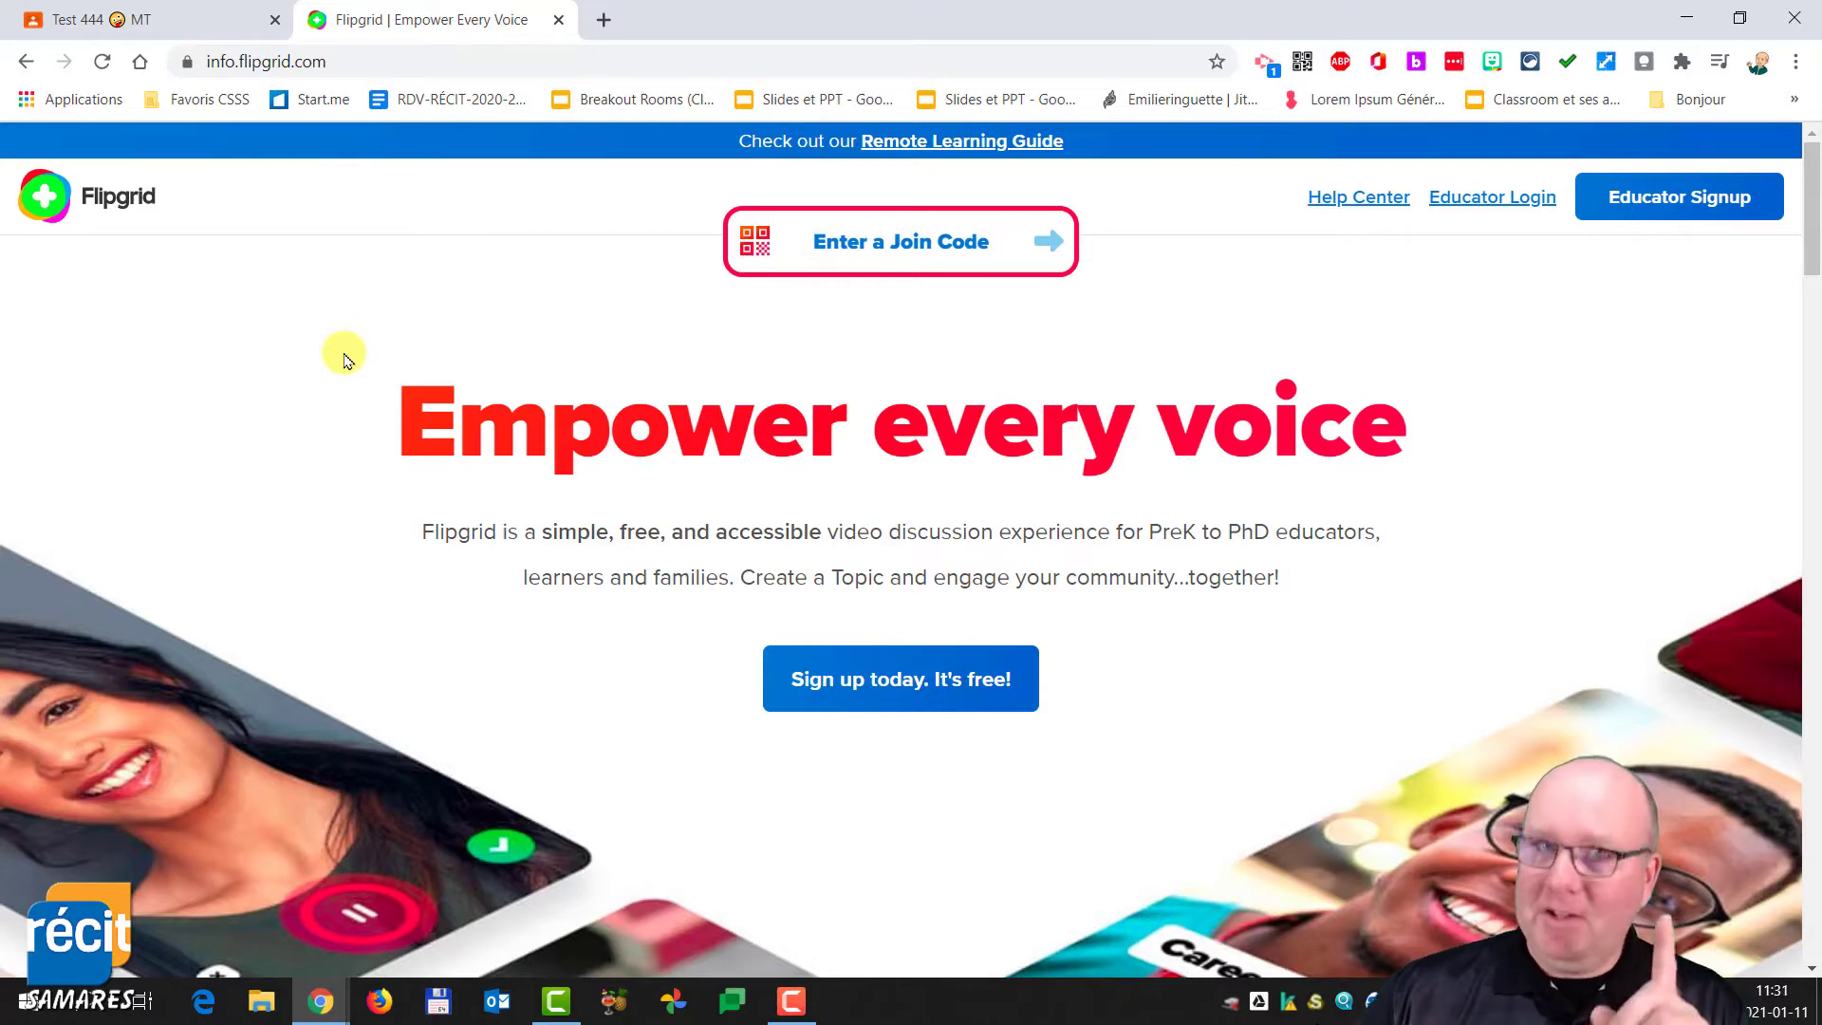
- Enter the educator area and start creating a group from the welcome dialog
{"action": "left_click", "coordinate": [1653, 202]}
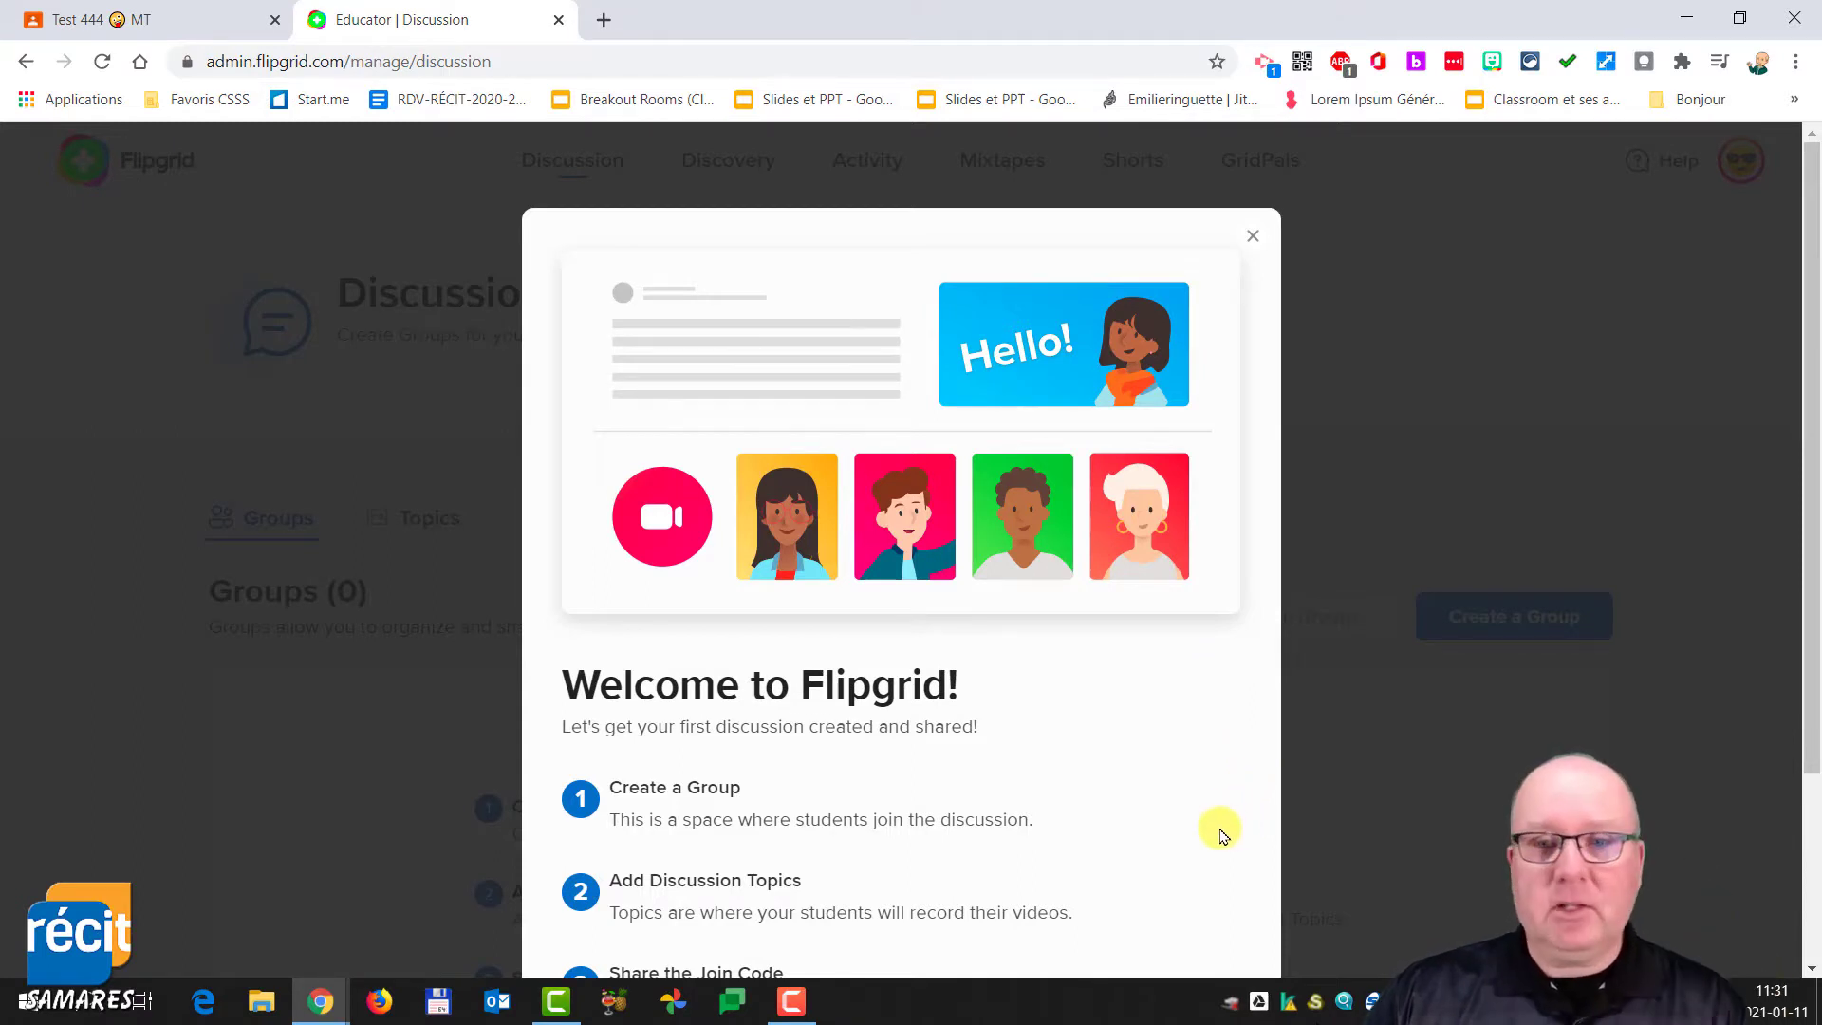
{"action": "scroll", "coordinate": [1124, 606], "scroll_direction": "down", "scroll_amount": 1}
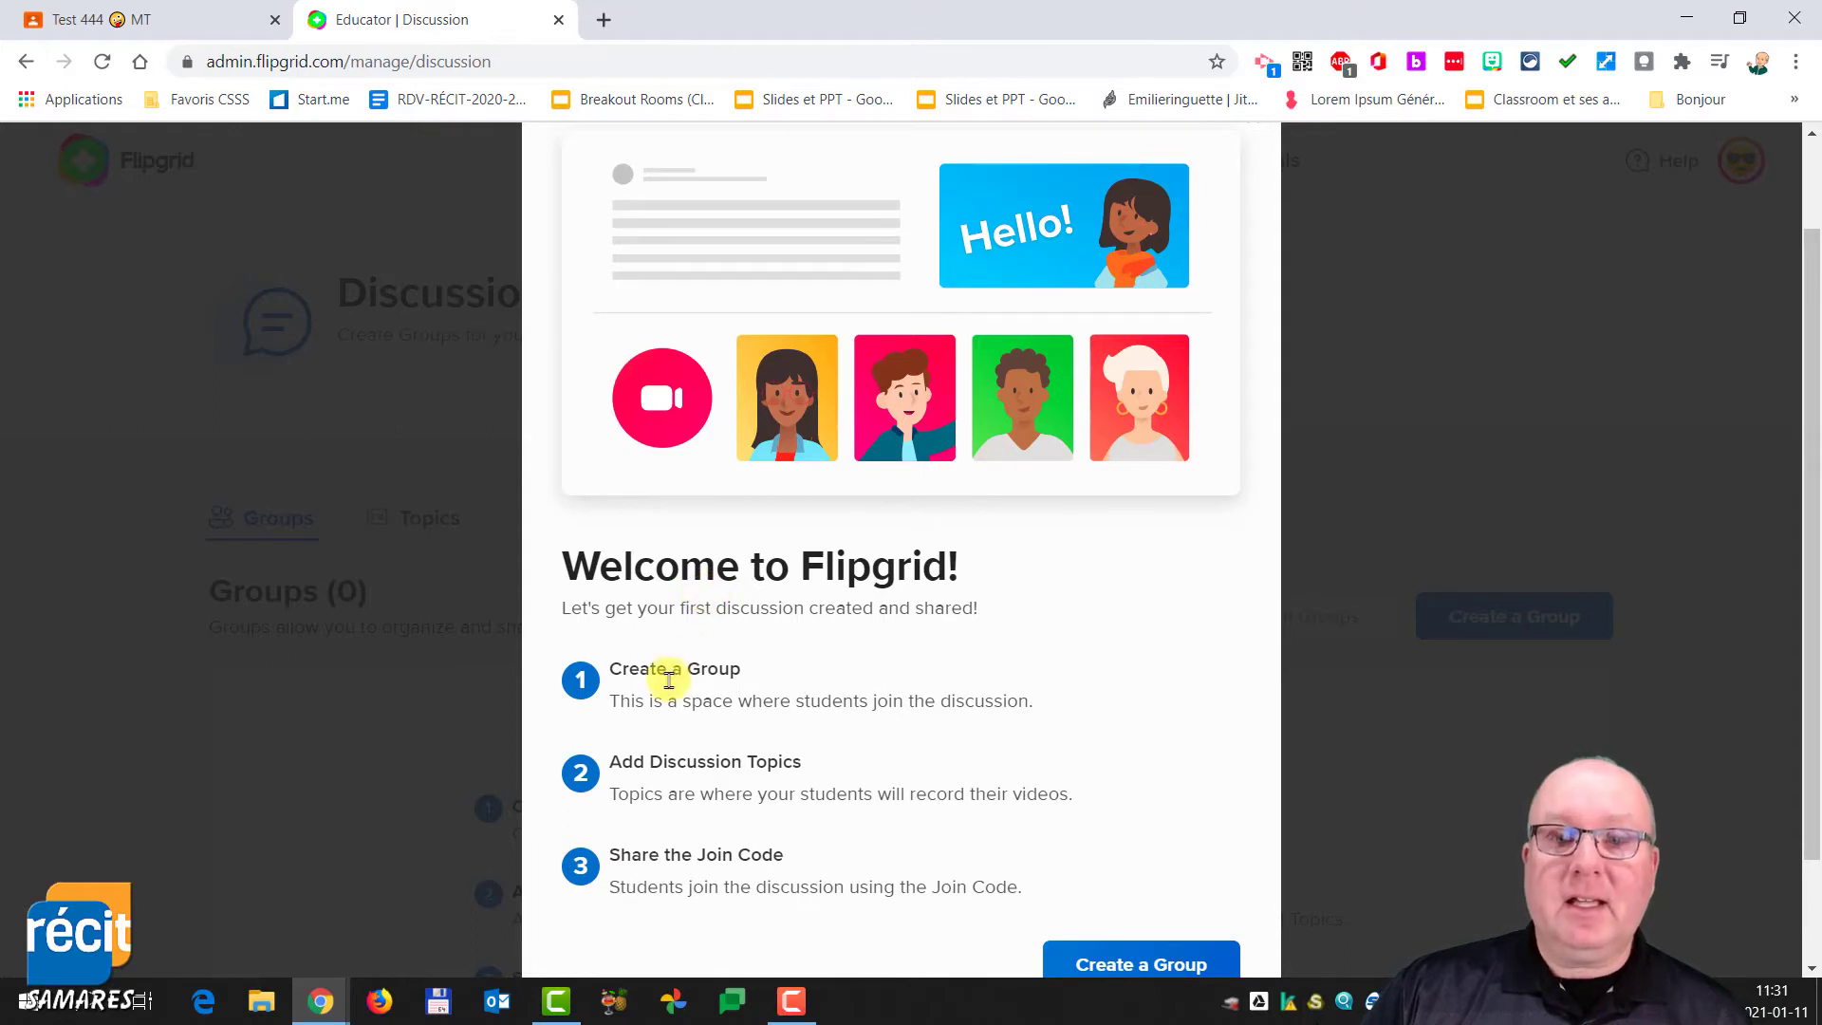
{"action": "scroll", "coordinate": [952, 788], "scroll_direction": "down", "scroll_amount": 1}
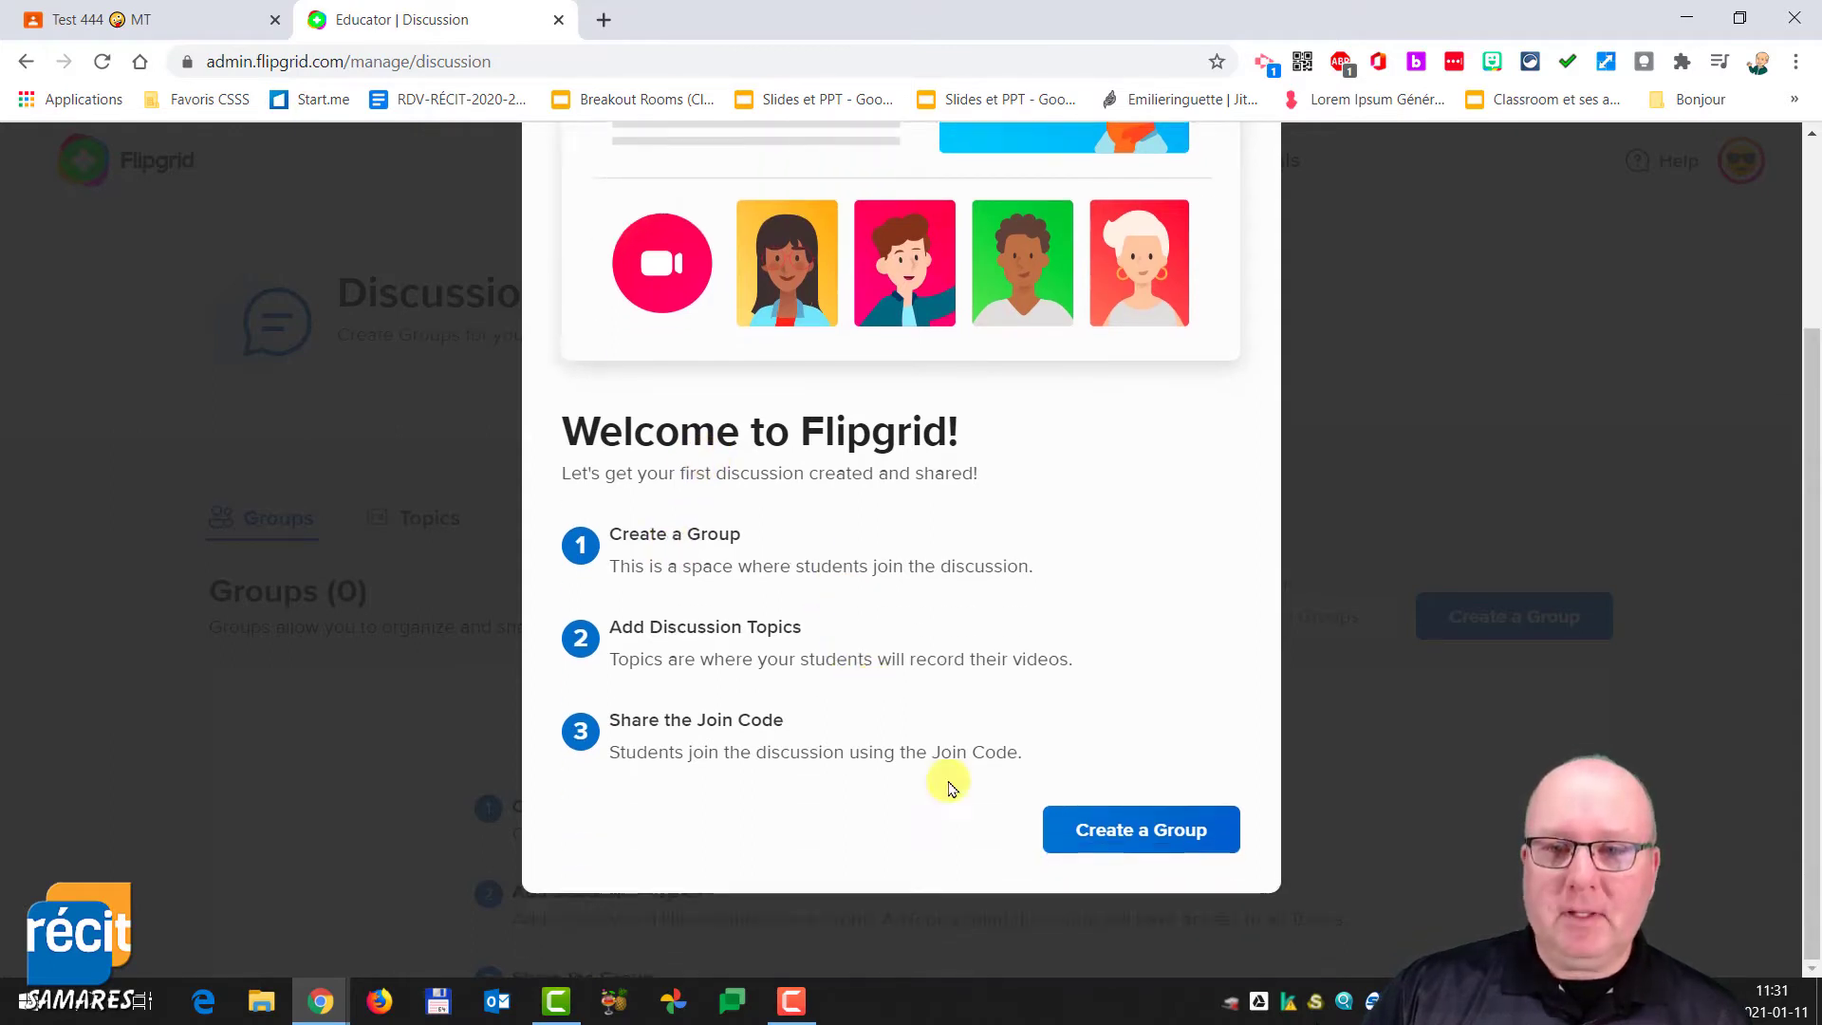
{"action": "left_click", "coordinate": [1118, 827]}
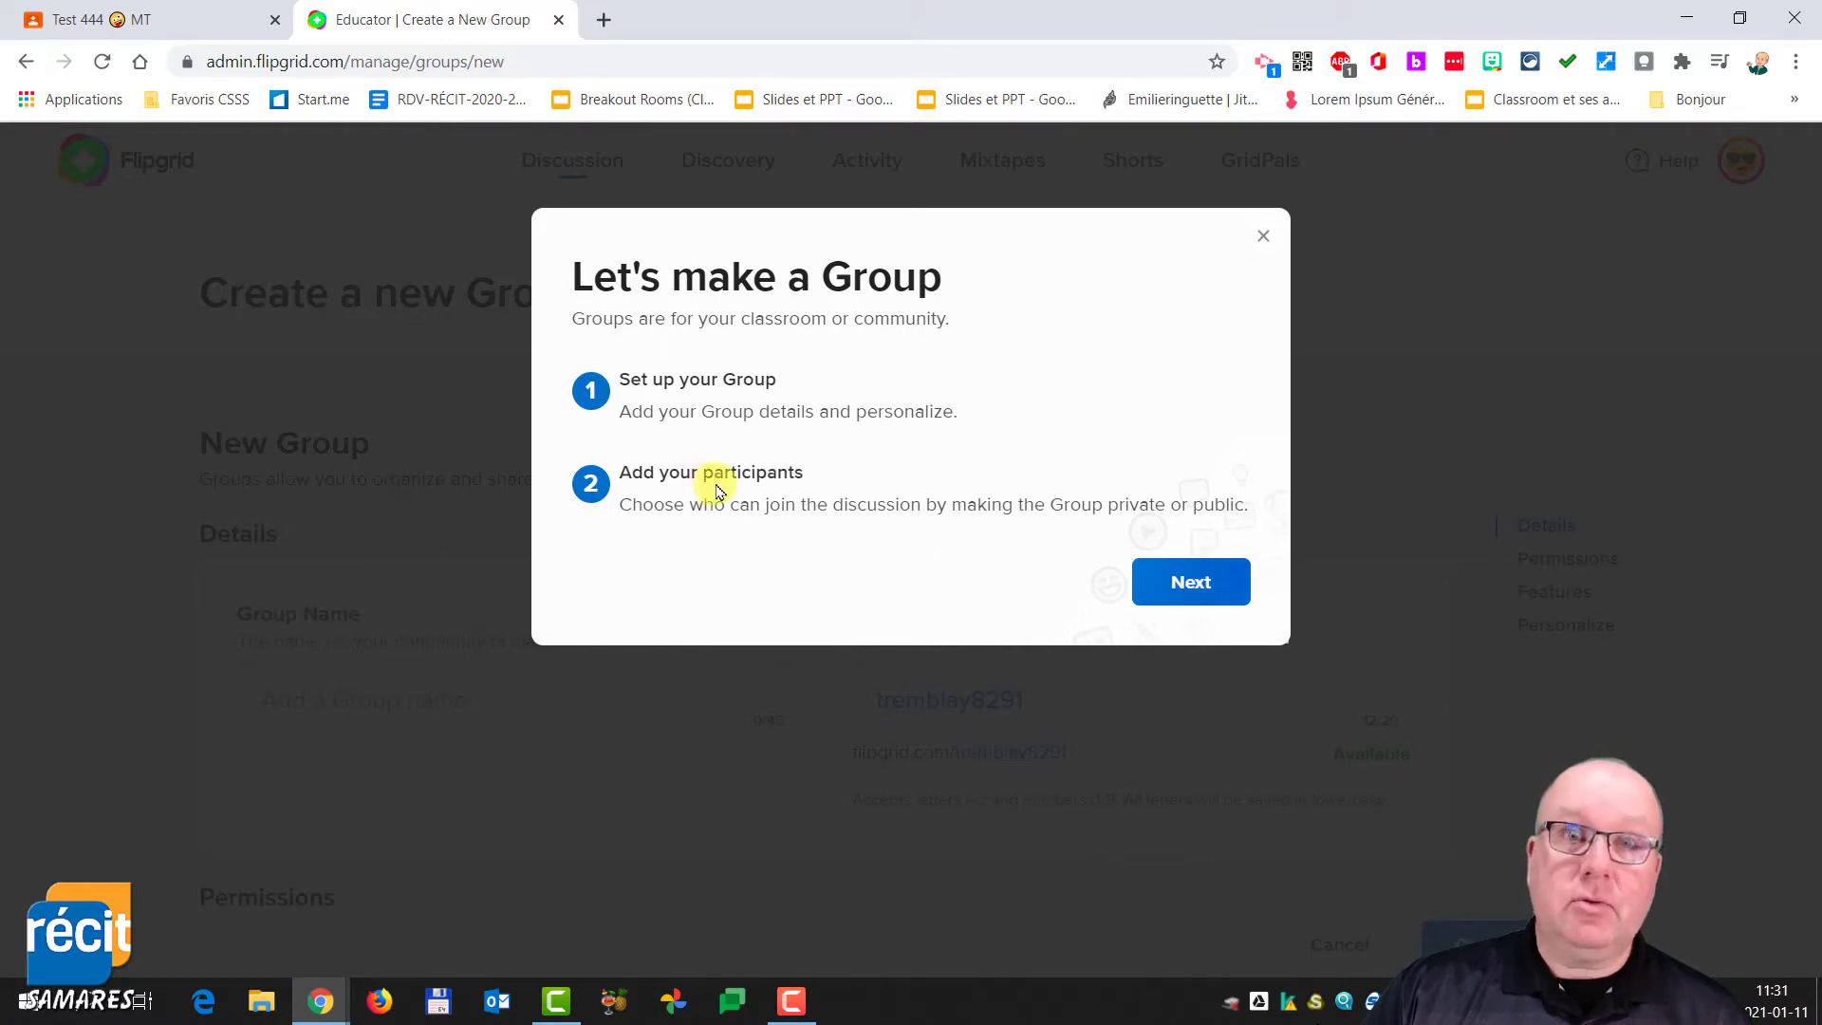
{"action": "left_click", "coordinate": [1185, 585]}
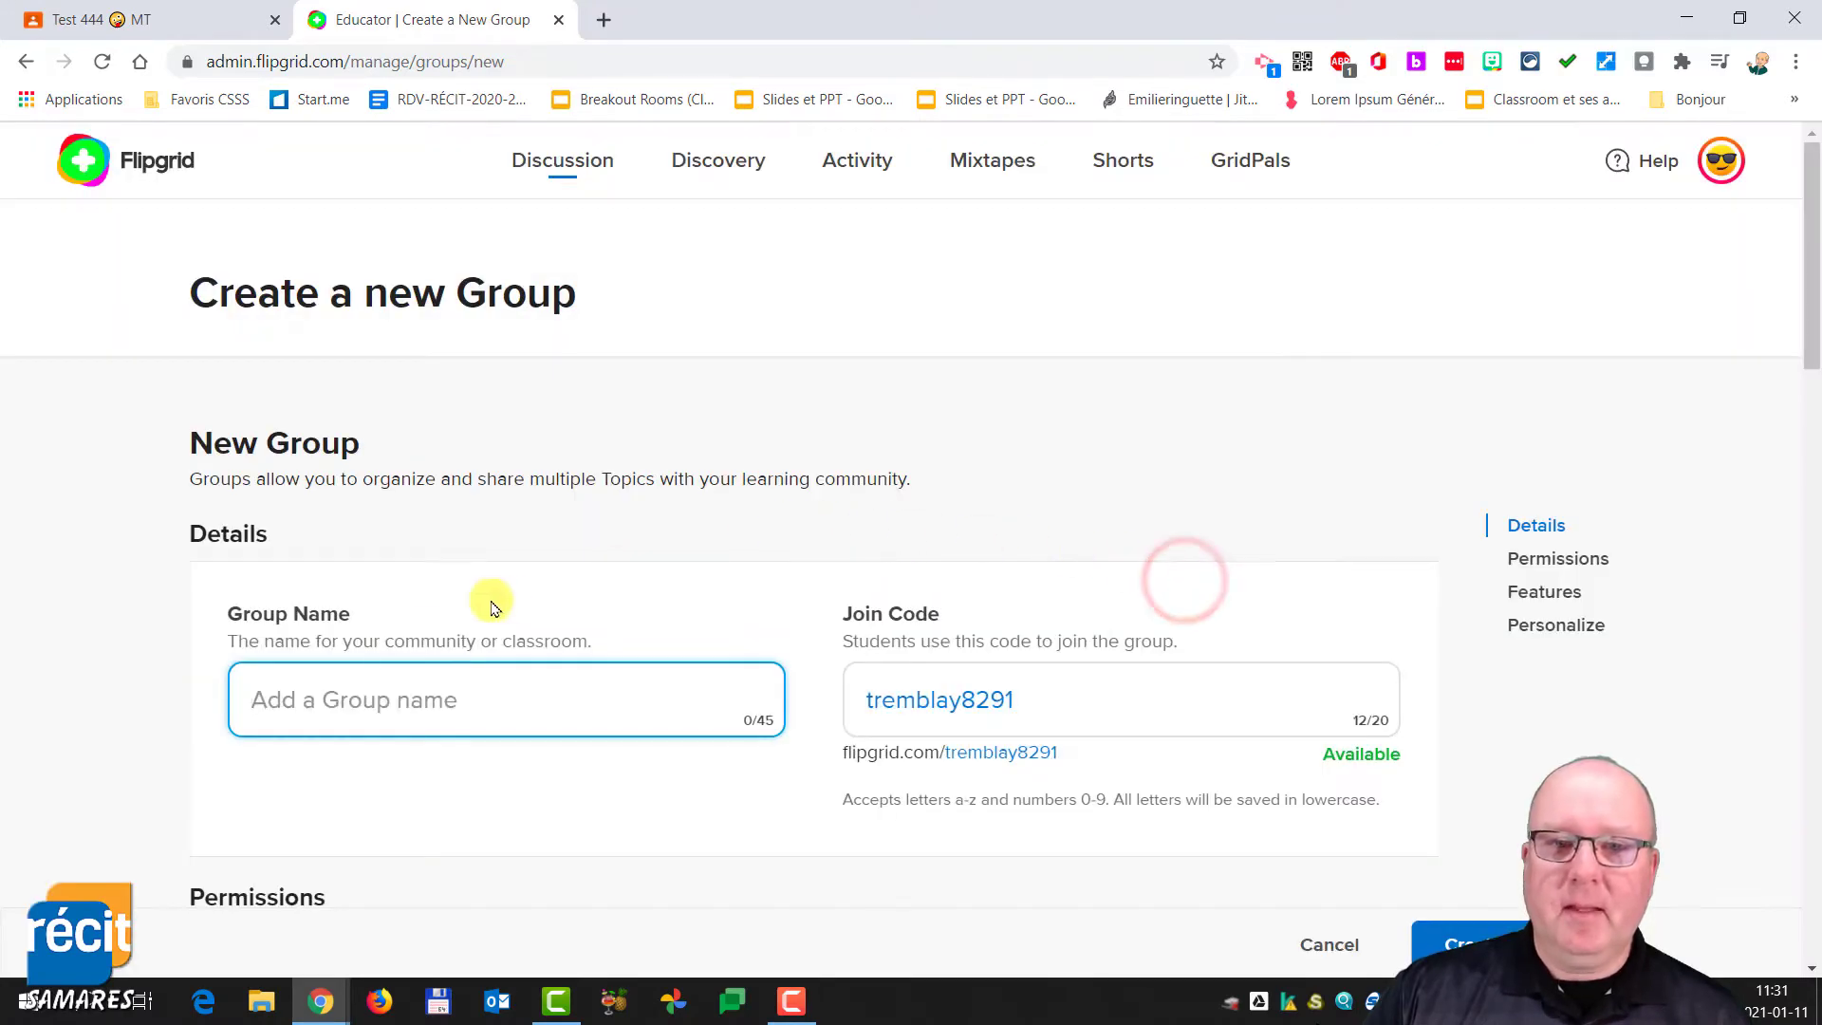
{"action": "left_click", "coordinate": [377, 702]}
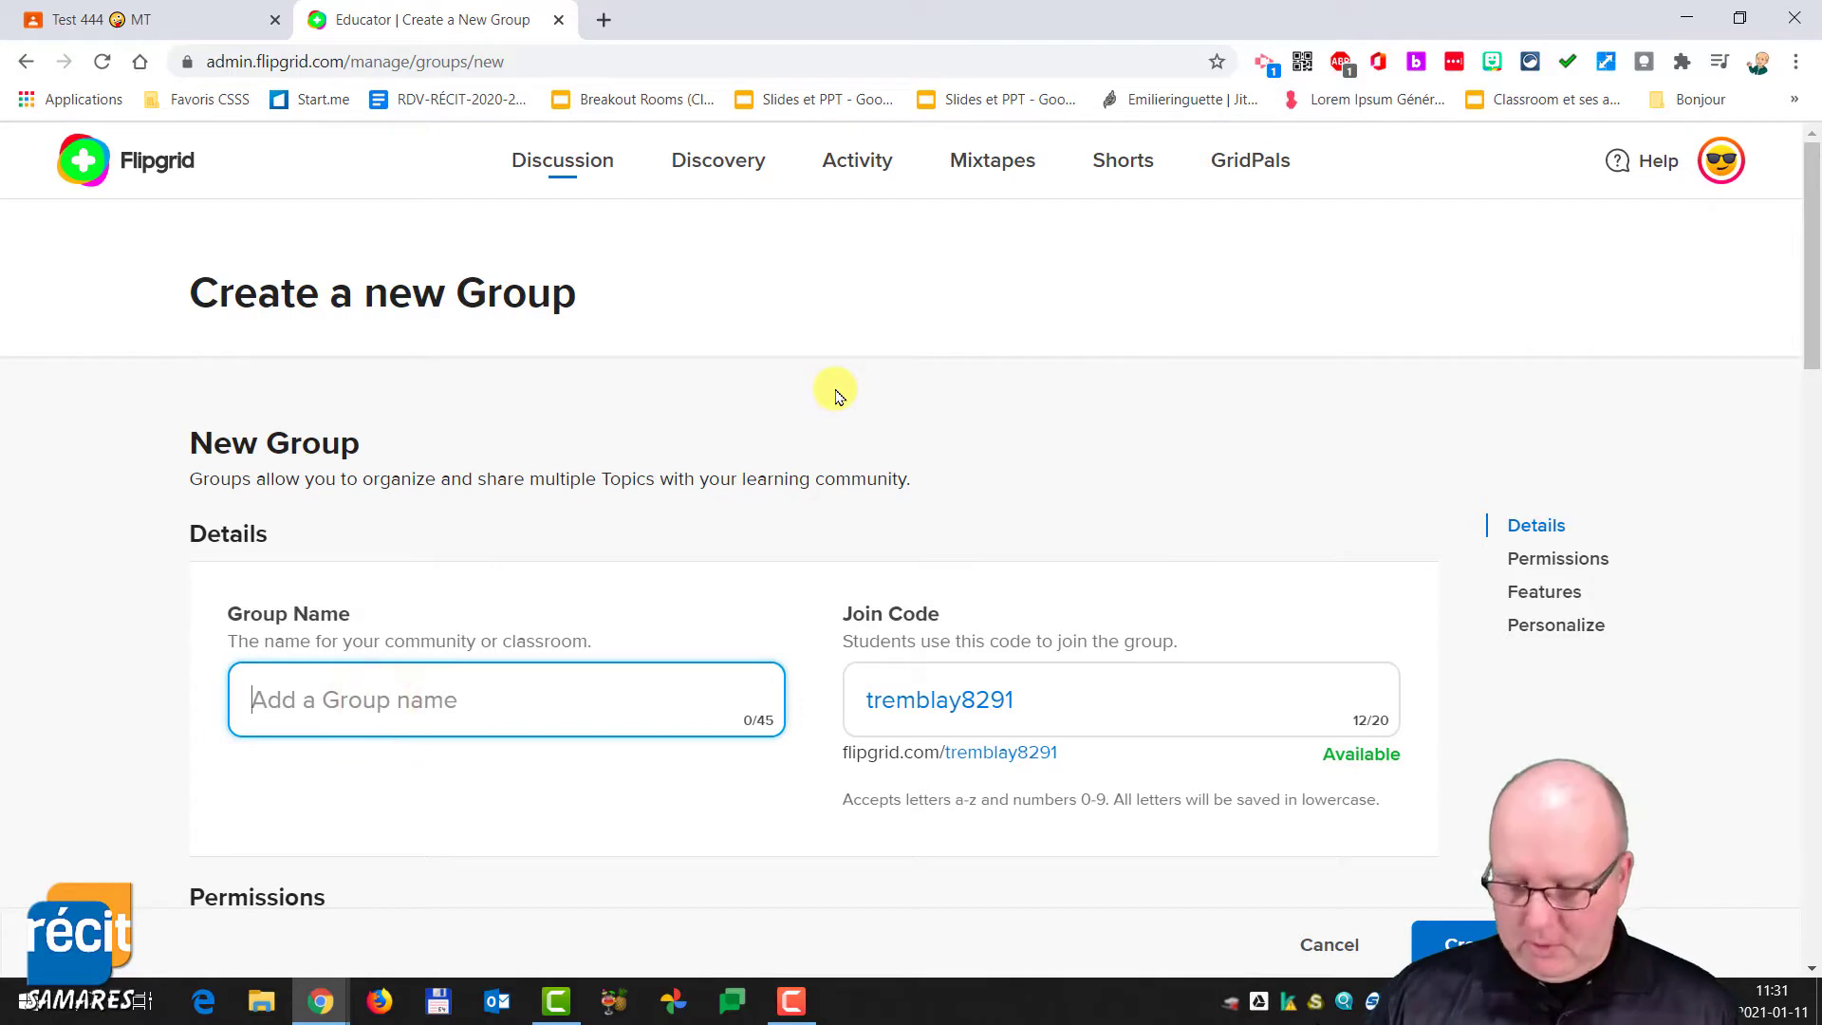
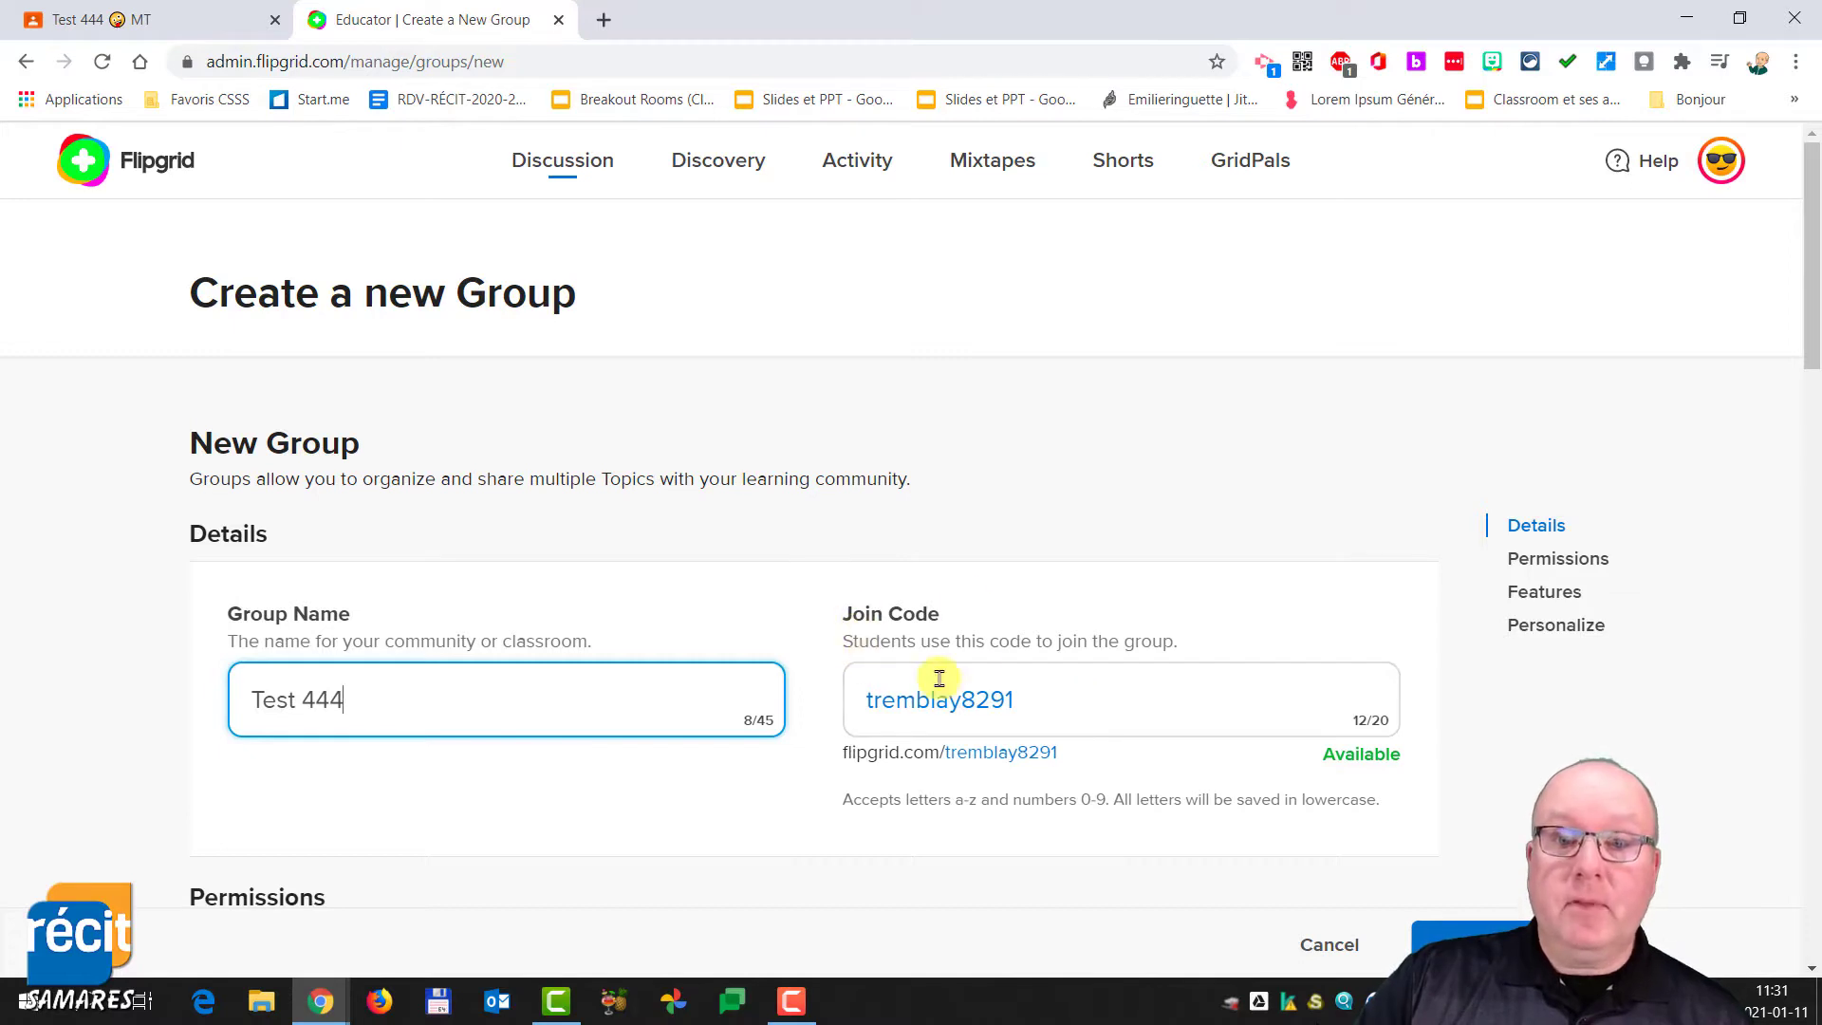
{"action": "left_click_drag", "start_coordinate": [1040, 700], "coordinate": [835, 701]}
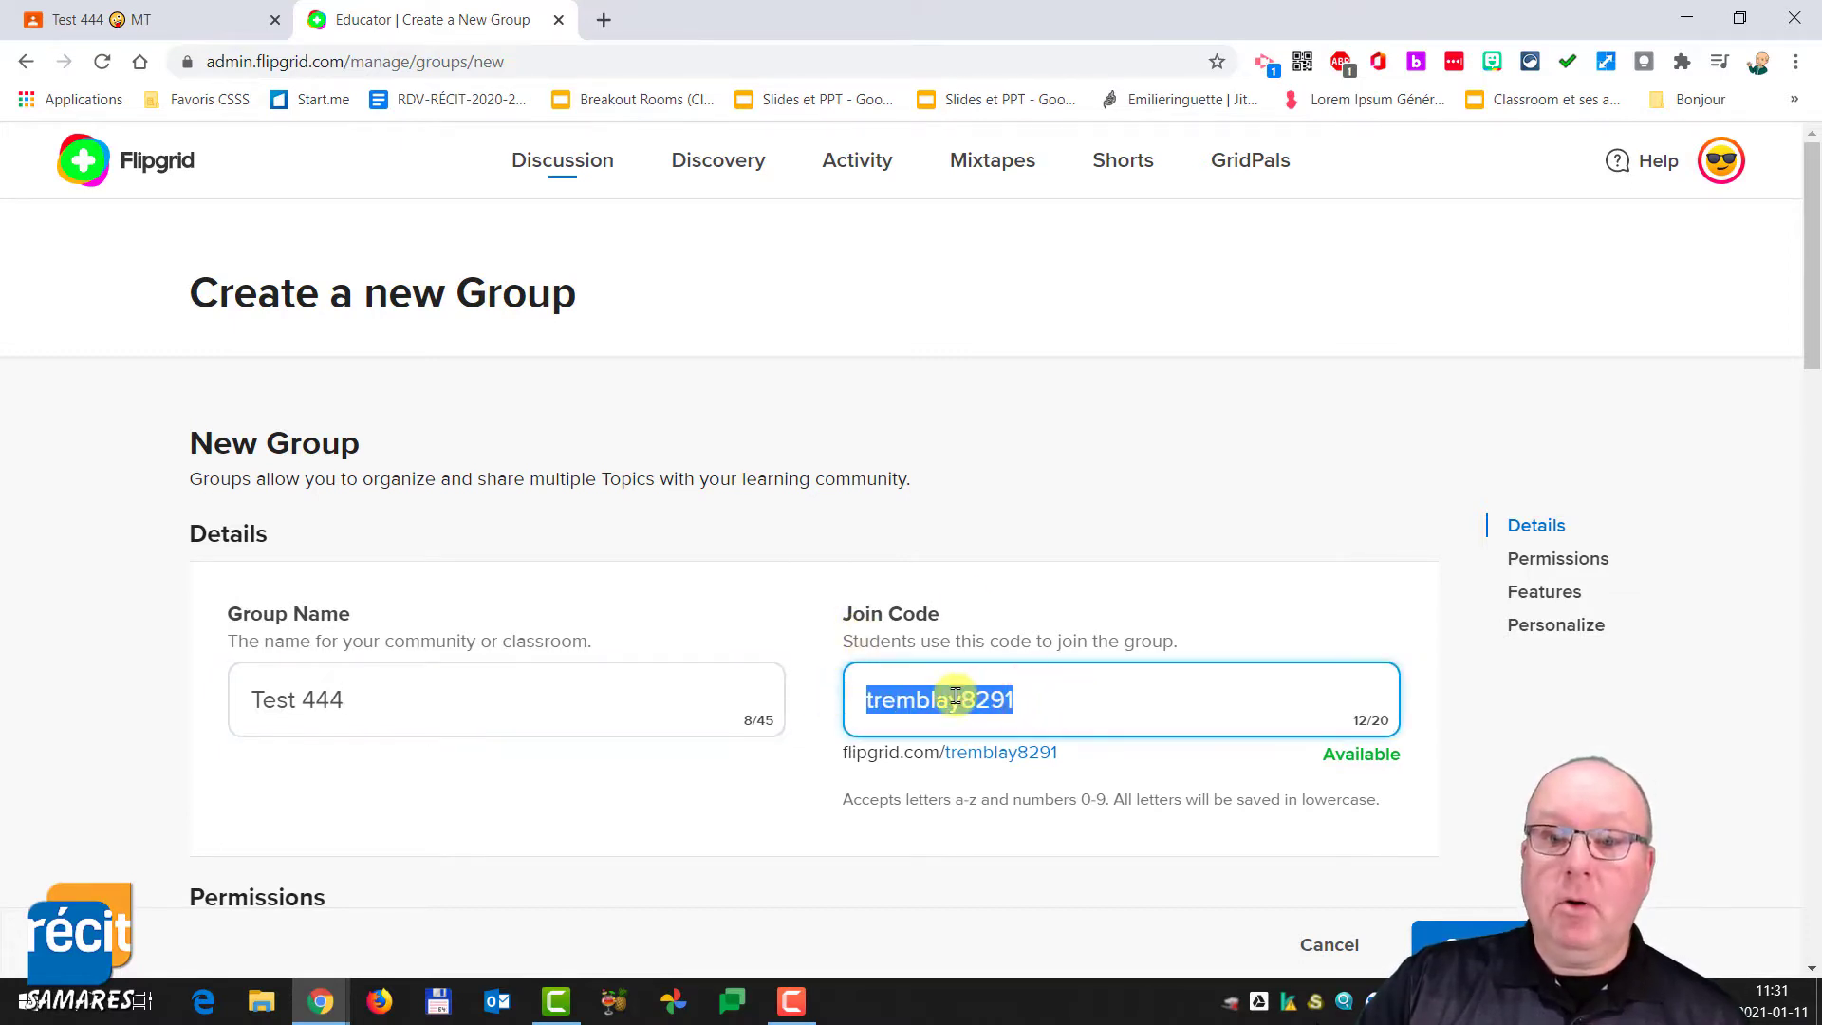
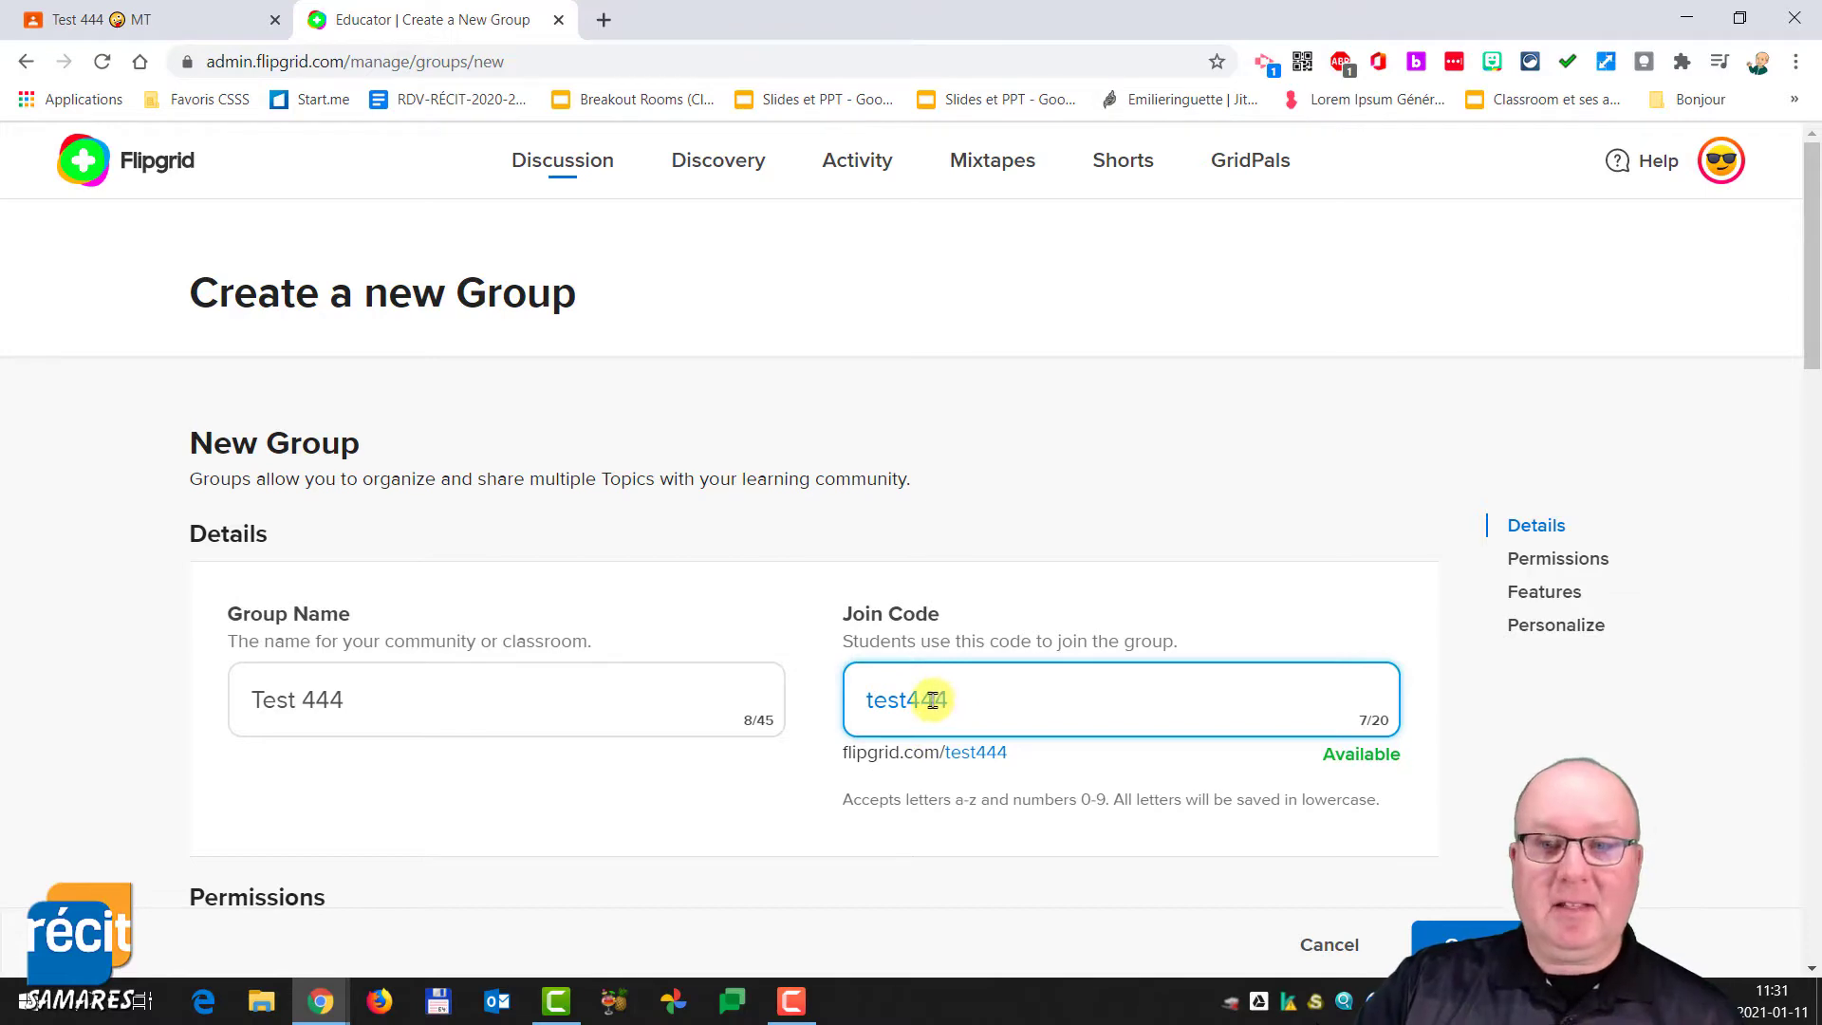
- Choose Google Classroom as the private permission type and sign in with the teacher's school Google account
{"action": "scroll", "coordinate": [933, 721], "scroll_direction": "down", "scroll_amount": 2}
{"action": "scroll", "coordinate": [560, 712], "scroll_direction": "down", "scroll_amount": 3}
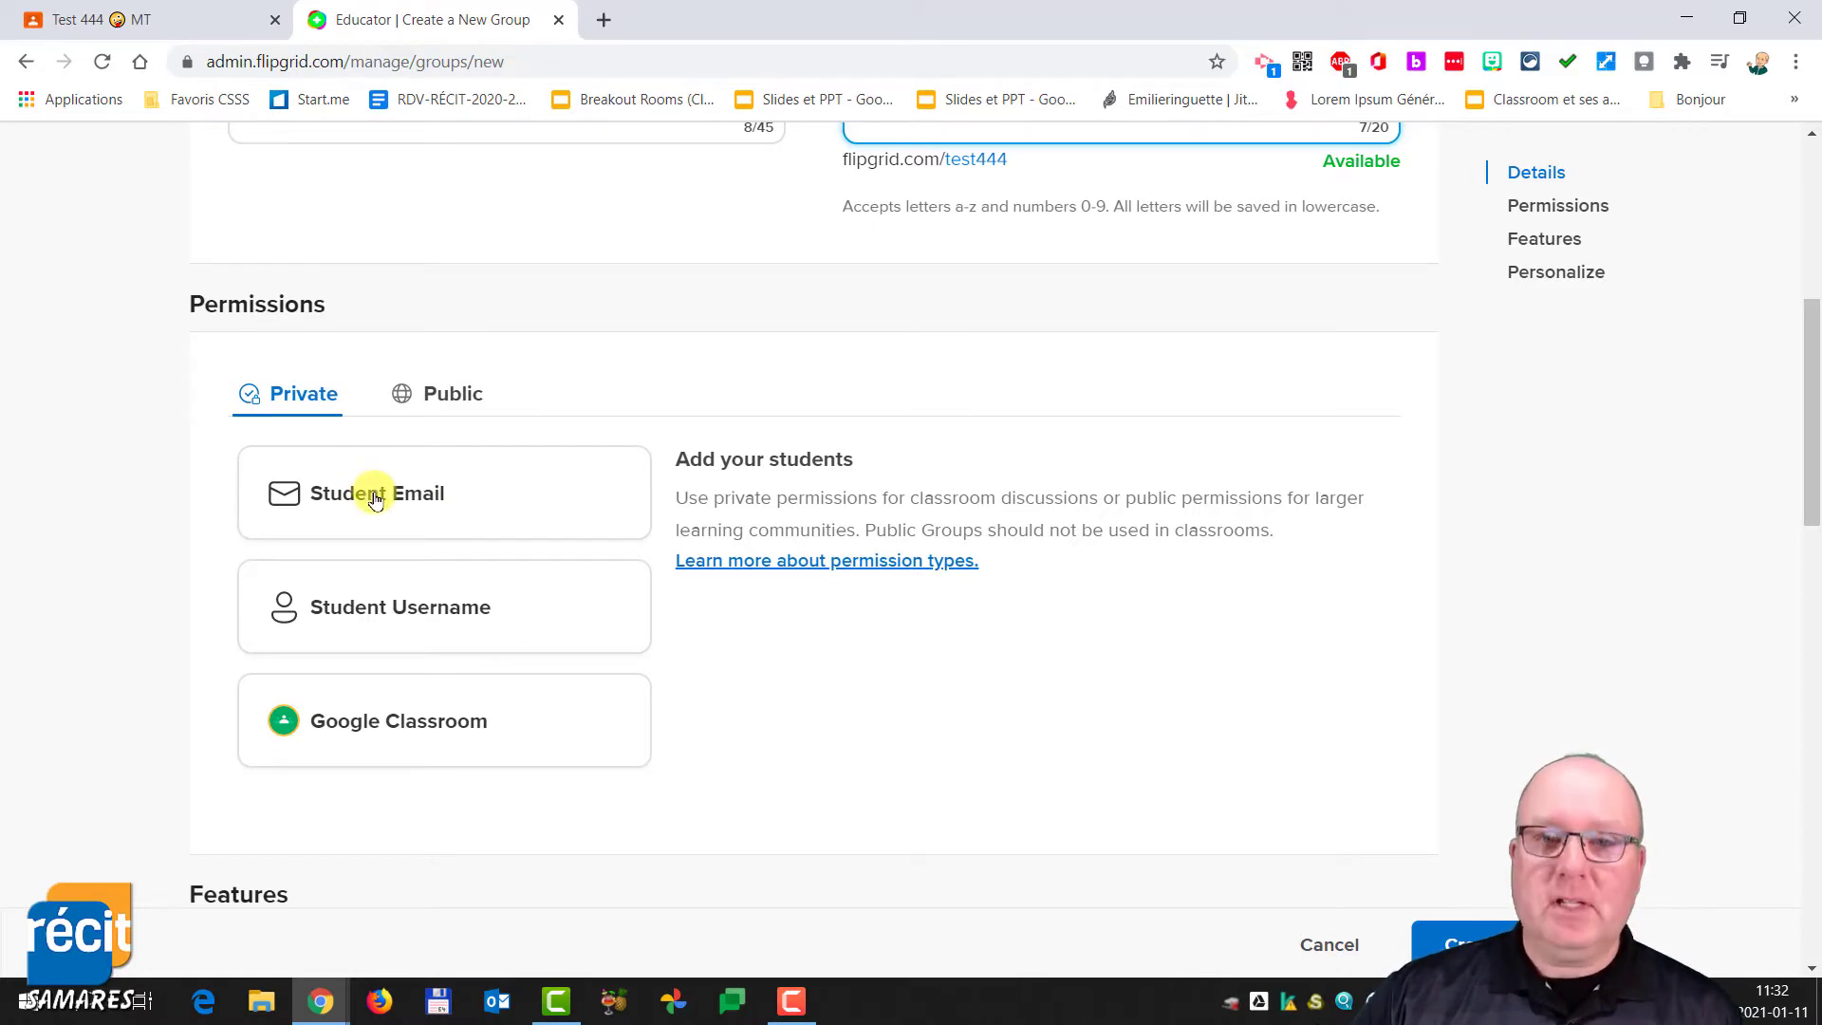
{"action": "left_click", "coordinate": [411, 726]}
{"action": "left_click", "coordinate": [828, 558]}
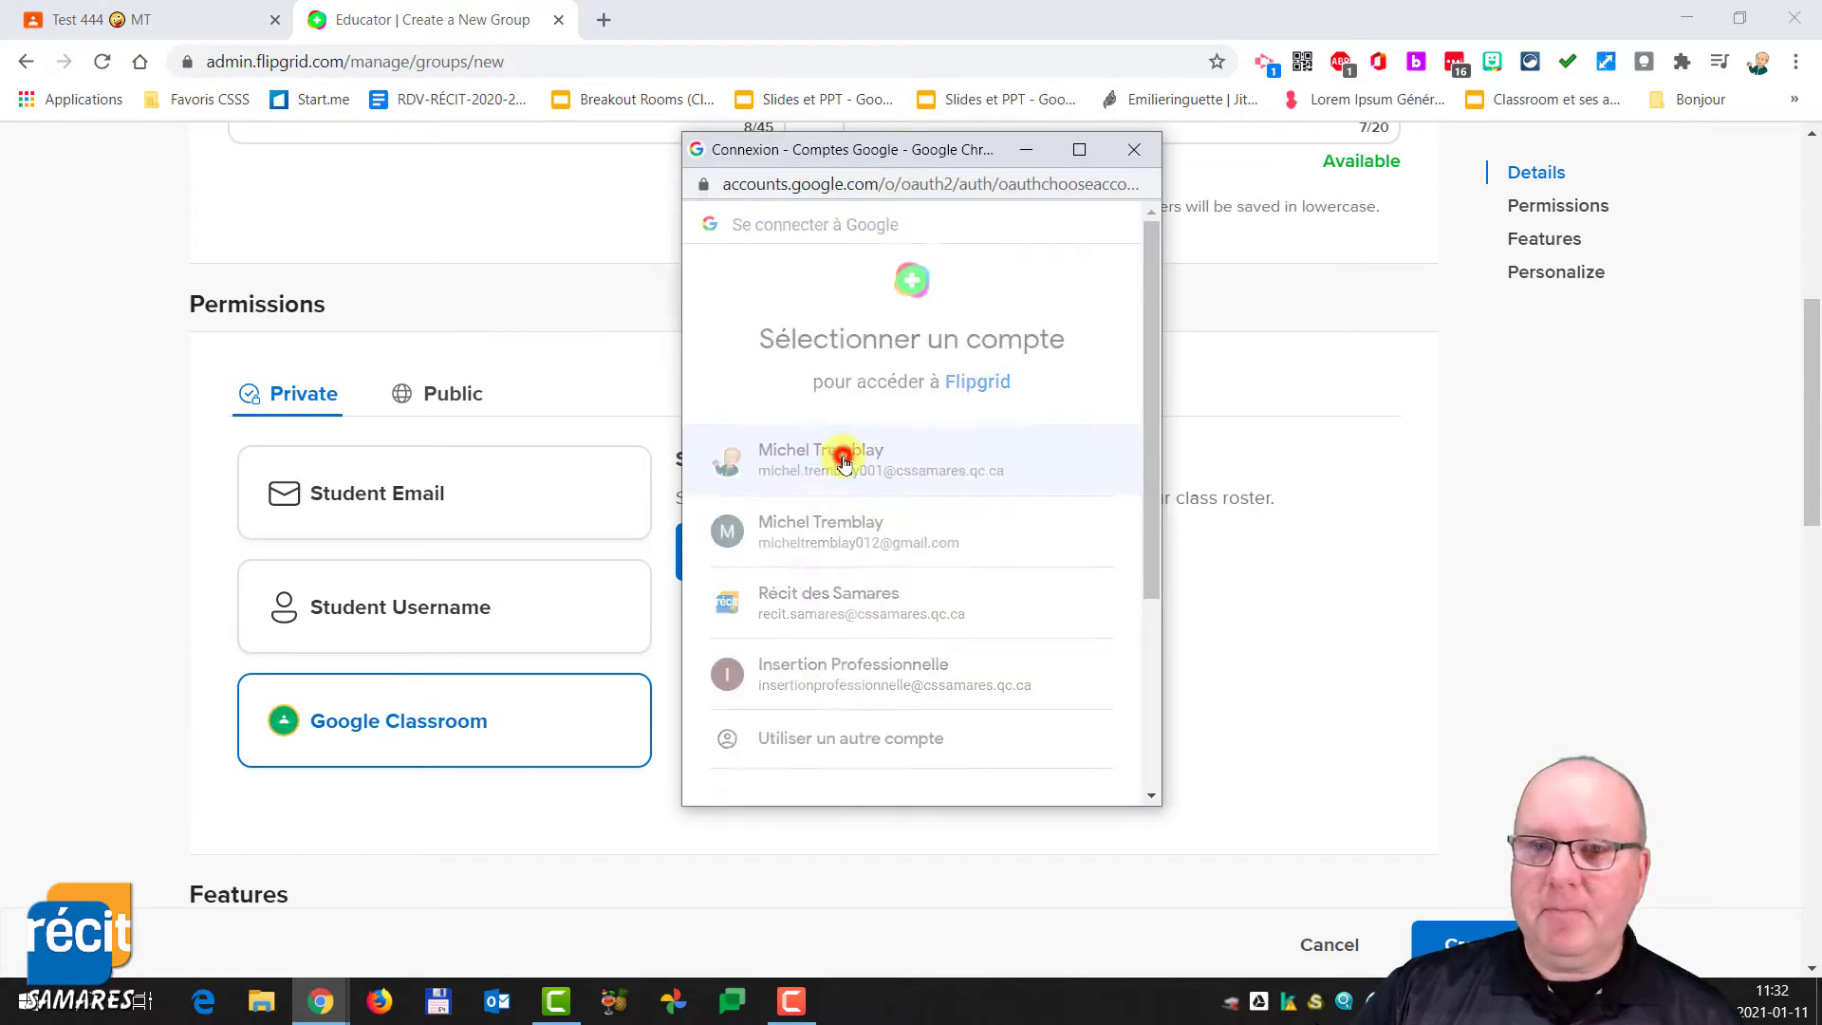
{"action": "left_click", "coordinate": [843, 461]}
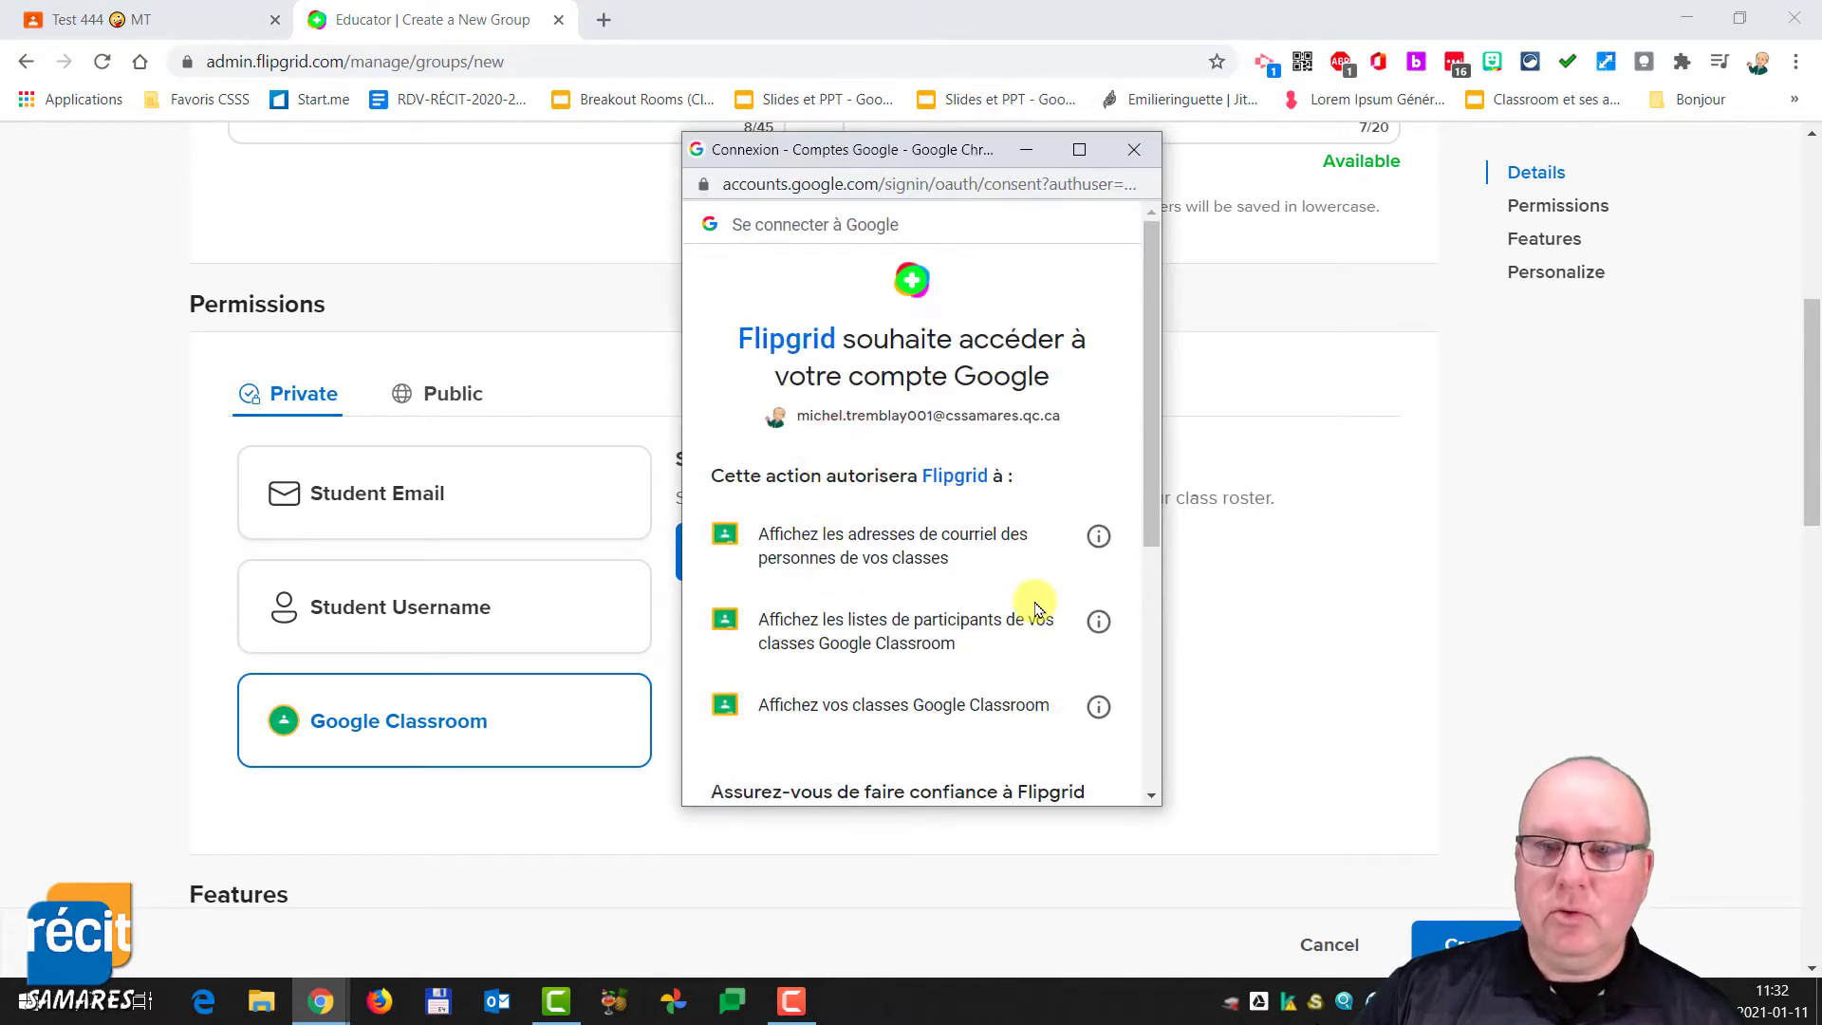
{"action": "scroll", "coordinate": [1034, 607], "scroll_direction": "down", "scroll_amount": 5}
{"action": "left_click", "coordinate": [1043, 605]}
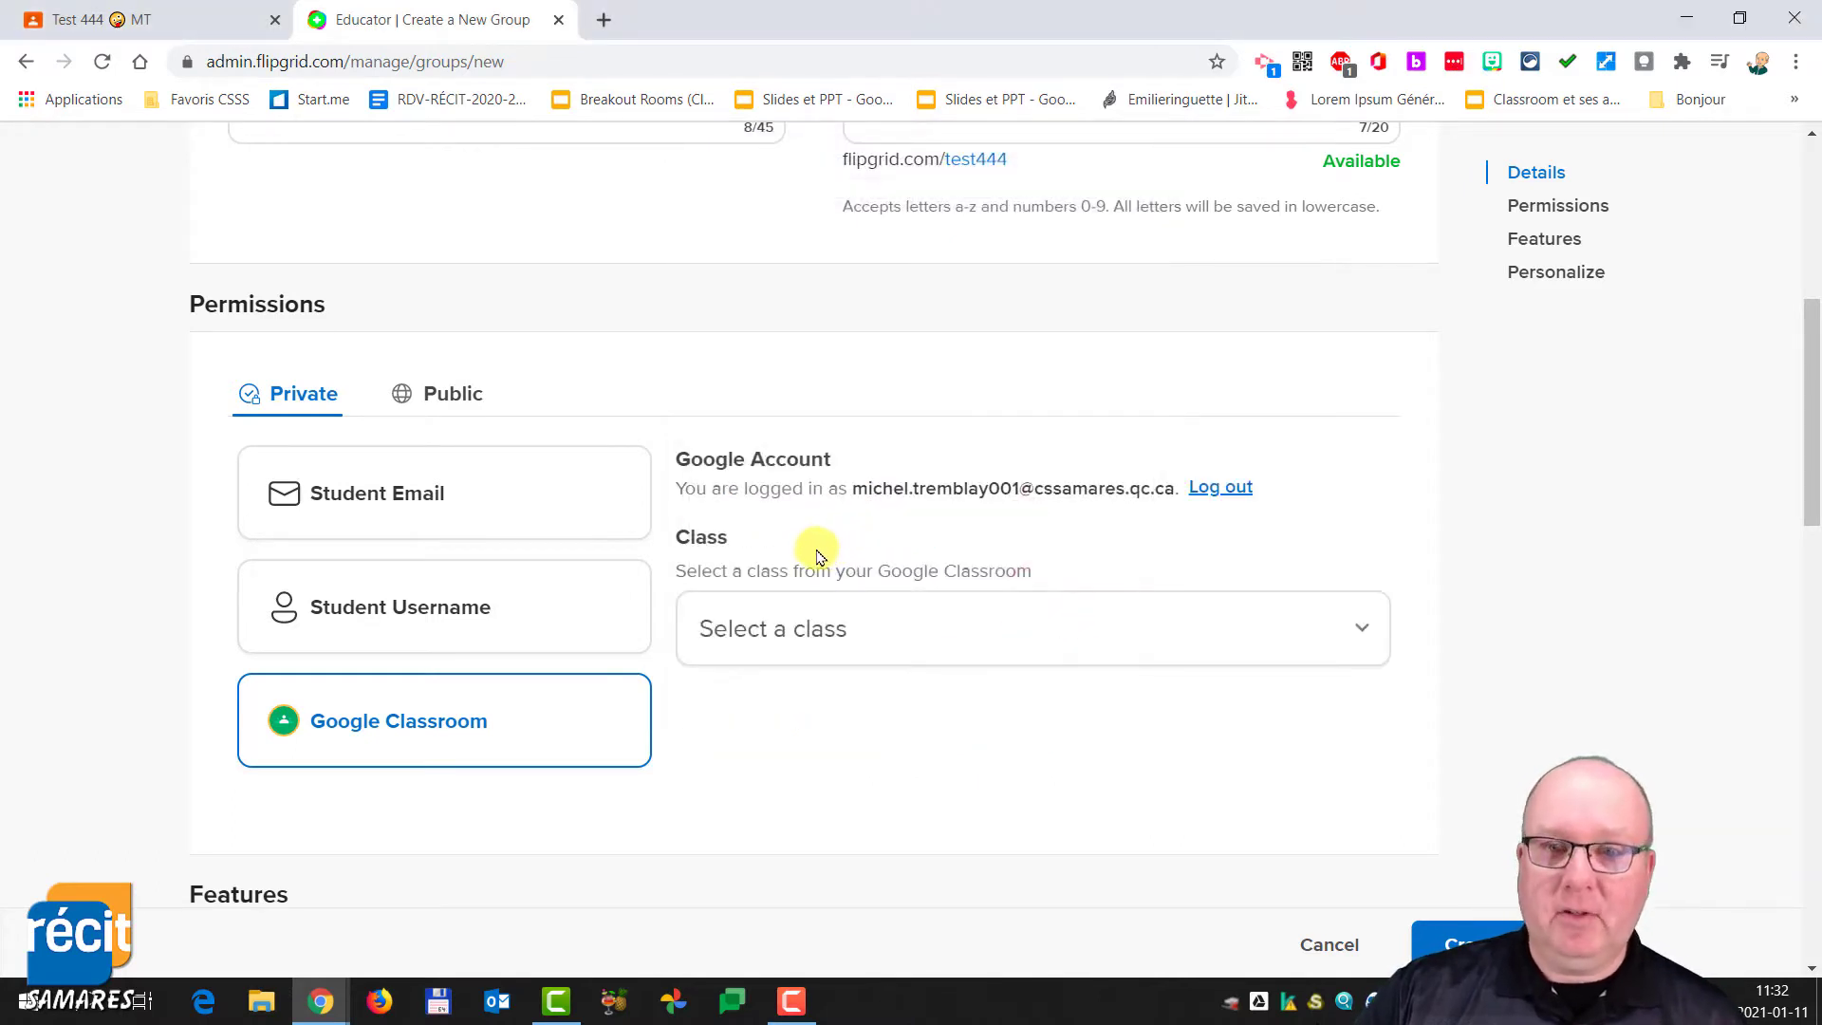
{"action": "left_click", "coordinate": [825, 626]}
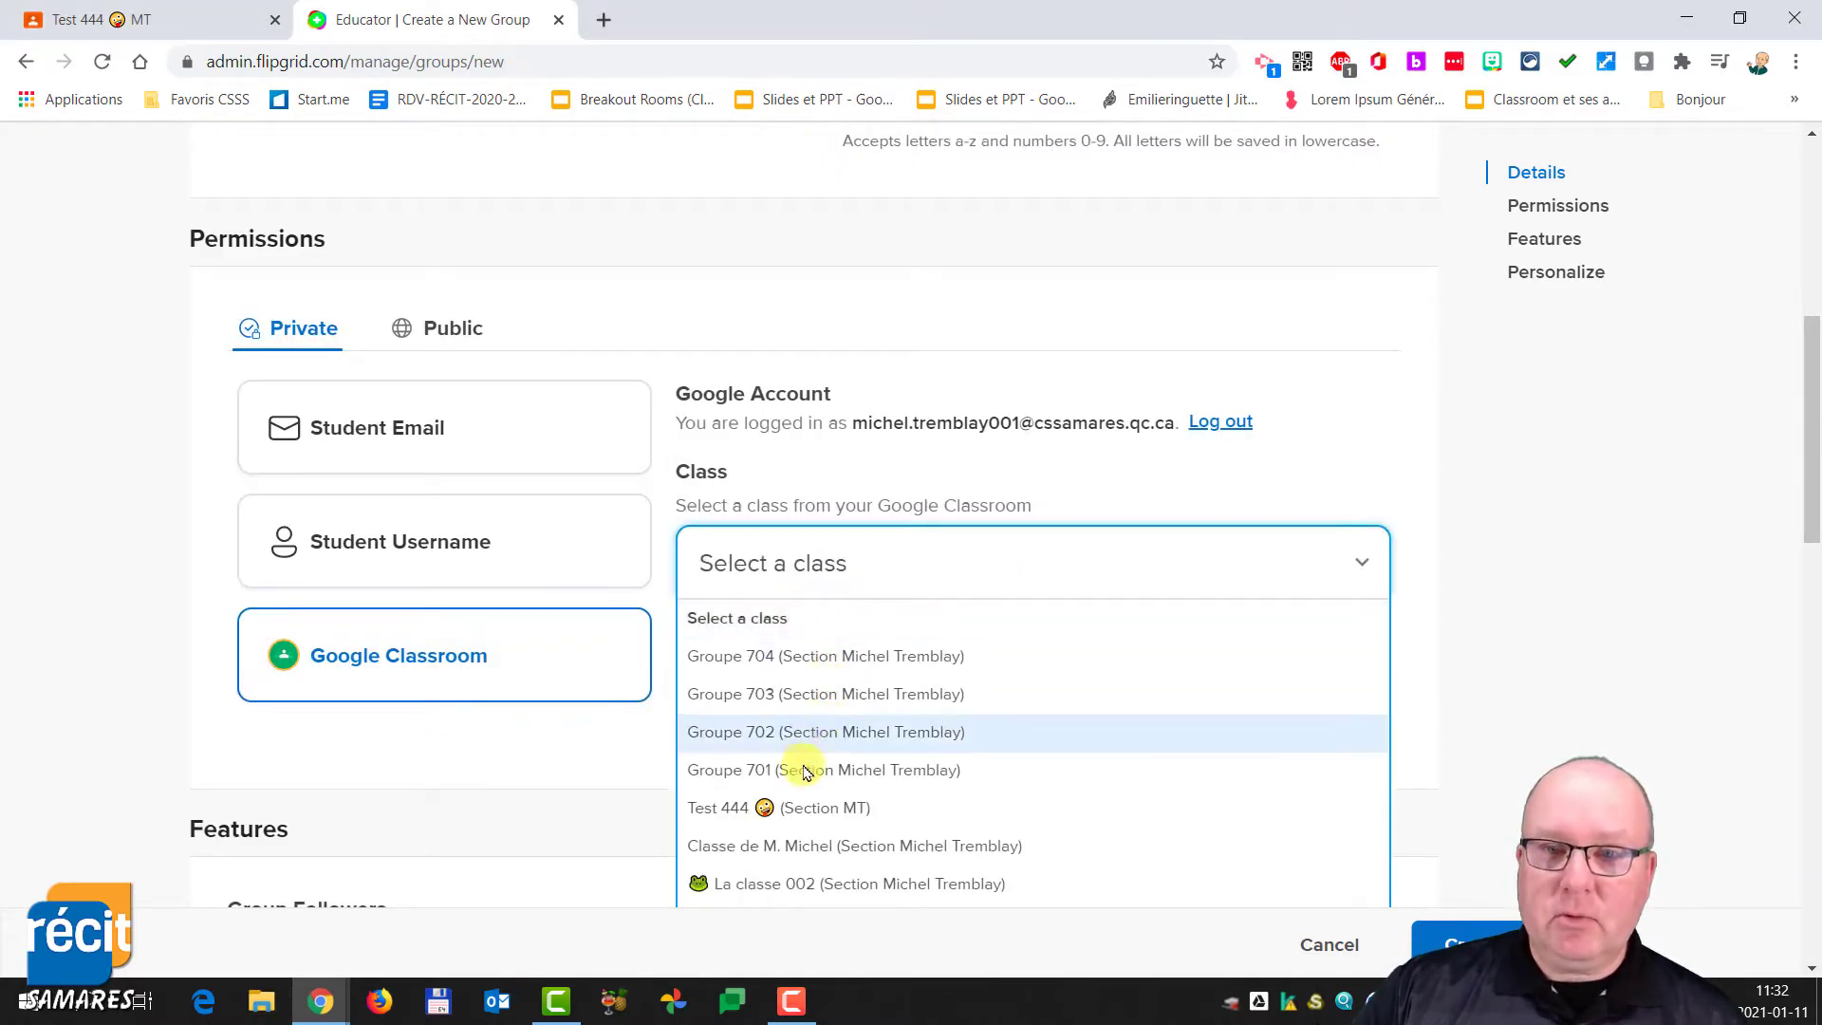
{"action": "left_click", "coordinate": [702, 807]}
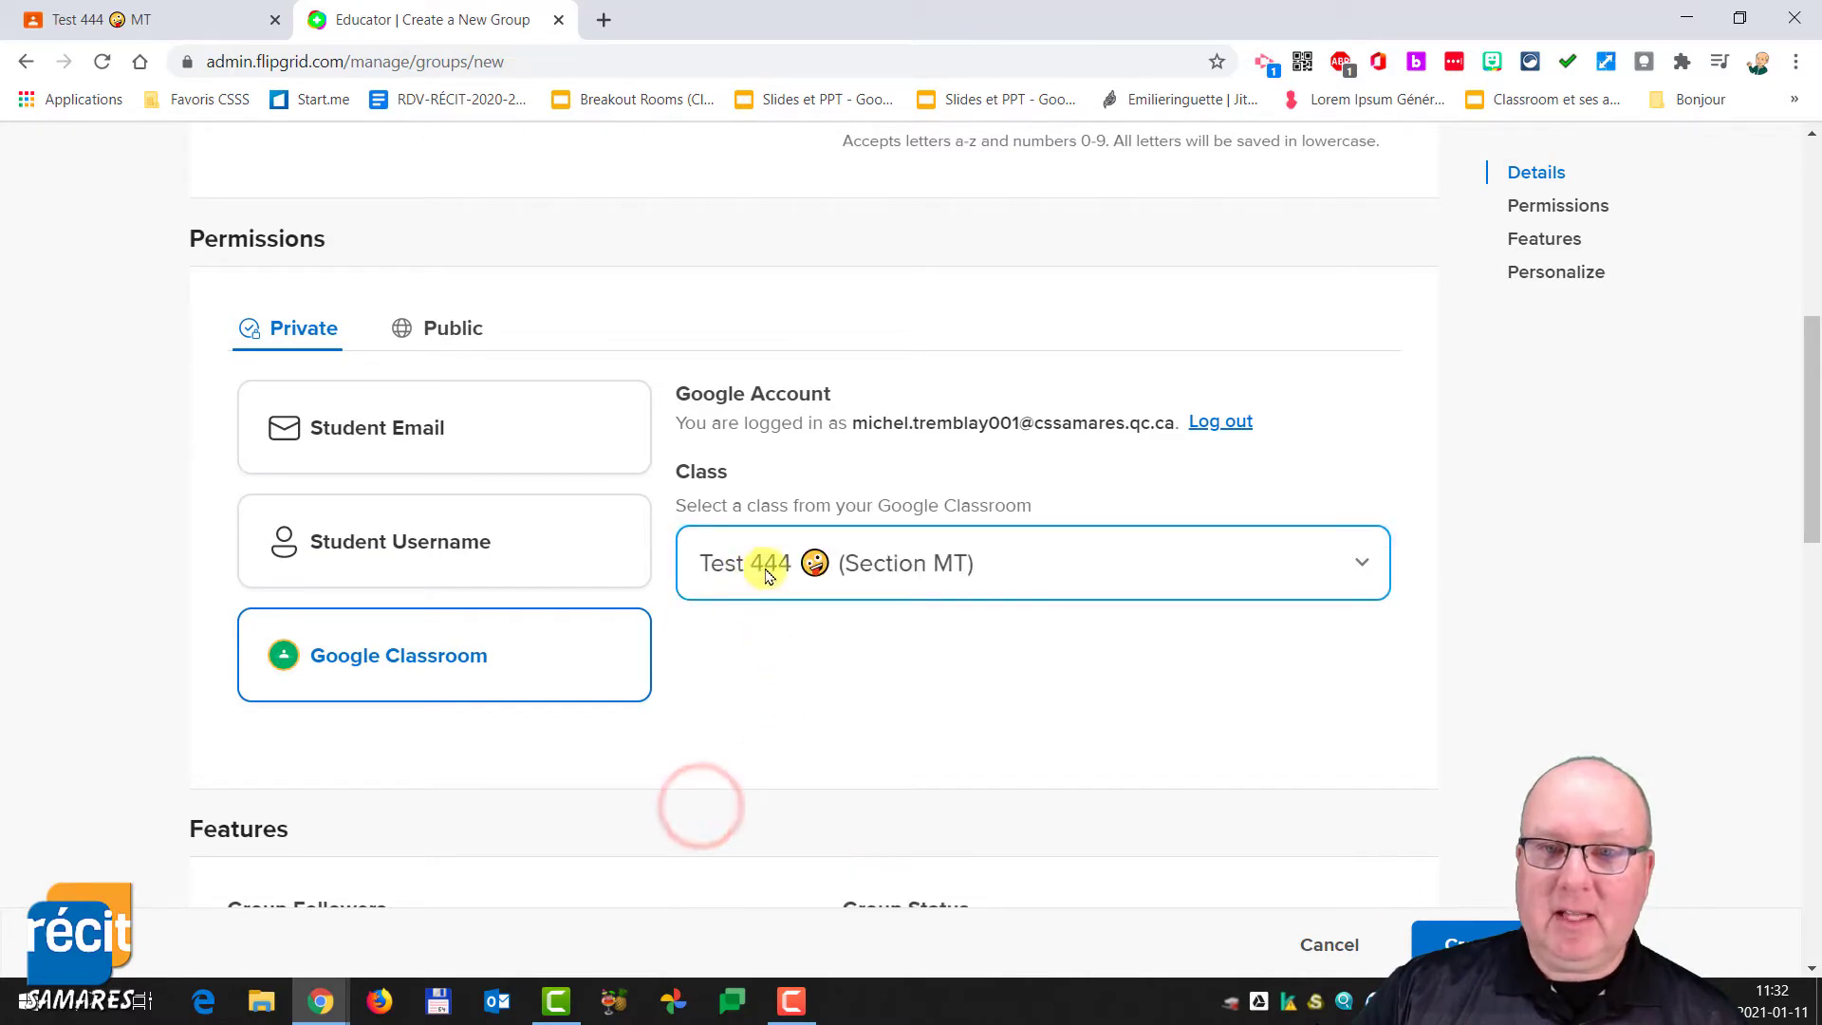
- Pick the featured desk-and-books illustration as the group's cover image
{"action": "scroll", "coordinate": [980, 653], "scroll_direction": "down", "scroll_amount": 1}
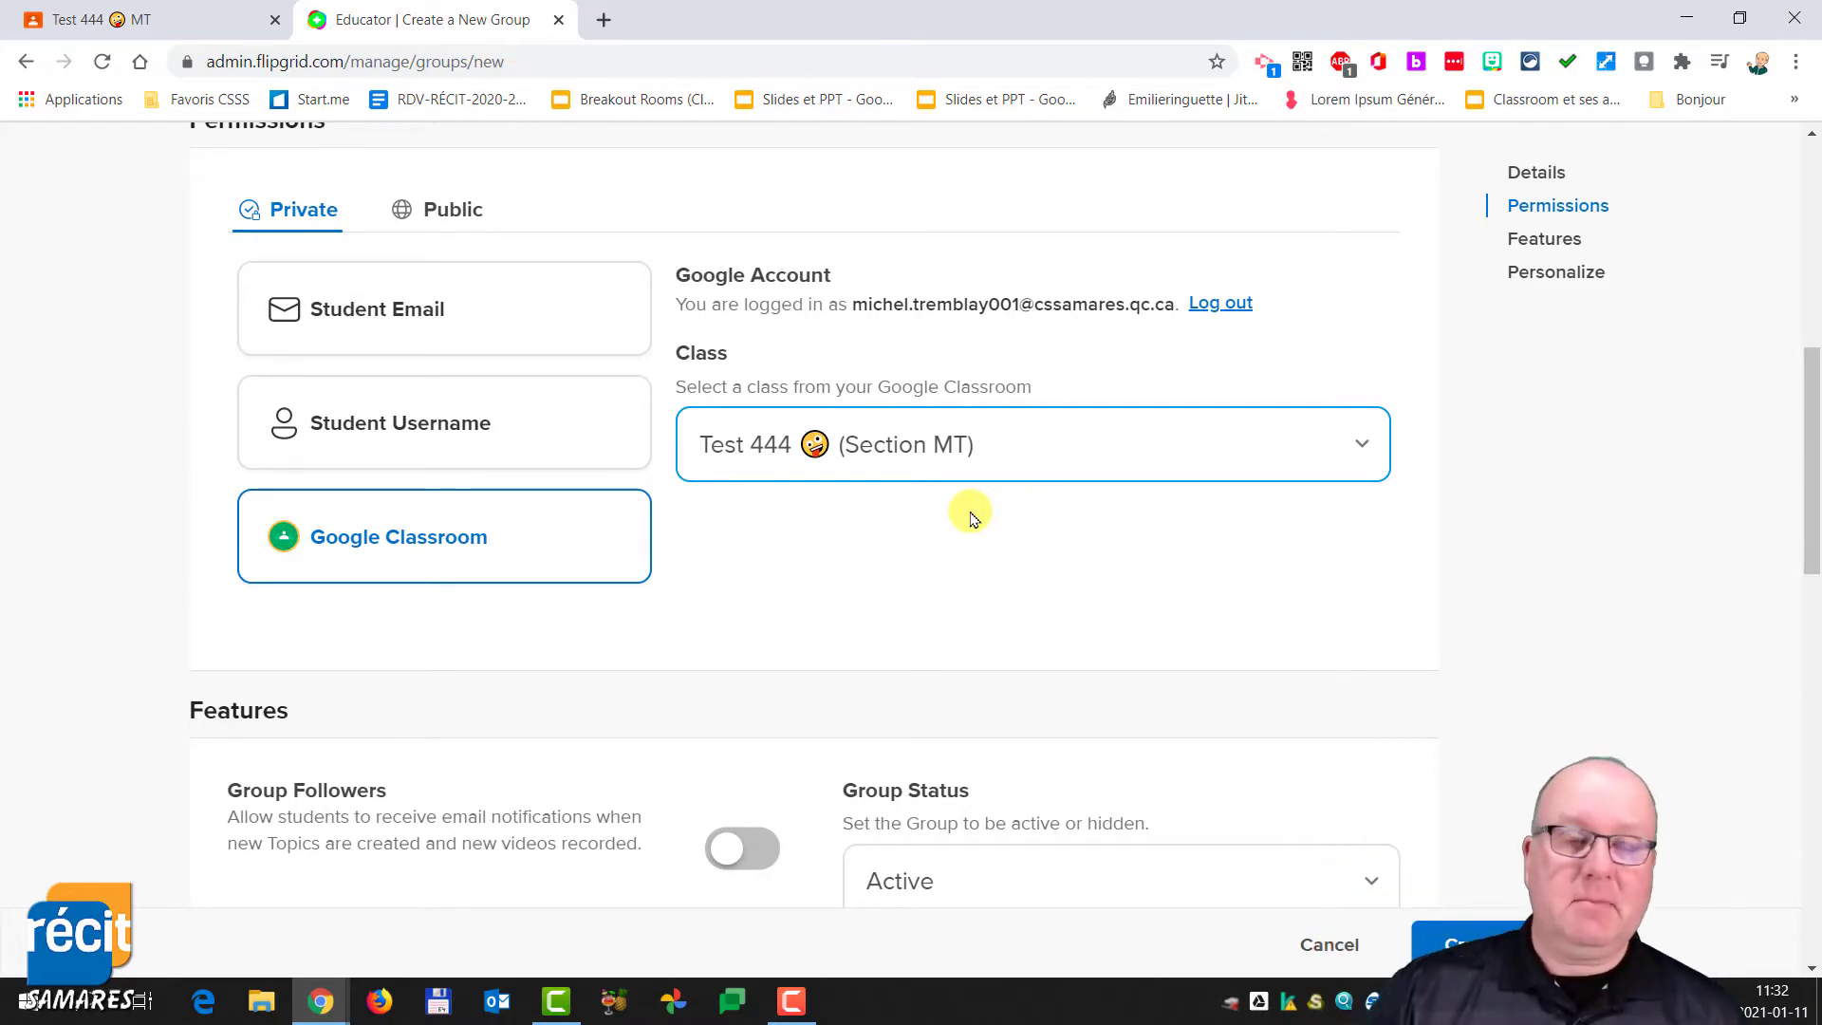
{"action": "scroll", "coordinate": [911, 626], "scroll_direction": "down", "scroll_amount": 4}
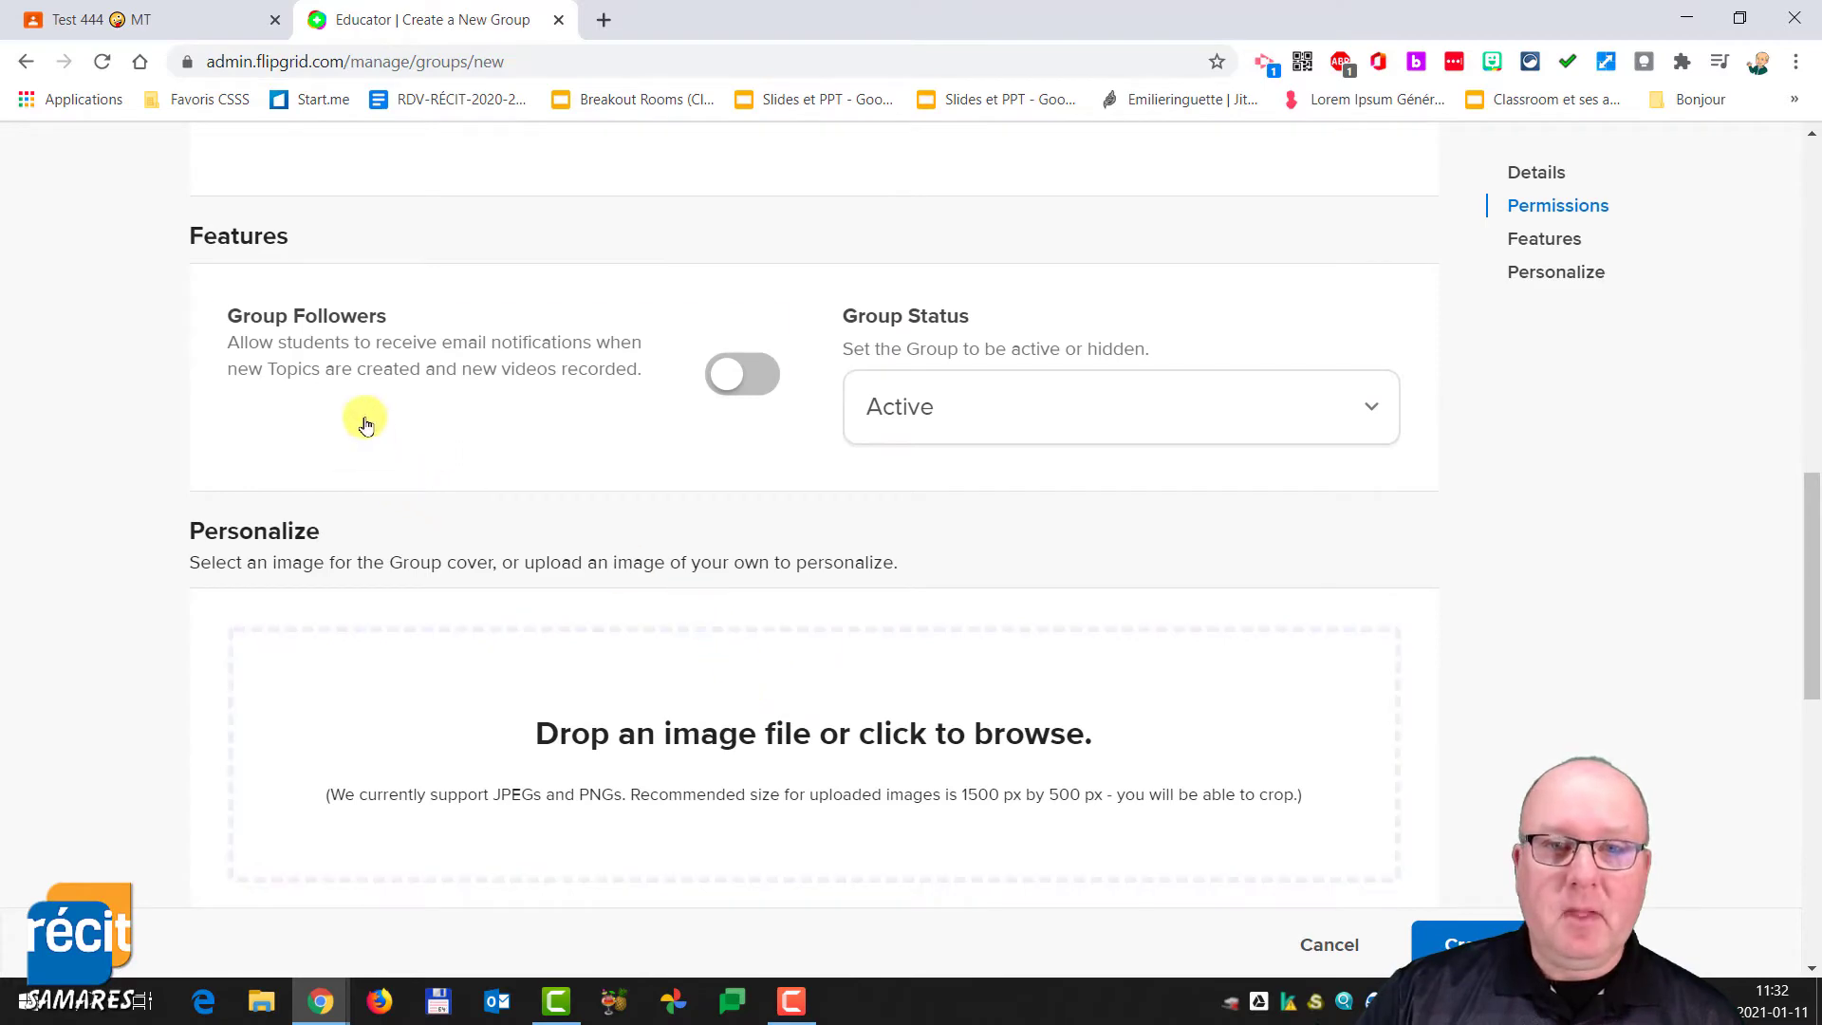
{"action": "scroll", "coordinate": [887, 612], "scroll_direction": "down", "scroll_amount": 2}
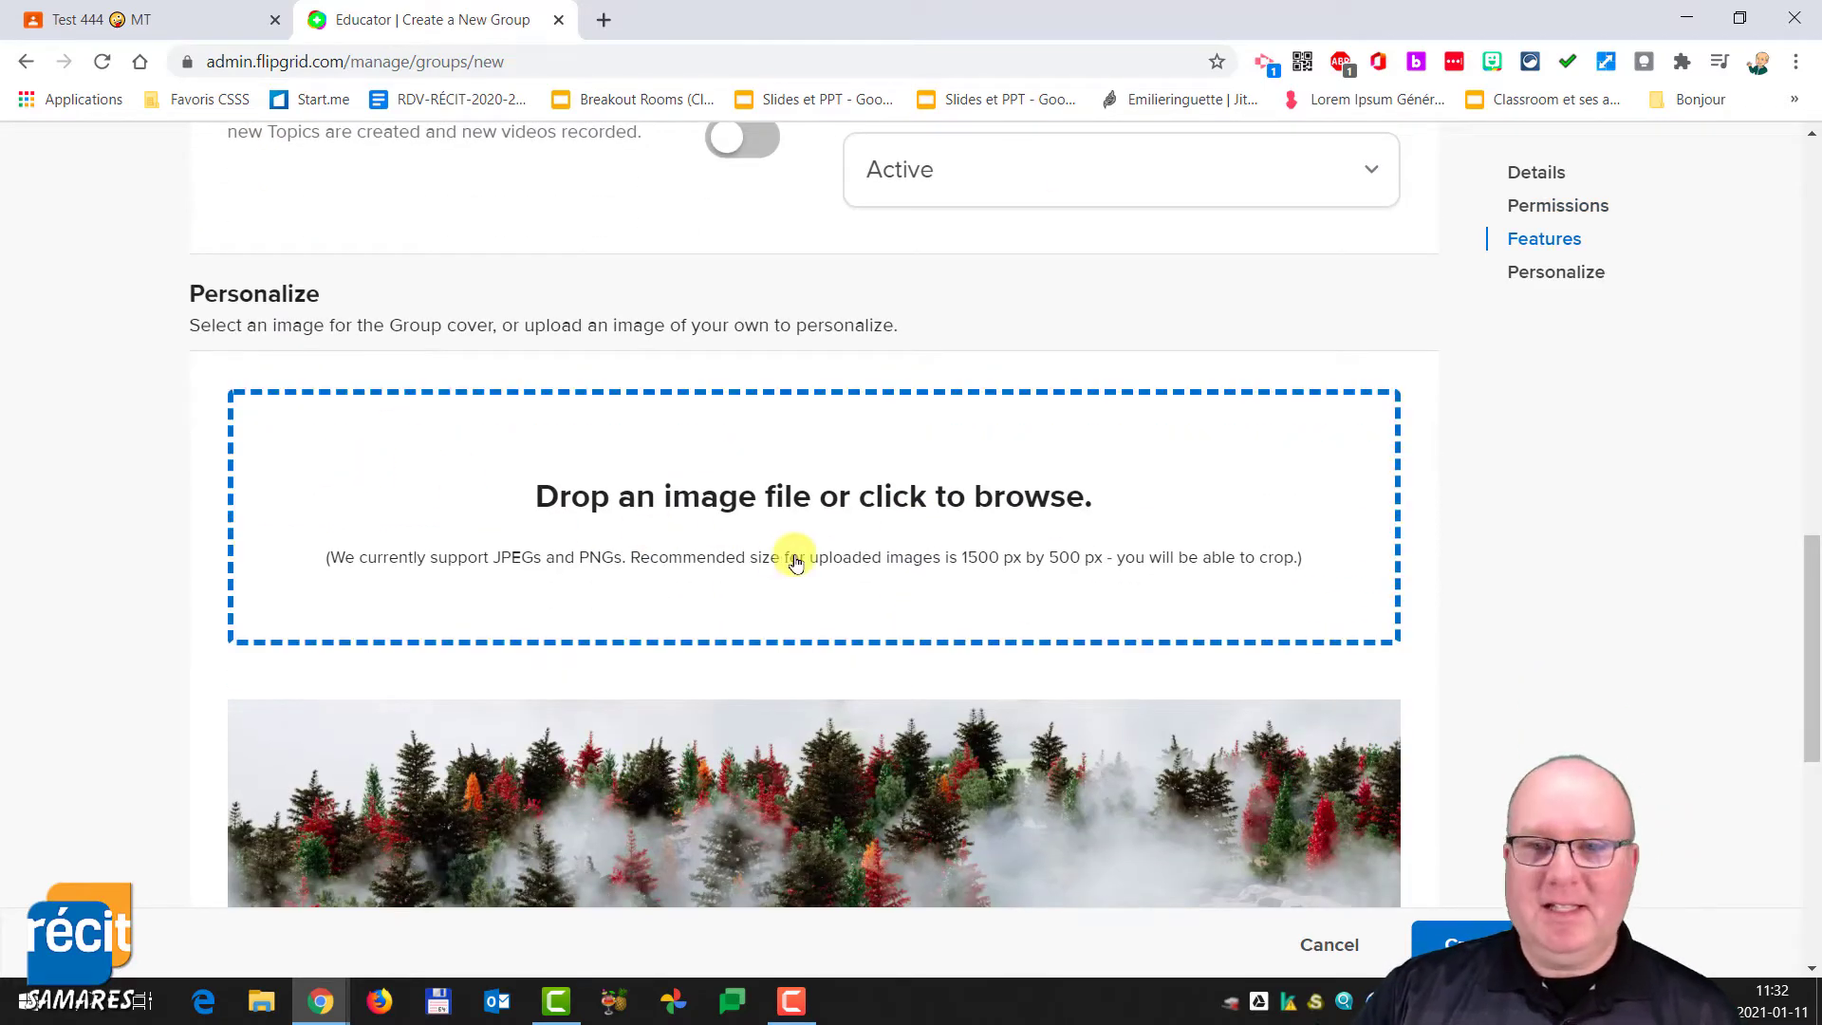
{"action": "scroll", "coordinate": [1033, 608], "scroll_direction": "down", "scroll_amount": 1}
{"action": "scroll", "coordinate": [1033, 608], "scroll_direction": "down", "scroll_amount": 3}
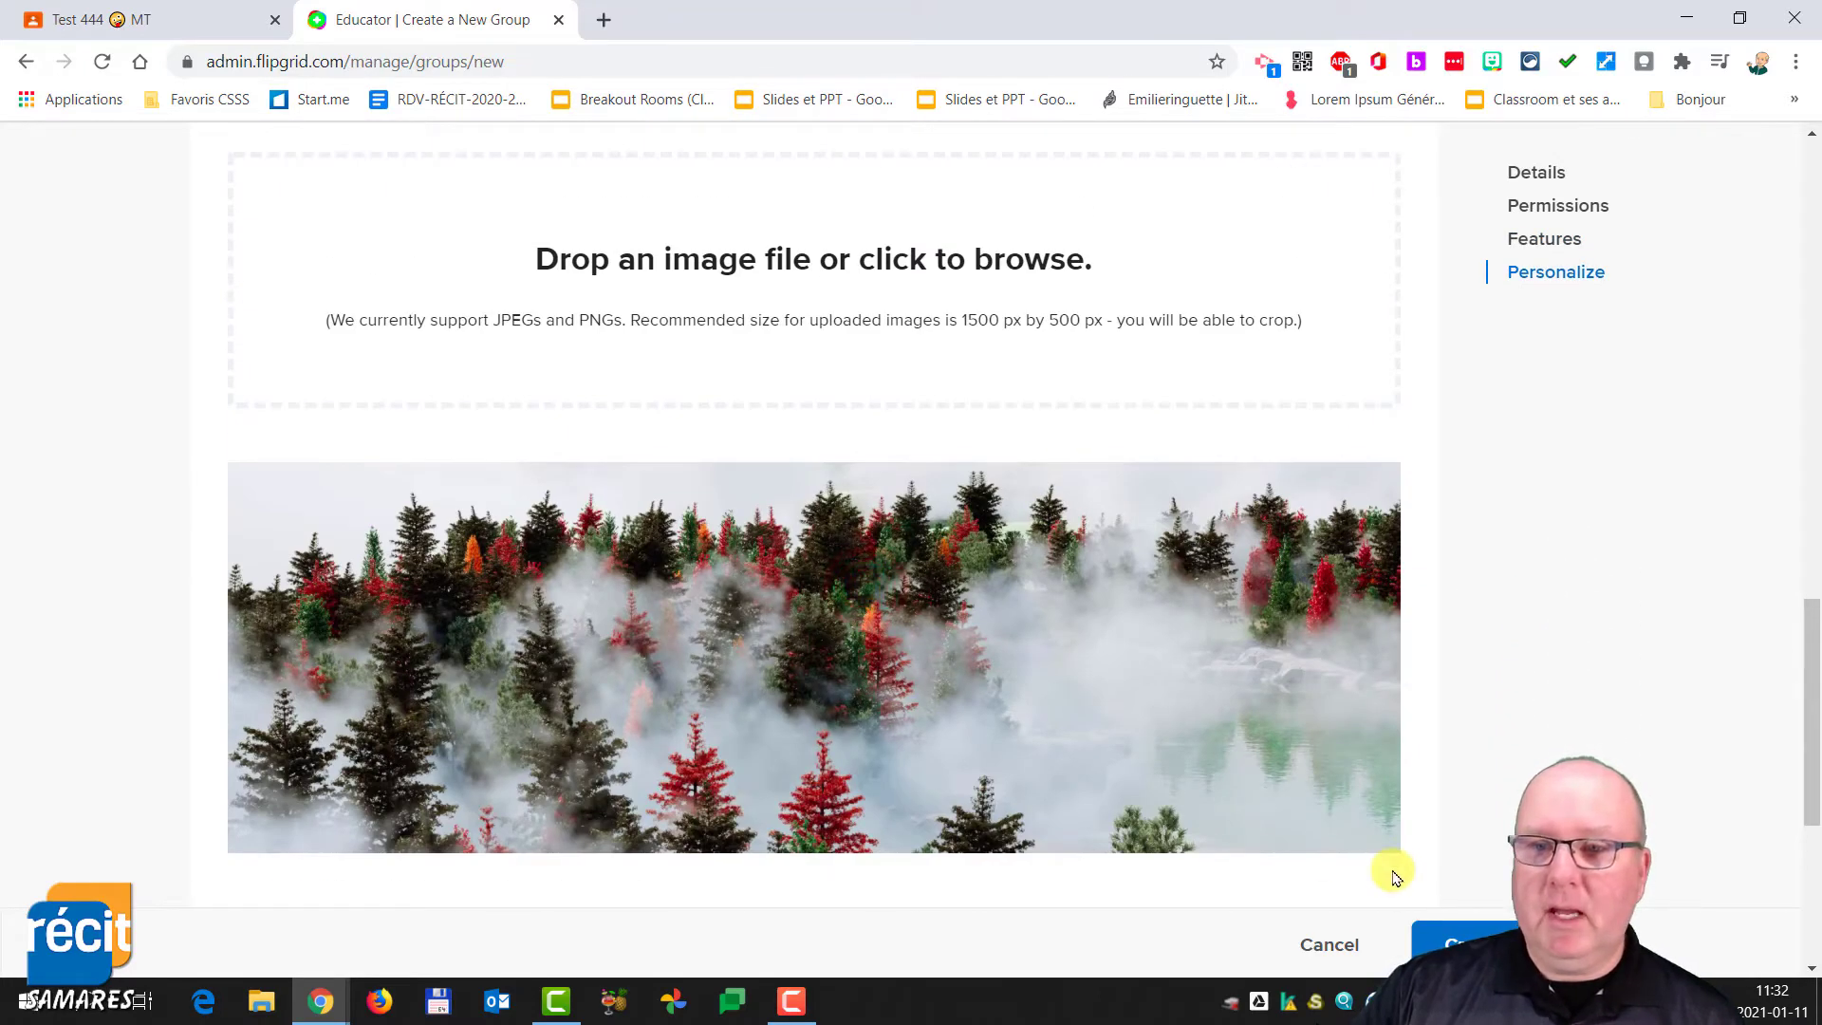
{"action": "scroll", "coordinate": [1404, 883], "scroll_direction": "down", "scroll_amount": 1}
{"action": "scroll", "coordinate": [1342, 801], "scroll_direction": "down", "scroll_amount": 3}
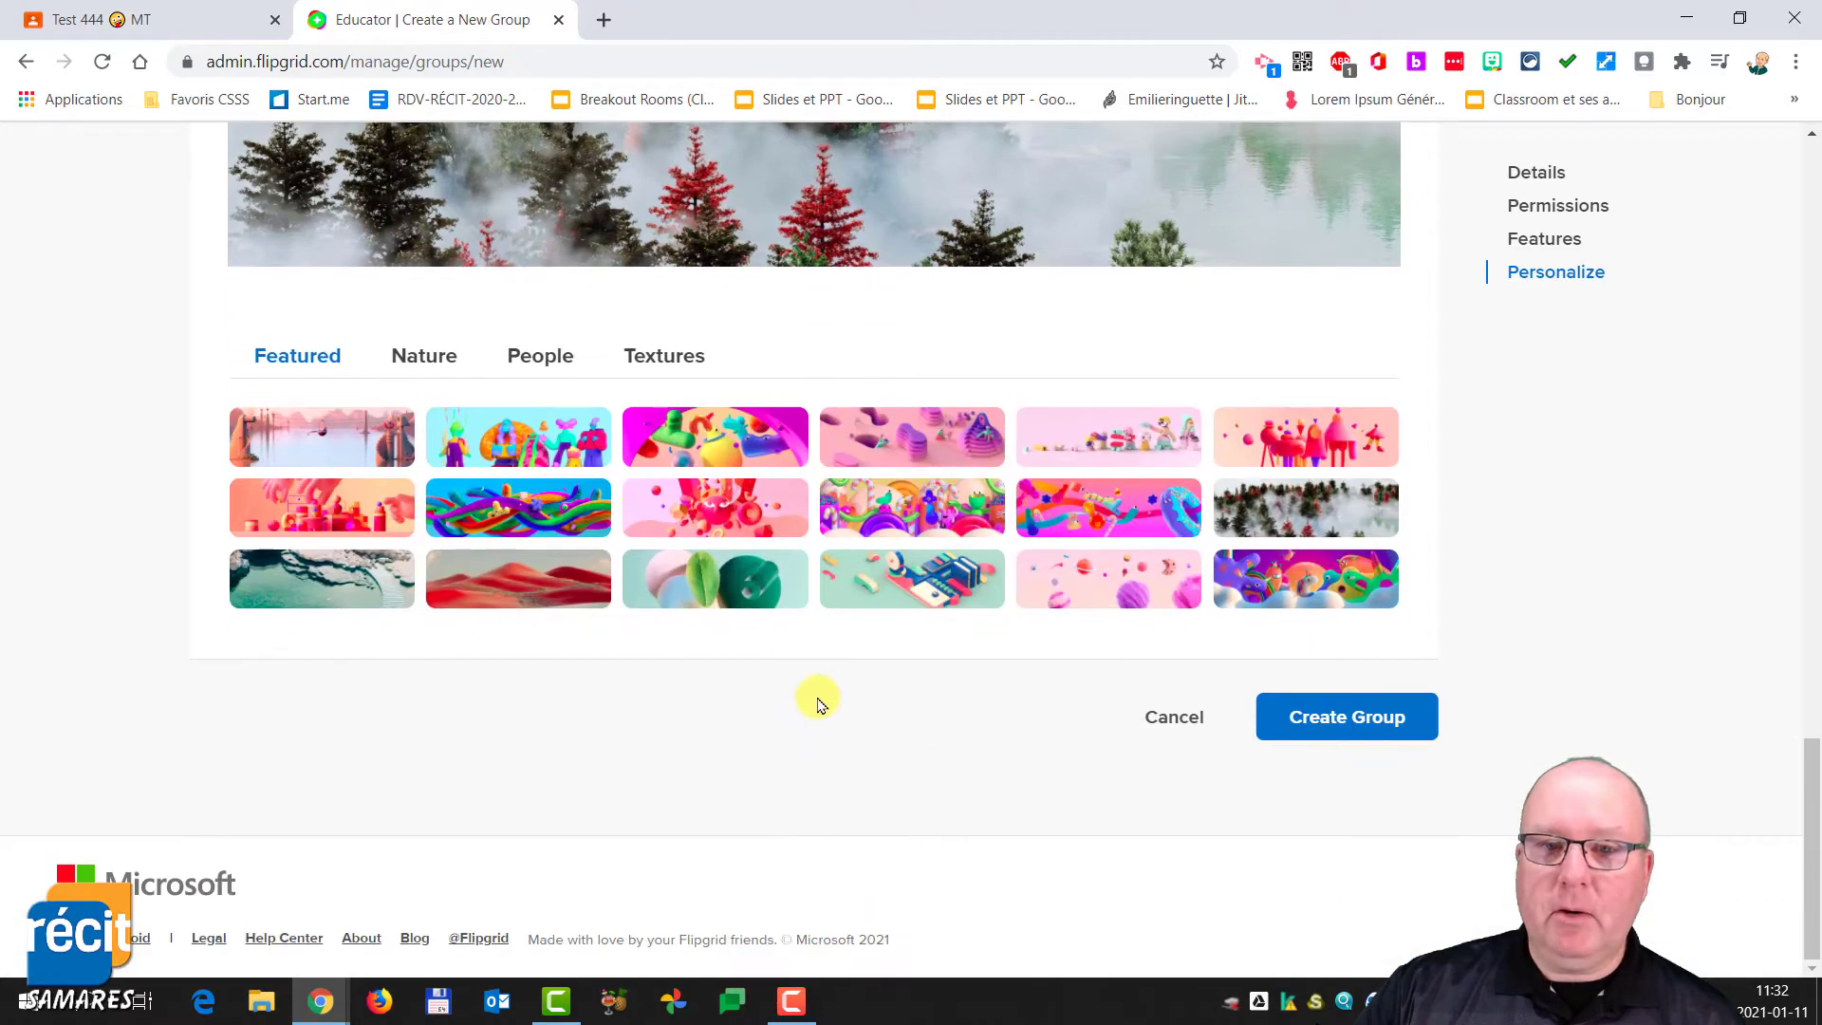
{"action": "left_click", "coordinate": [919, 593]}
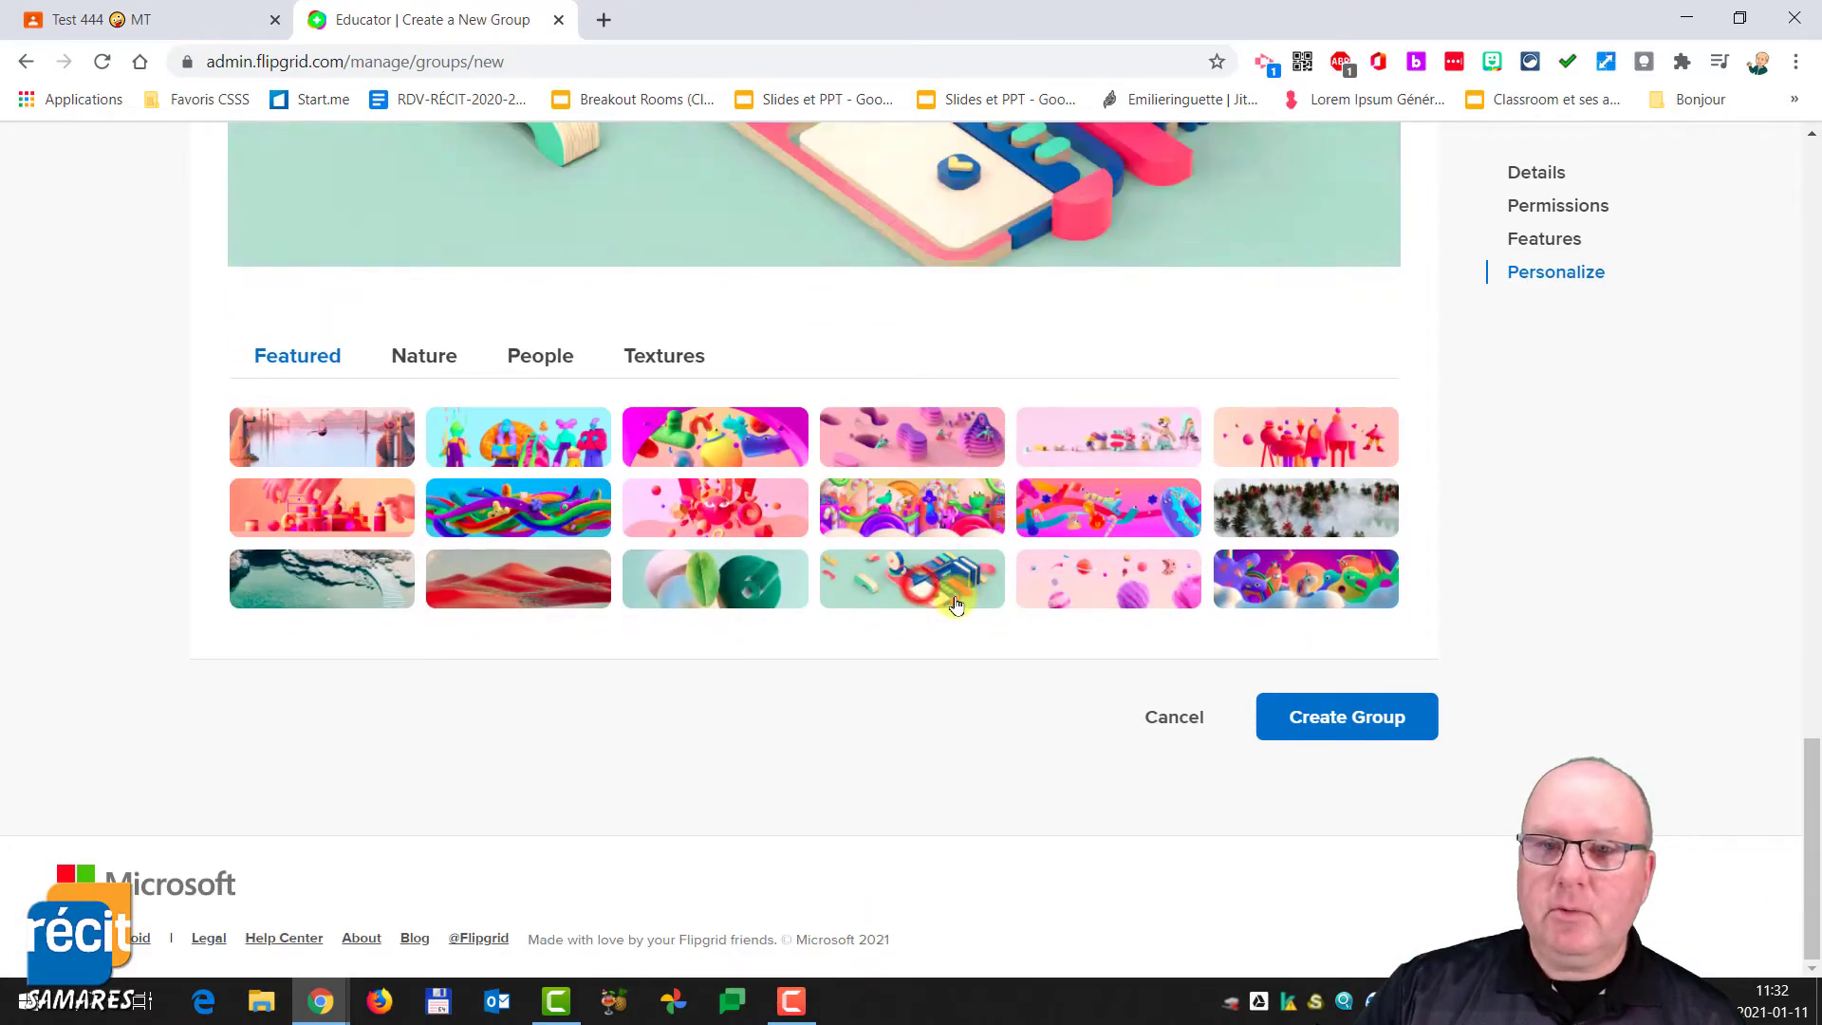
- Create the group, close the group-ready dialog, and review the group's topics list
{"action": "left_click", "coordinate": [1378, 716]}
{"action": "left_click", "coordinate": [1370, 718]}
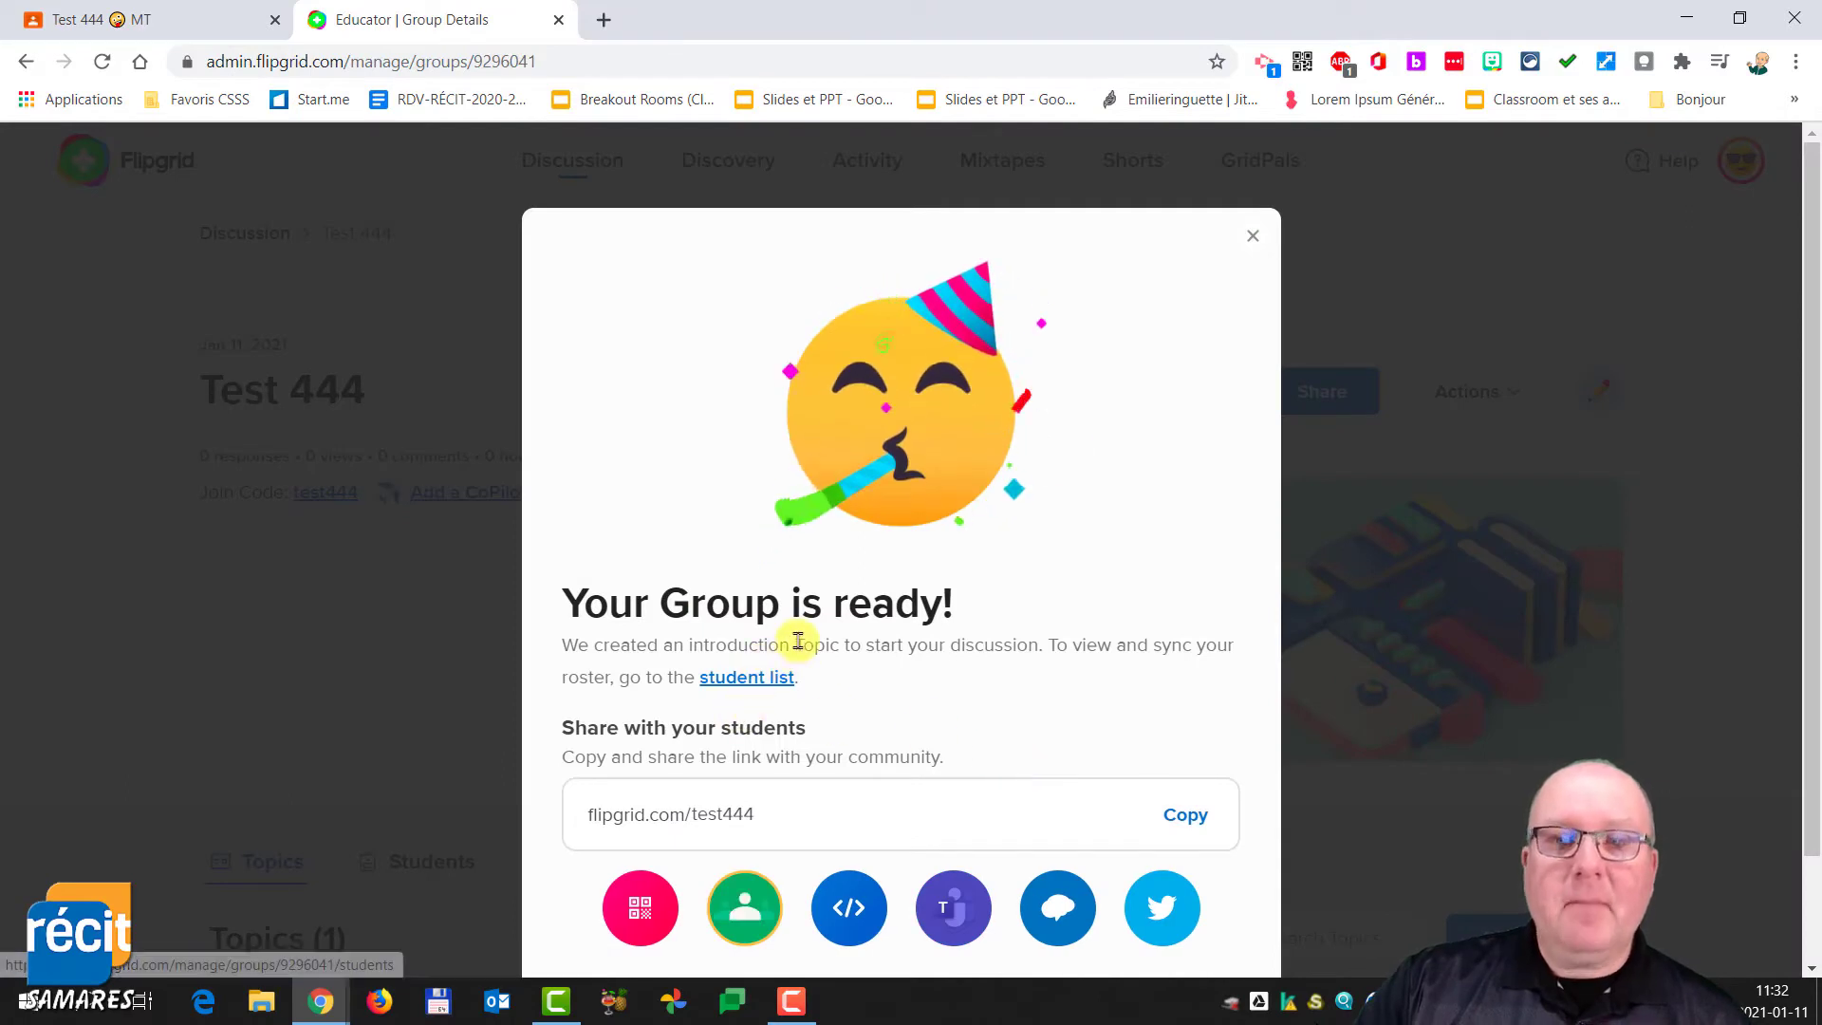
{"action": "scroll", "coordinate": [821, 667], "scroll_direction": "down", "scroll_amount": 2}
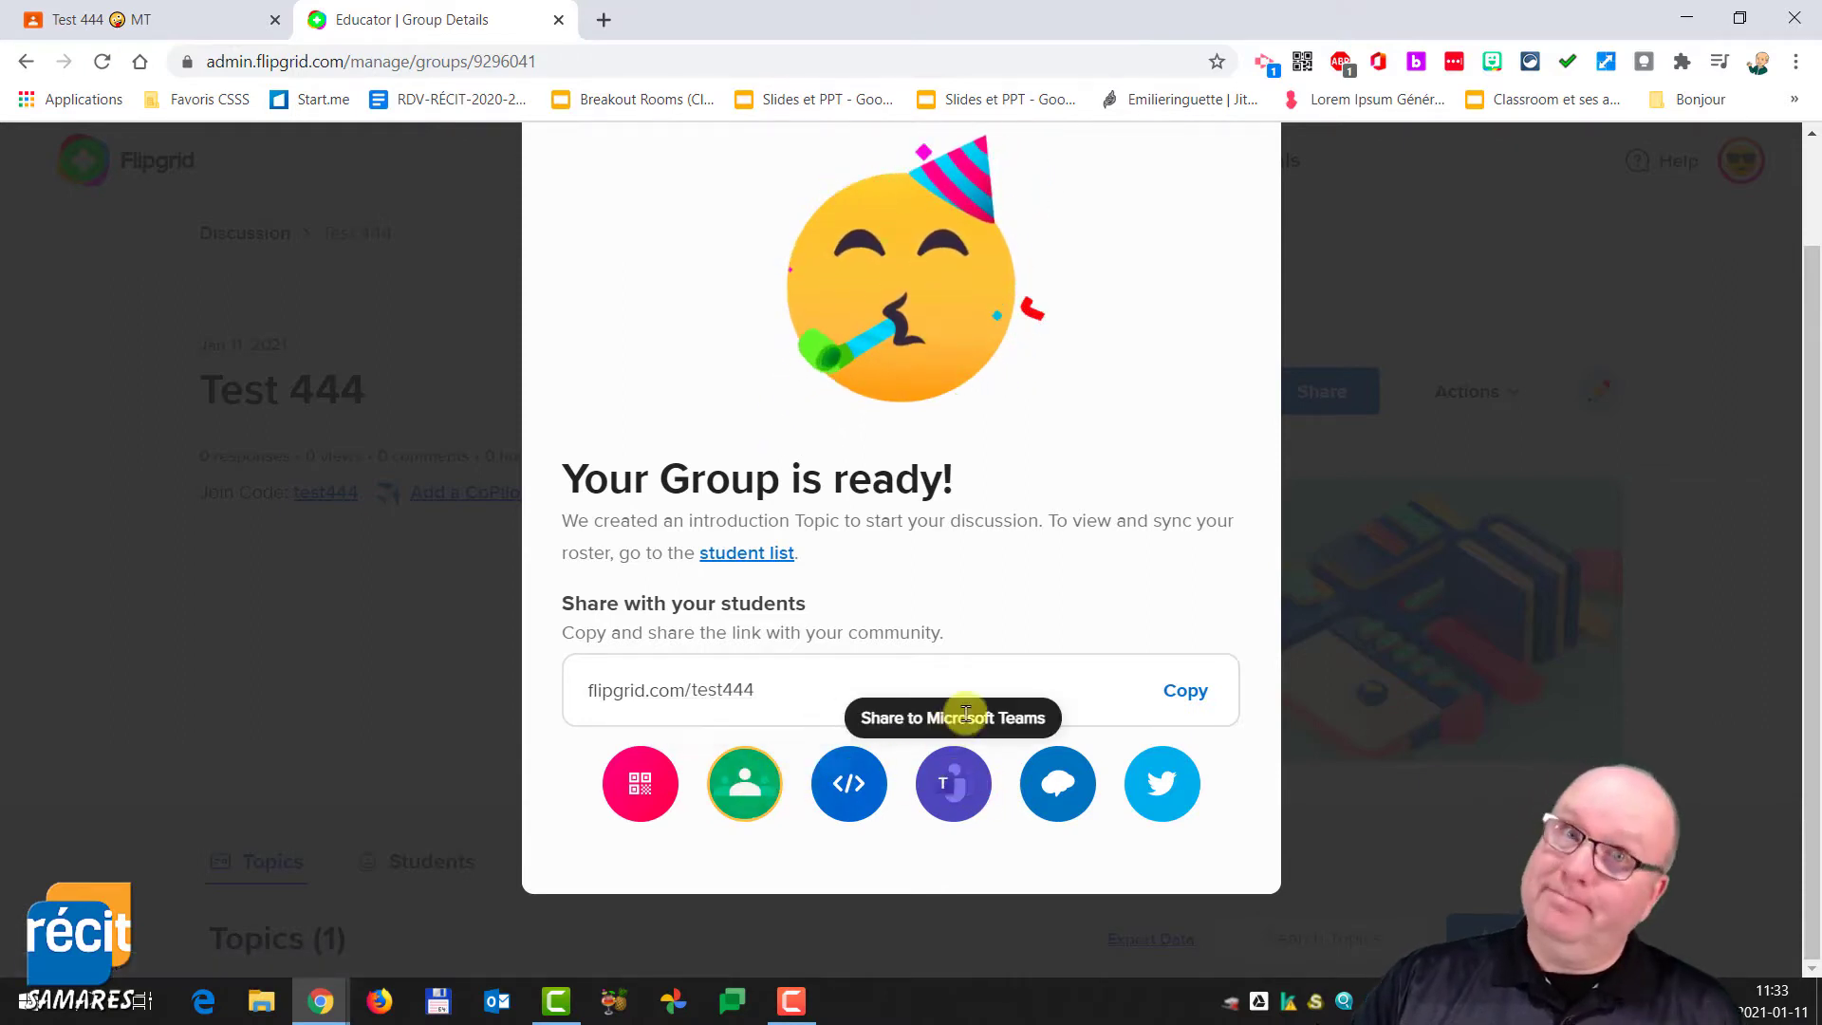
{"action": "scroll", "coordinate": [1205, 285], "scroll_direction": "up", "scroll_amount": 2}
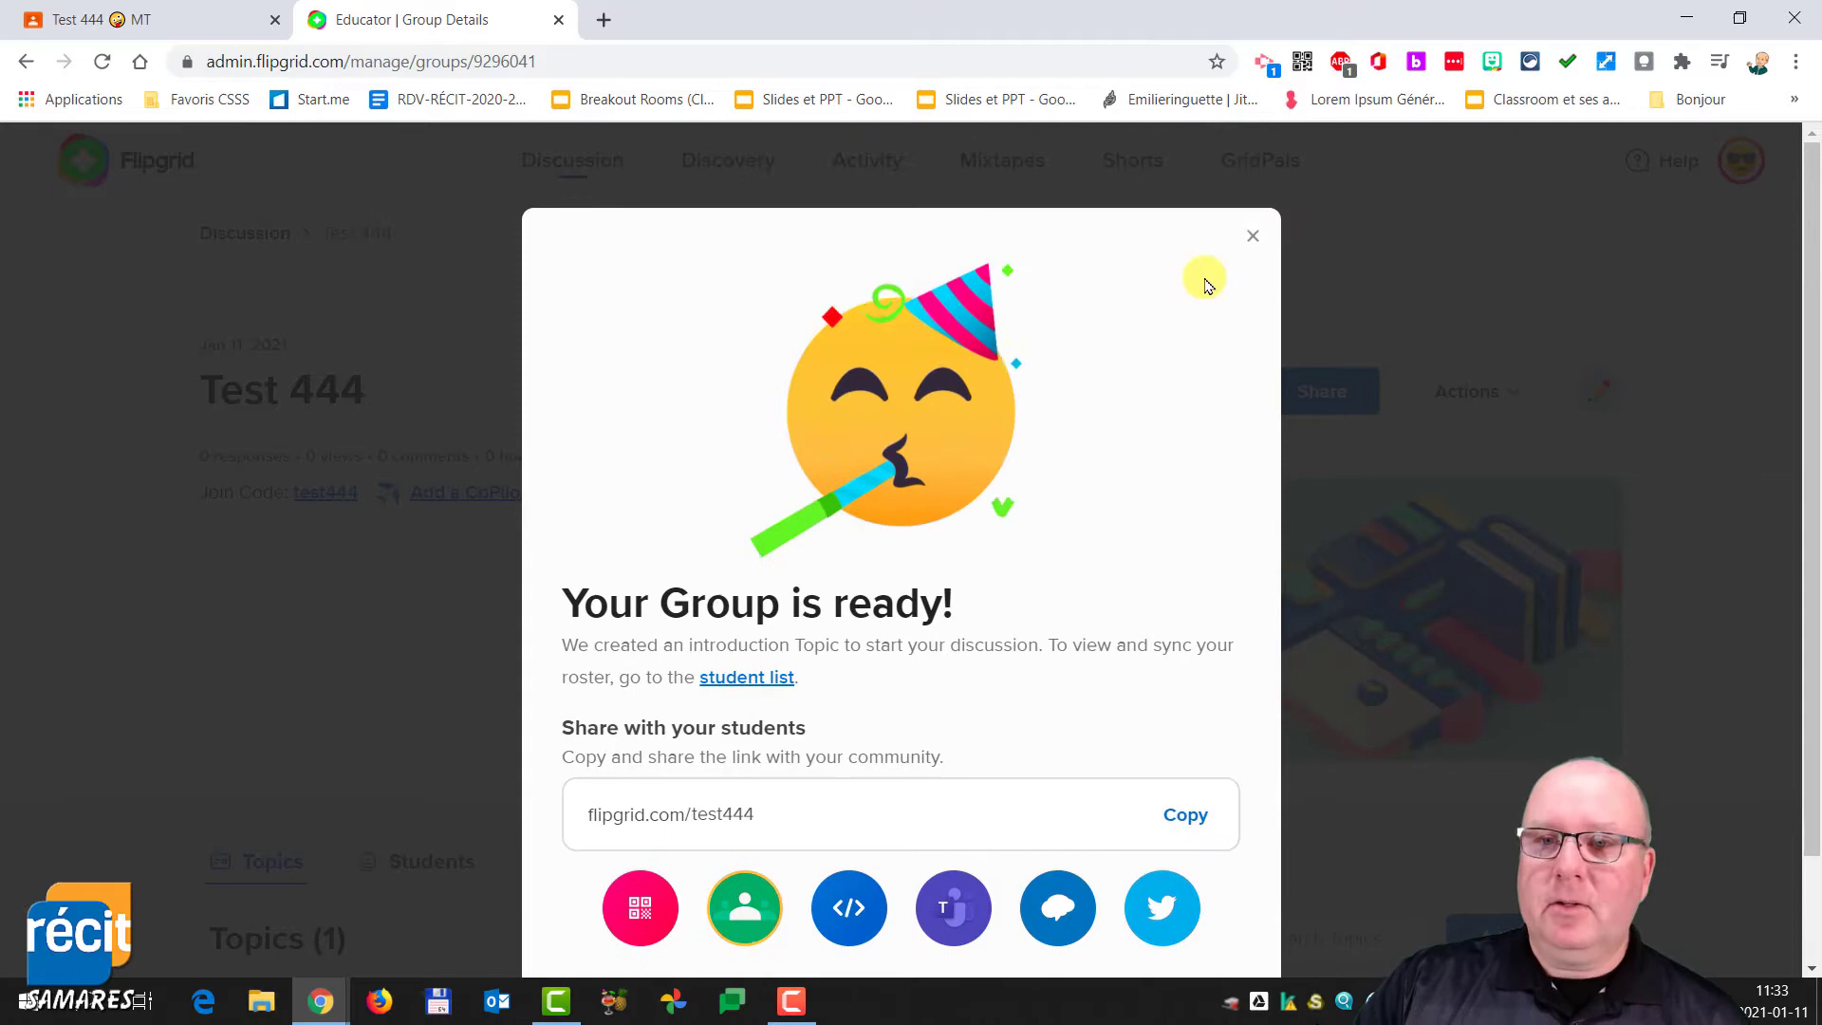
{"action": "left_click", "coordinate": [1252, 235]}
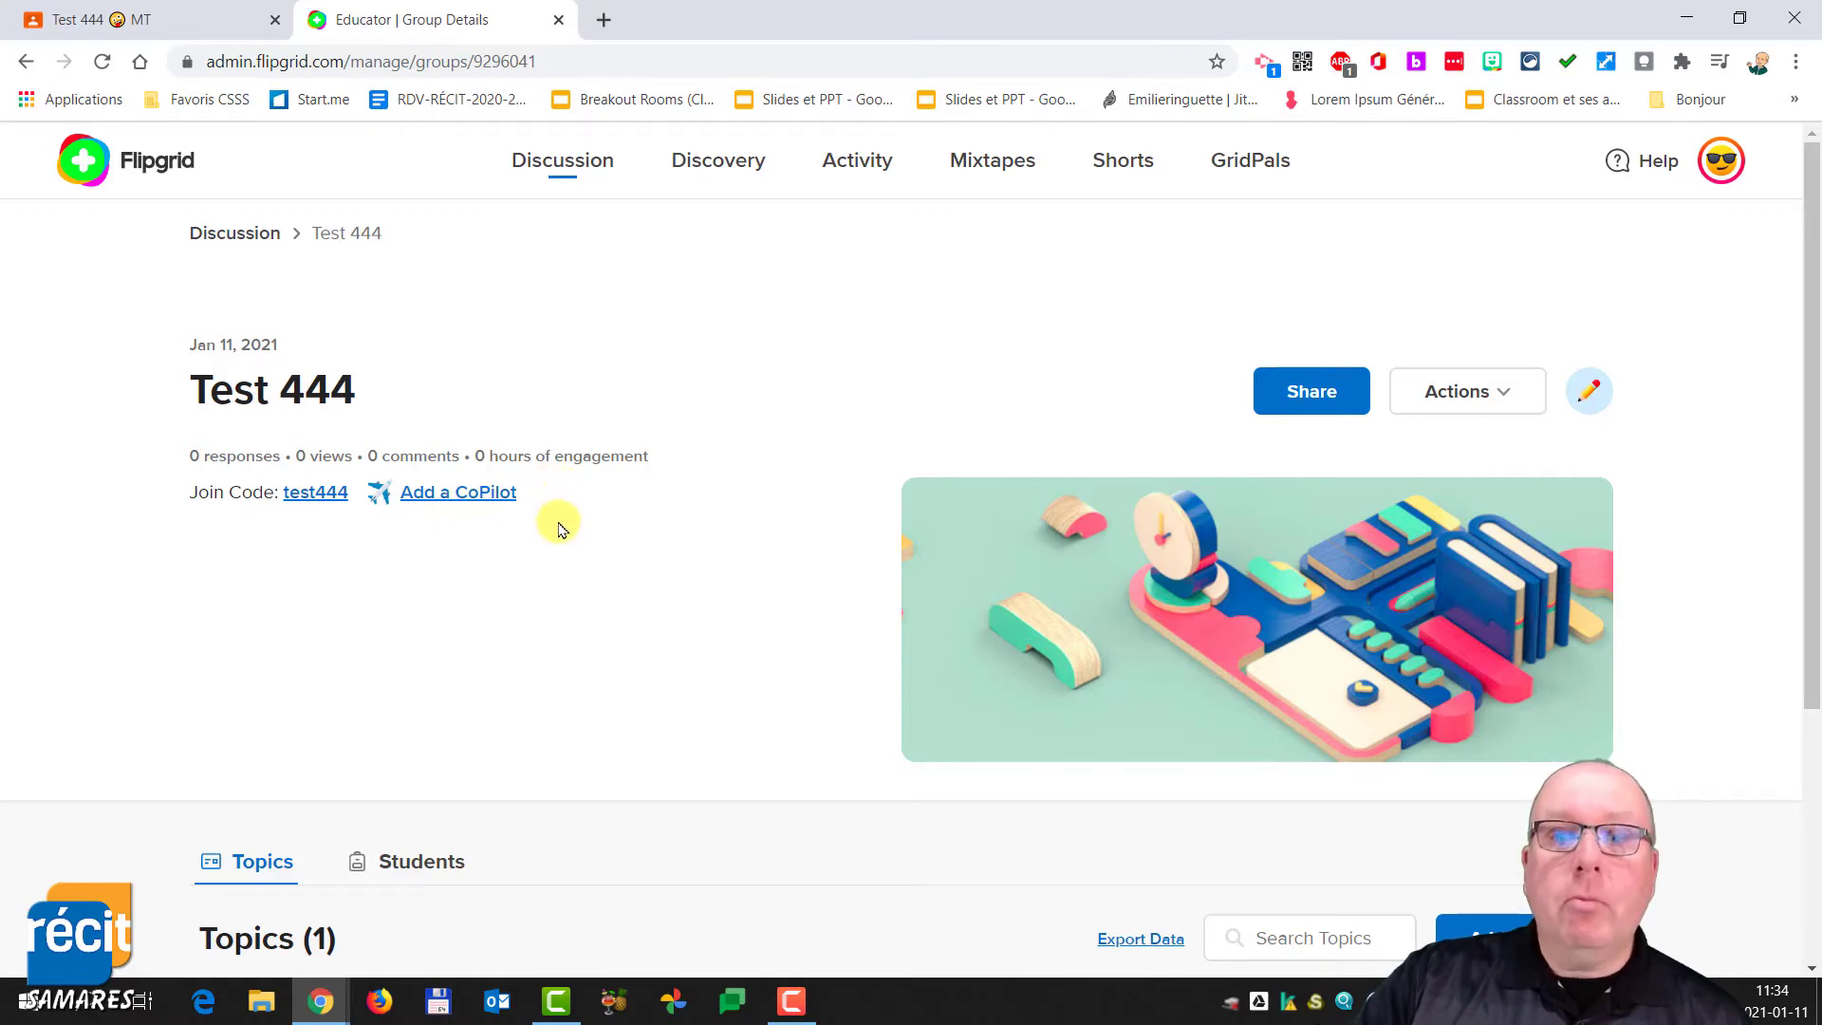
{"action": "scroll", "coordinate": [557, 528], "scroll_direction": "down", "scroll_amount": 4}
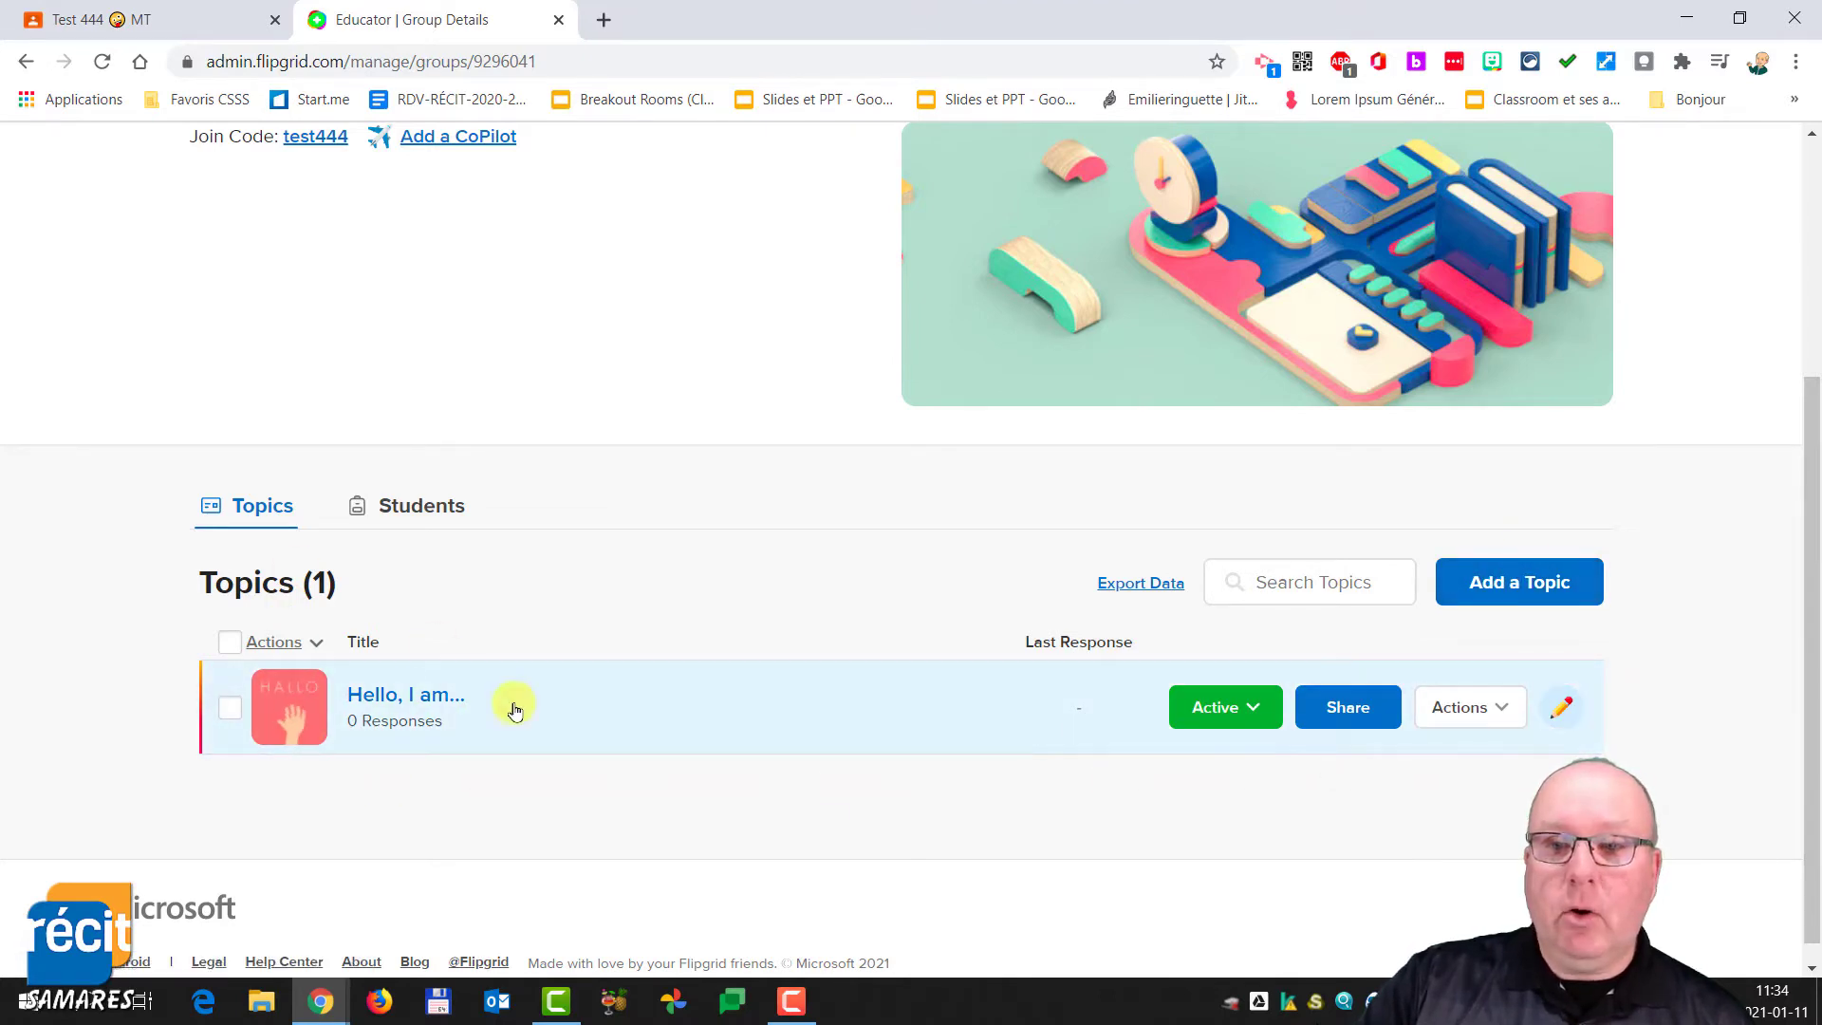
- Open the group's Hello, I am... topic and read through its prompt and media
{"action": "left_click", "coordinate": [293, 711]}
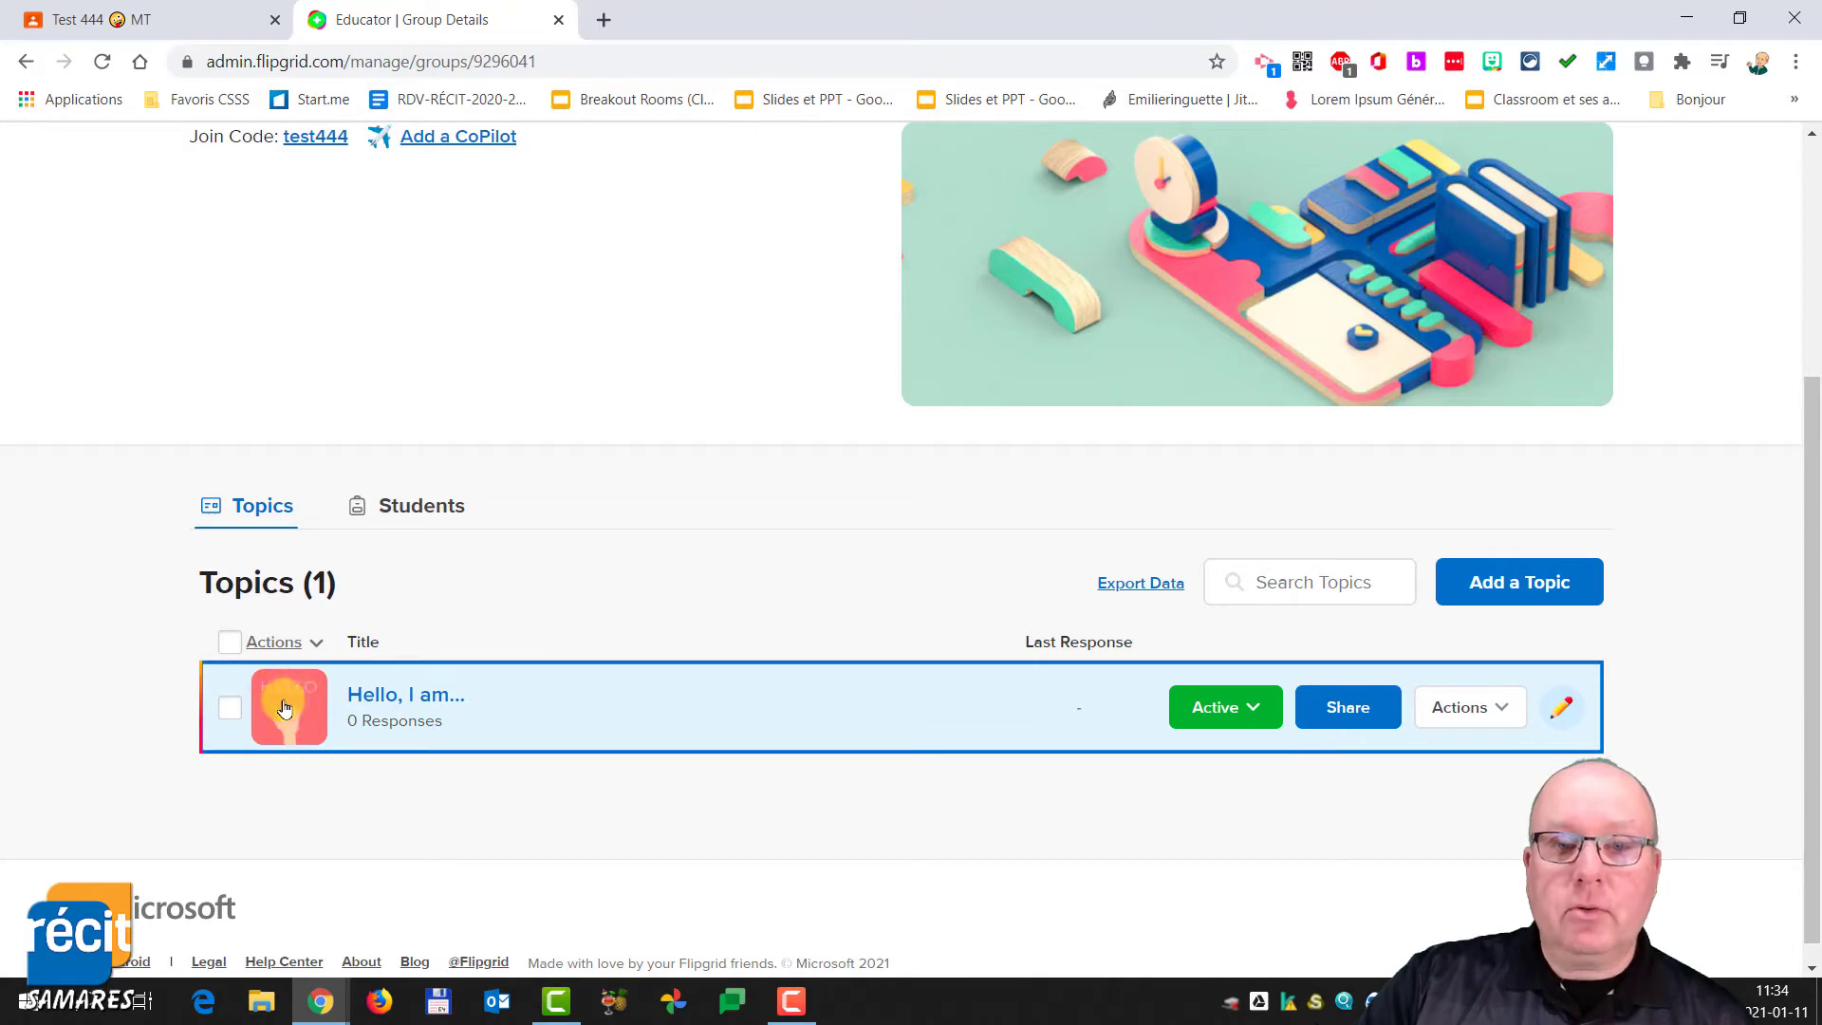
{"action": "left_click", "coordinate": [205, 703]}
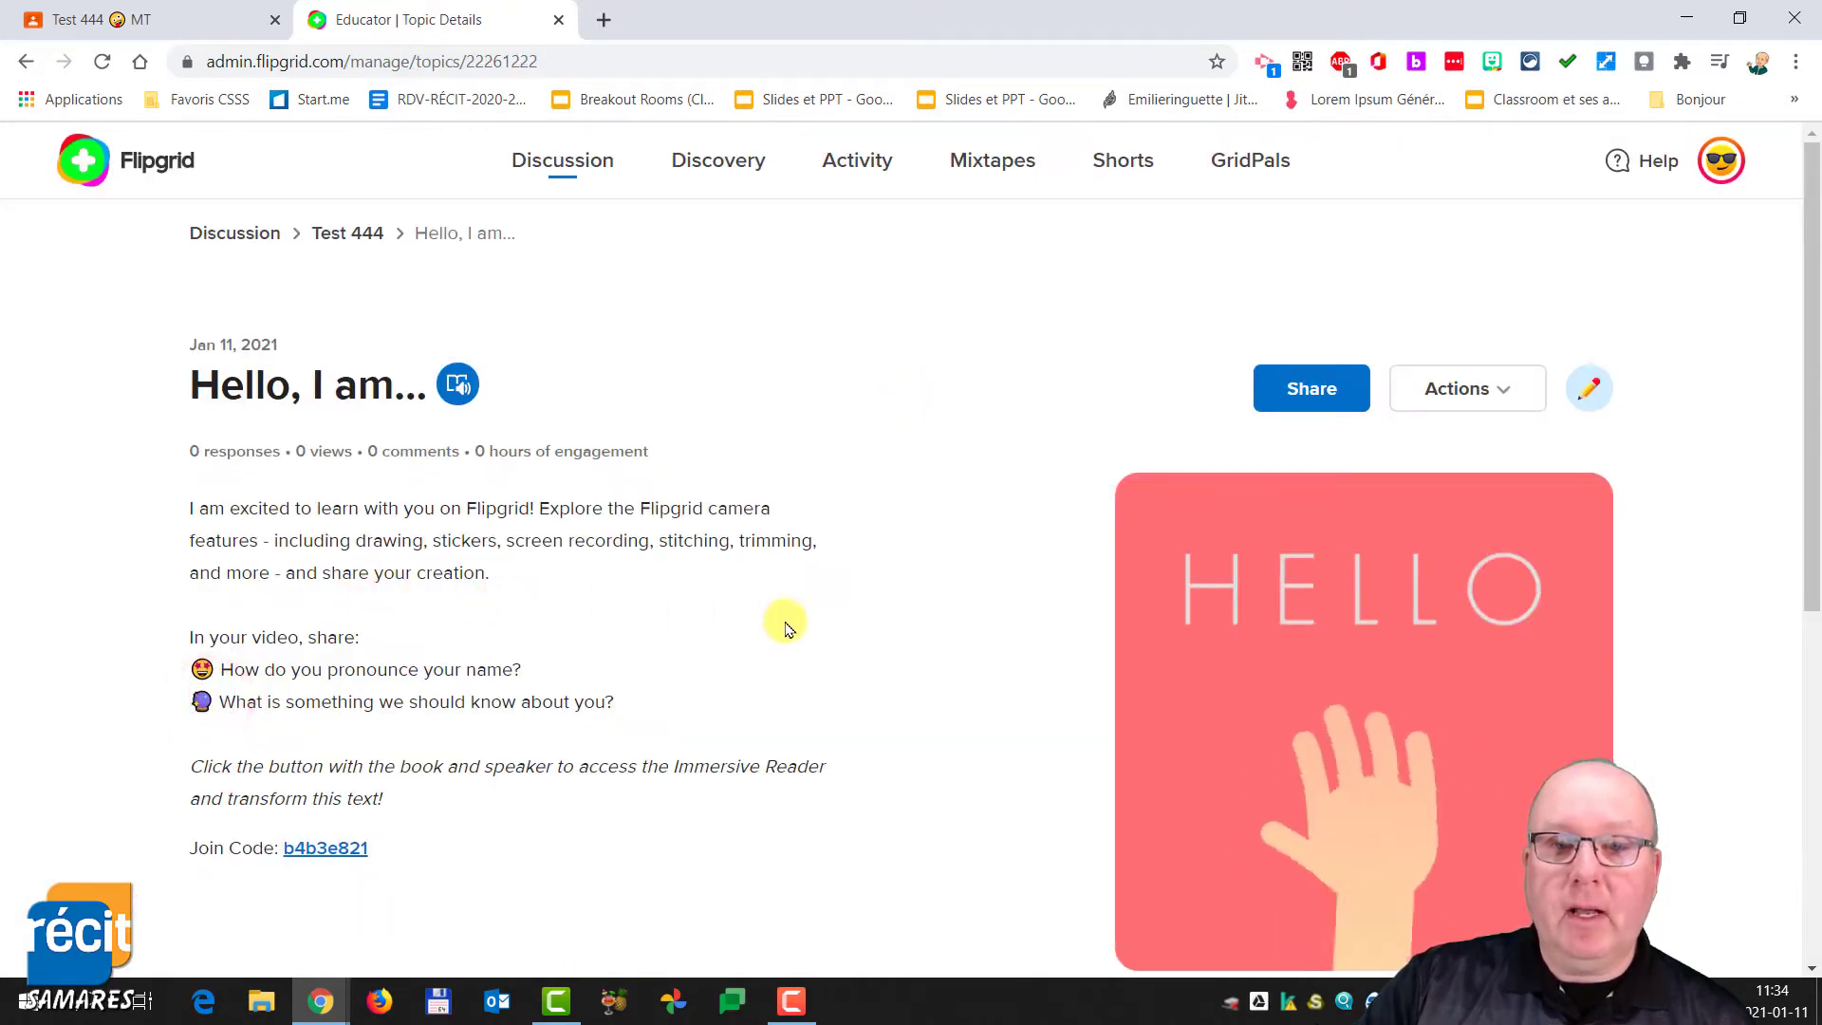
{"action": "scroll", "coordinate": [850, 598], "scroll_direction": "down", "scroll_amount": 1}
{"action": "scroll", "coordinate": [849, 598], "scroll_direction": "down", "scroll_amount": 3}
{"action": "scroll", "coordinate": [1070, 419], "scroll_direction": "up", "scroll_amount": 4}
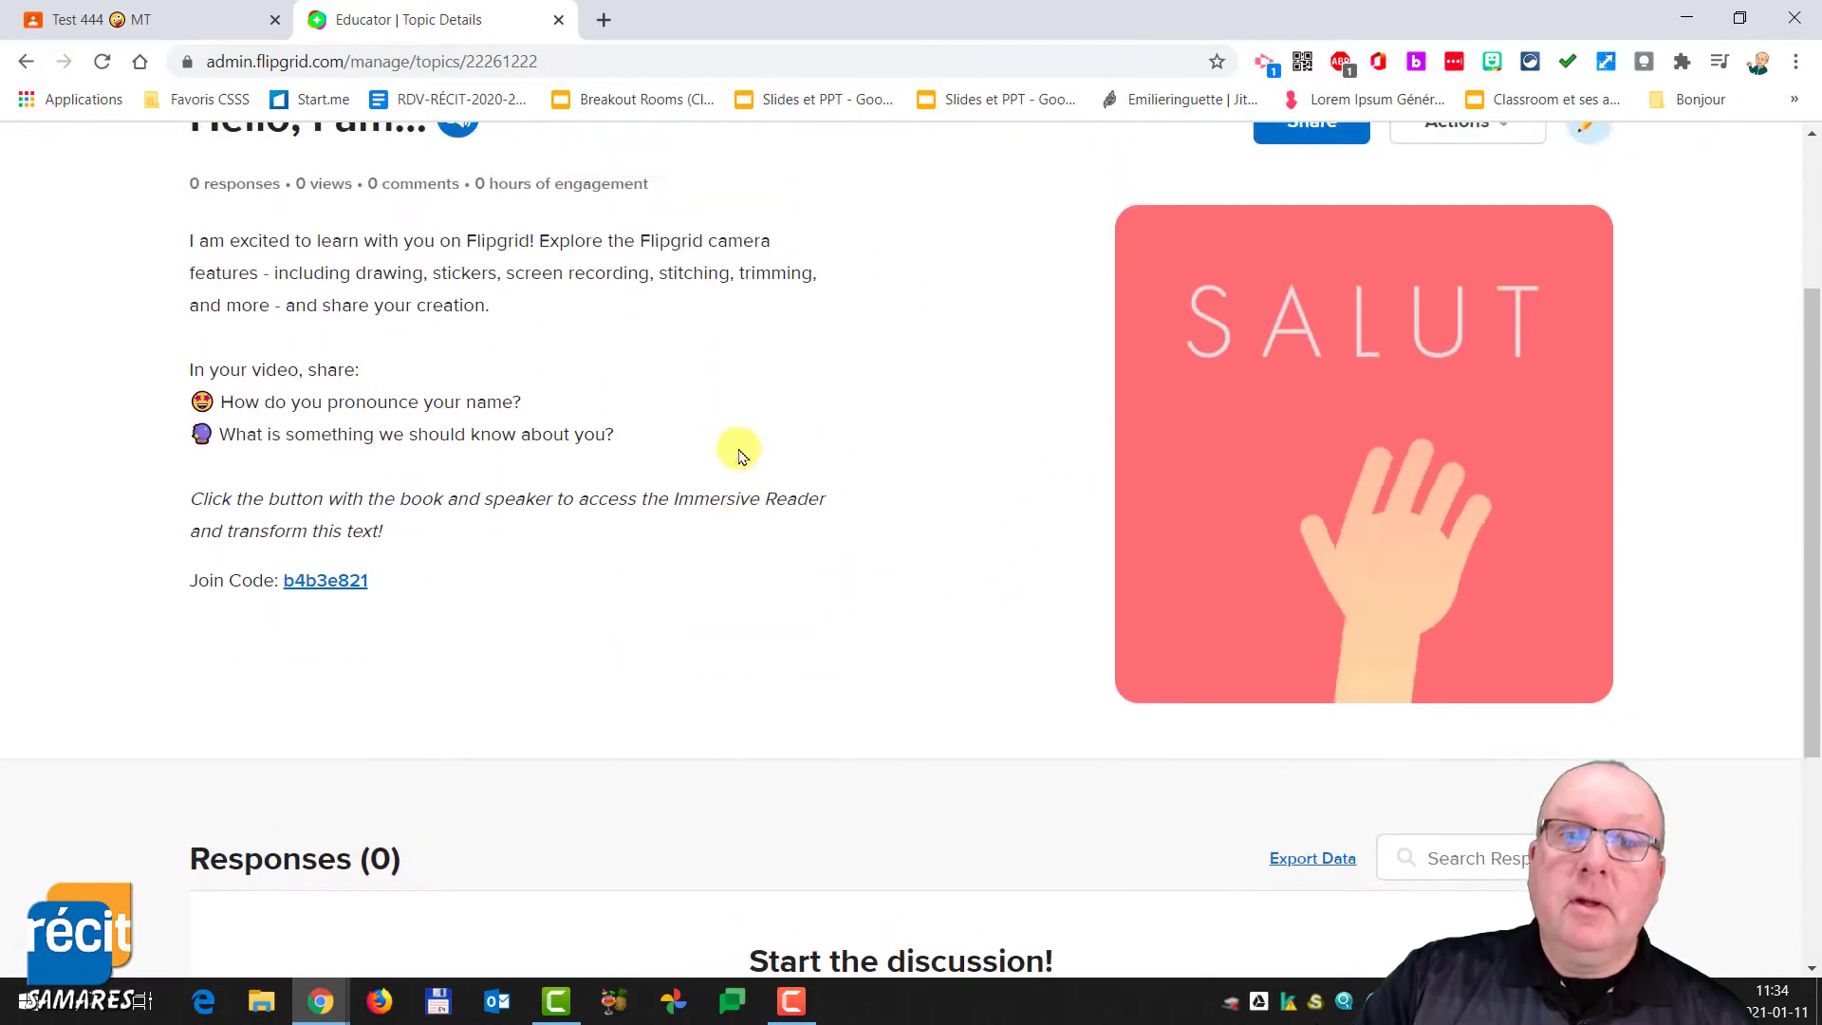
{"action": "scroll", "coordinate": [641, 570], "scroll_direction": "down", "scroll_amount": 3}
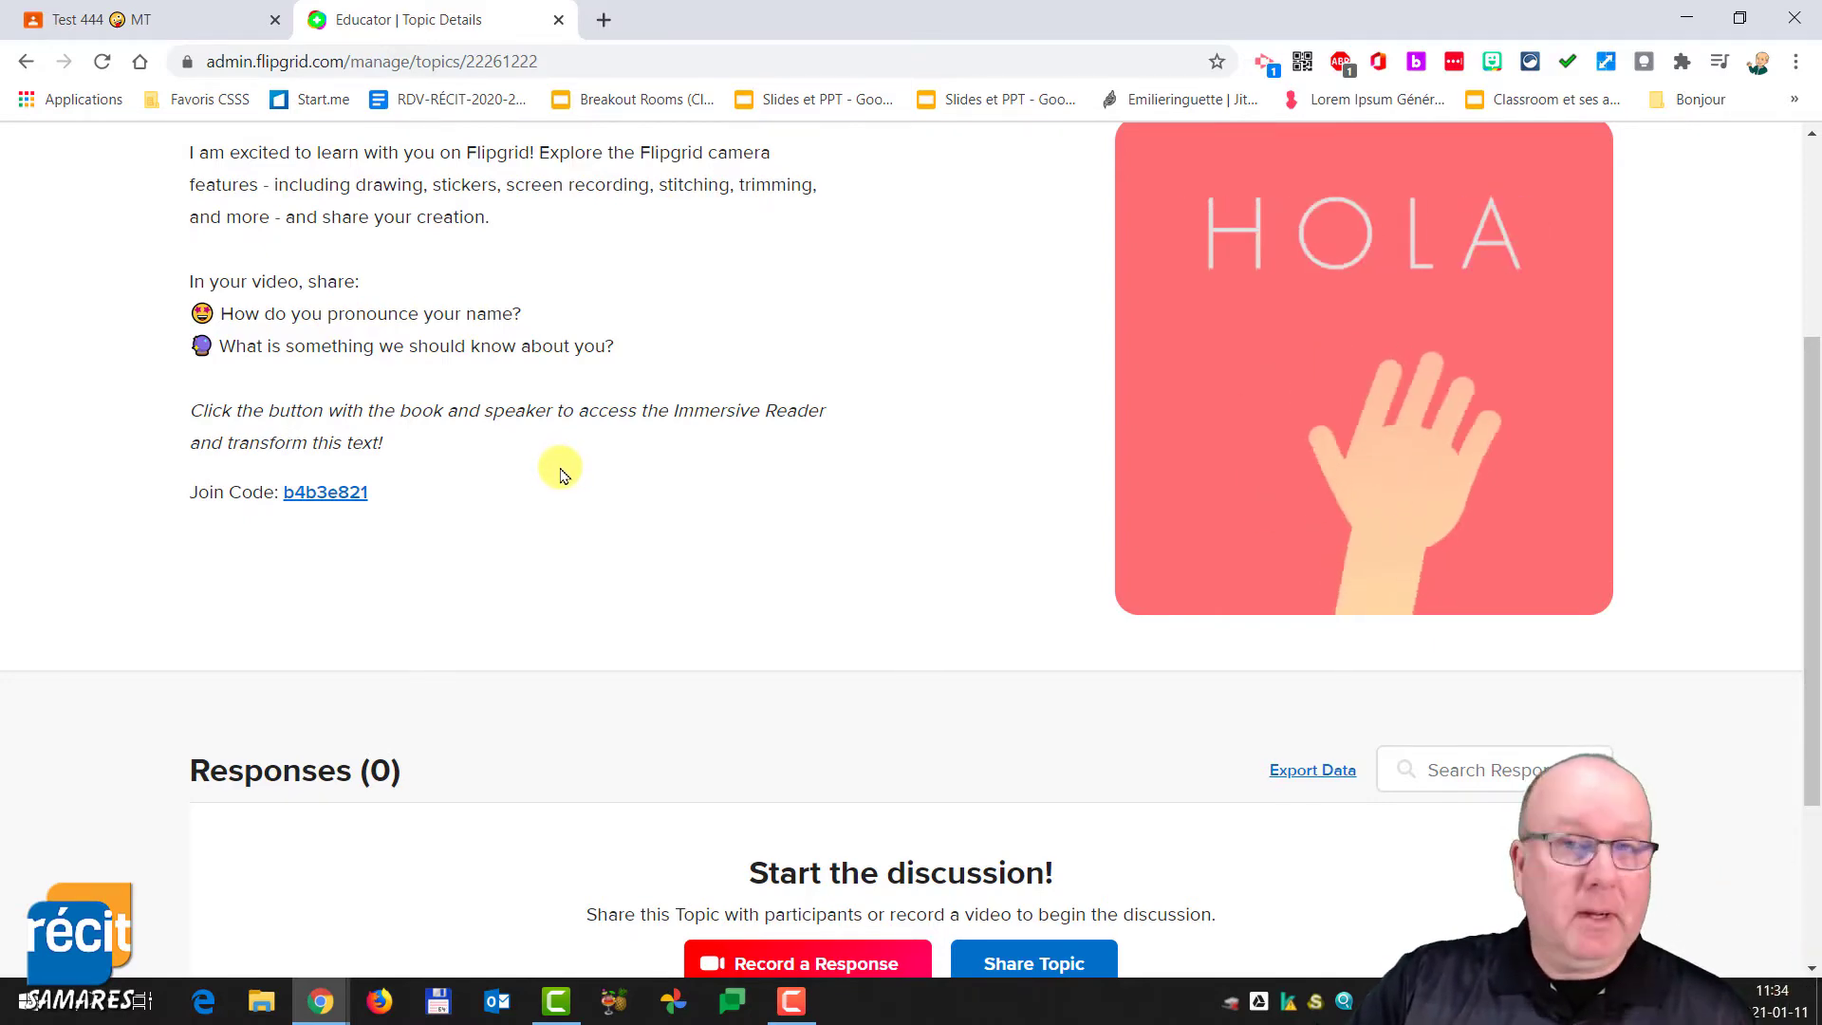
{"action": "scroll", "coordinate": [560, 472], "scroll_direction": "up", "scroll_amount": 4}
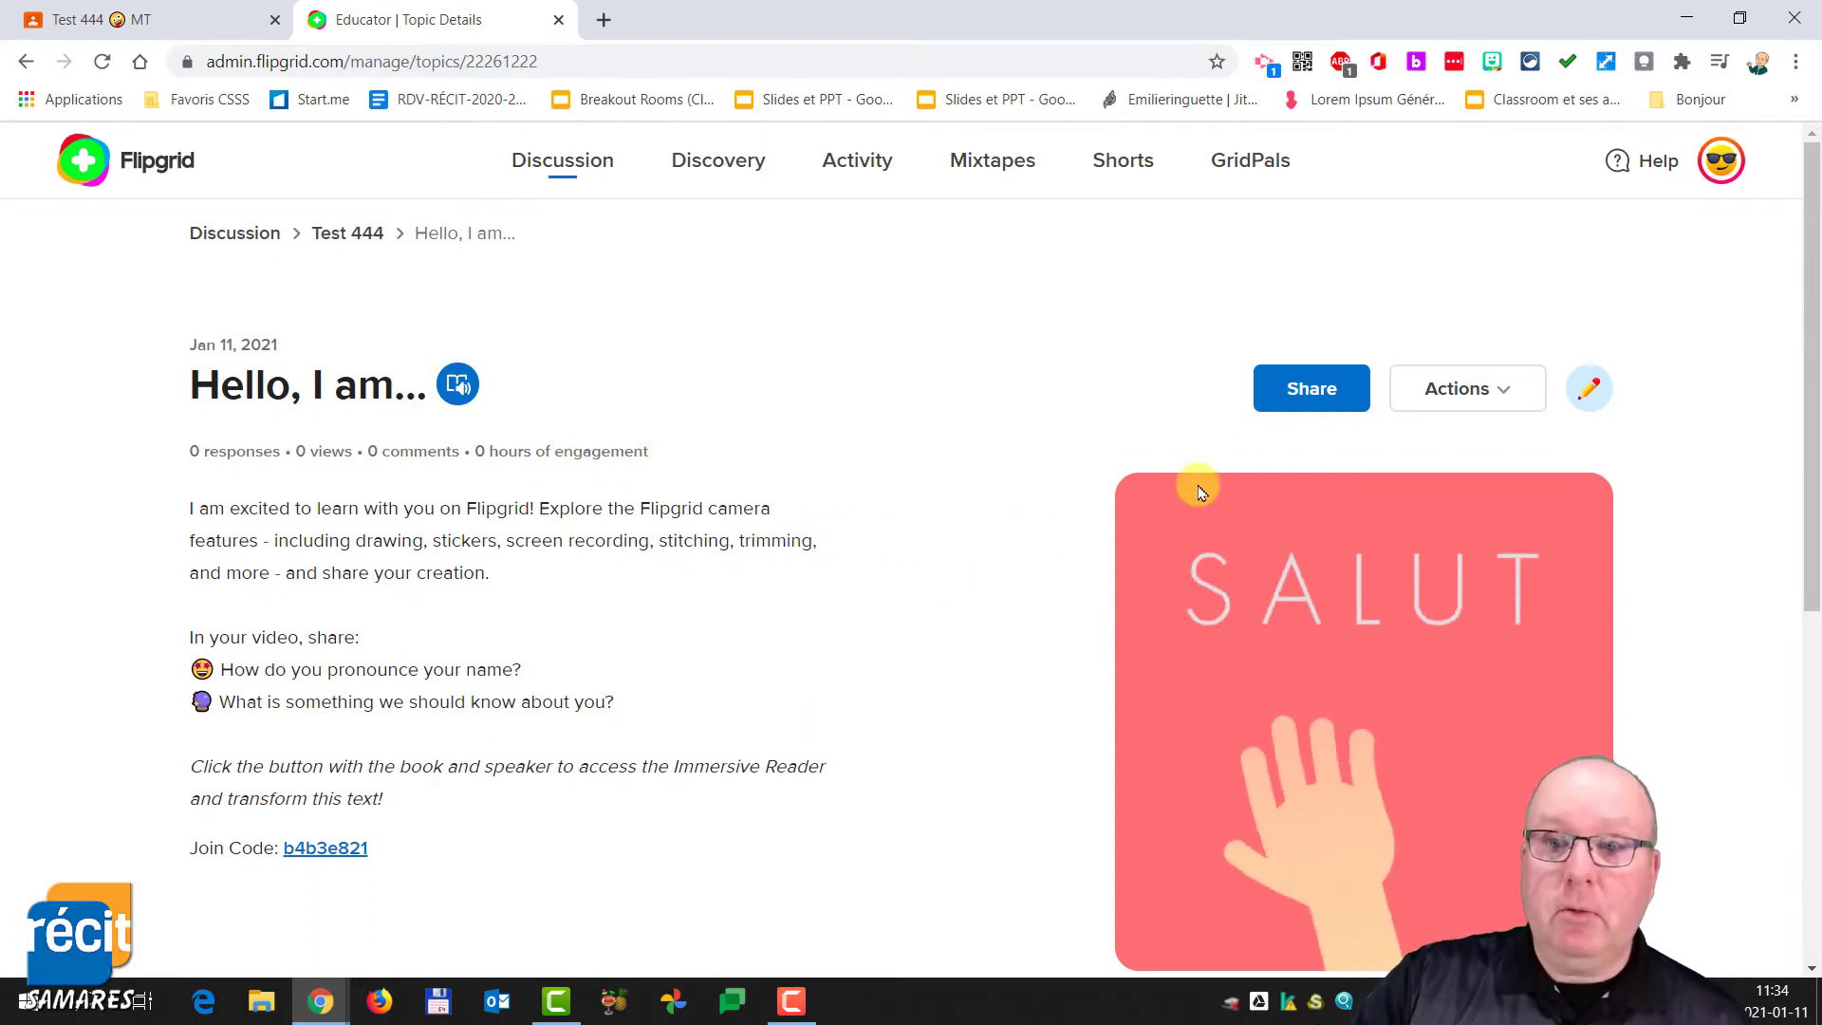
- Edit the topic and delete its existing HELLO media image
{"action": "left_click", "coordinate": [1494, 391]}
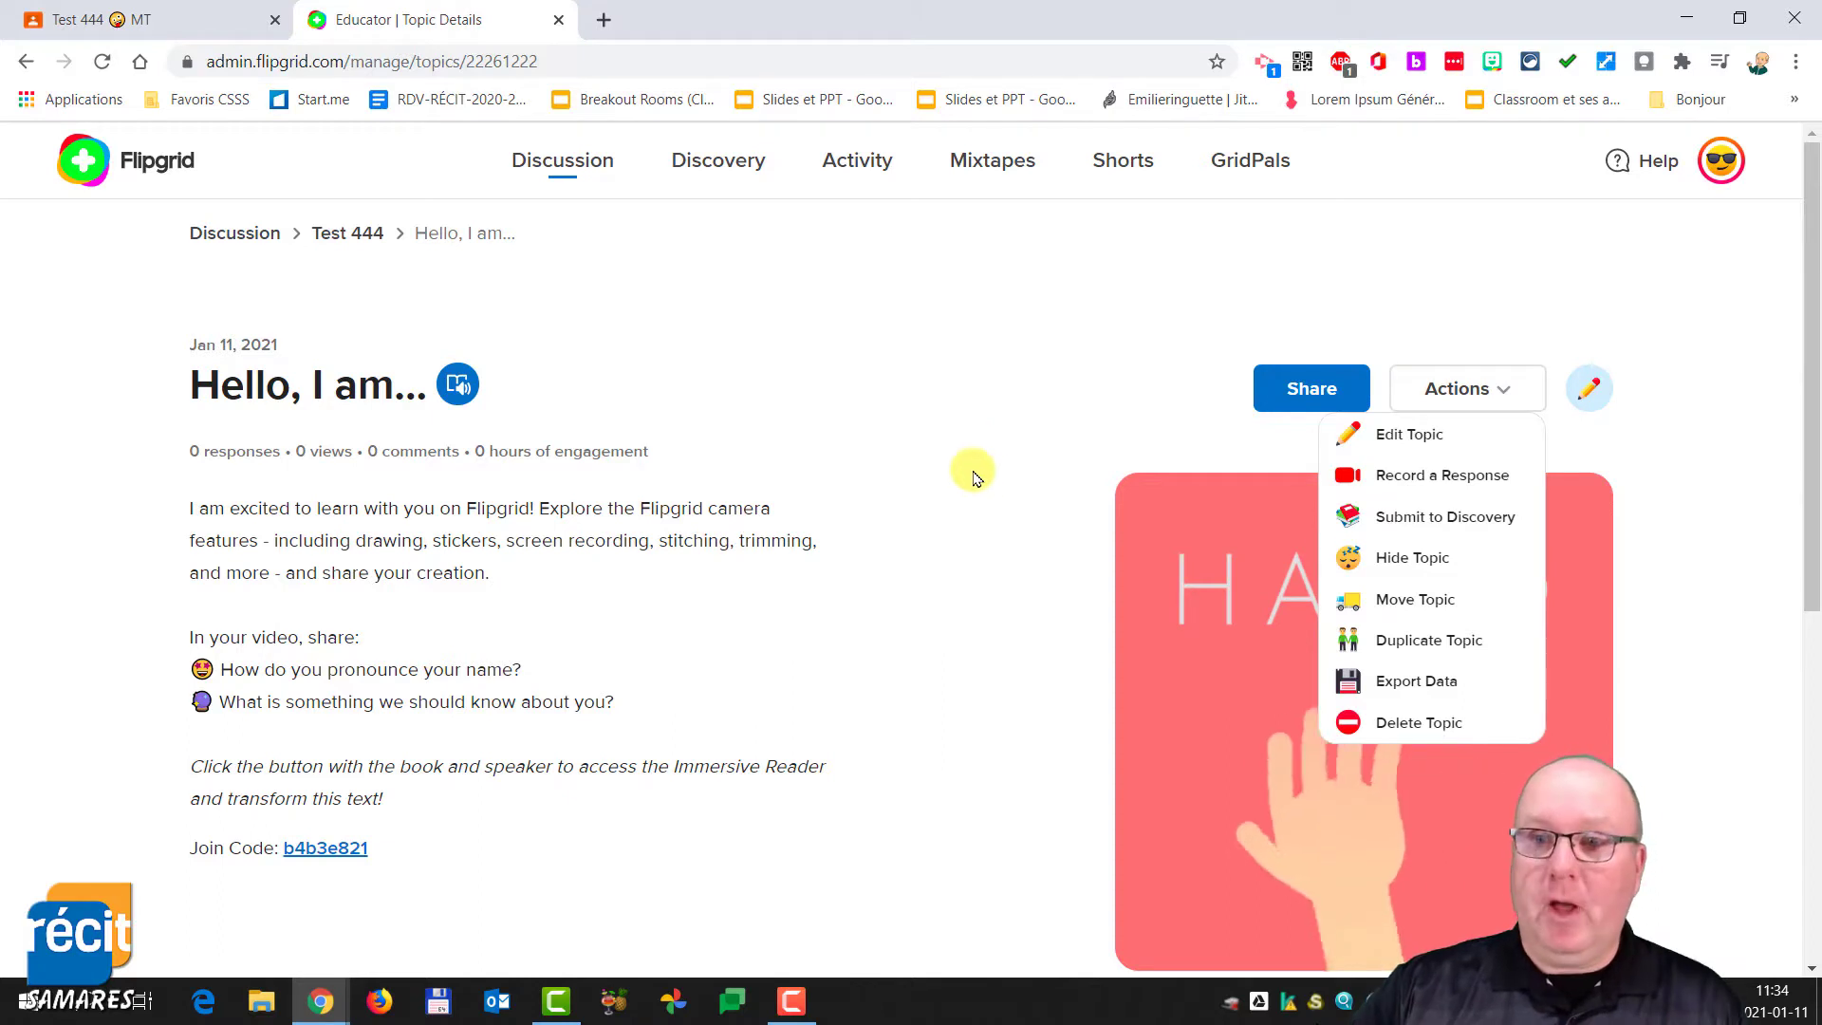
{"action": "left_click", "coordinate": [1592, 392]}
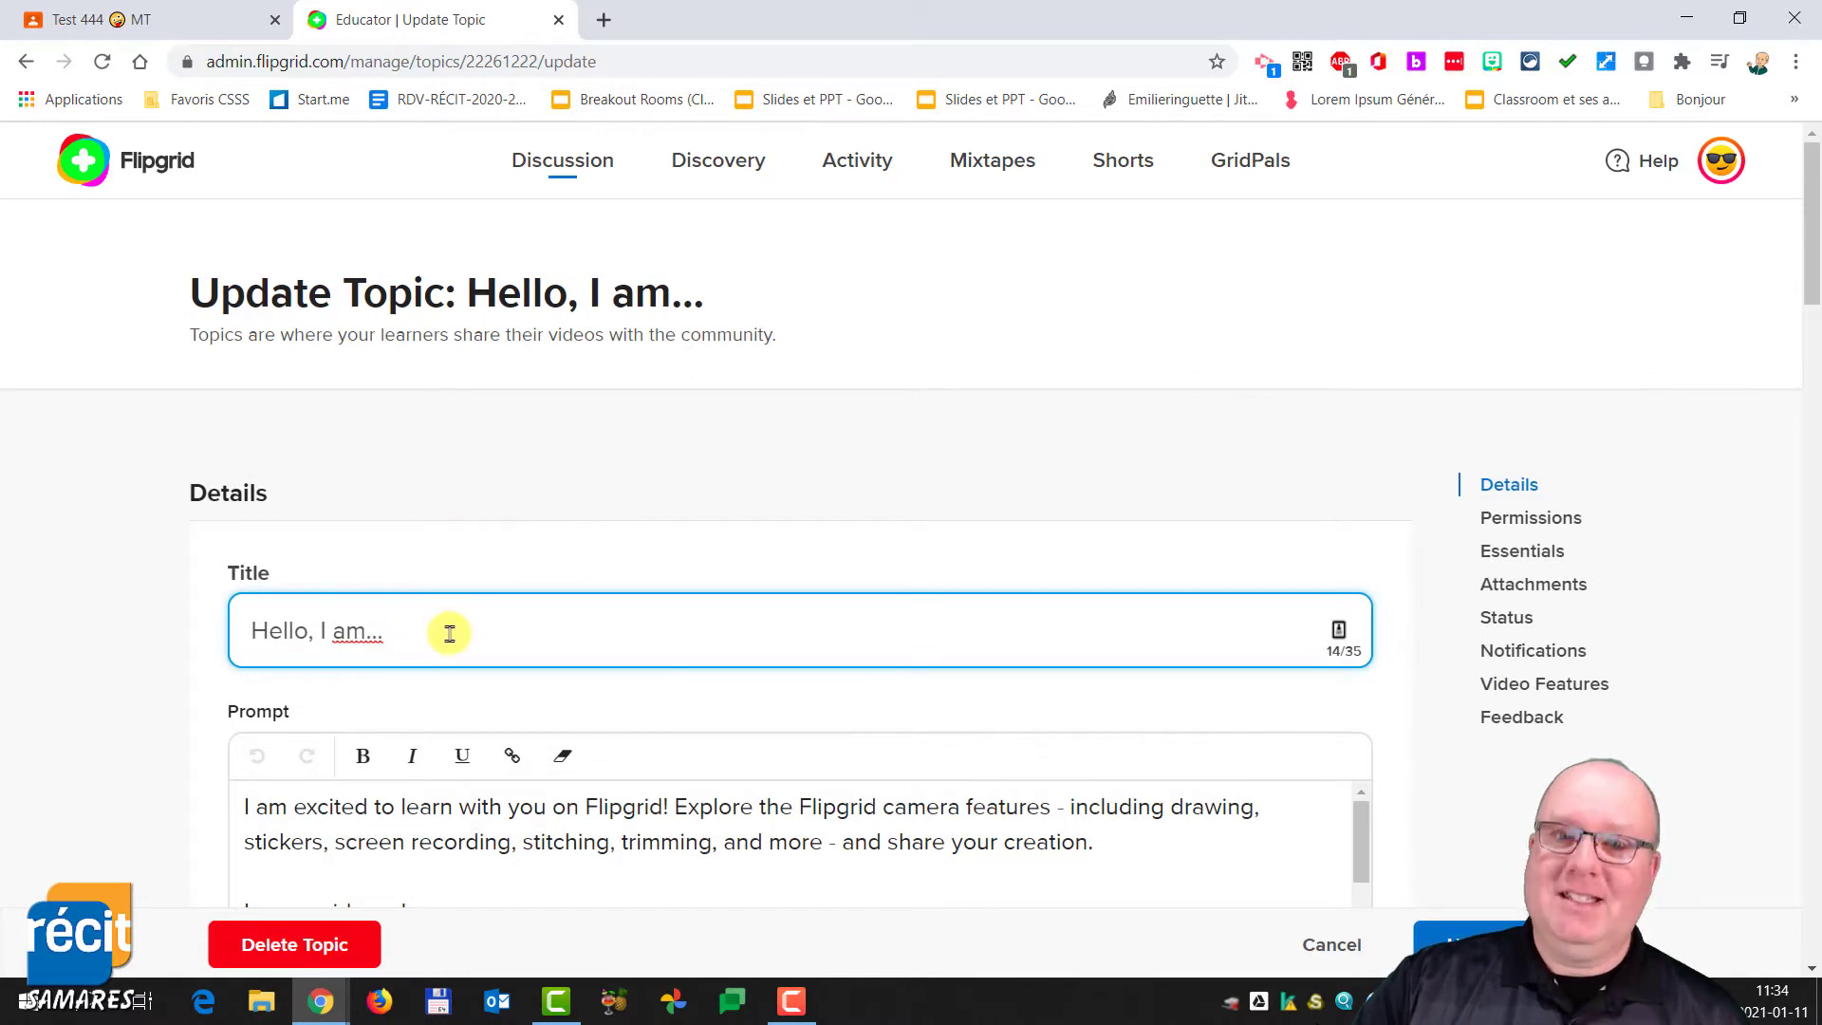
{"action": "scroll", "coordinate": [508, 638], "scroll_direction": "down", "scroll_amount": 3}
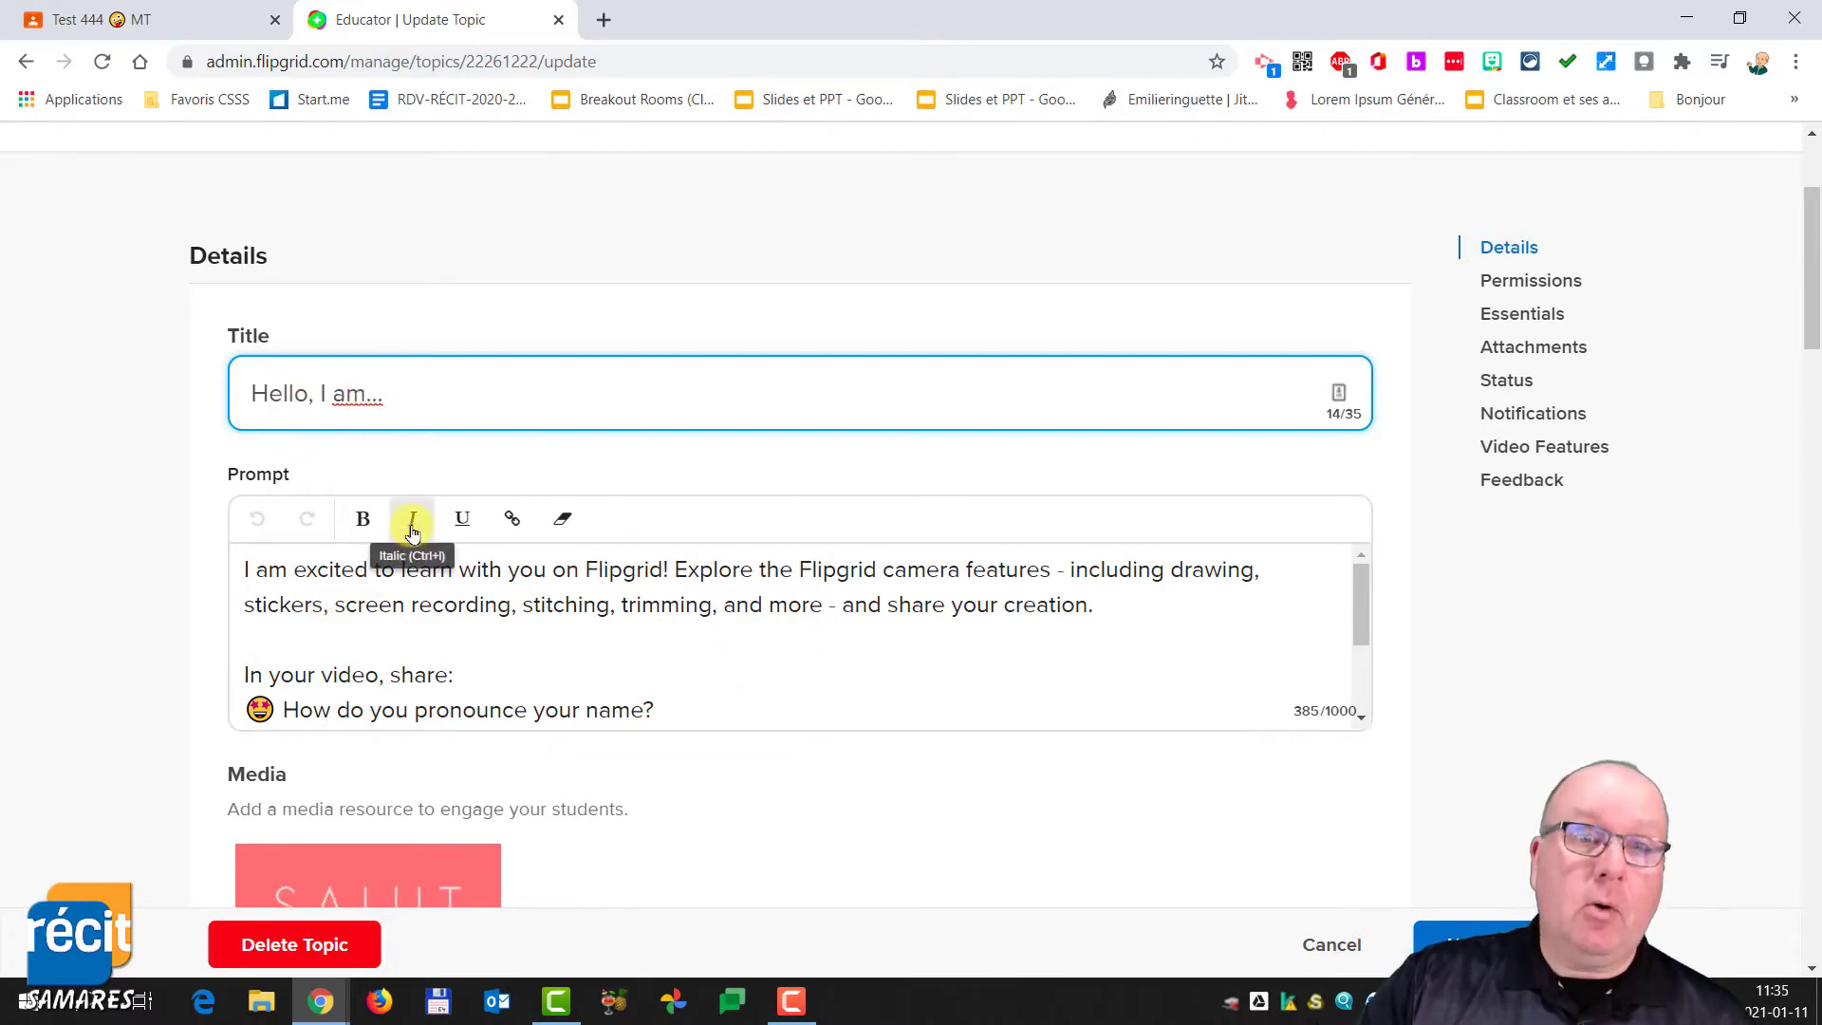
{"action": "scroll", "coordinate": [418, 541], "scroll_direction": "down", "scroll_amount": 5}
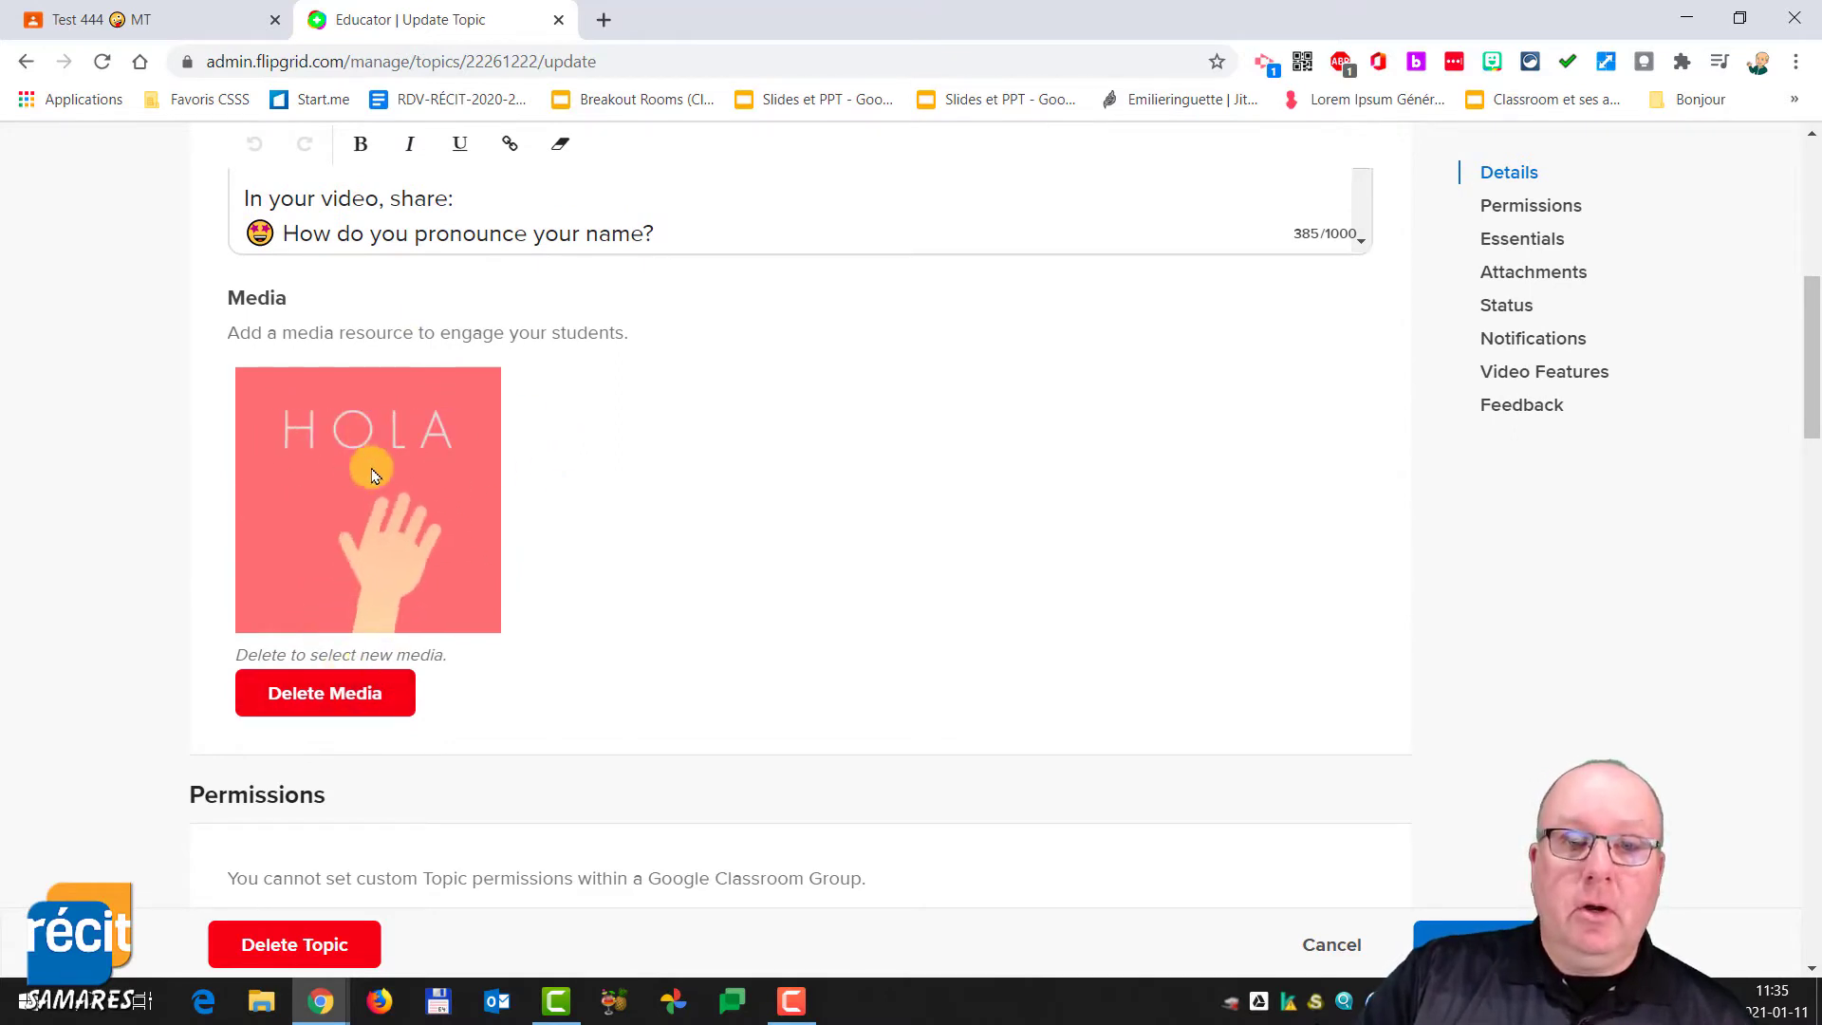
{"action": "left_click", "coordinate": [333, 698]}
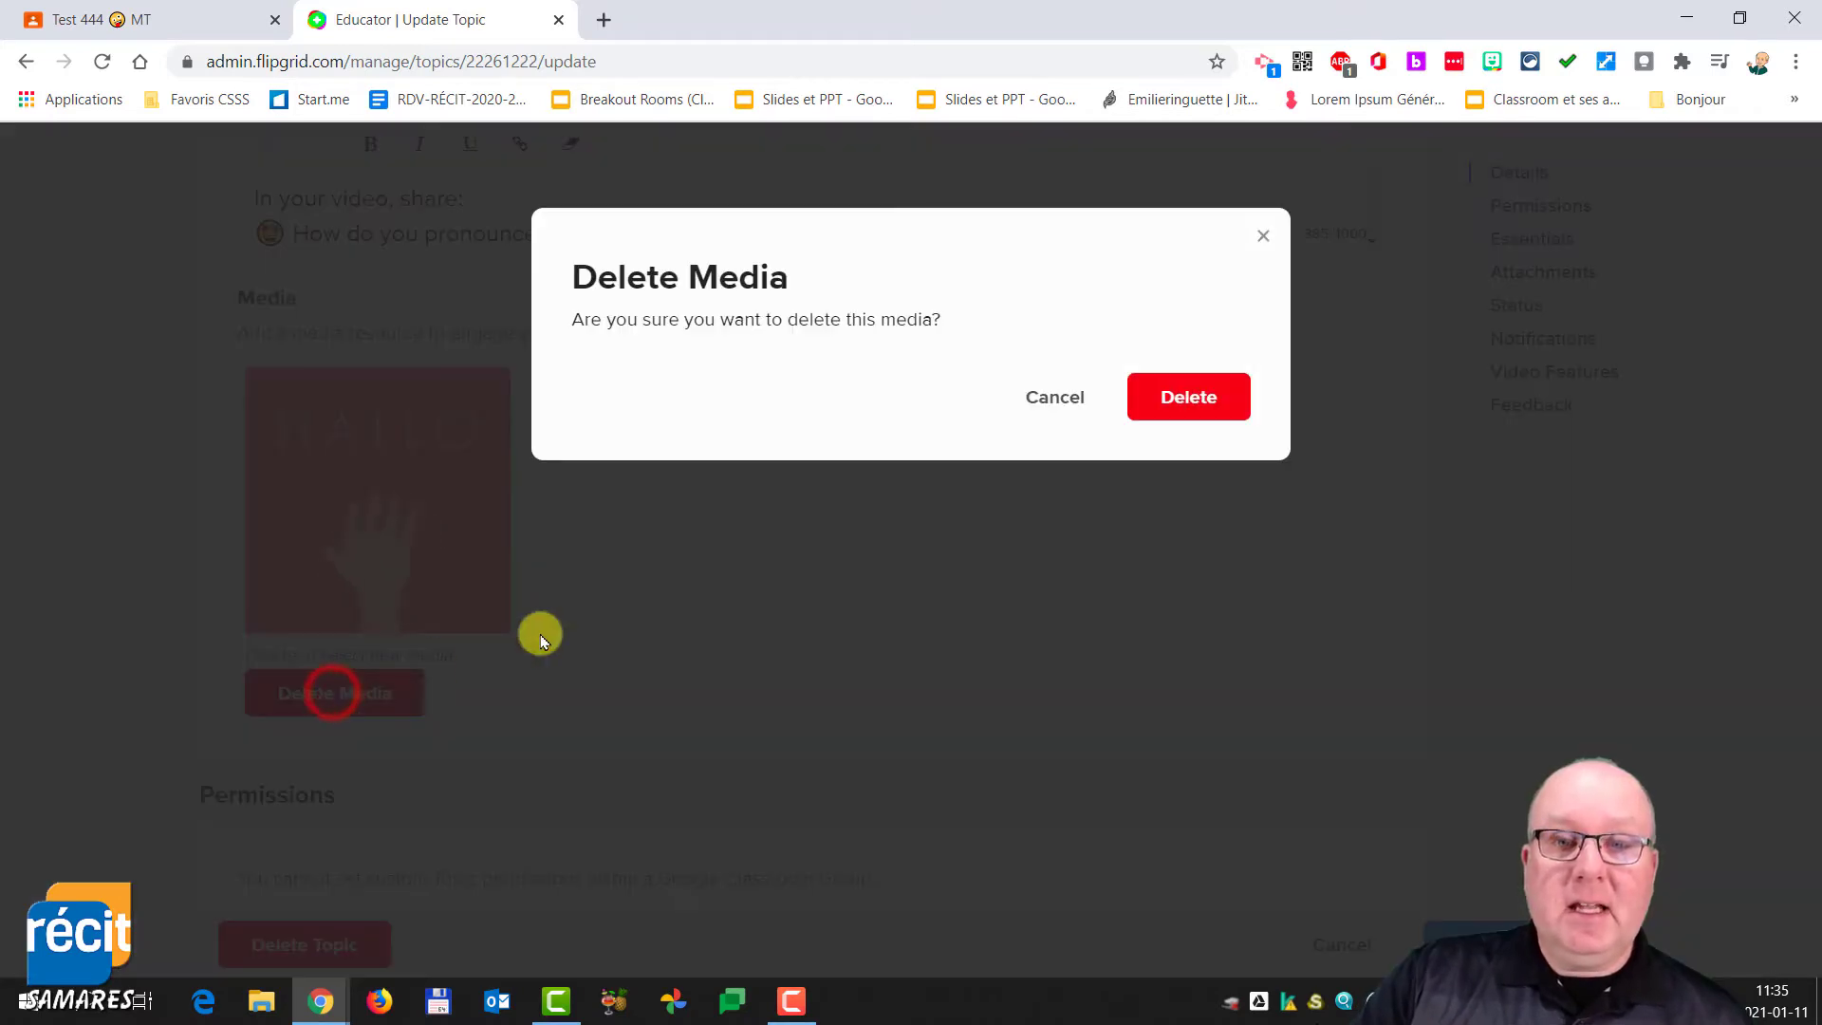
{"action": "left_click", "coordinate": [1162, 416]}
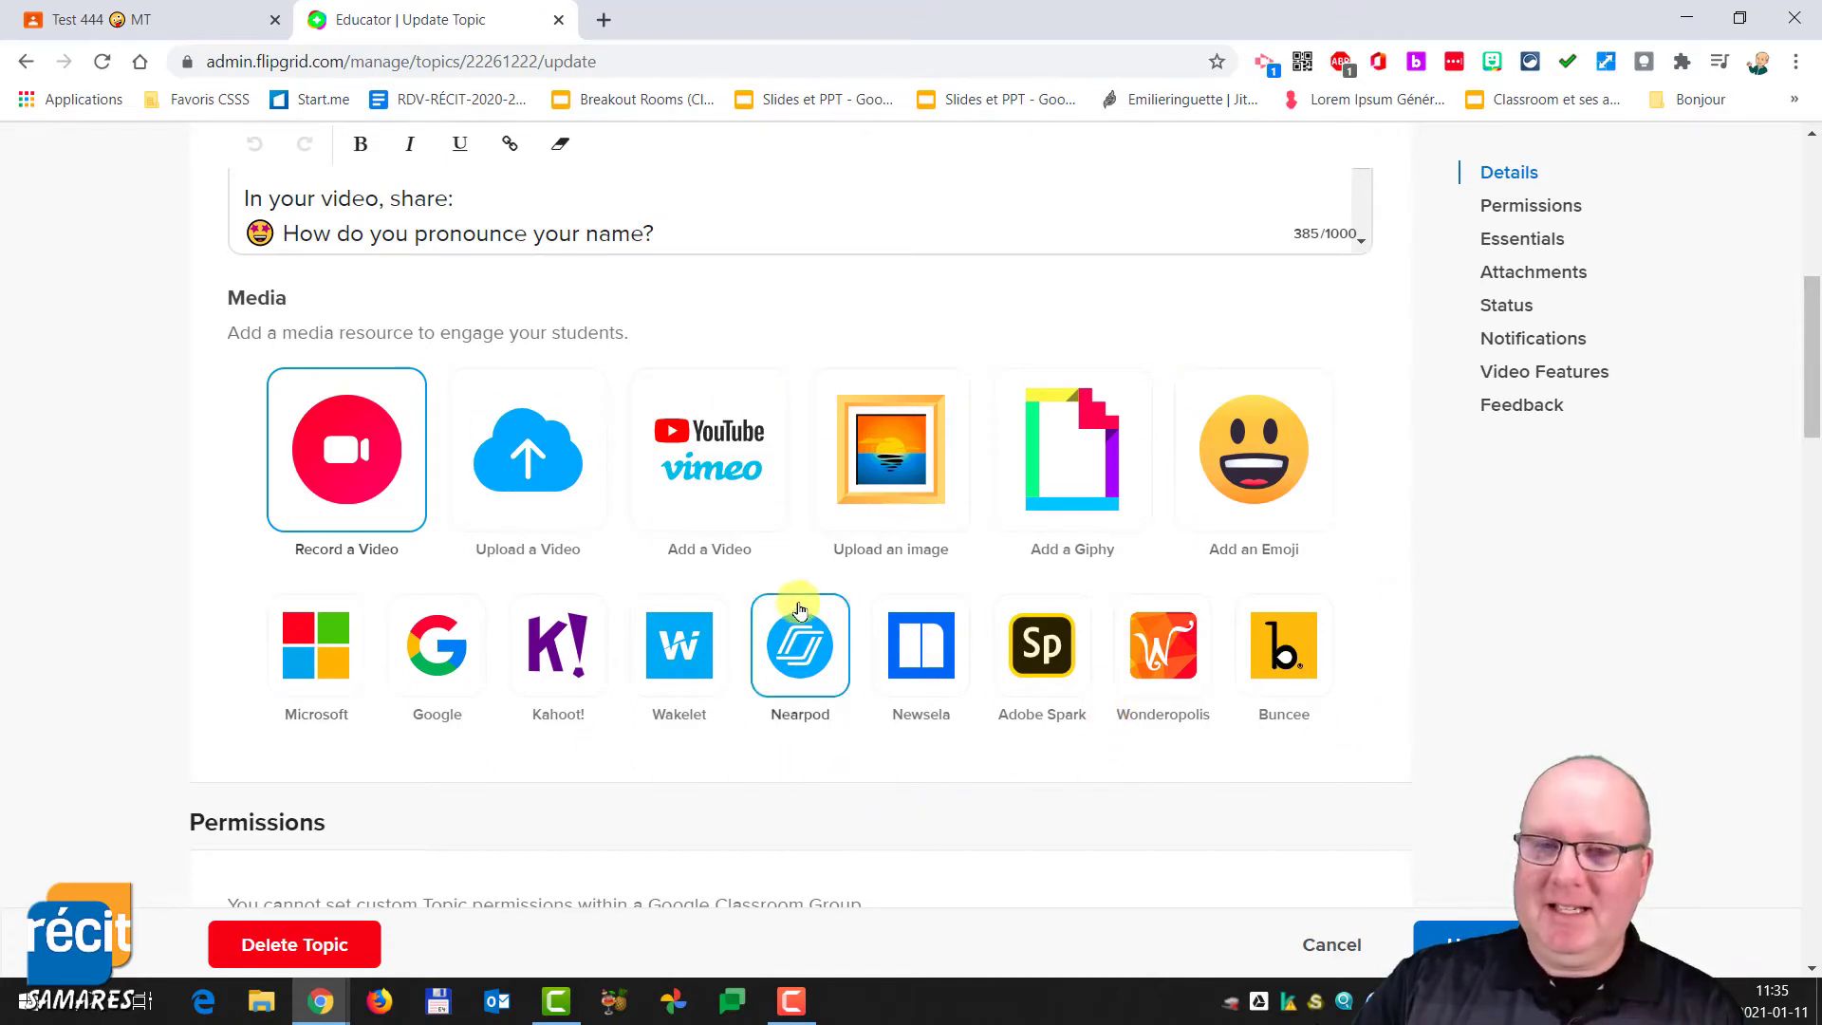
- Start recording a video as the topic's media, allowing camera and microphone access
{"action": "left_click", "coordinate": [352, 467]}
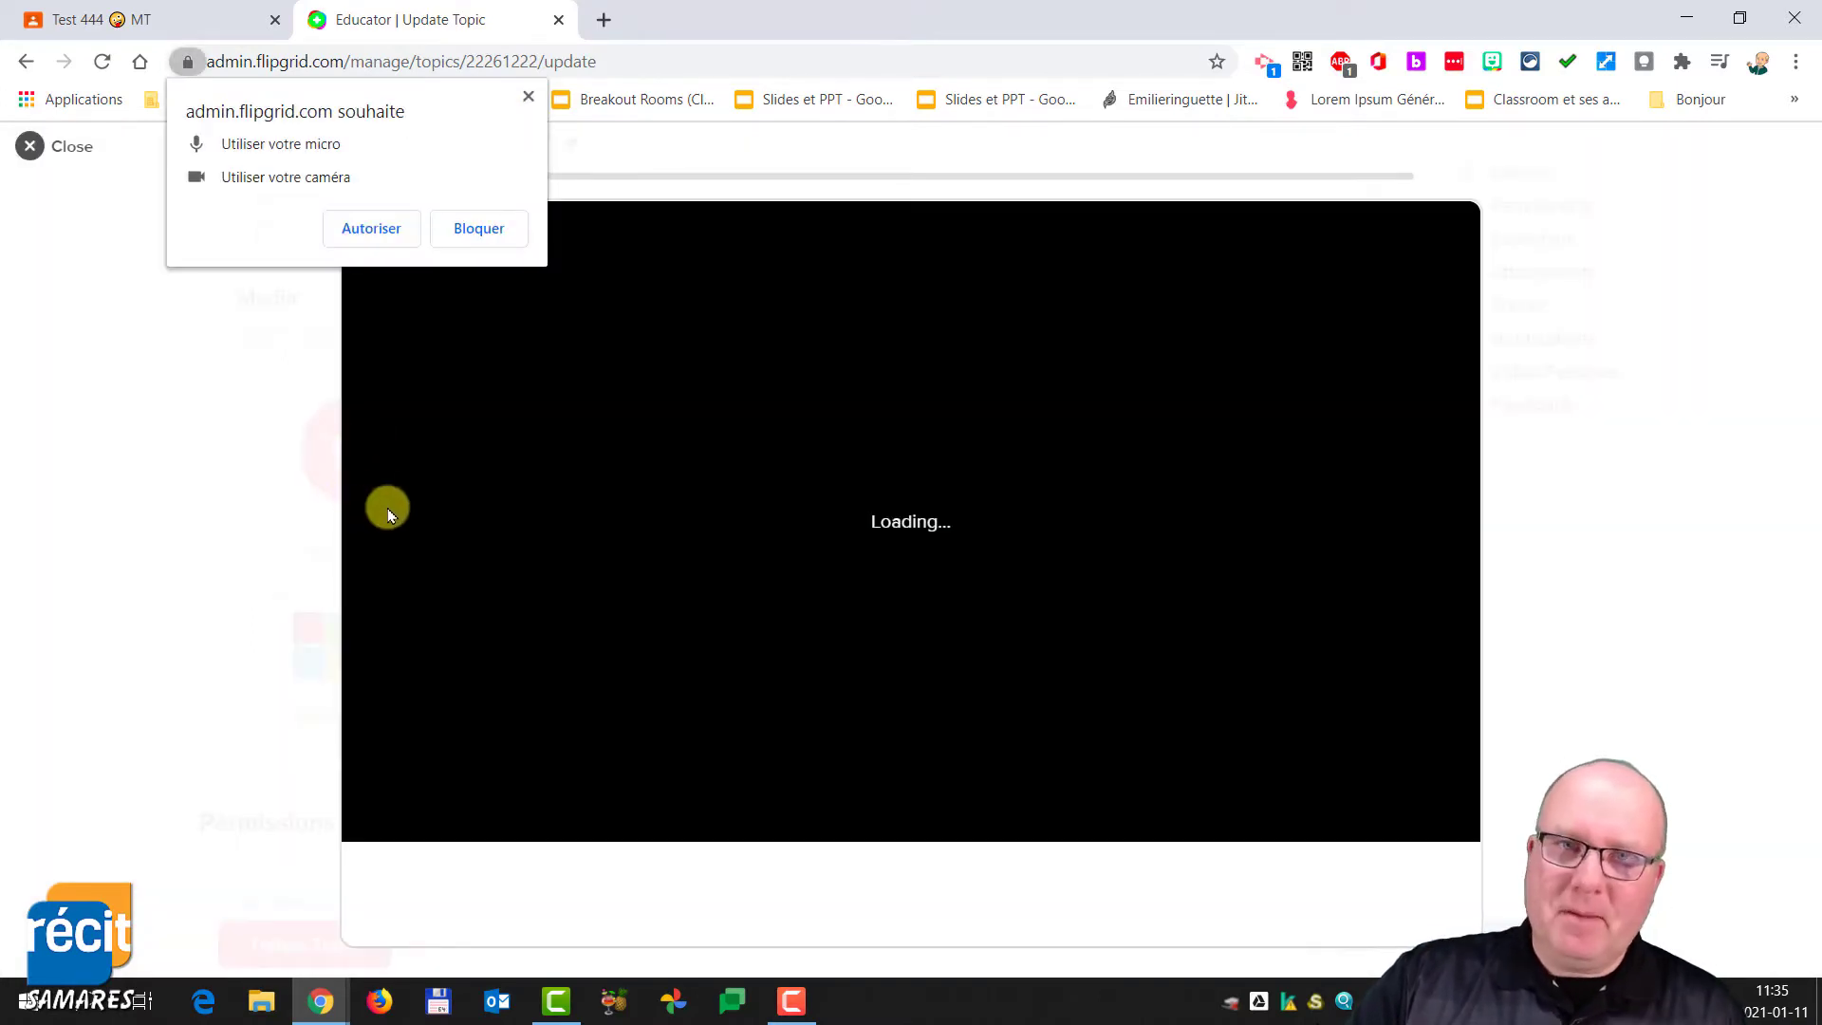
{"action": "left_click", "coordinate": [372, 230]}
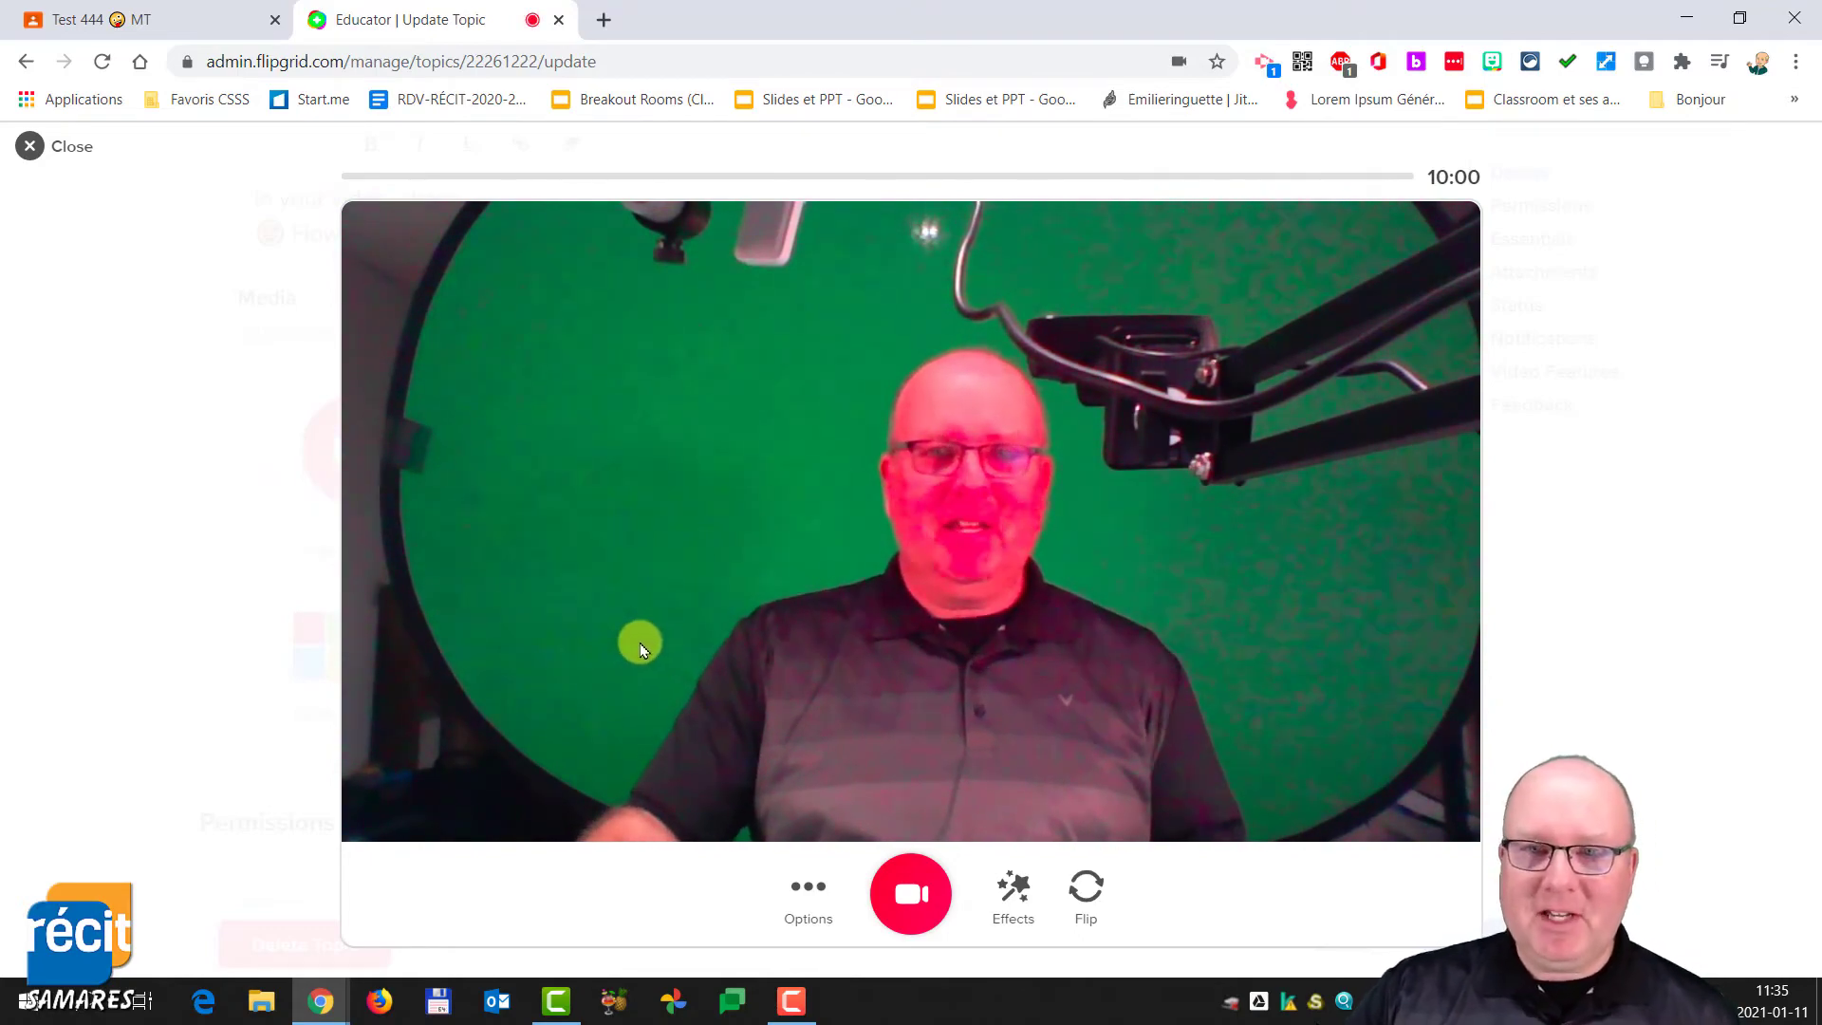
- Preview several camera filters and return to no filter
{"action": "left_click", "coordinate": [1016, 896]}
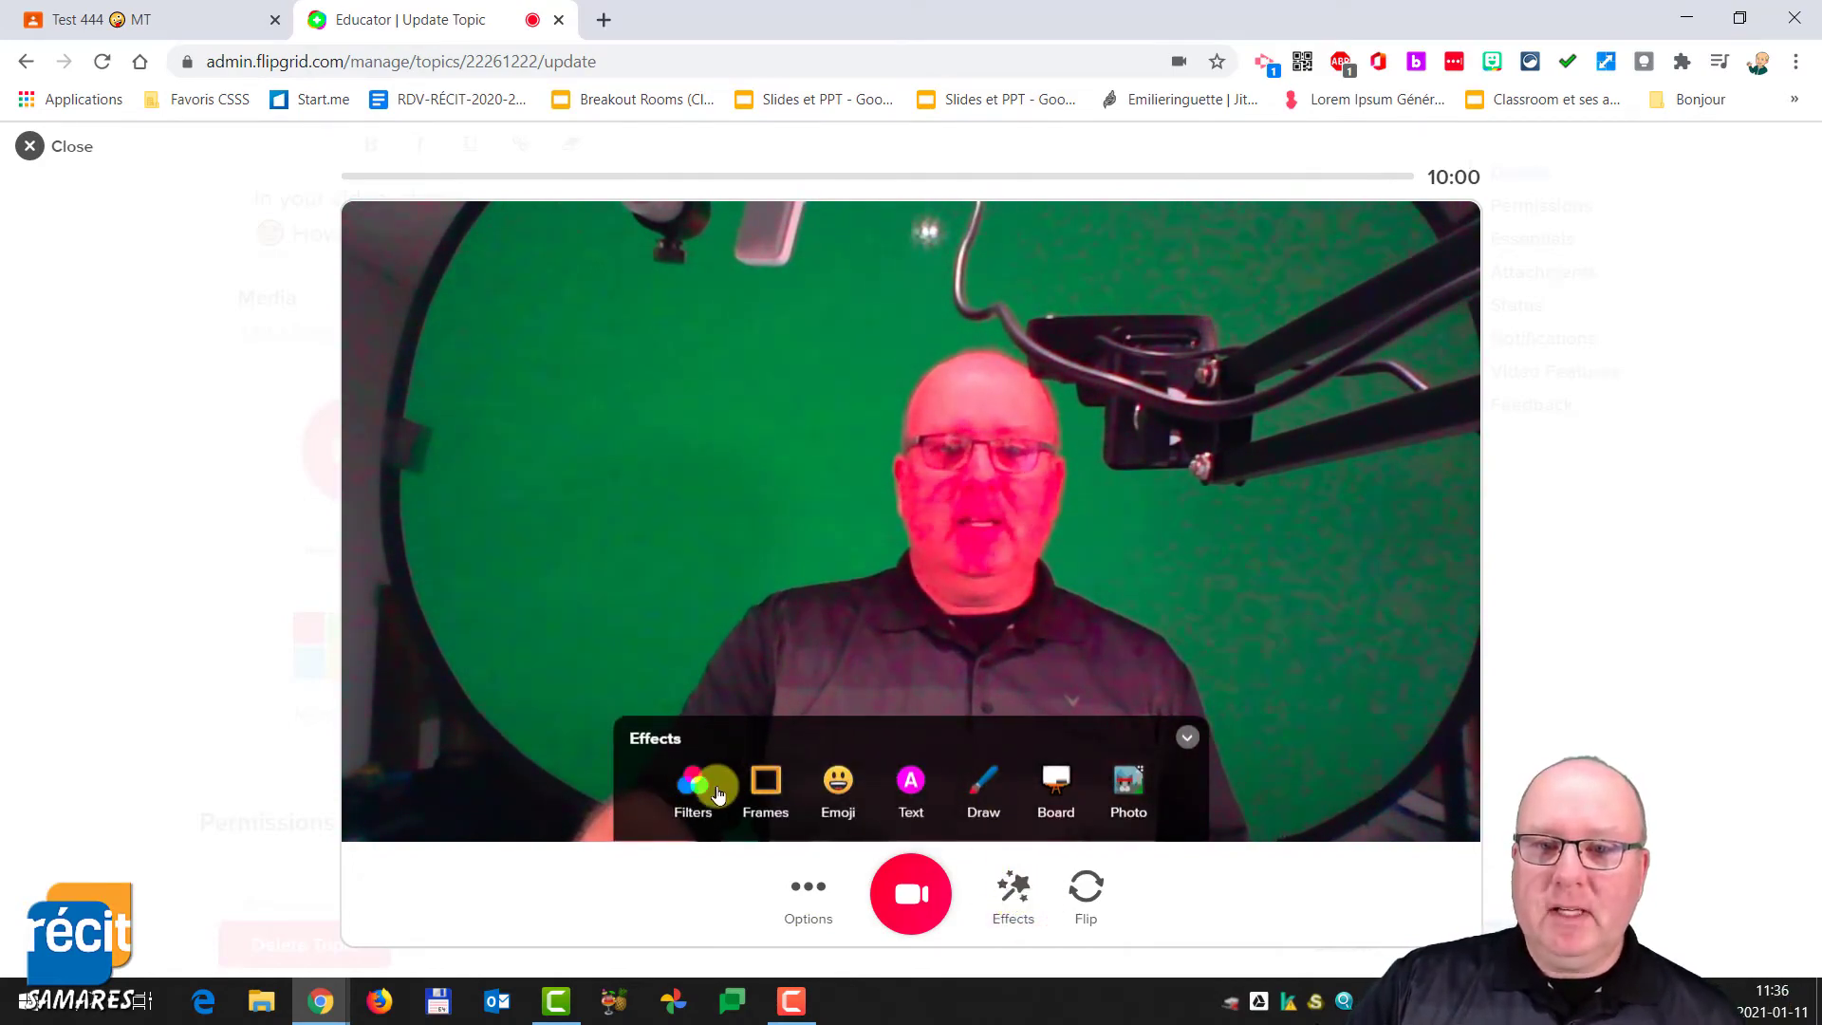
{"action": "left_click", "coordinate": [702, 791]}
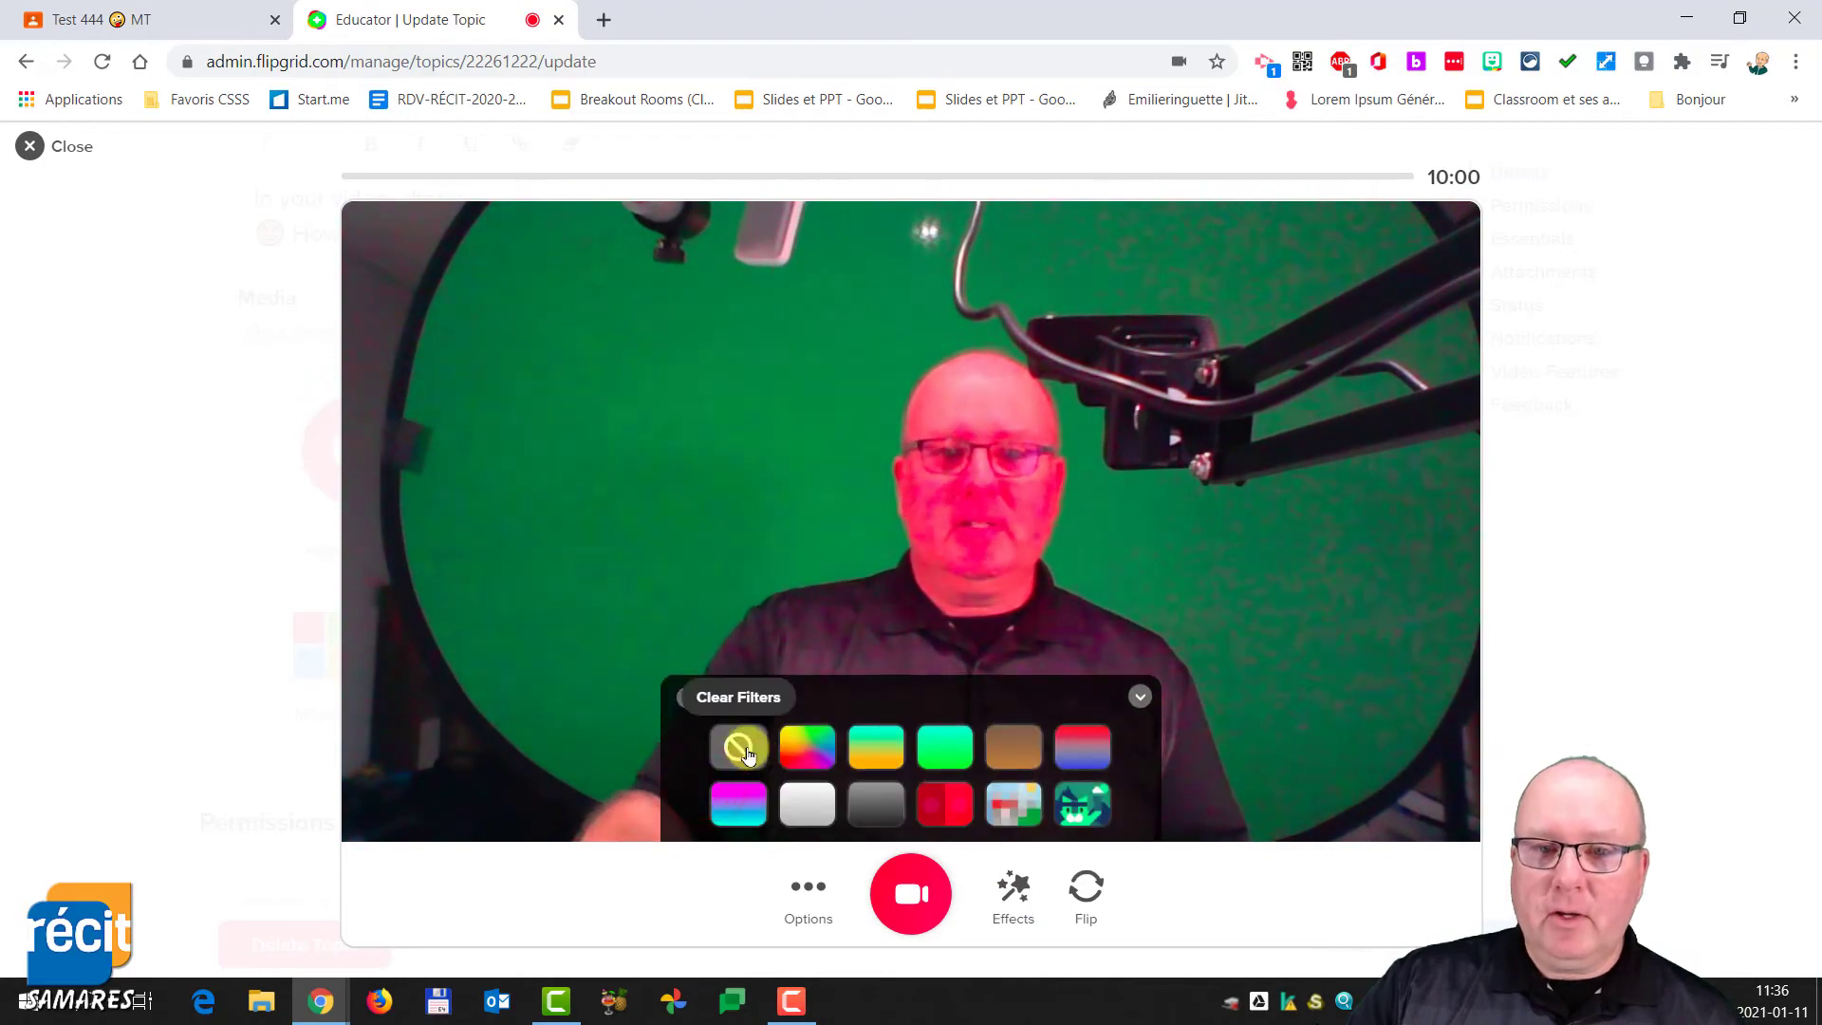
{"action": "left_click", "coordinate": [869, 754]}
{"action": "left_click", "coordinate": [736, 747]}
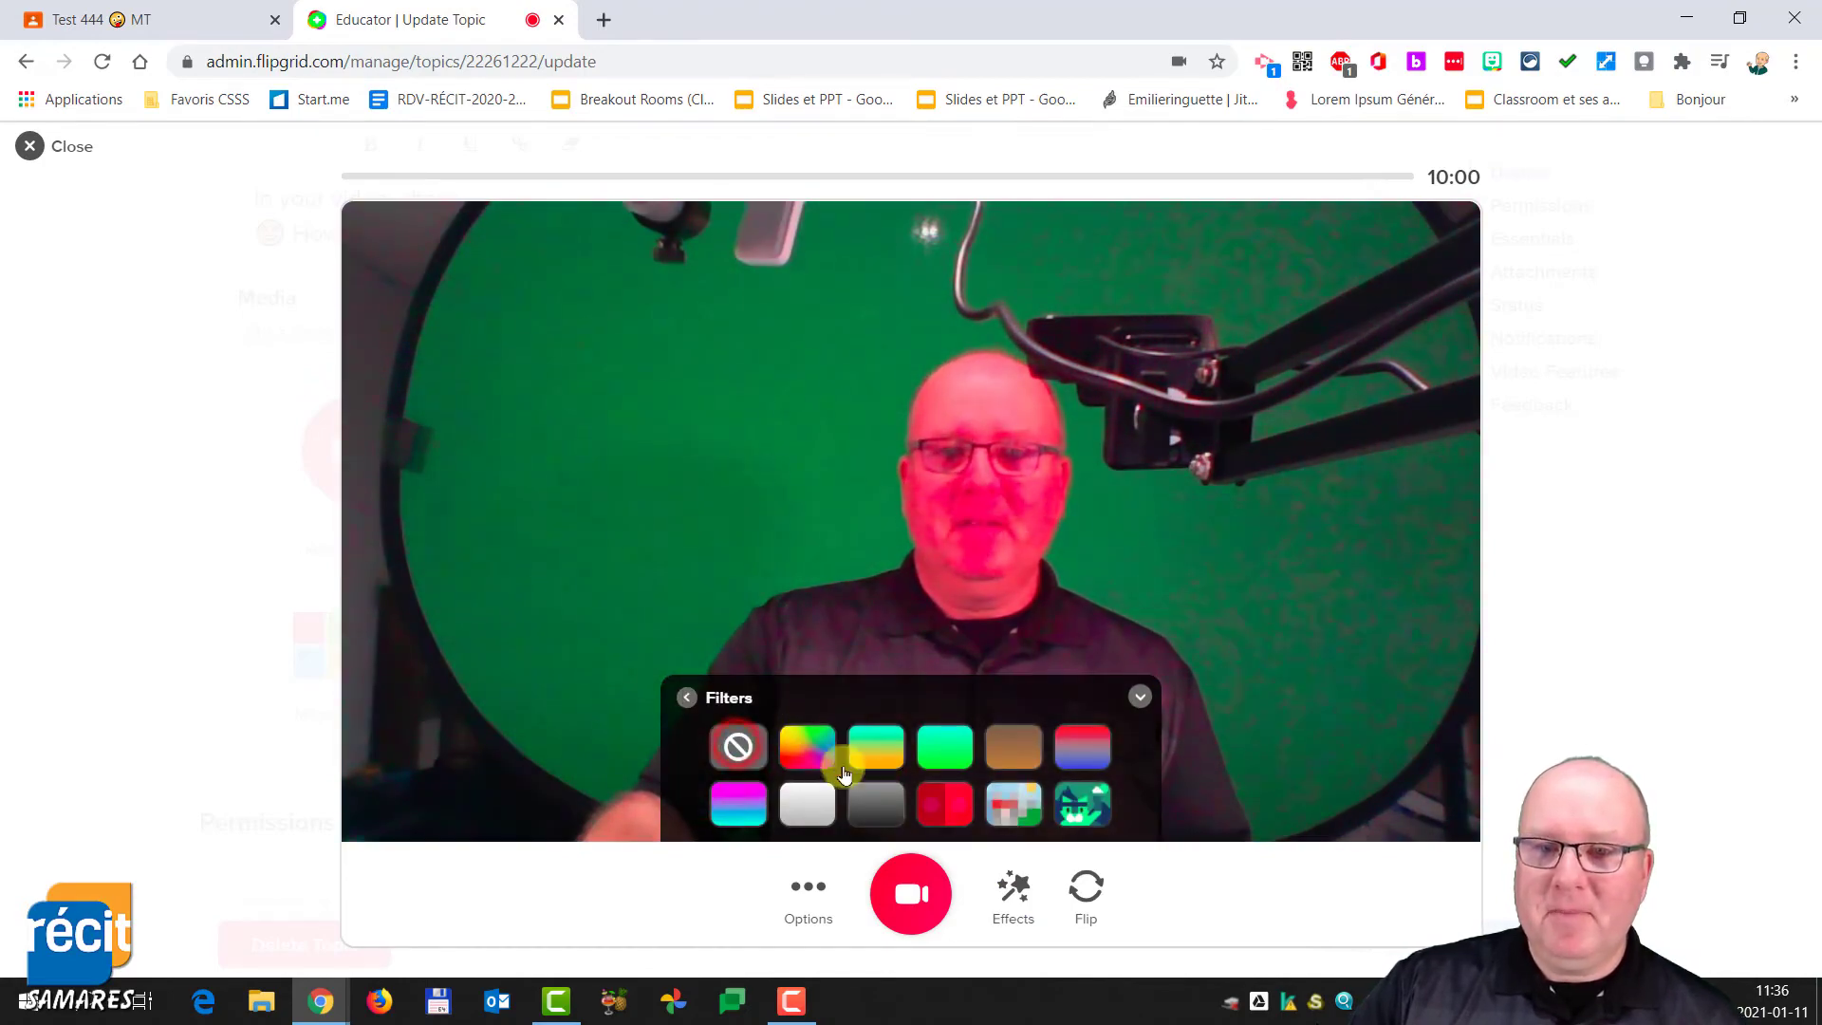
{"action": "left_click", "coordinate": [1013, 806]}
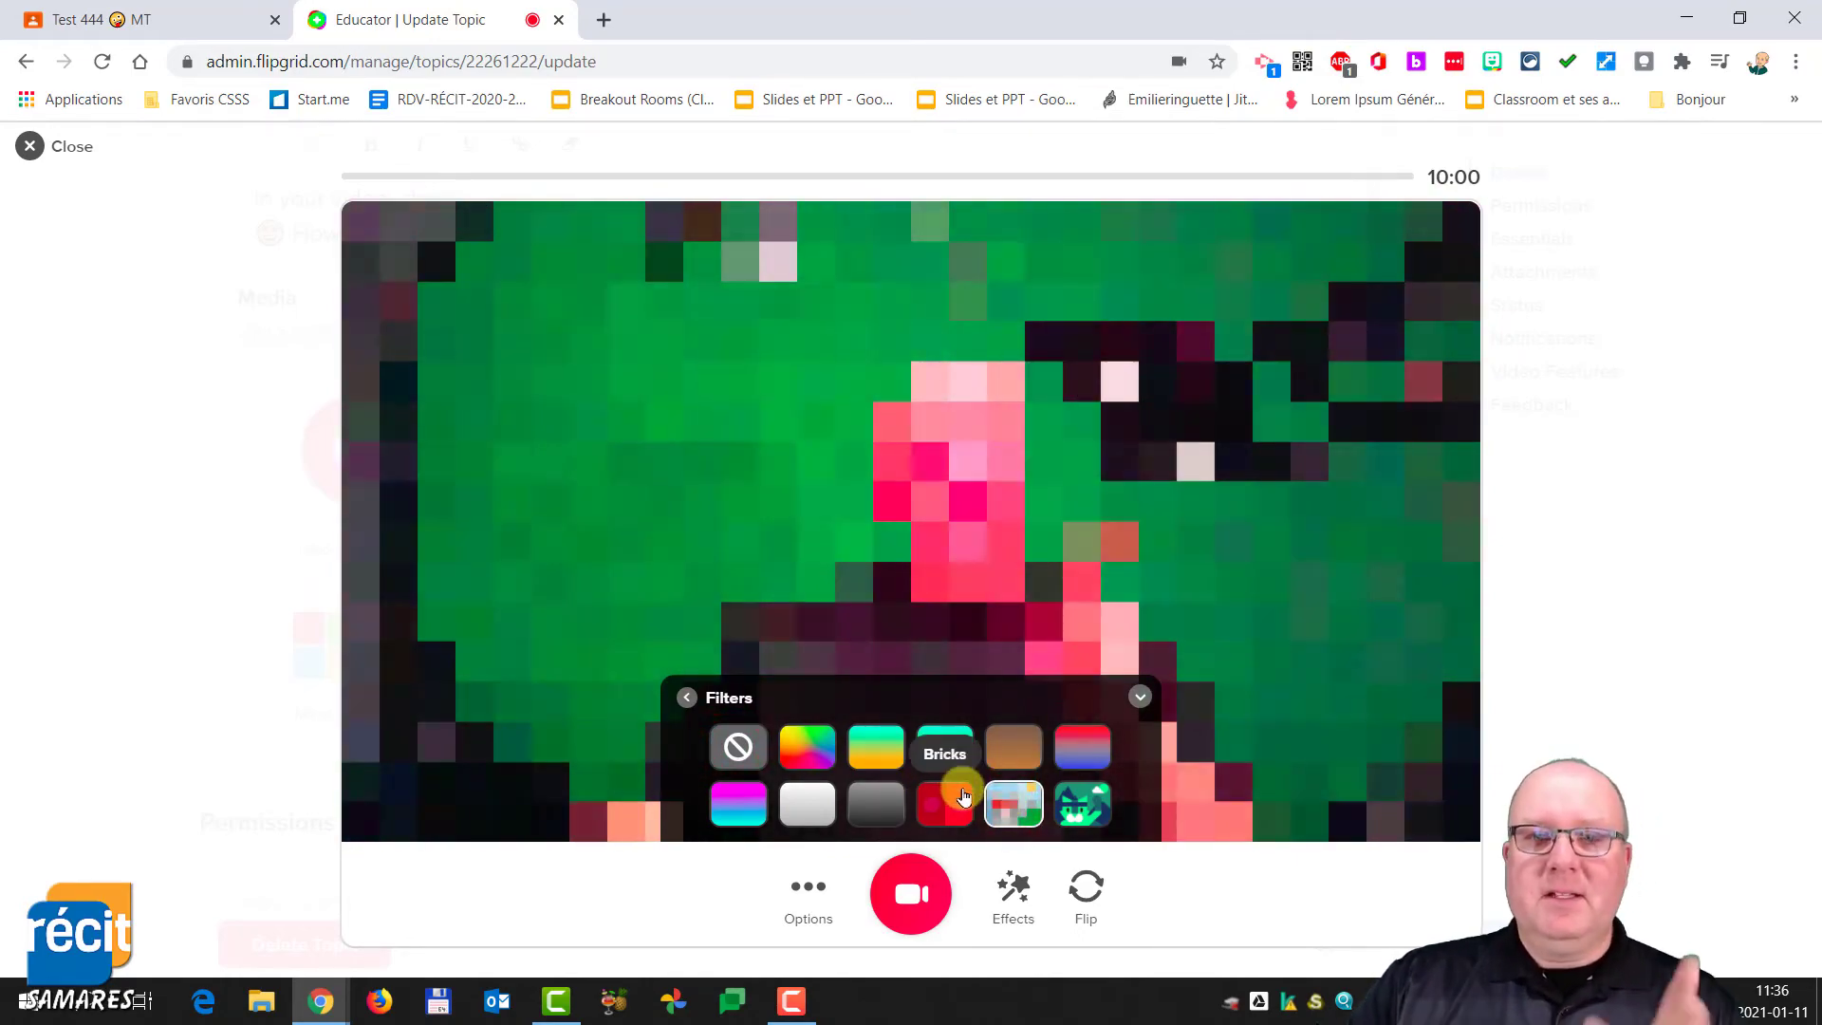
{"action": "left_click", "coordinate": [959, 800]}
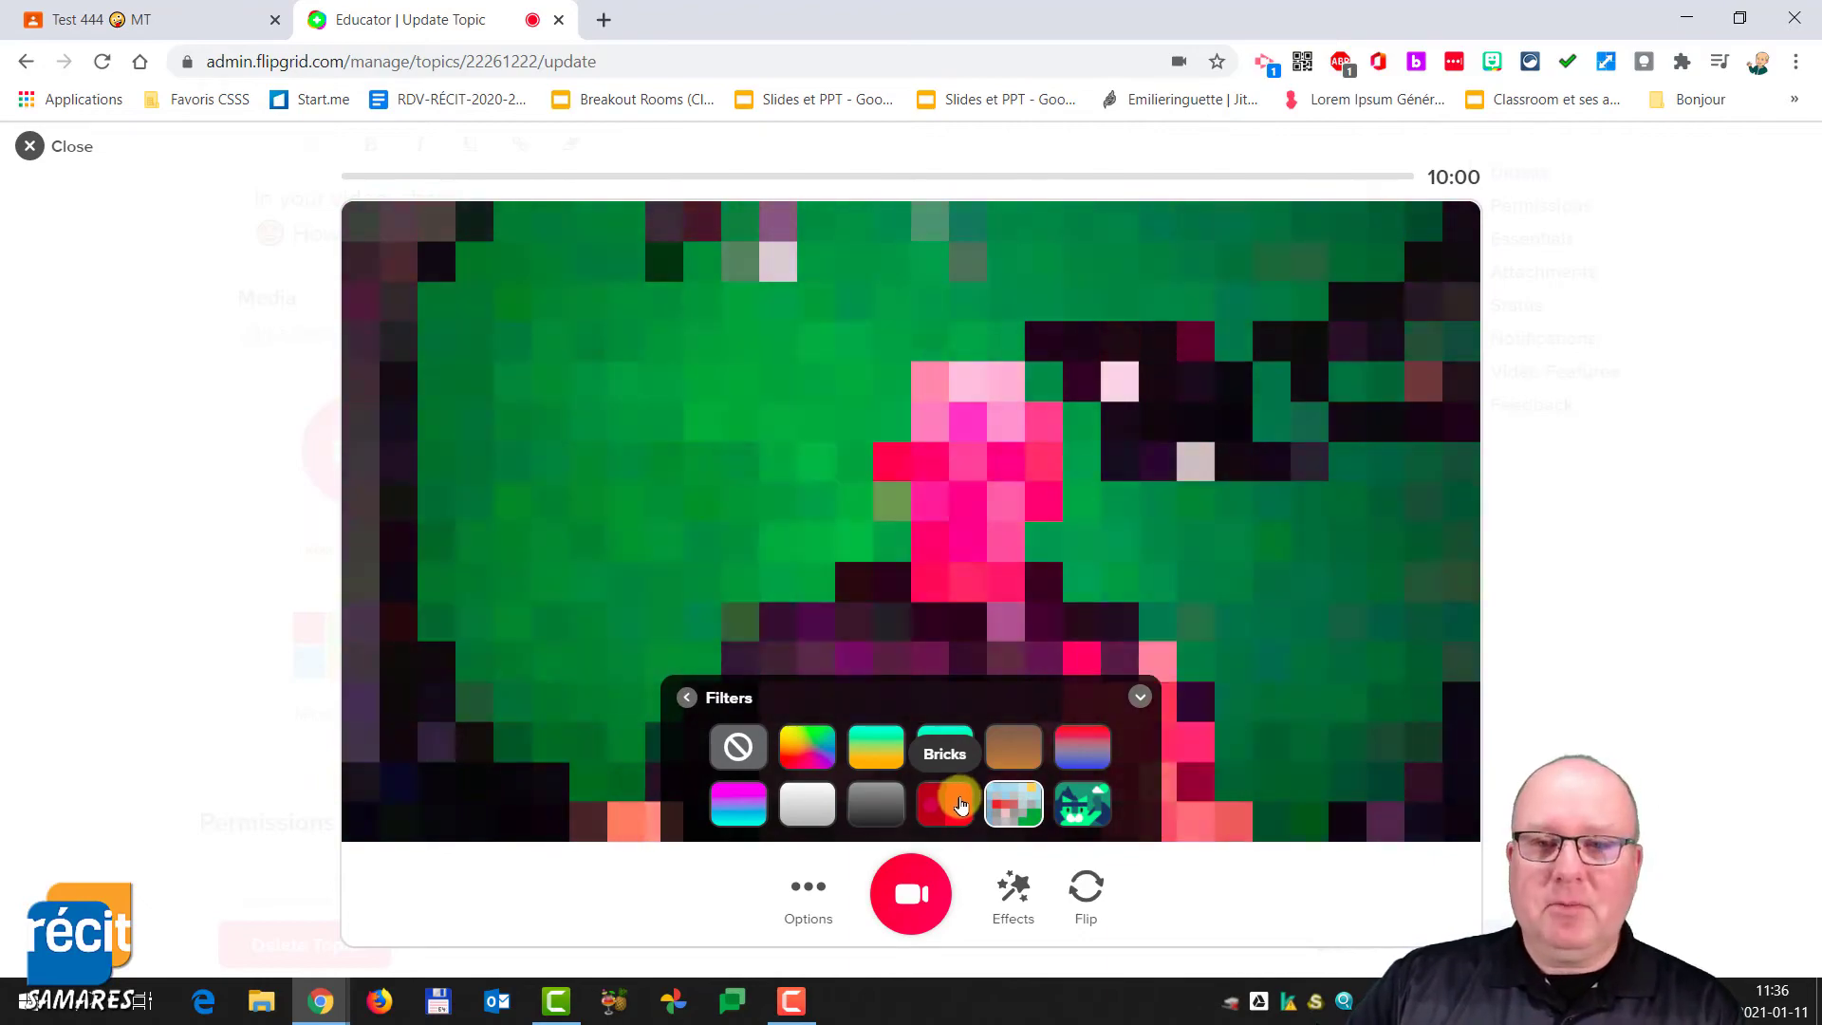
{"action": "left_click", "coordinate": [1075, 808]}
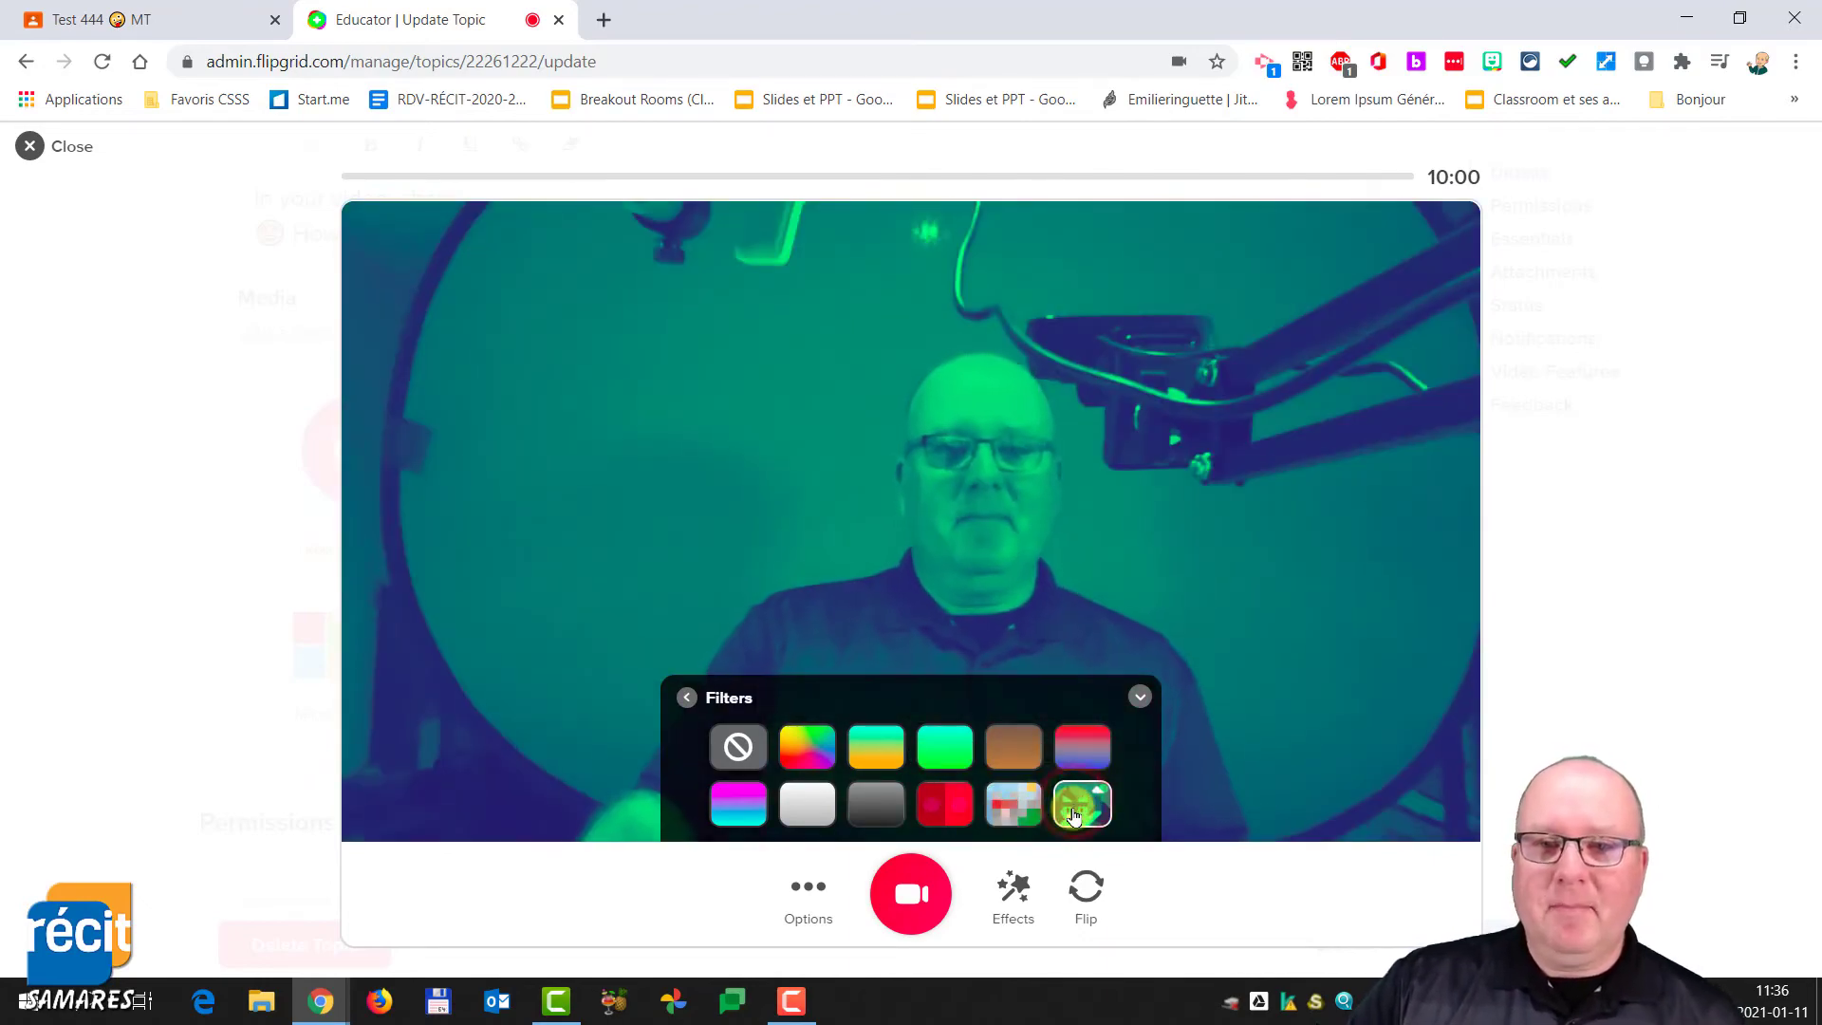
{"action": "left_click", "coordinate": [1018, 816]}
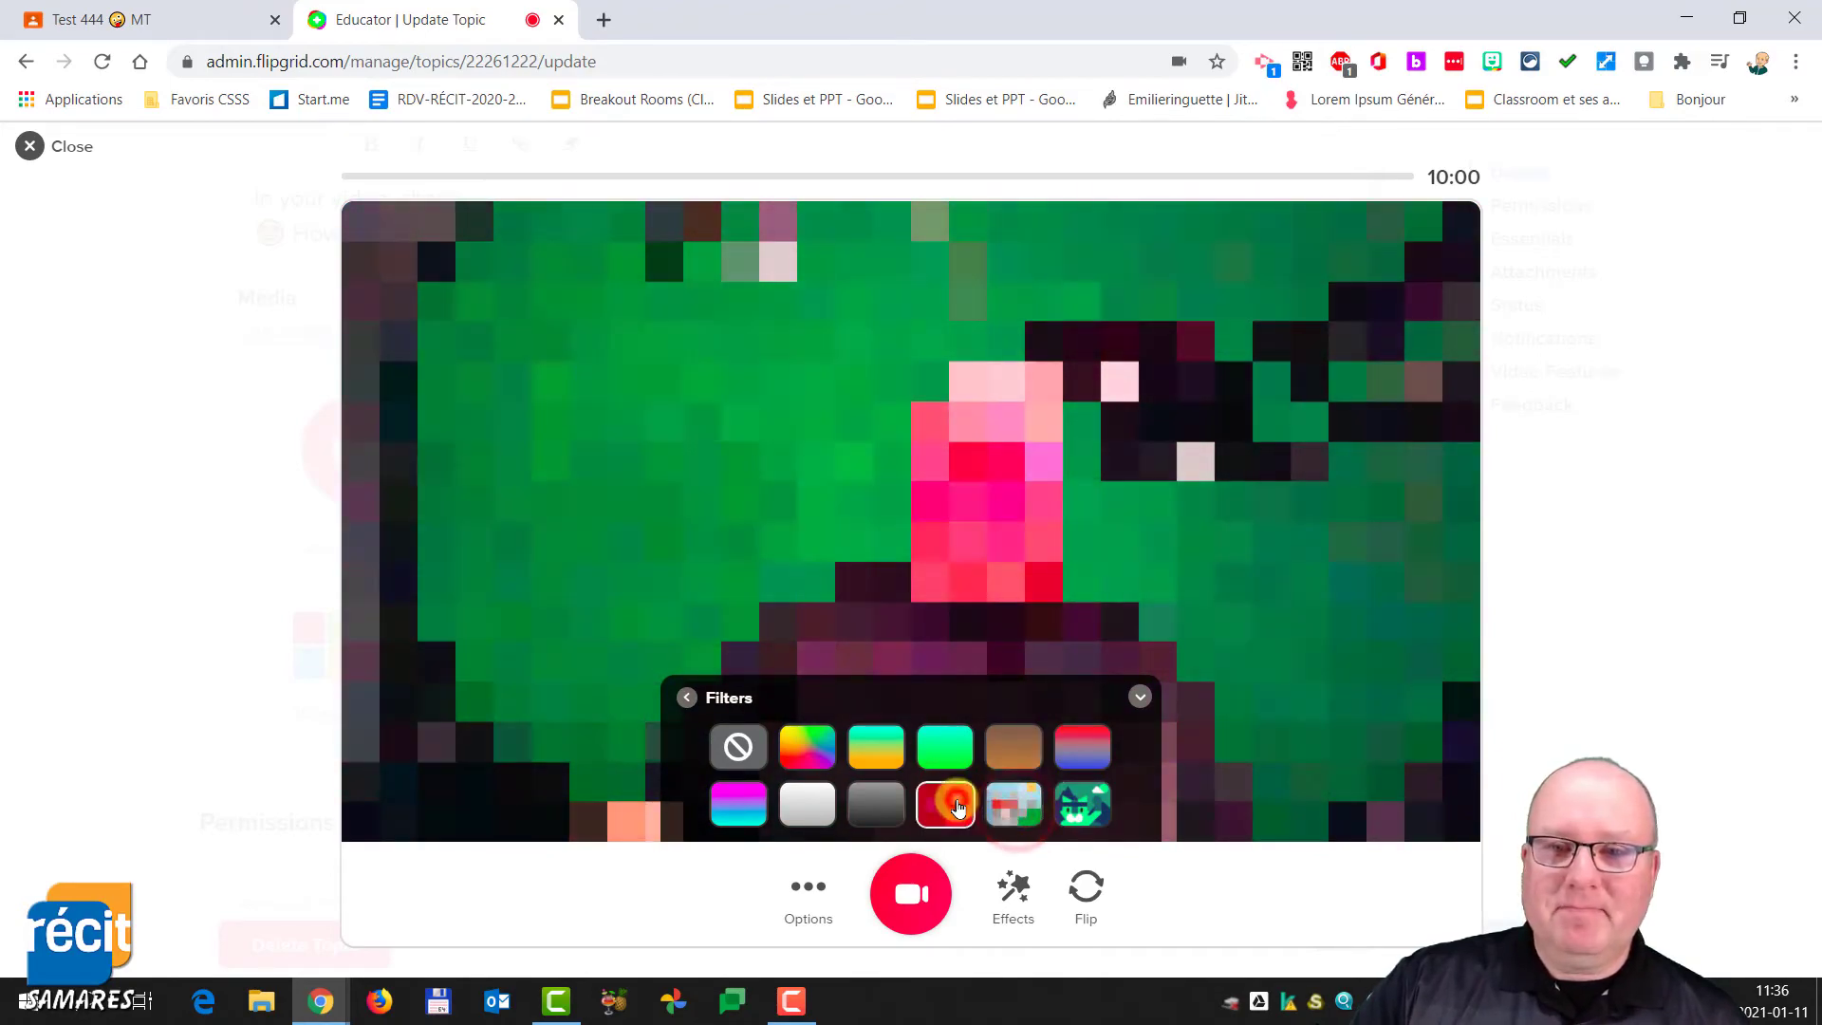
{"action": "left_click", "coordinate": [741, 746]}
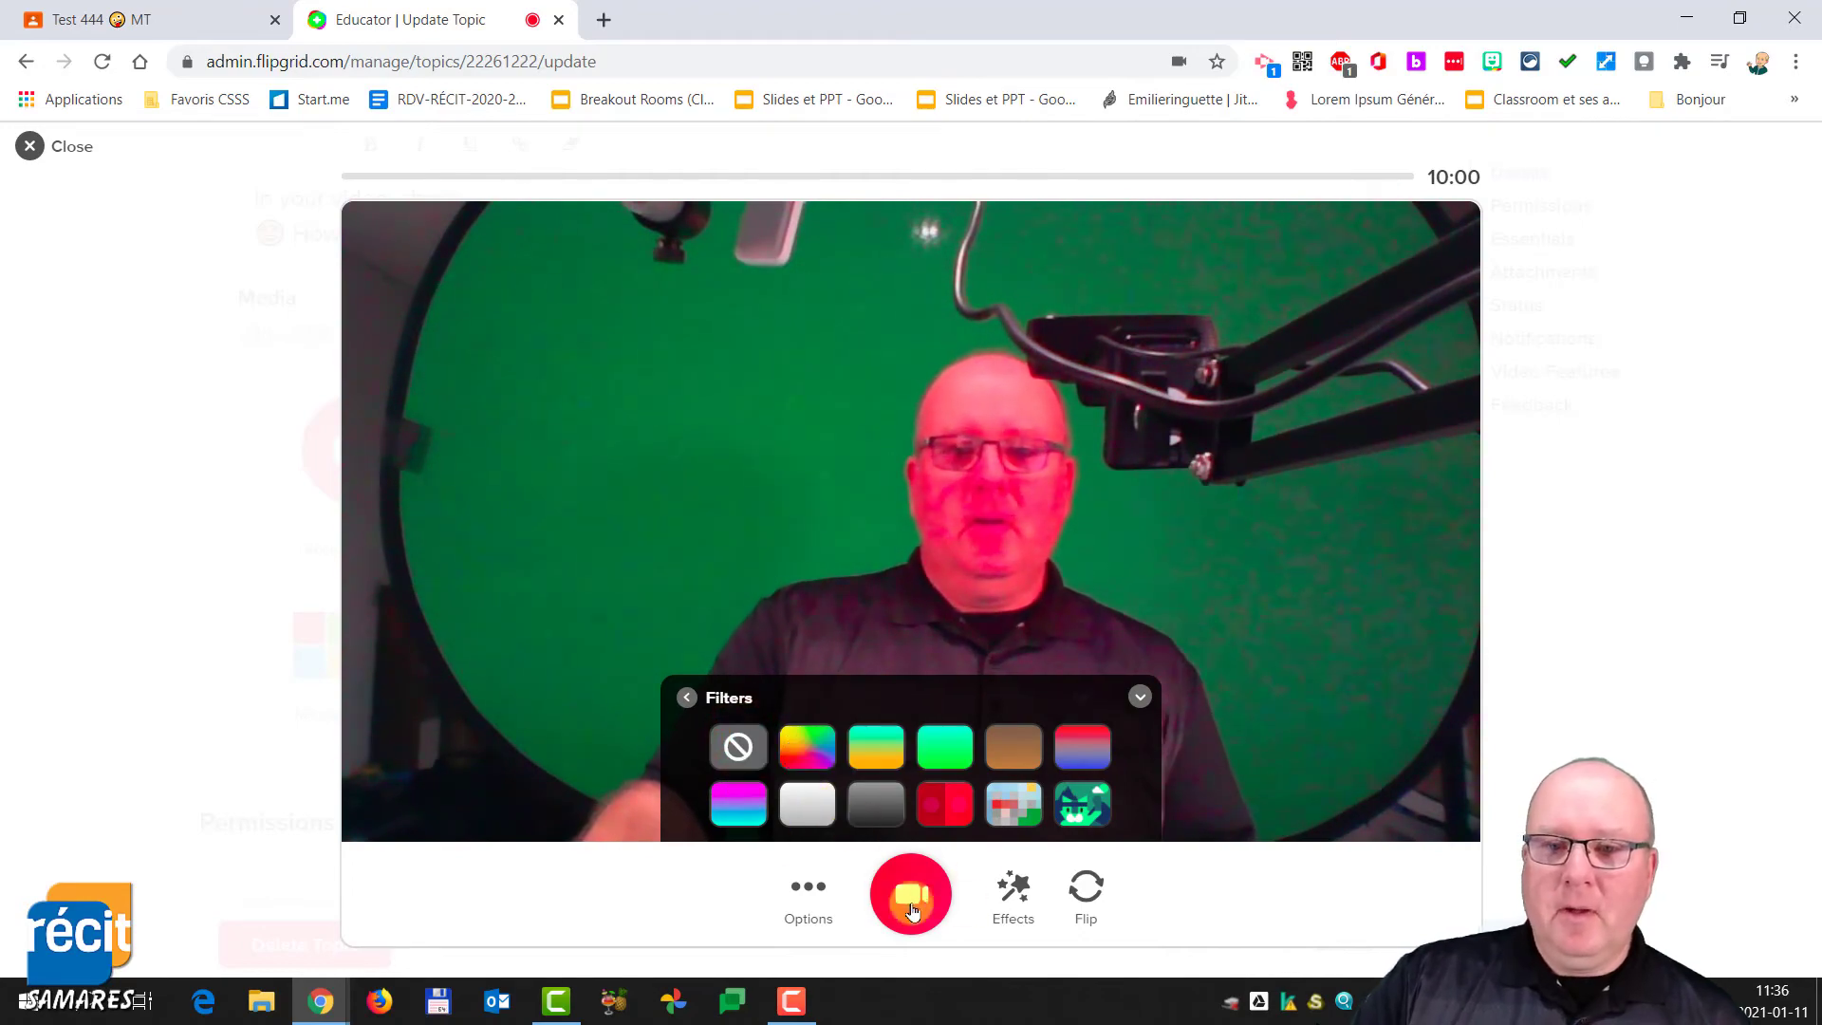
- Toggle the mirror video option on and off in the recording options
{"action": "left_click", "coordinate": [822, 901]}
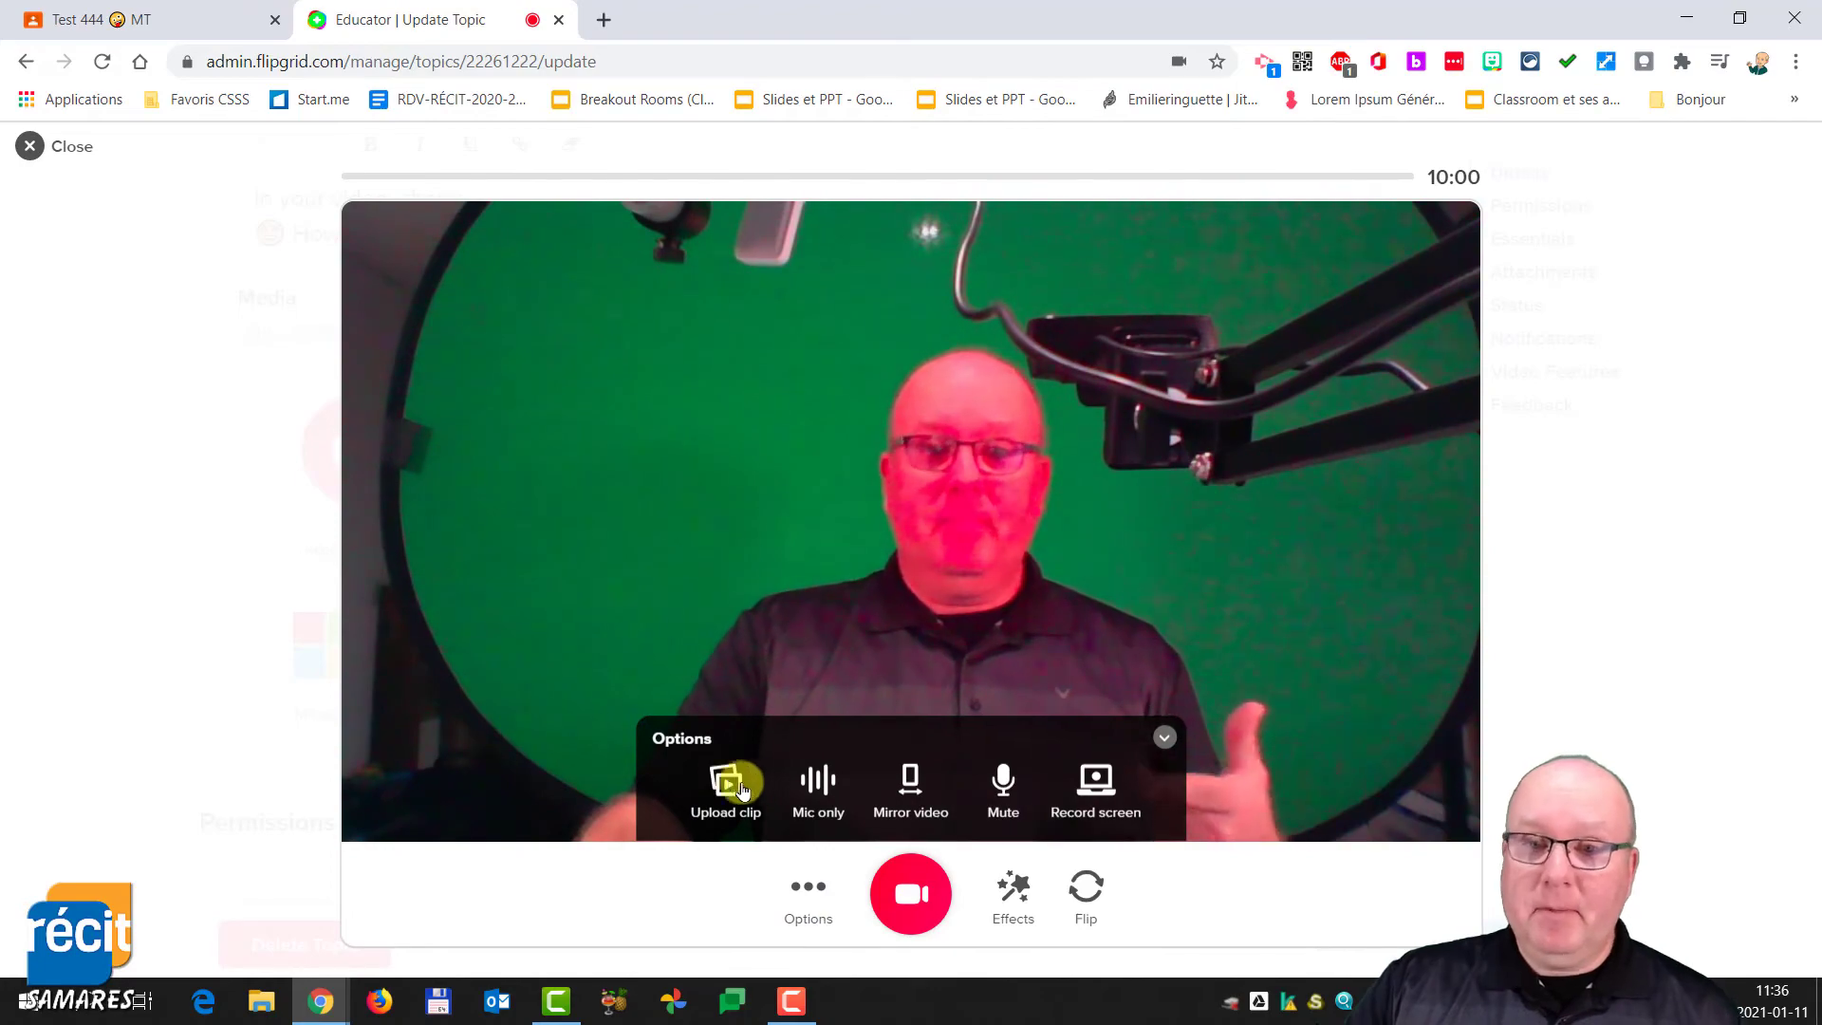
{"action": "left_click", "coordinate": [914, 787]}
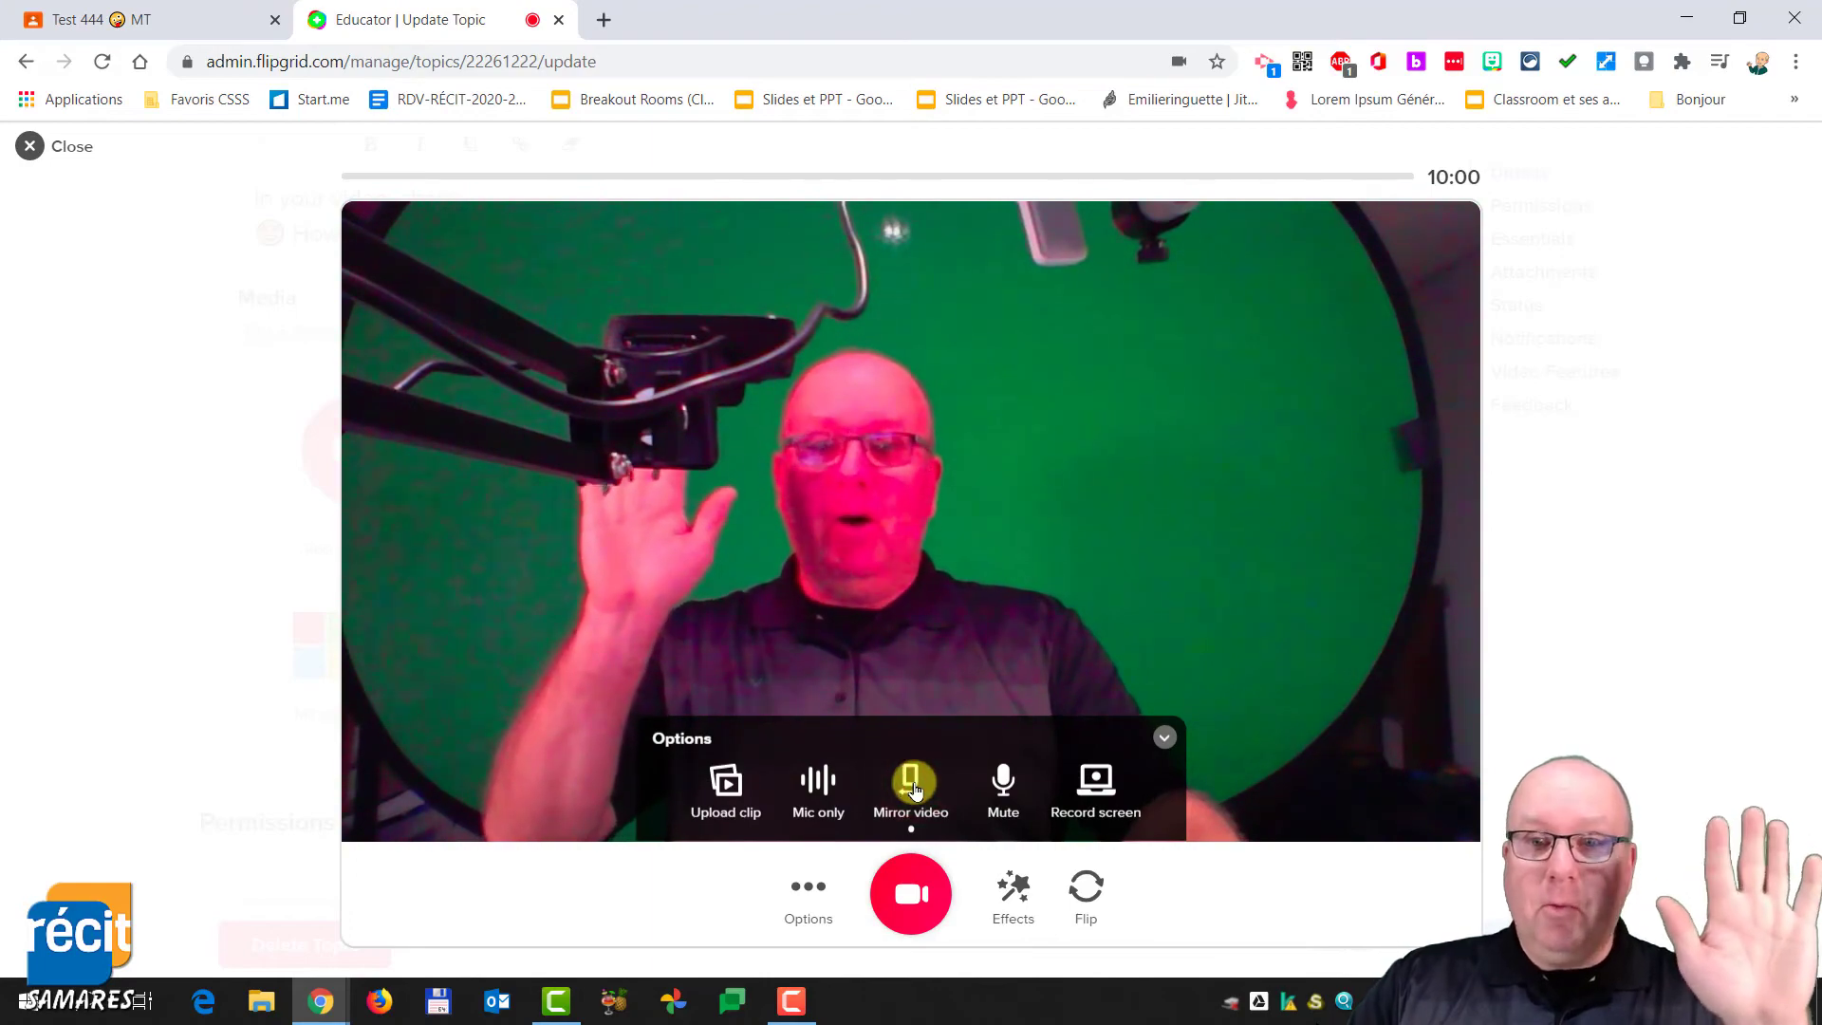
{"action": "left_click", "coordinate": [914, 790]}
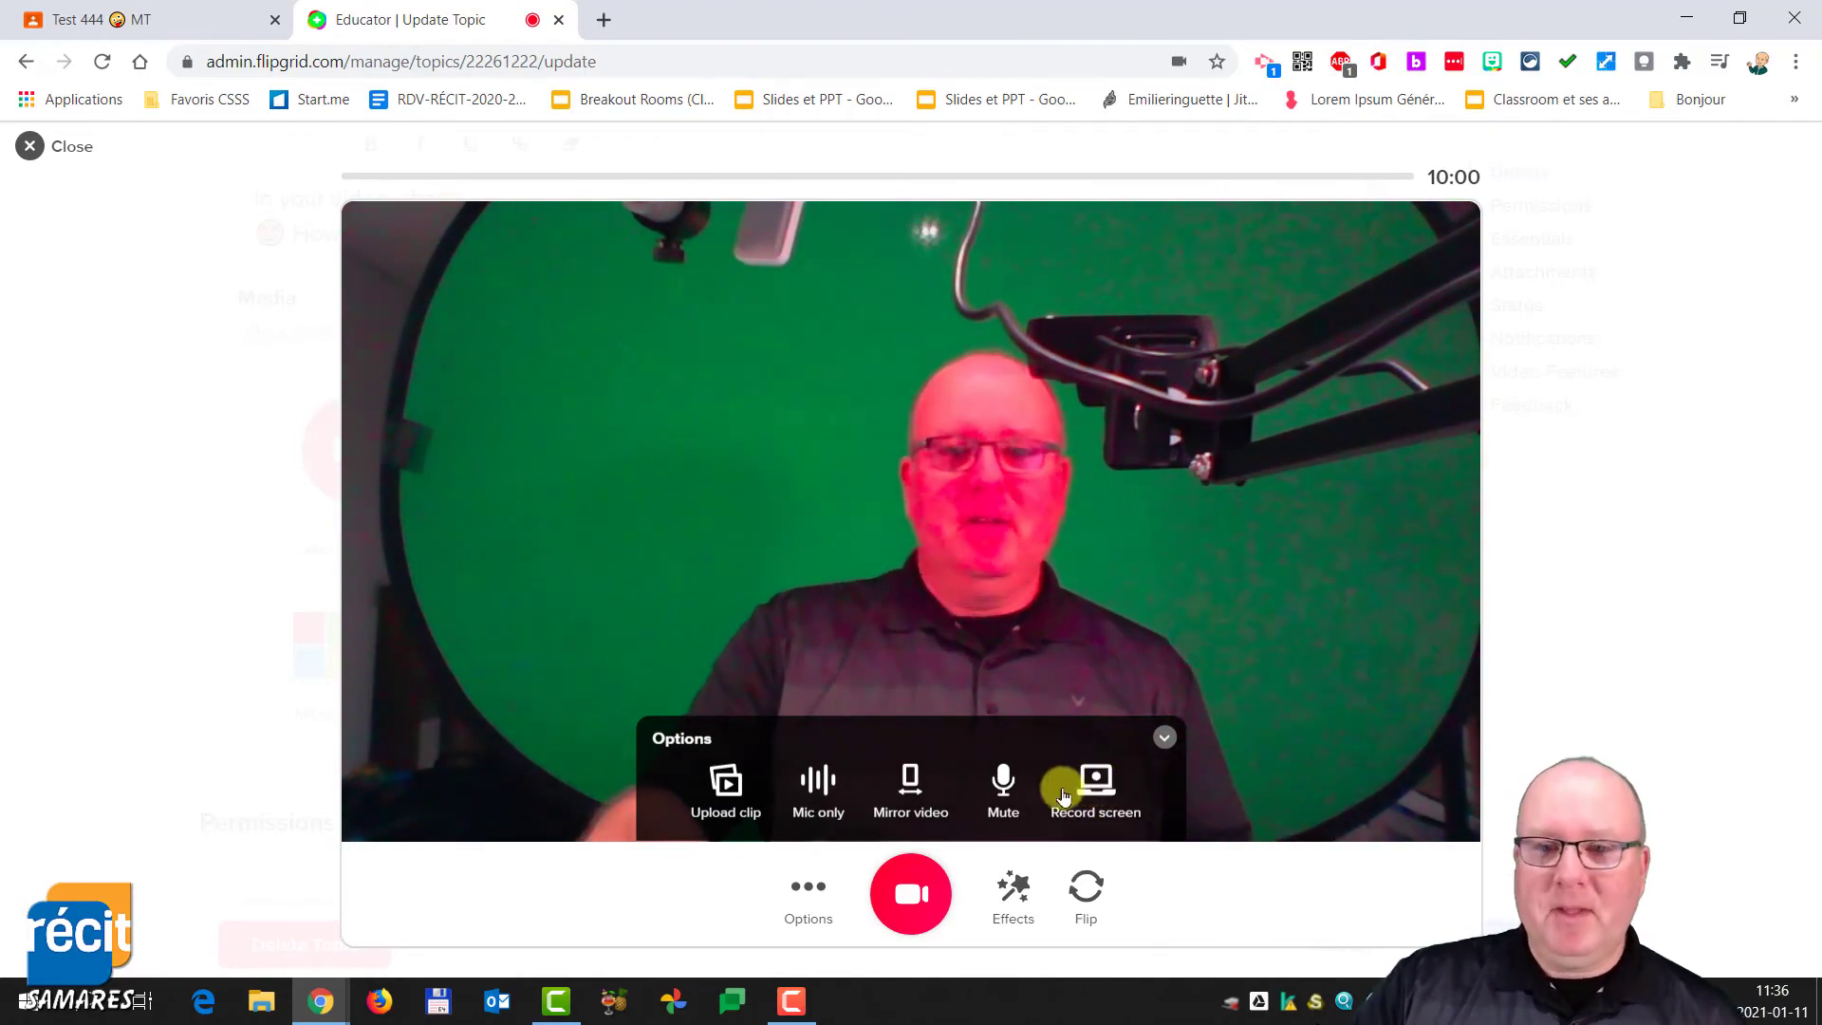
{"action": "left_click", "coordinate": [1161, 740]}
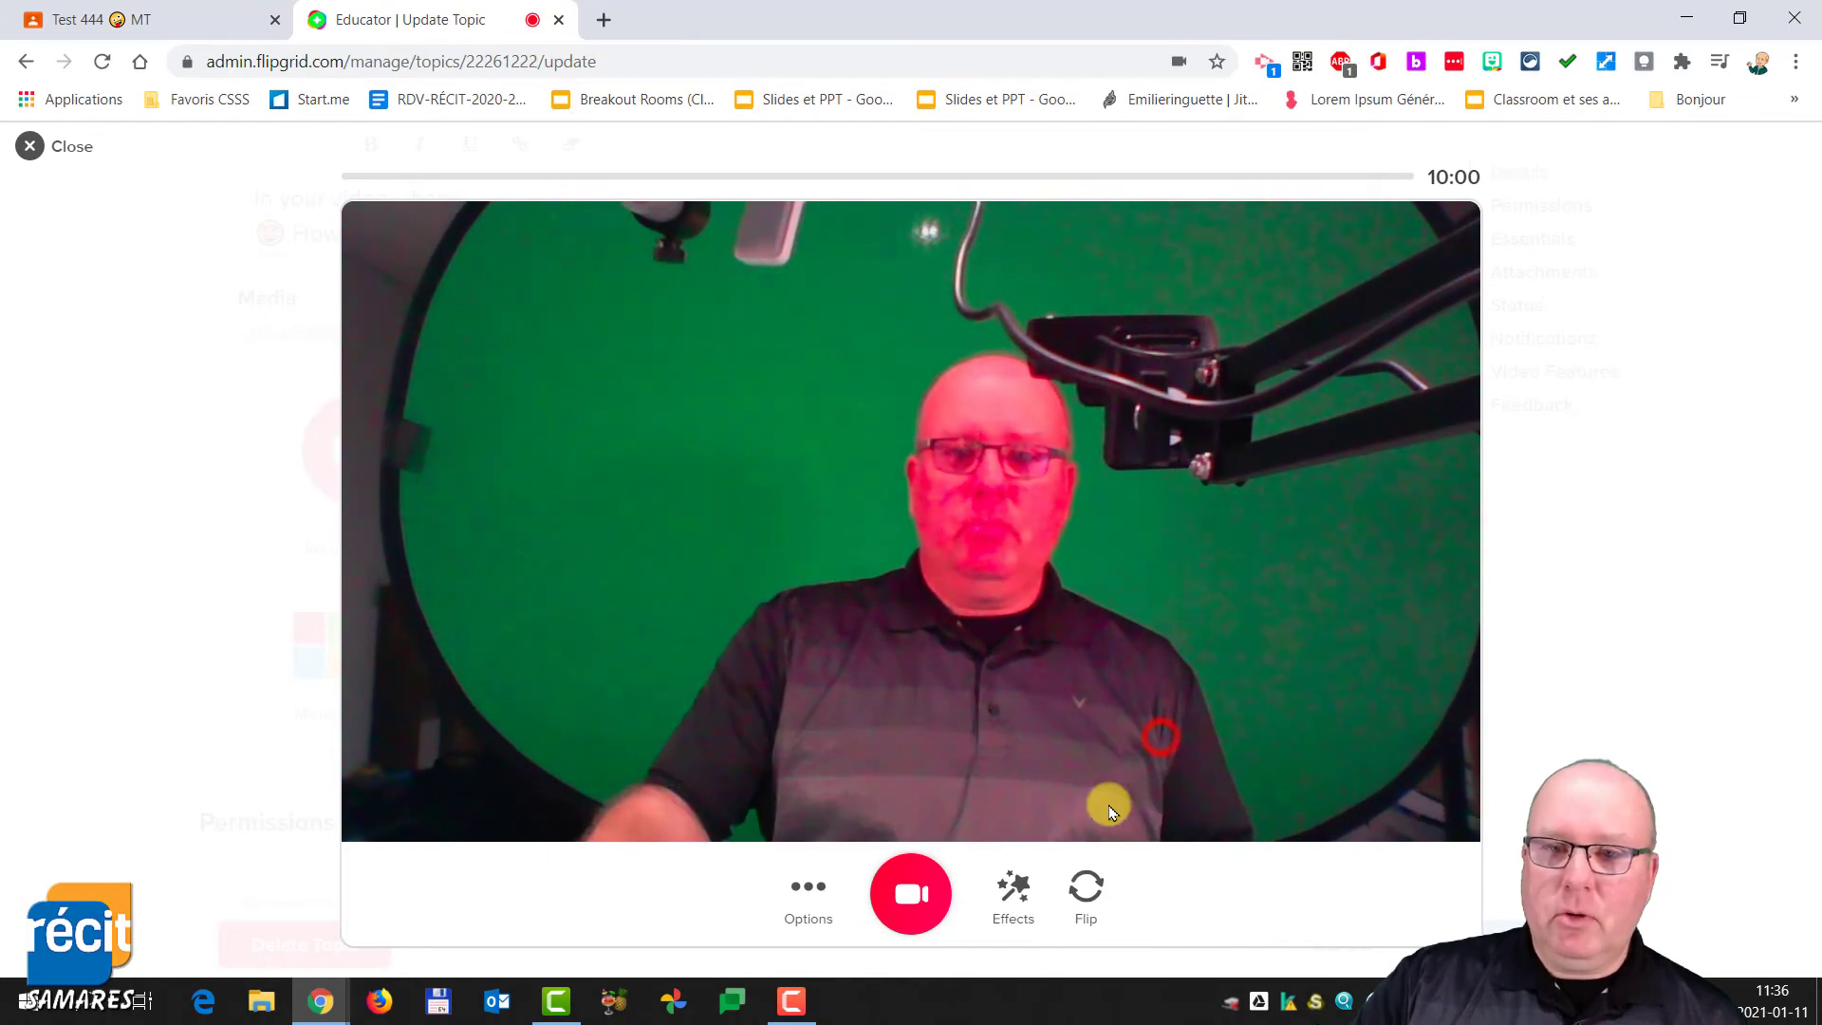
- Record a short video clip and move on to editing it
{"action": "left_click", "coordinate": [913, 897]}
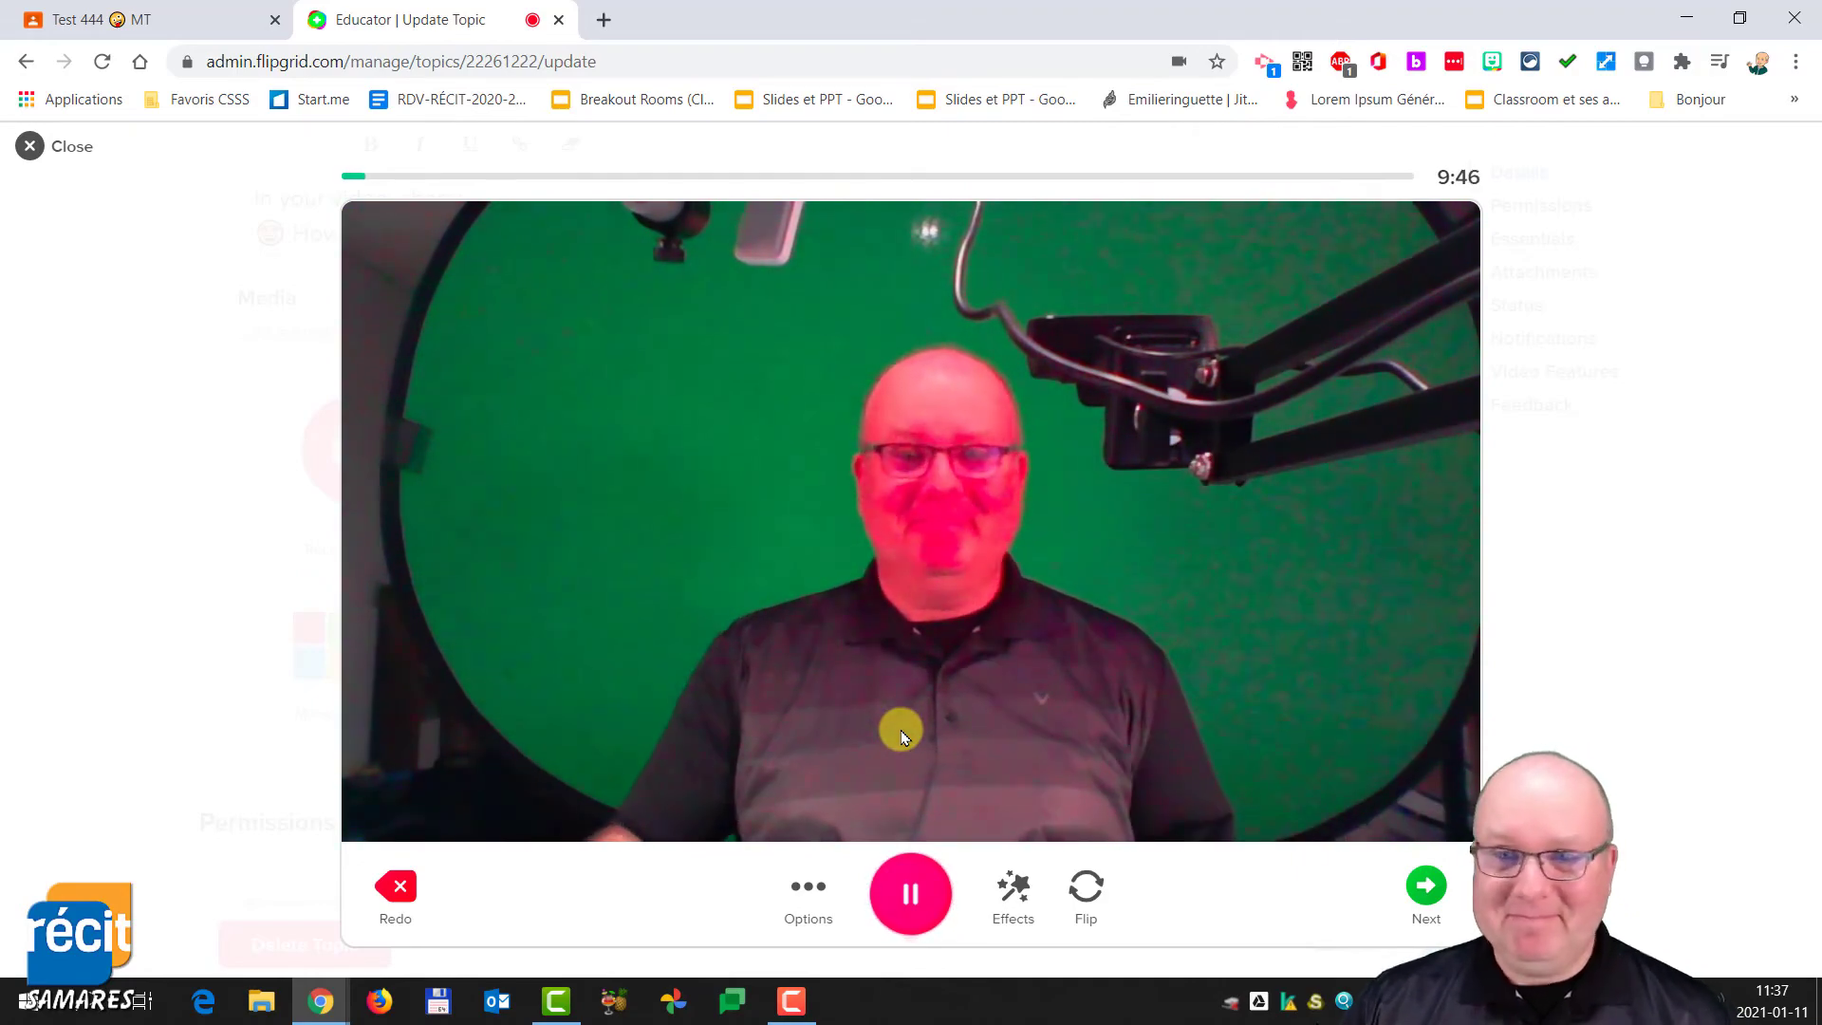
{"action": "left_click", "coordinate": [1422, 885]}
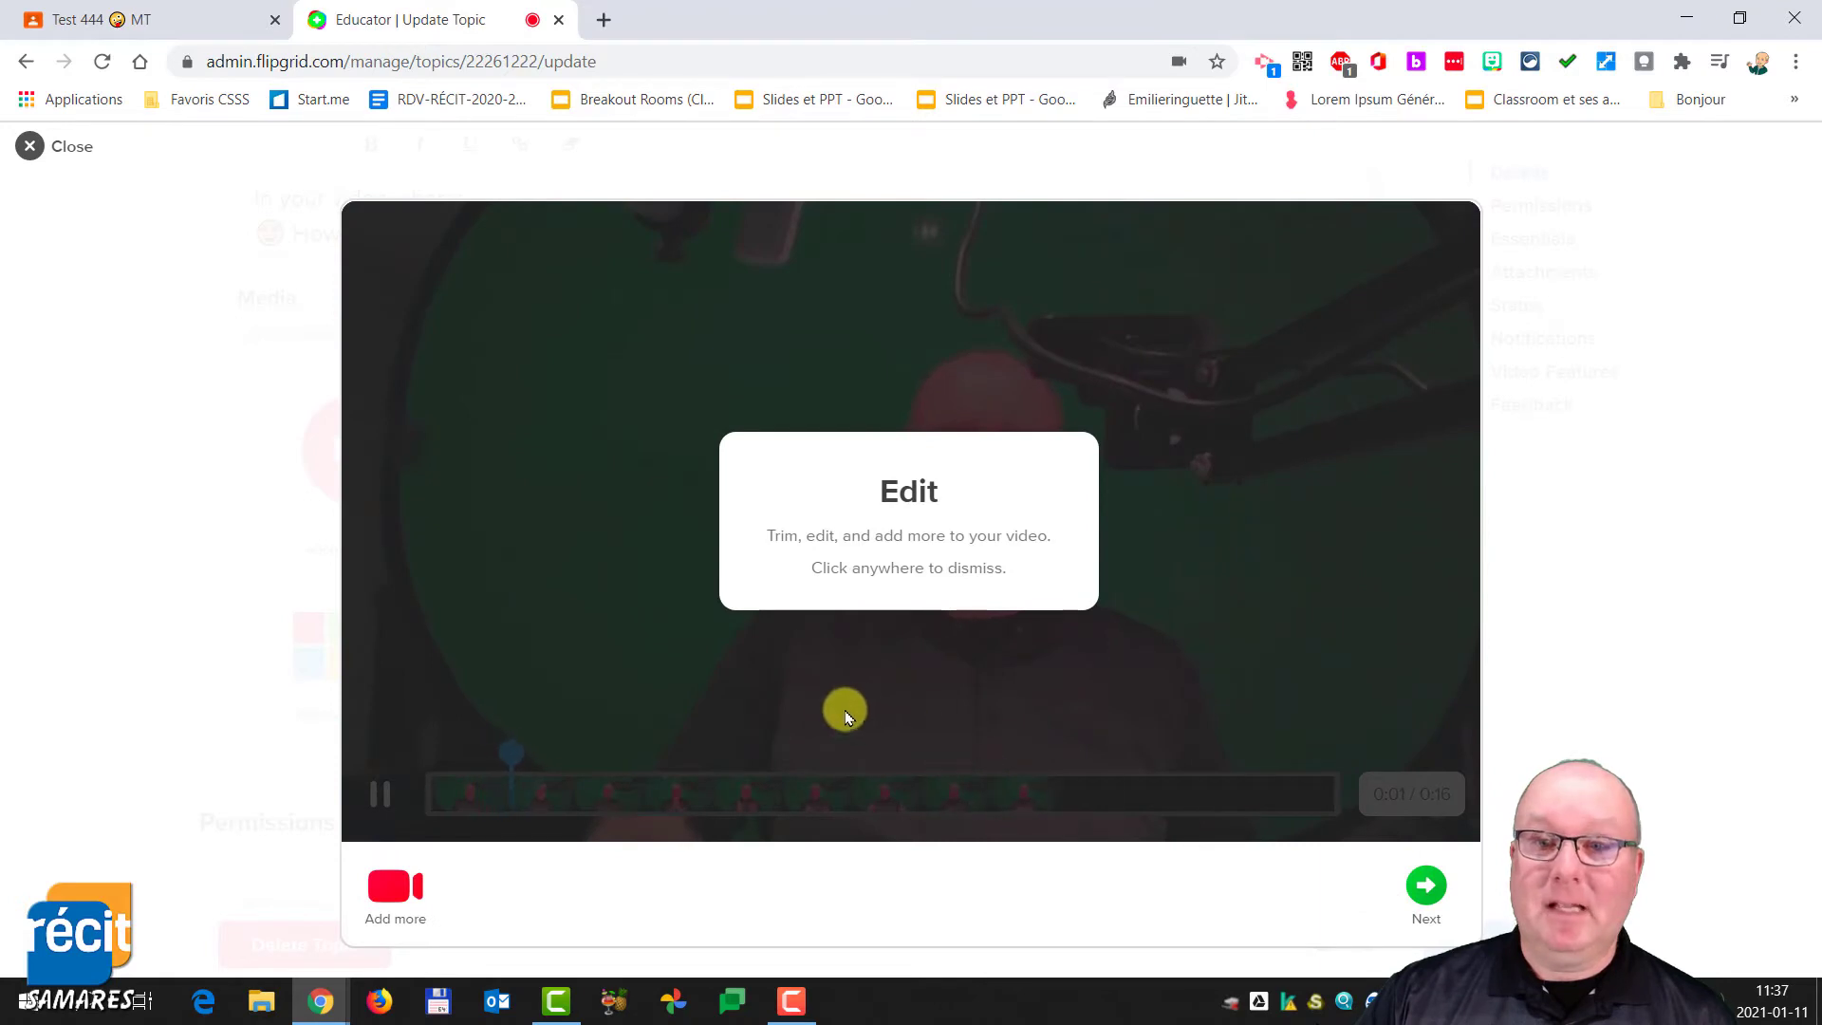
- Trim about one second from the clip's start and end, and confirm the edit
{"action": "left_click", "coordinate": [833, 652]}
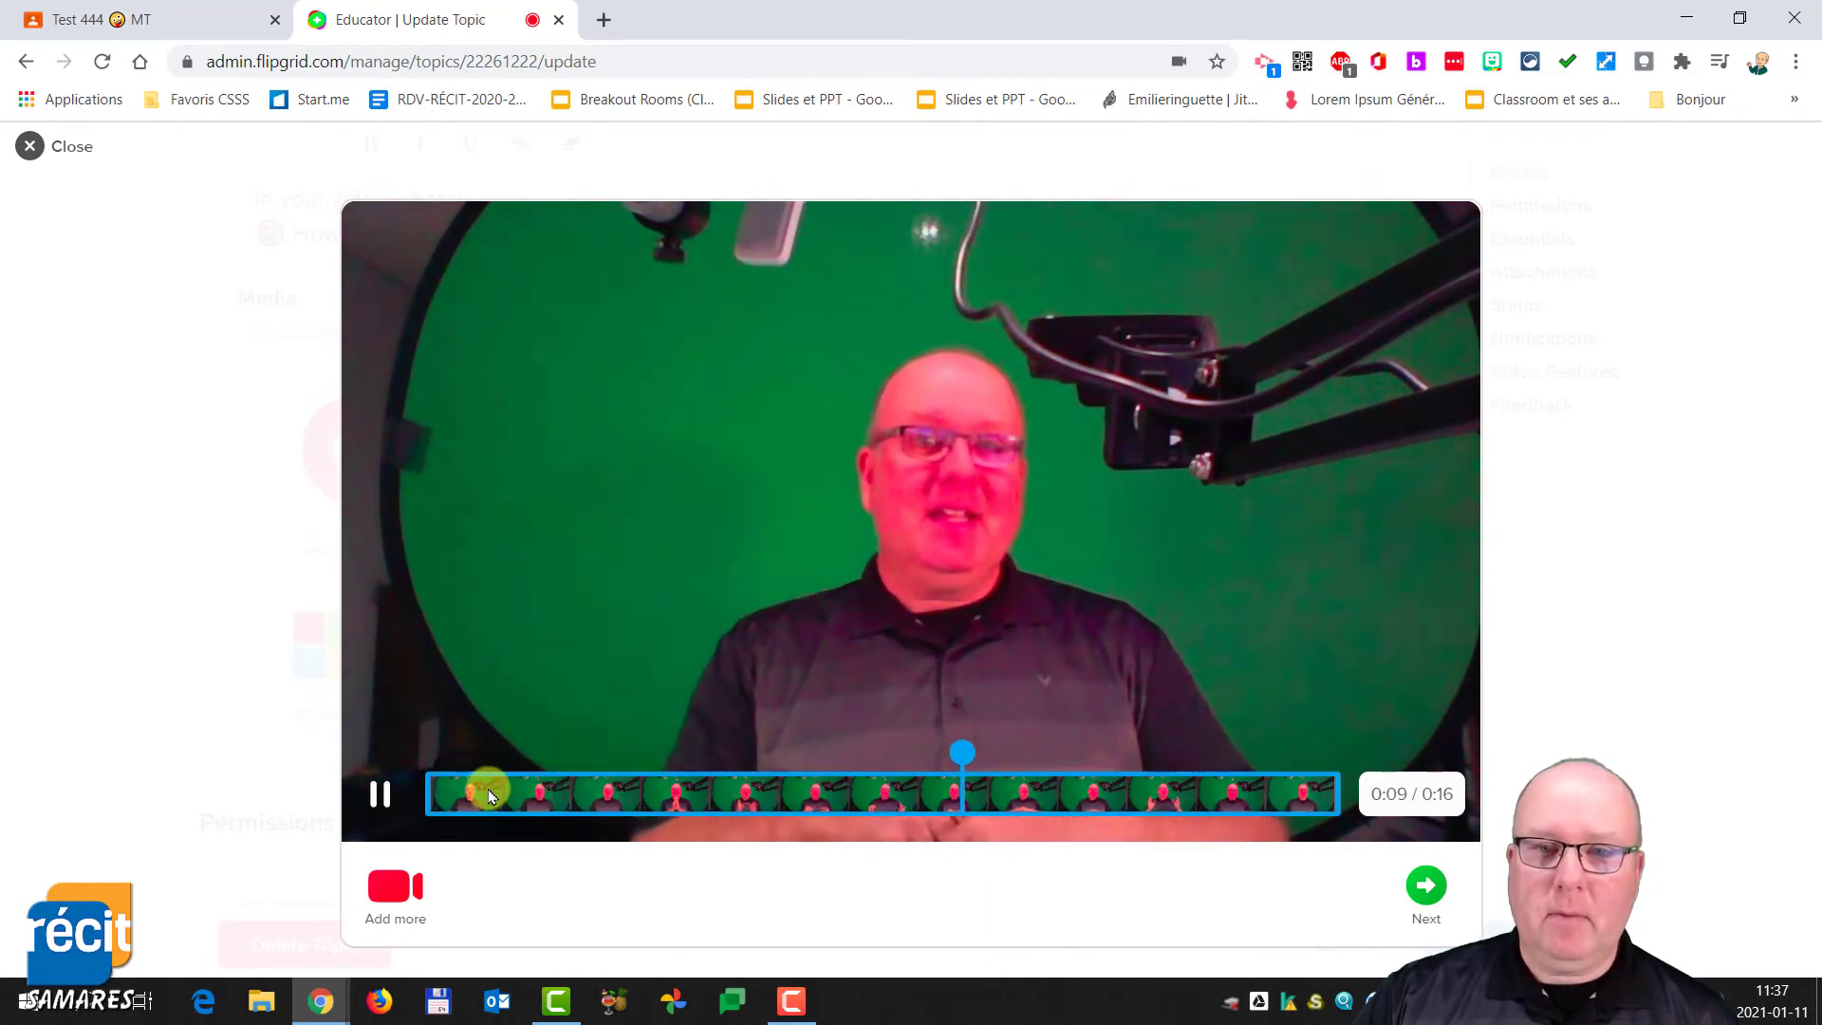
{"action": "left_click", "coordinate": [432, 793]}
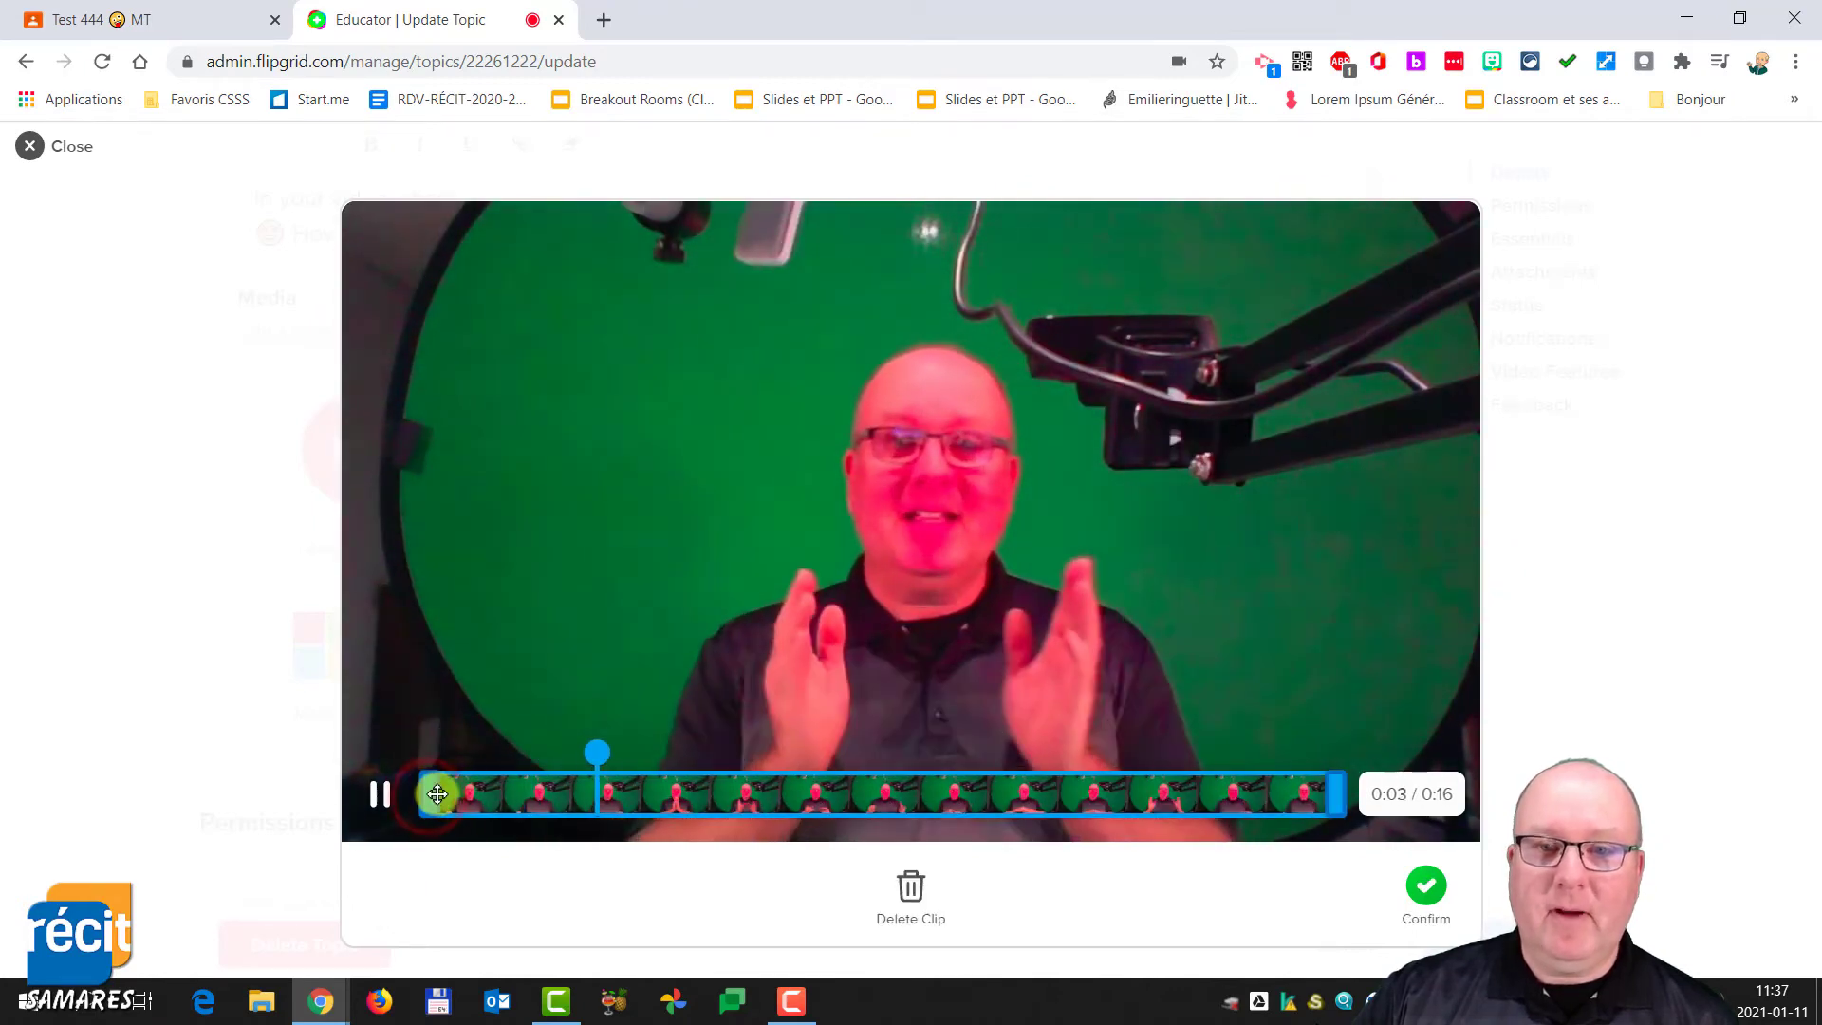
{"action": "left_click_drag", "start_coordinate": [435, 795], "coordinate": [518, 795]}
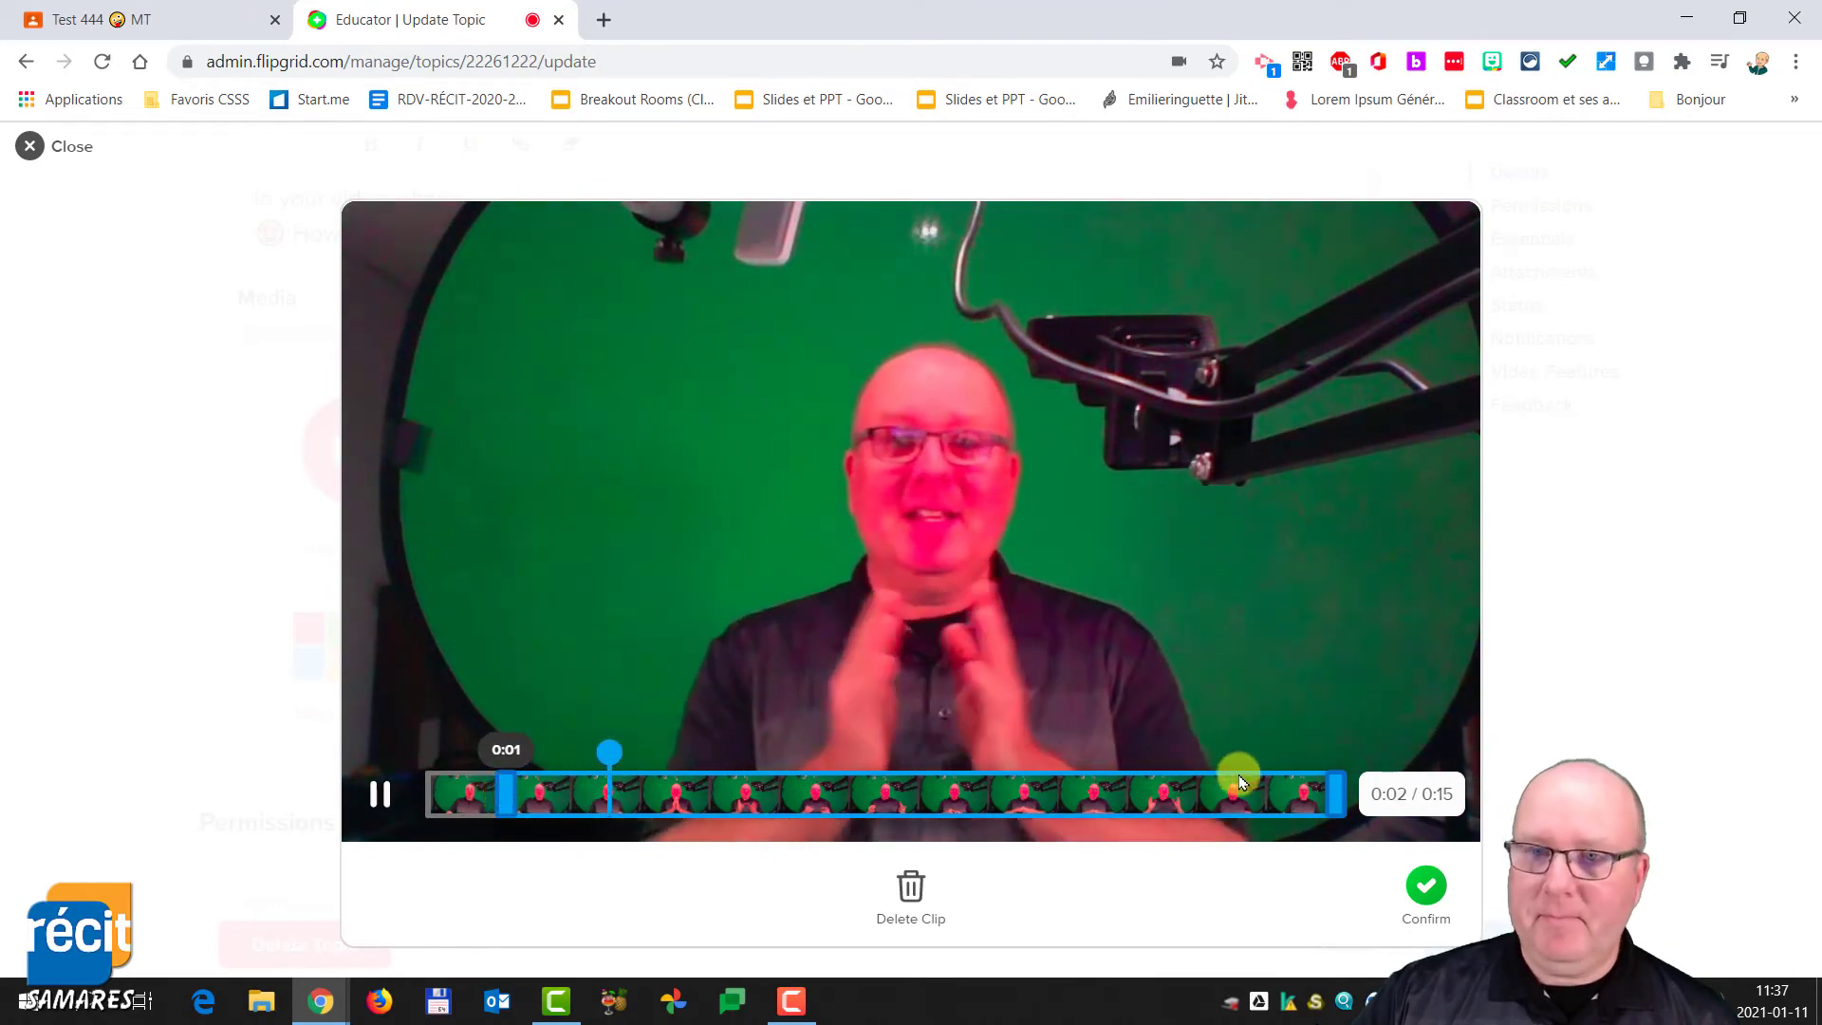
{"action": "left_click_drag", "start_coordinate": [1324, 797], "coordinate": [1288, 797]}
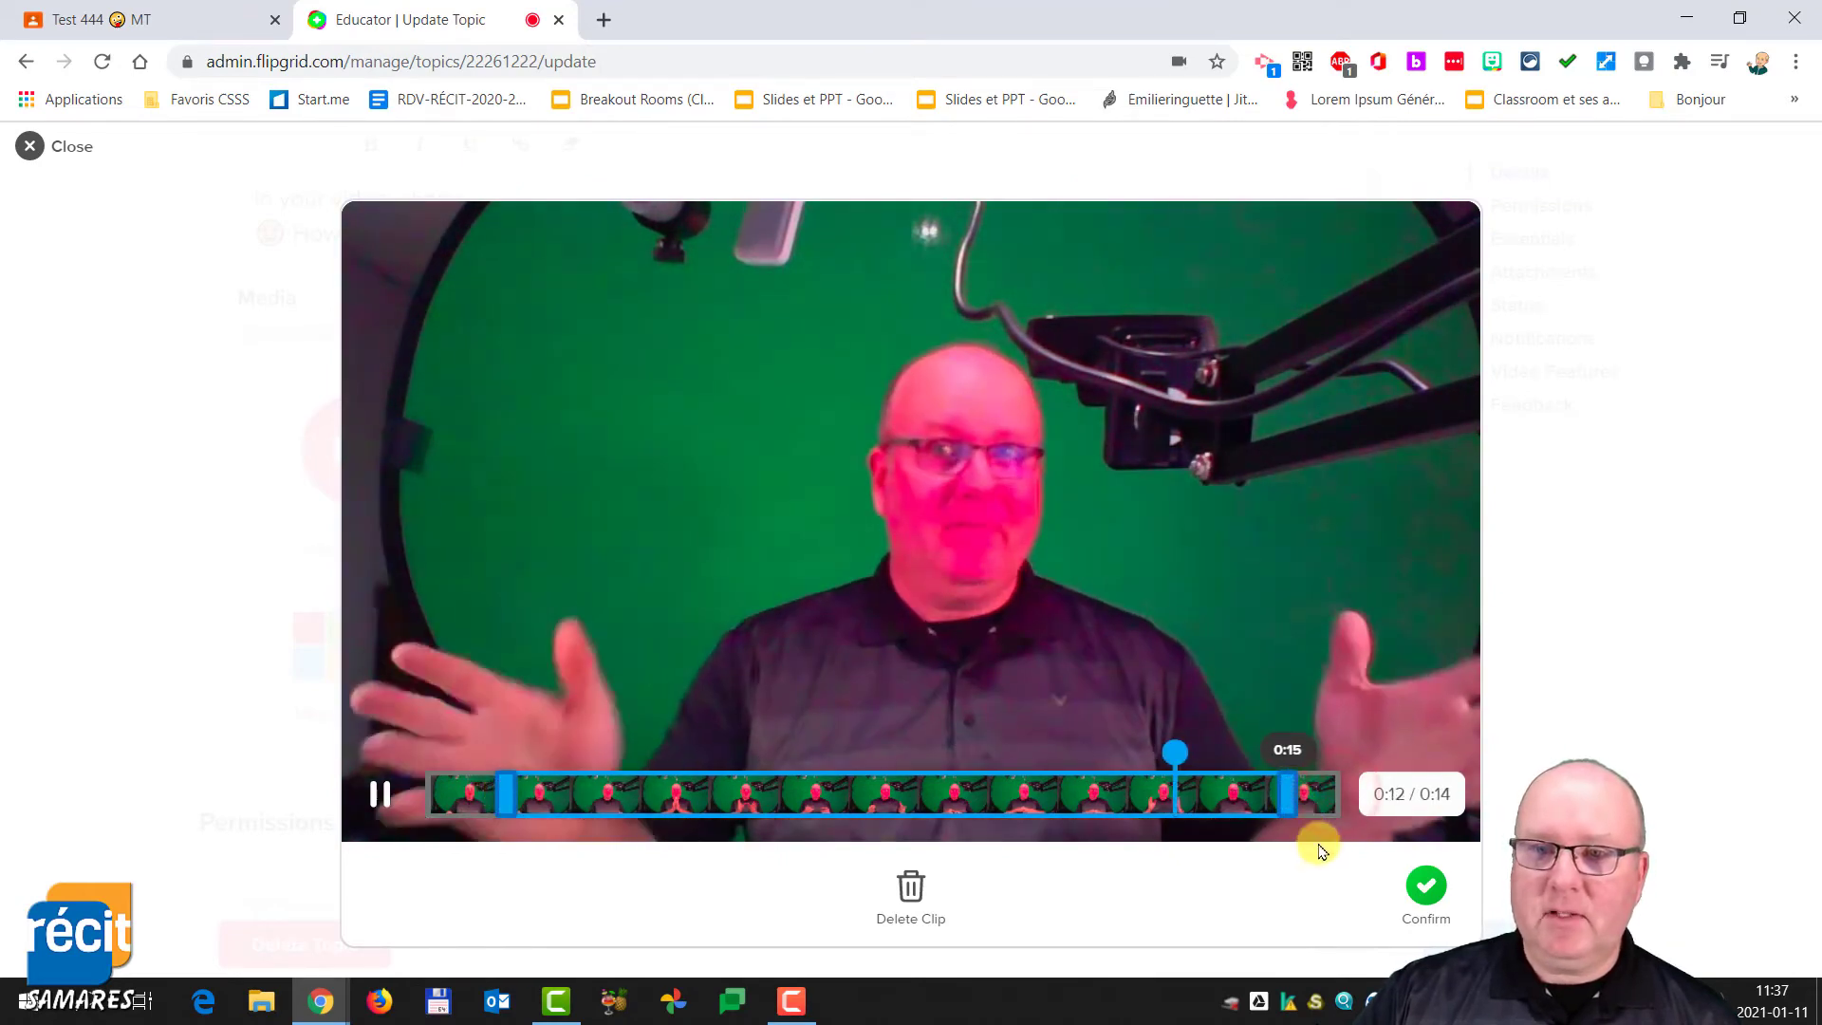
{"action": "left_click", "coordinate": [1427, 885]}
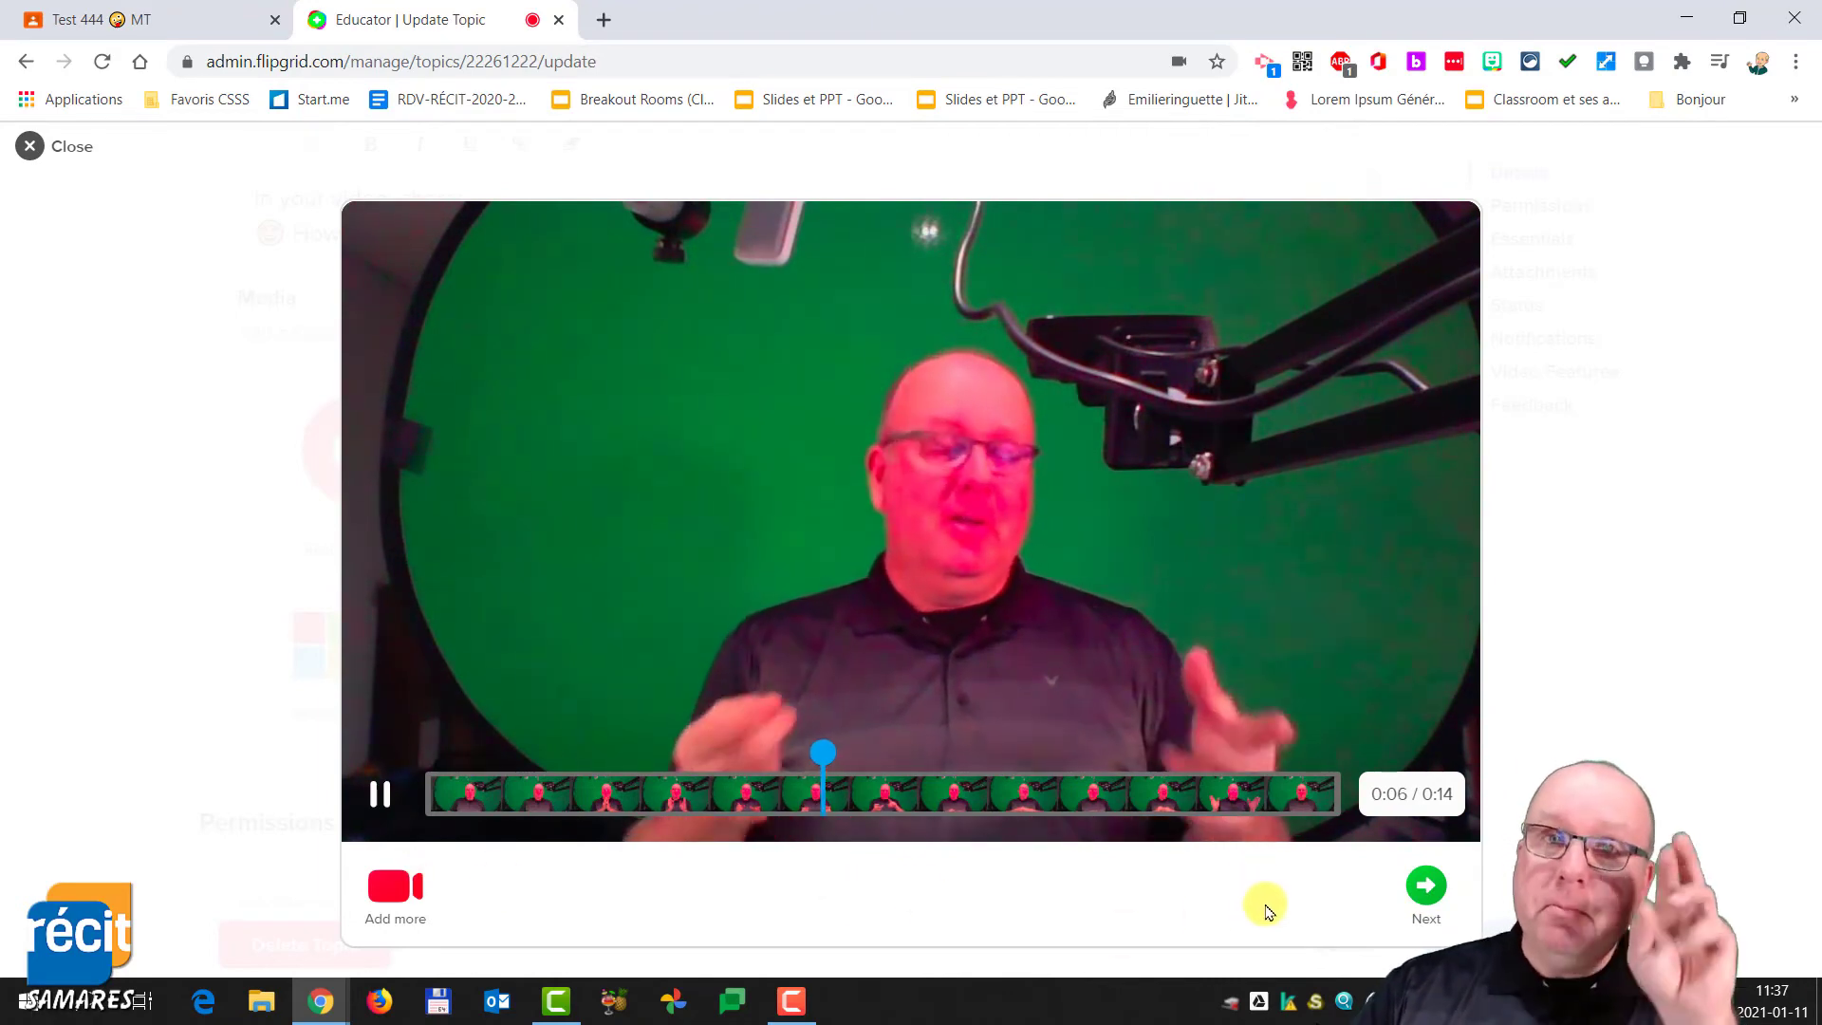
- Take a selfie as the topic video's cover photo, confirm it, and complete saving the video
{"action": "left_click", "coordinate": [1426, 886]}
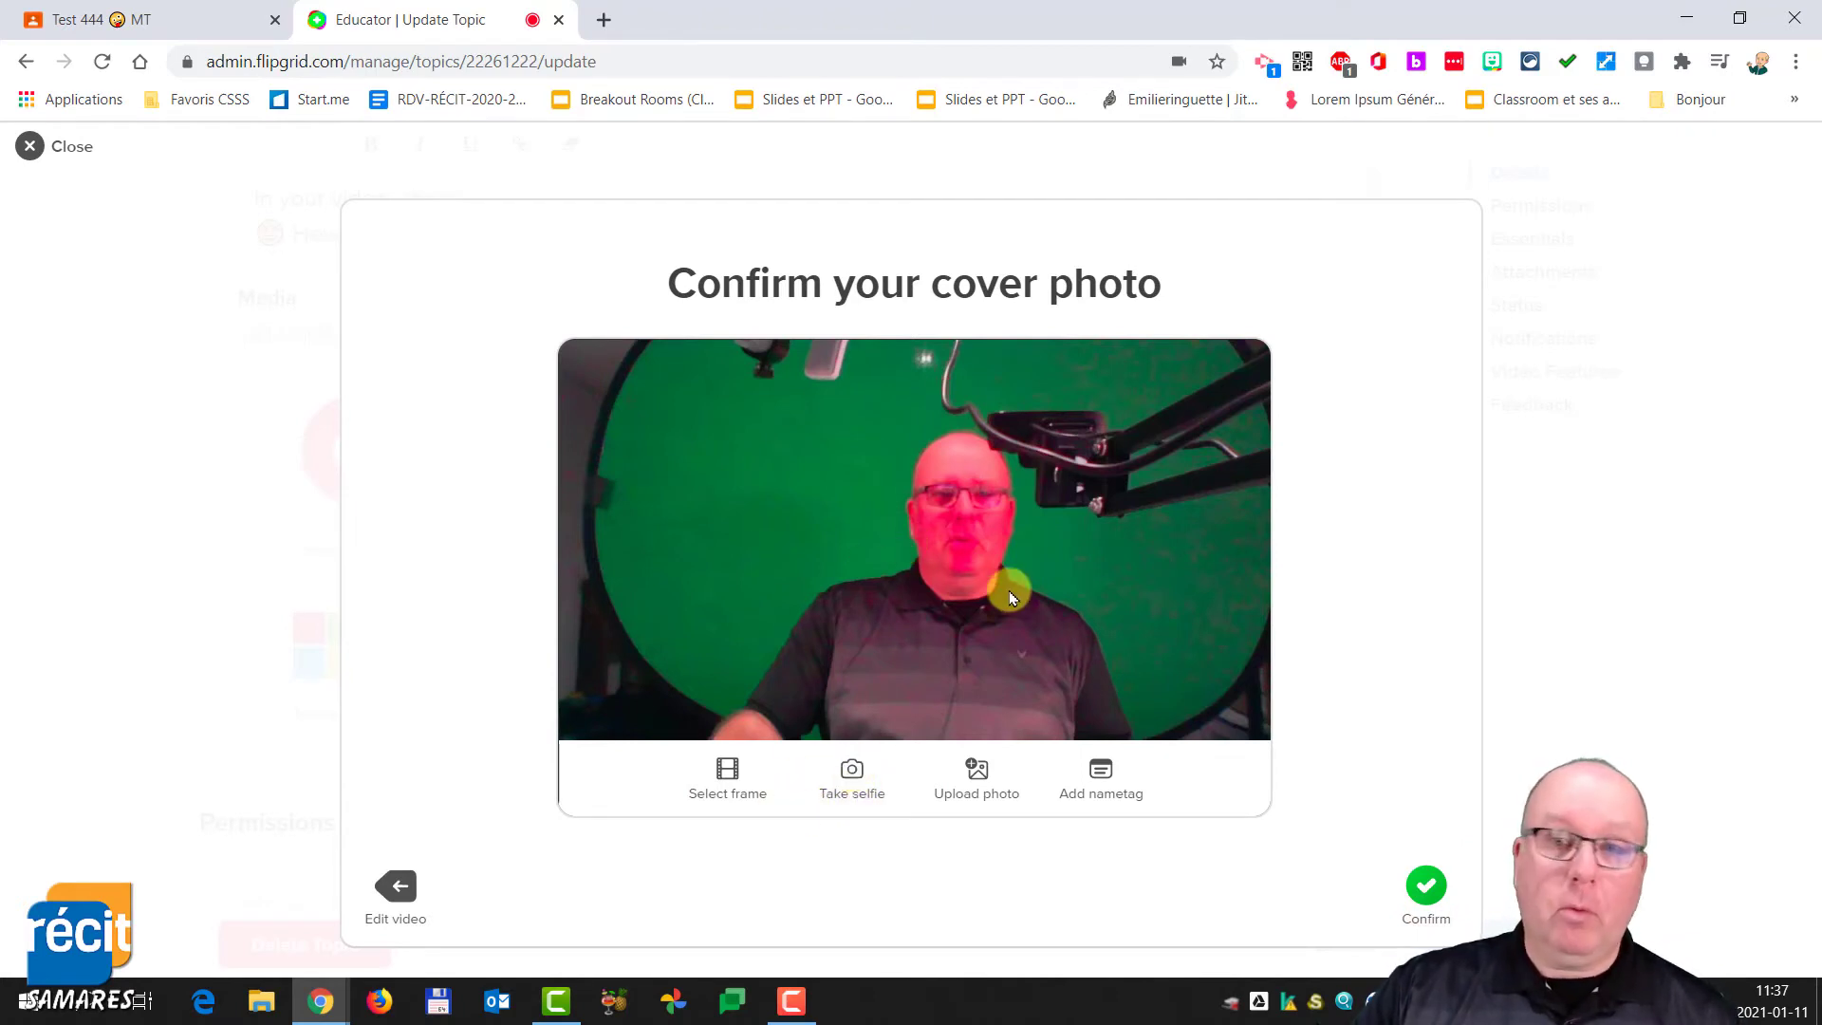
{"action": "left_click", "coordinate": [853, 774]}
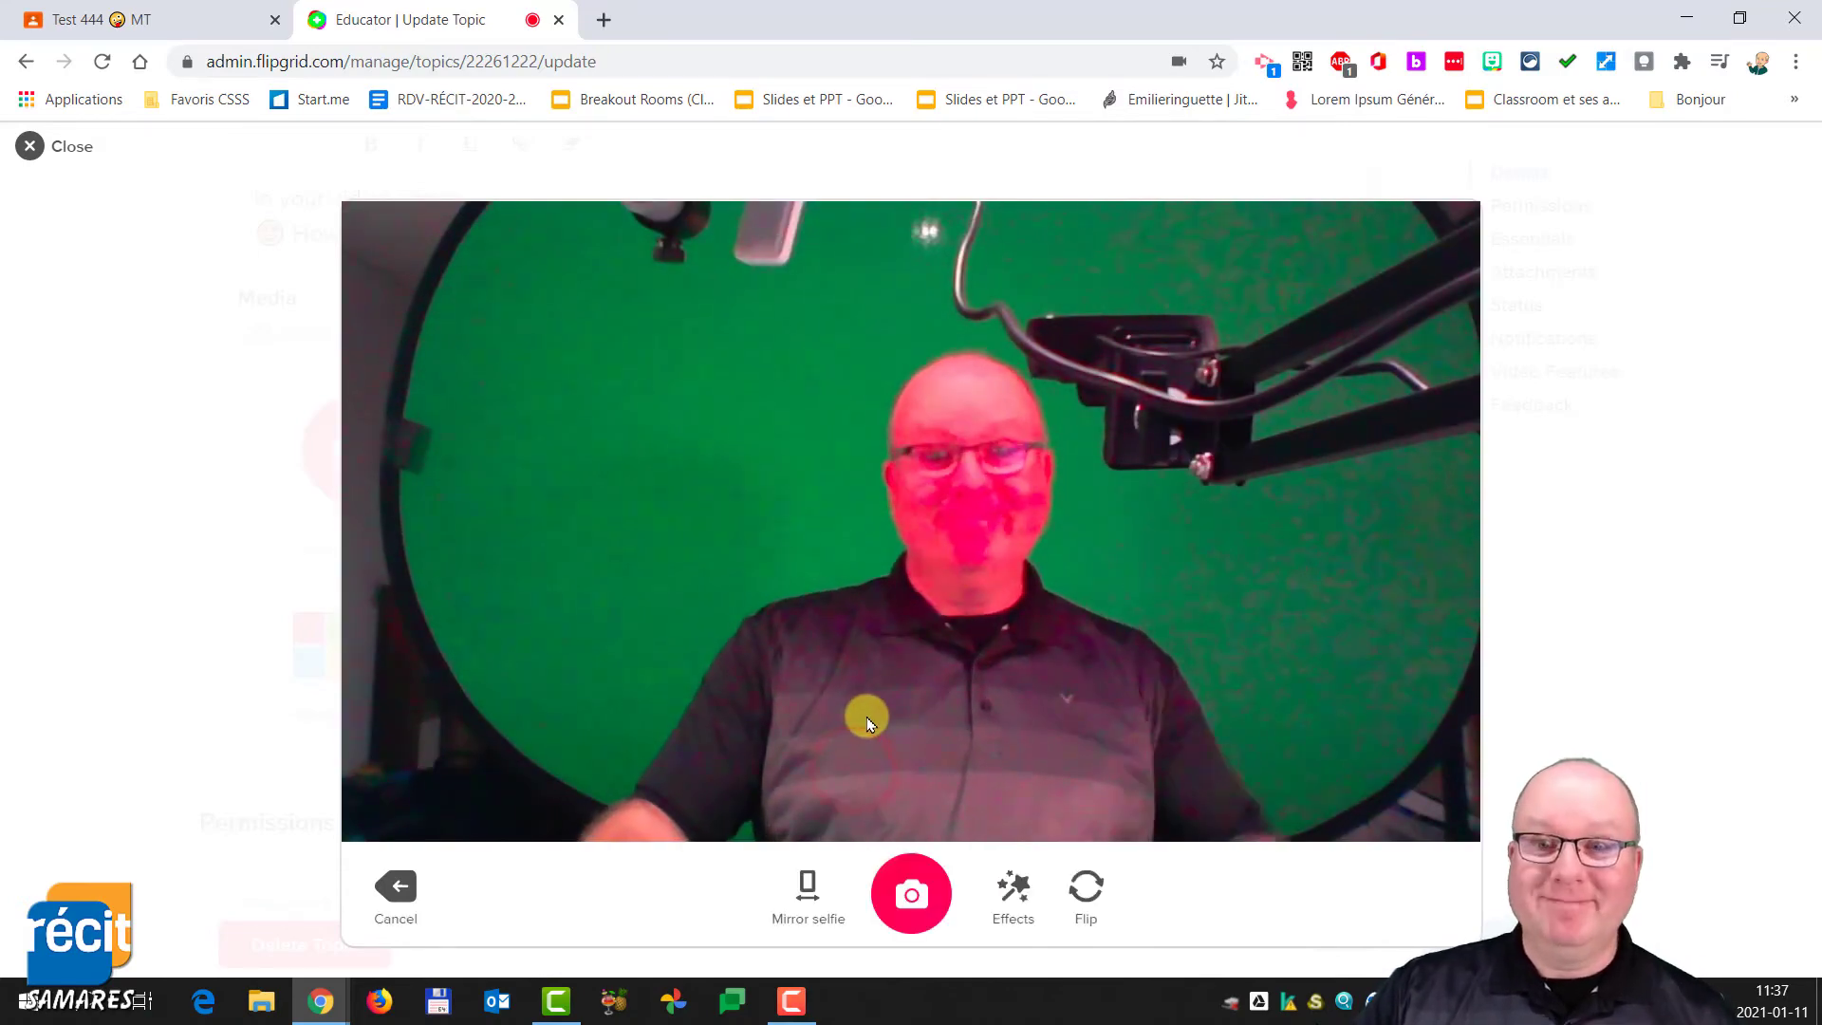
{"action": "left_click", "coordinate": [911, 899]}
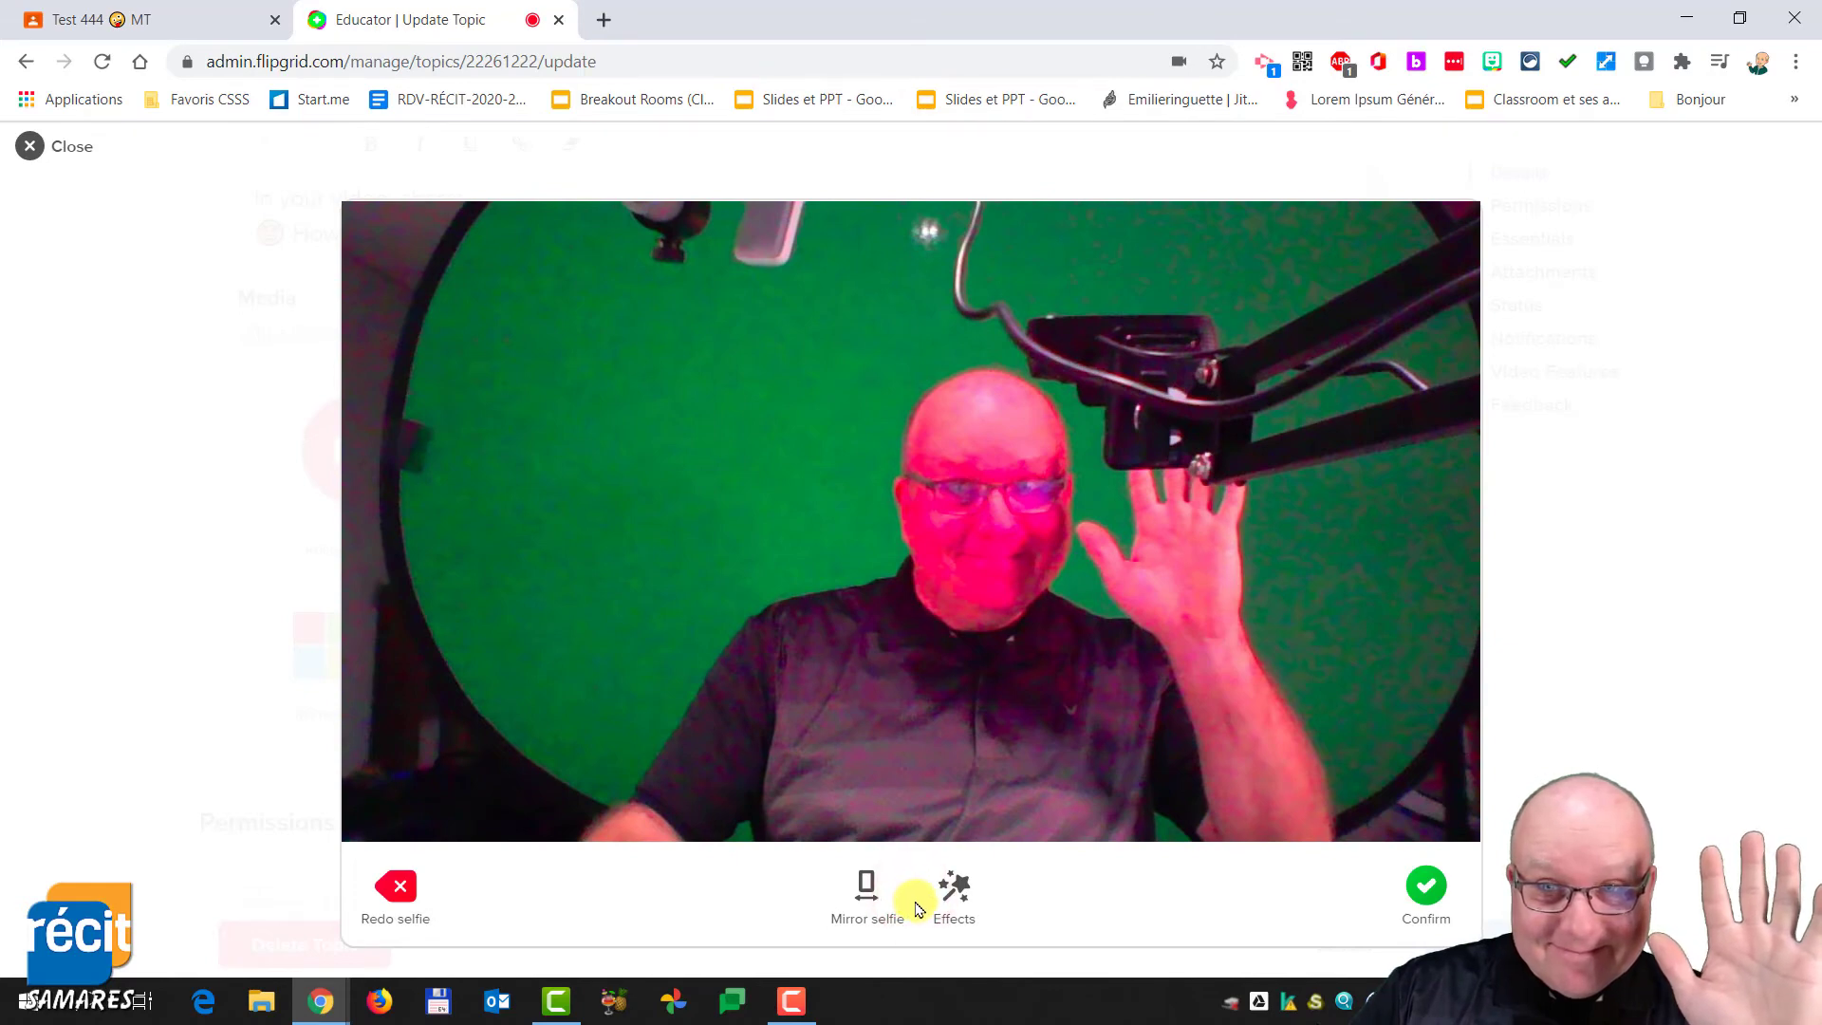
{"action": "left_click", "coordinate": [1441, 907]}
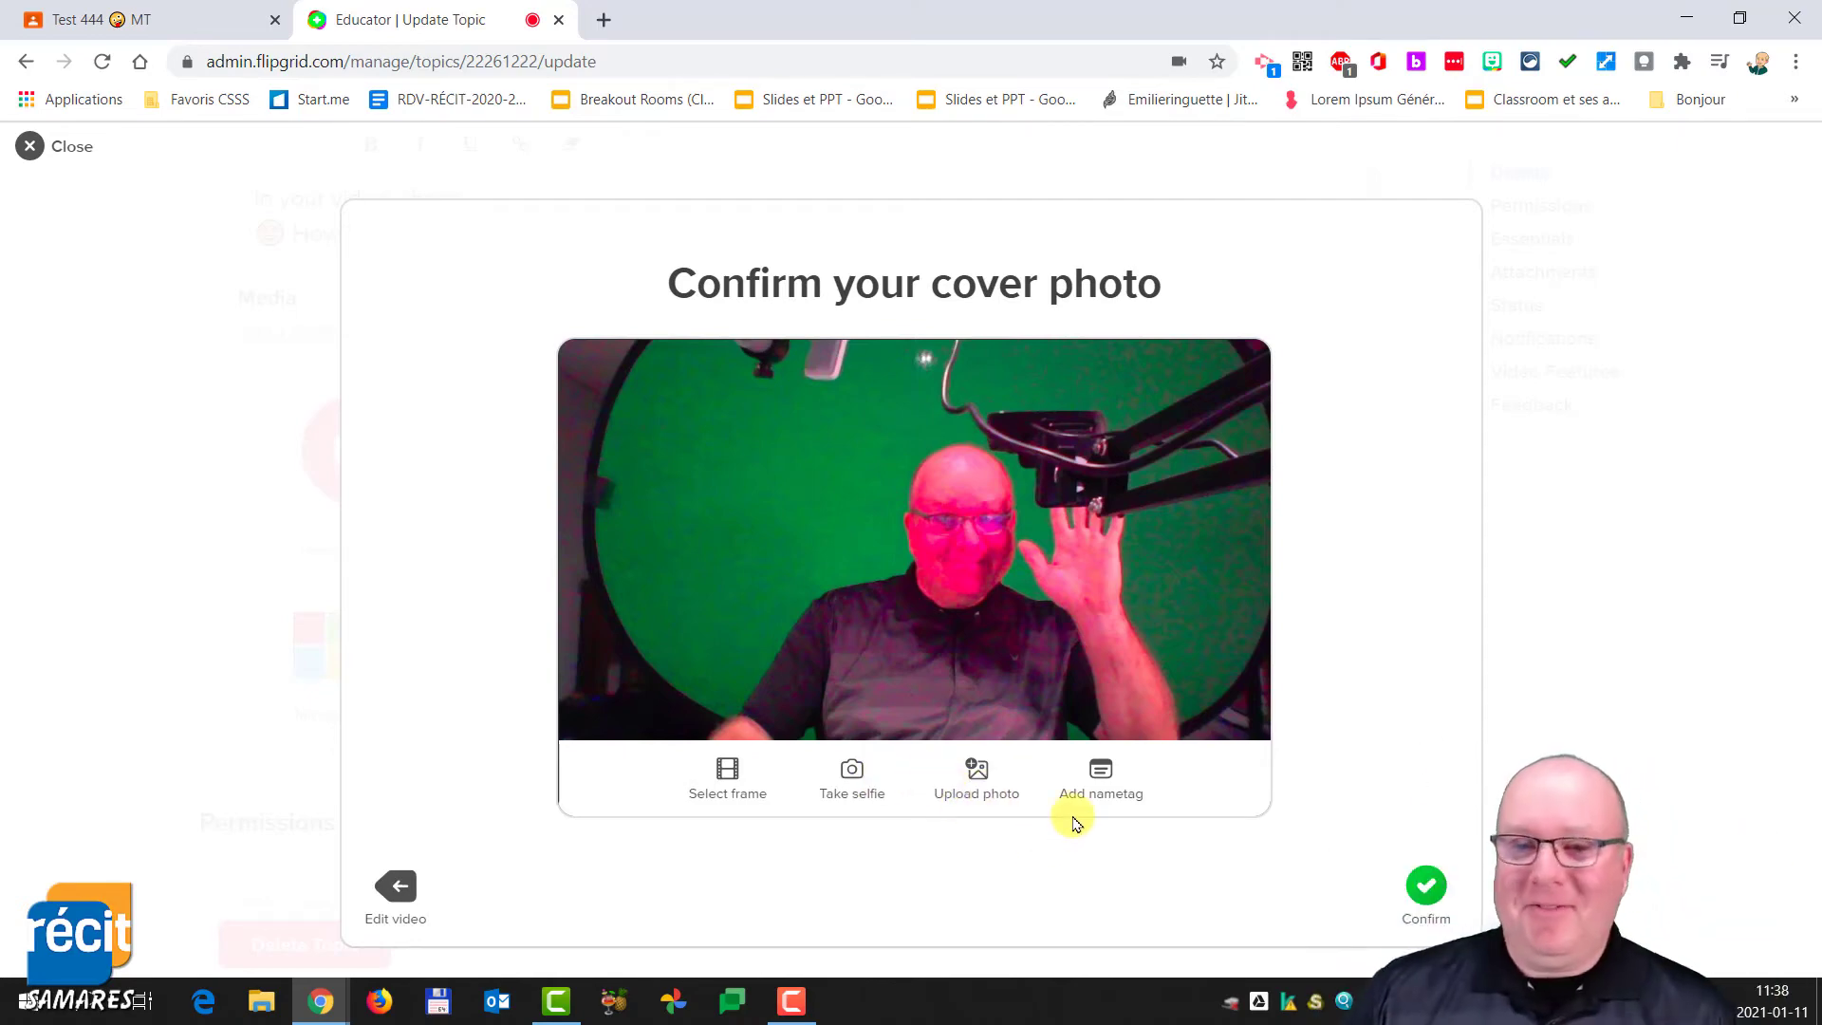
{"action": "left_click", "coordinate": [1426, 890]}
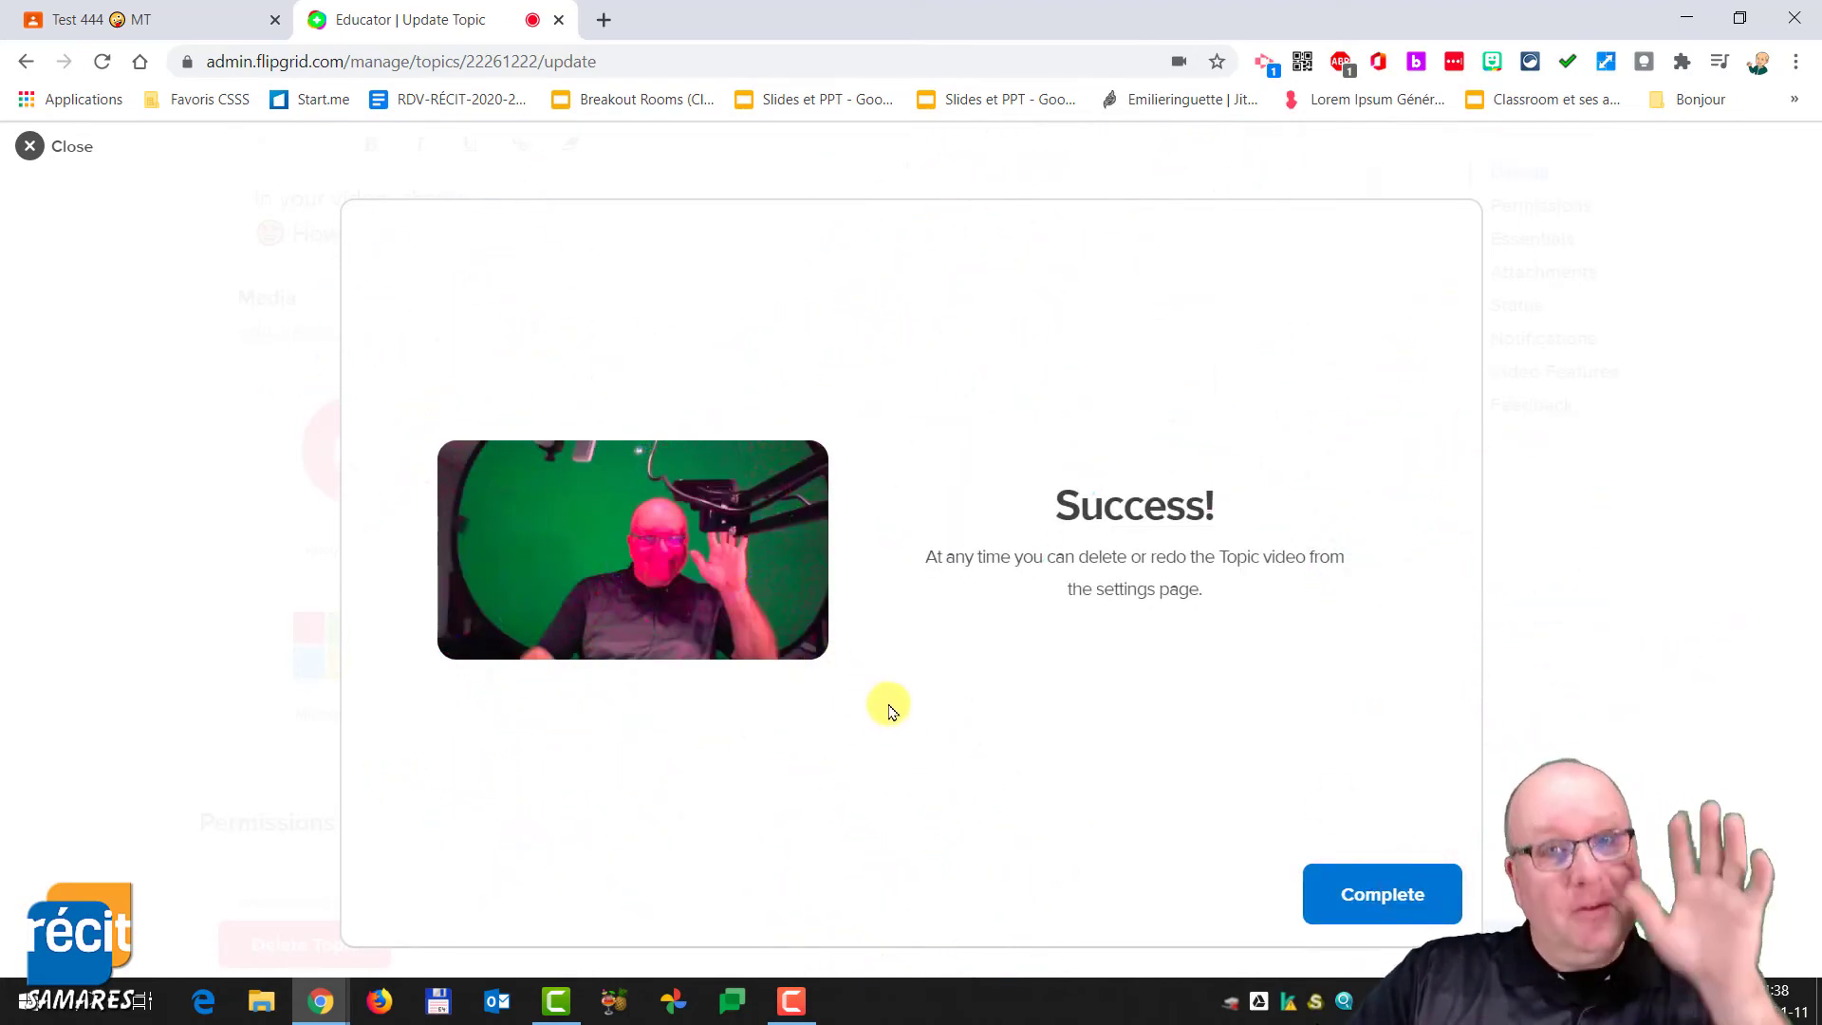
{"action": "left_click", "coordinate": [1417, 895]}
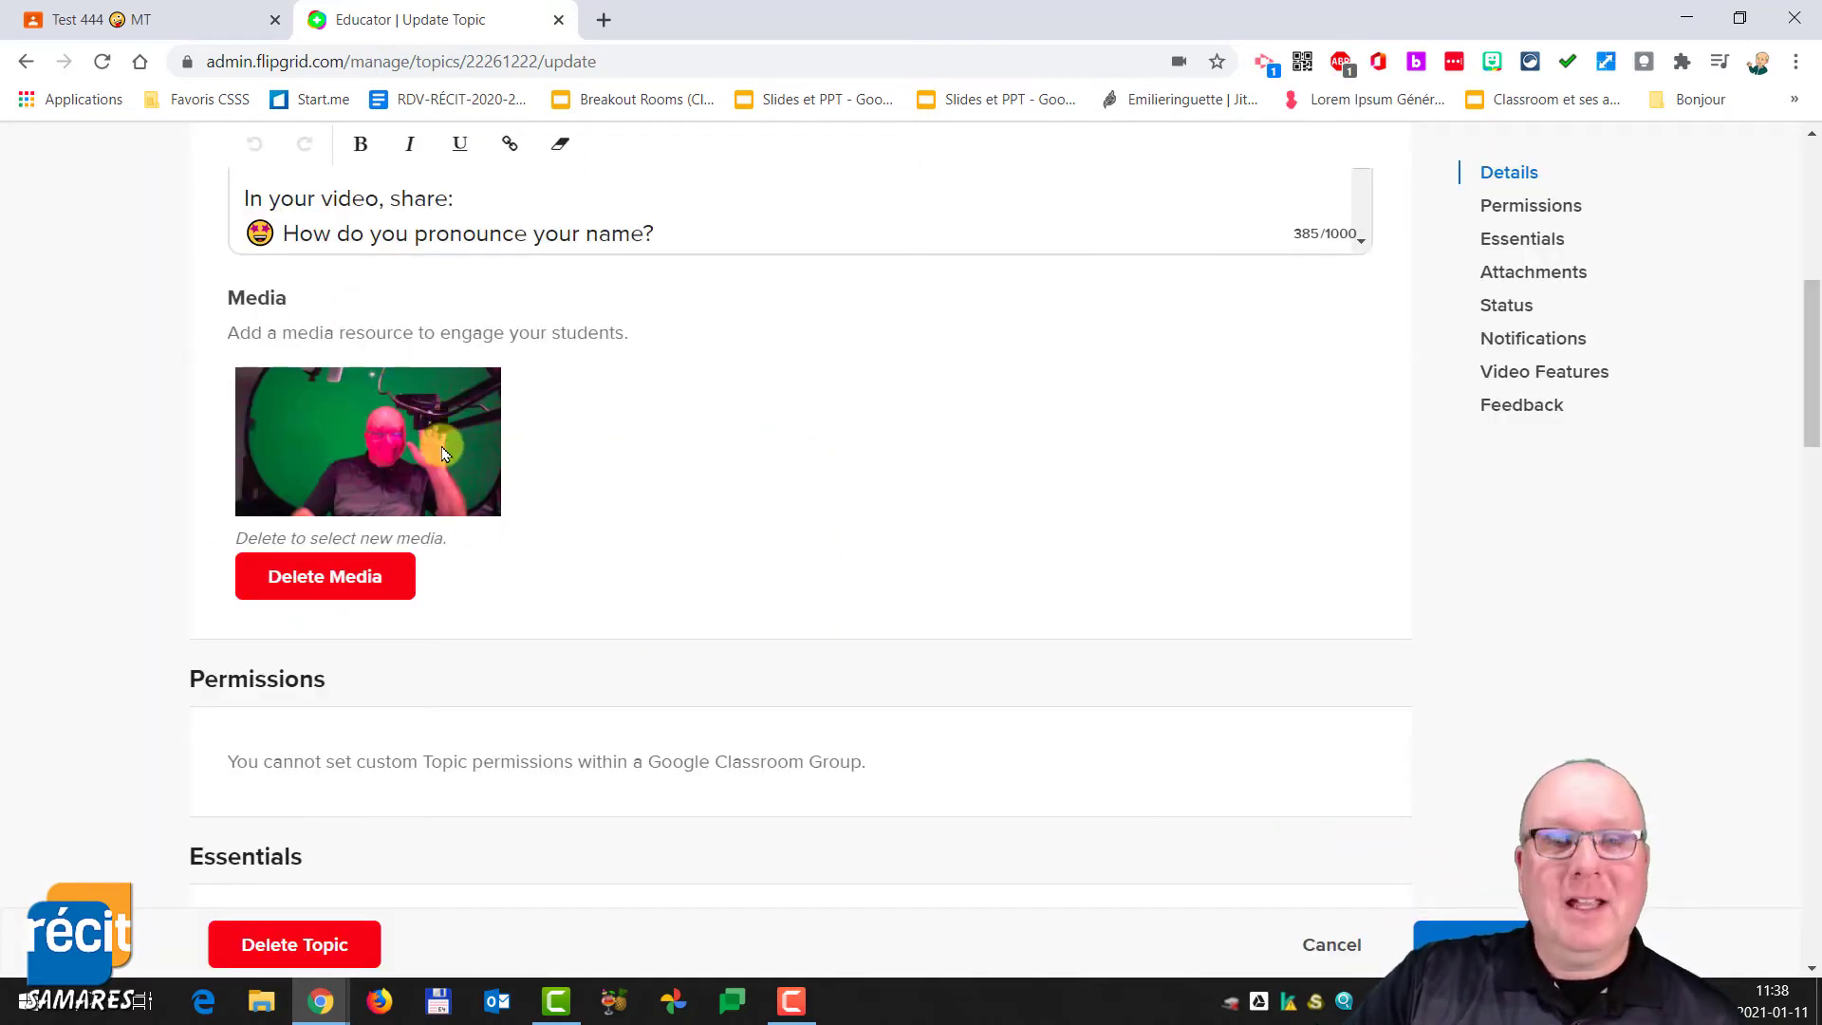
- Set the topic's recording time to 15 seconds and its closed captions to French (France)
{"action": "scroll", "coordinate": [512, 572], "scroll_direction": "down", "scroll_amount": 7}
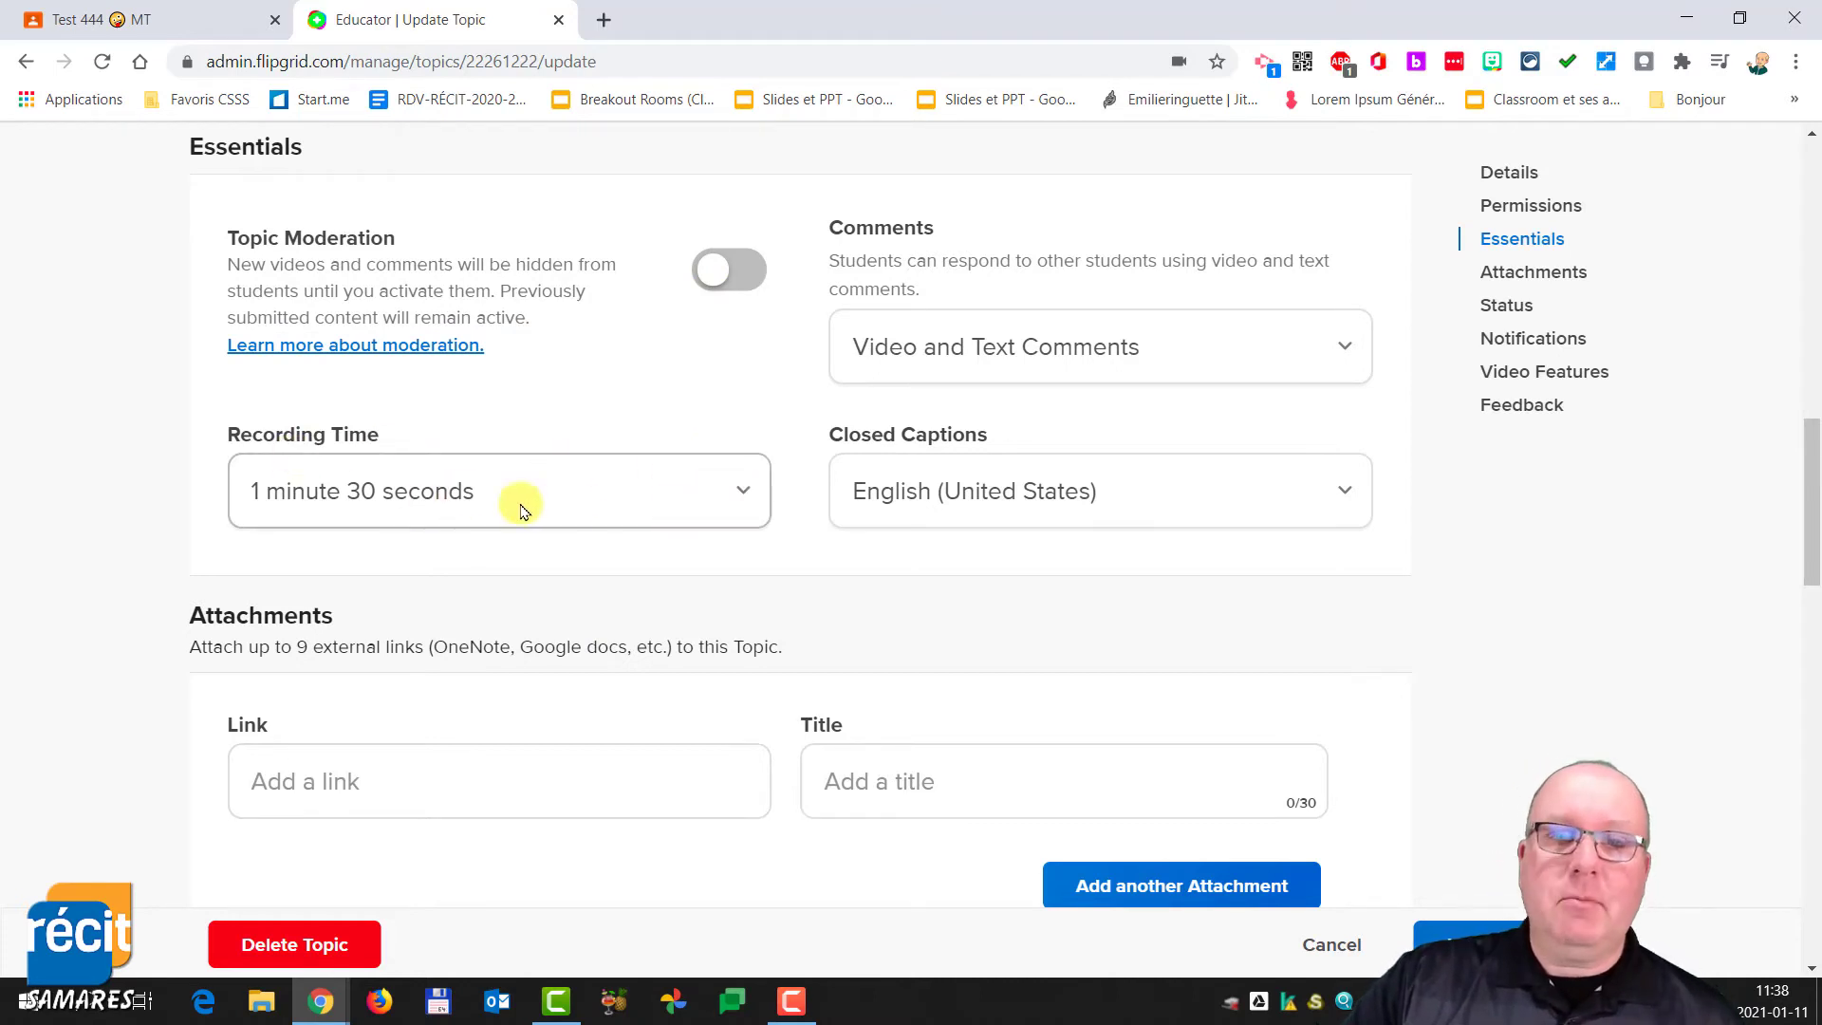
{"action": "left_click", "coordinate": [745, 492]}
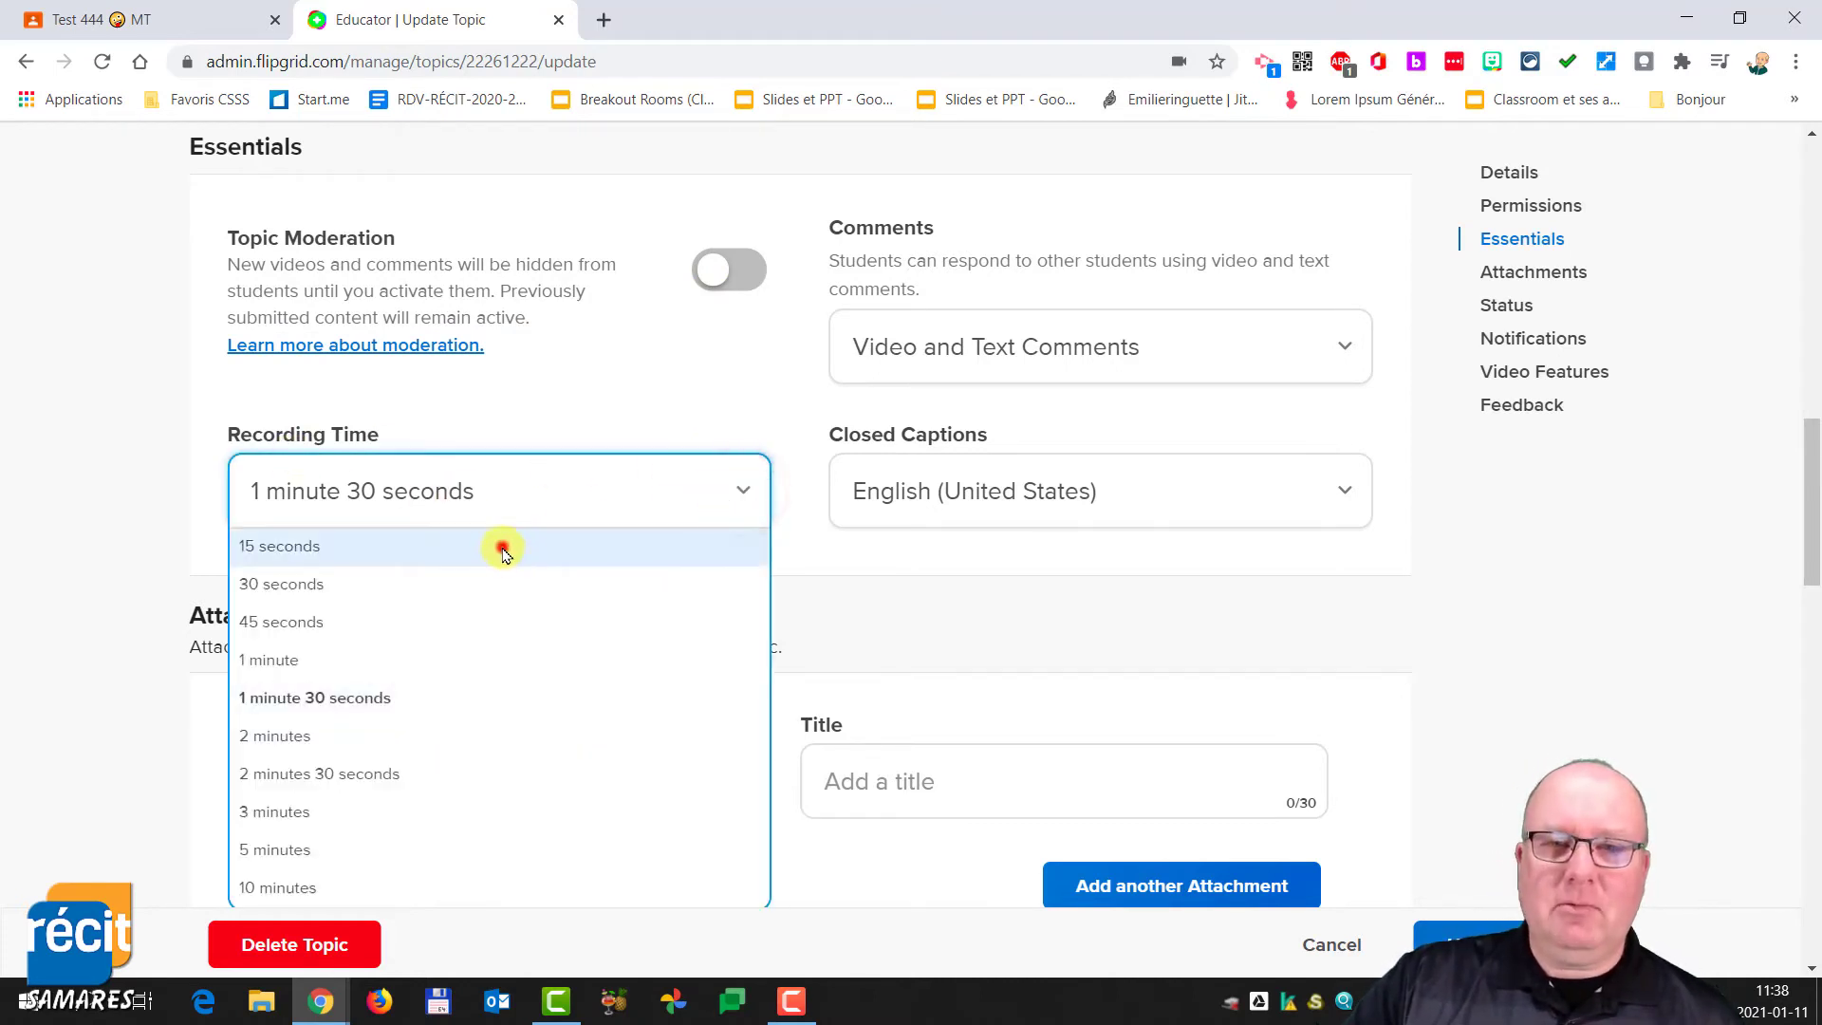
{"action": "left_click", "coordinate": [503, 548]}
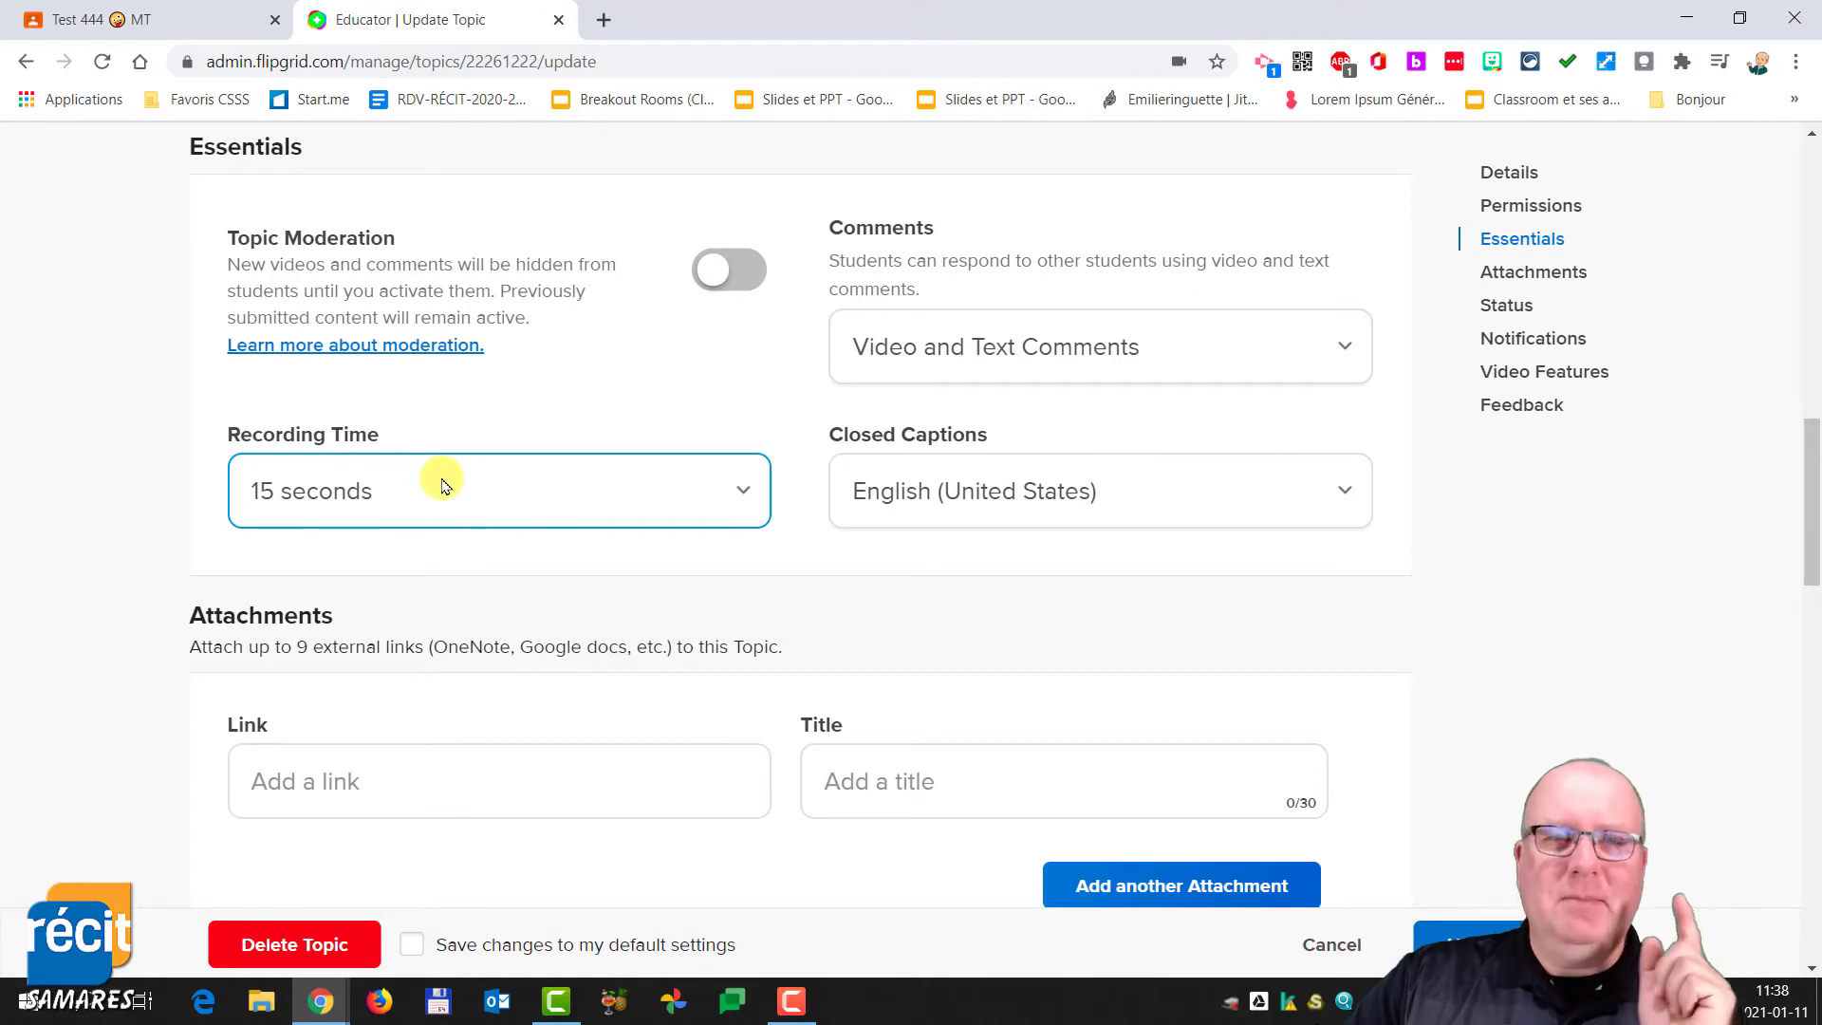
{"action": "left_click", "coordinate": [1004, 510]}
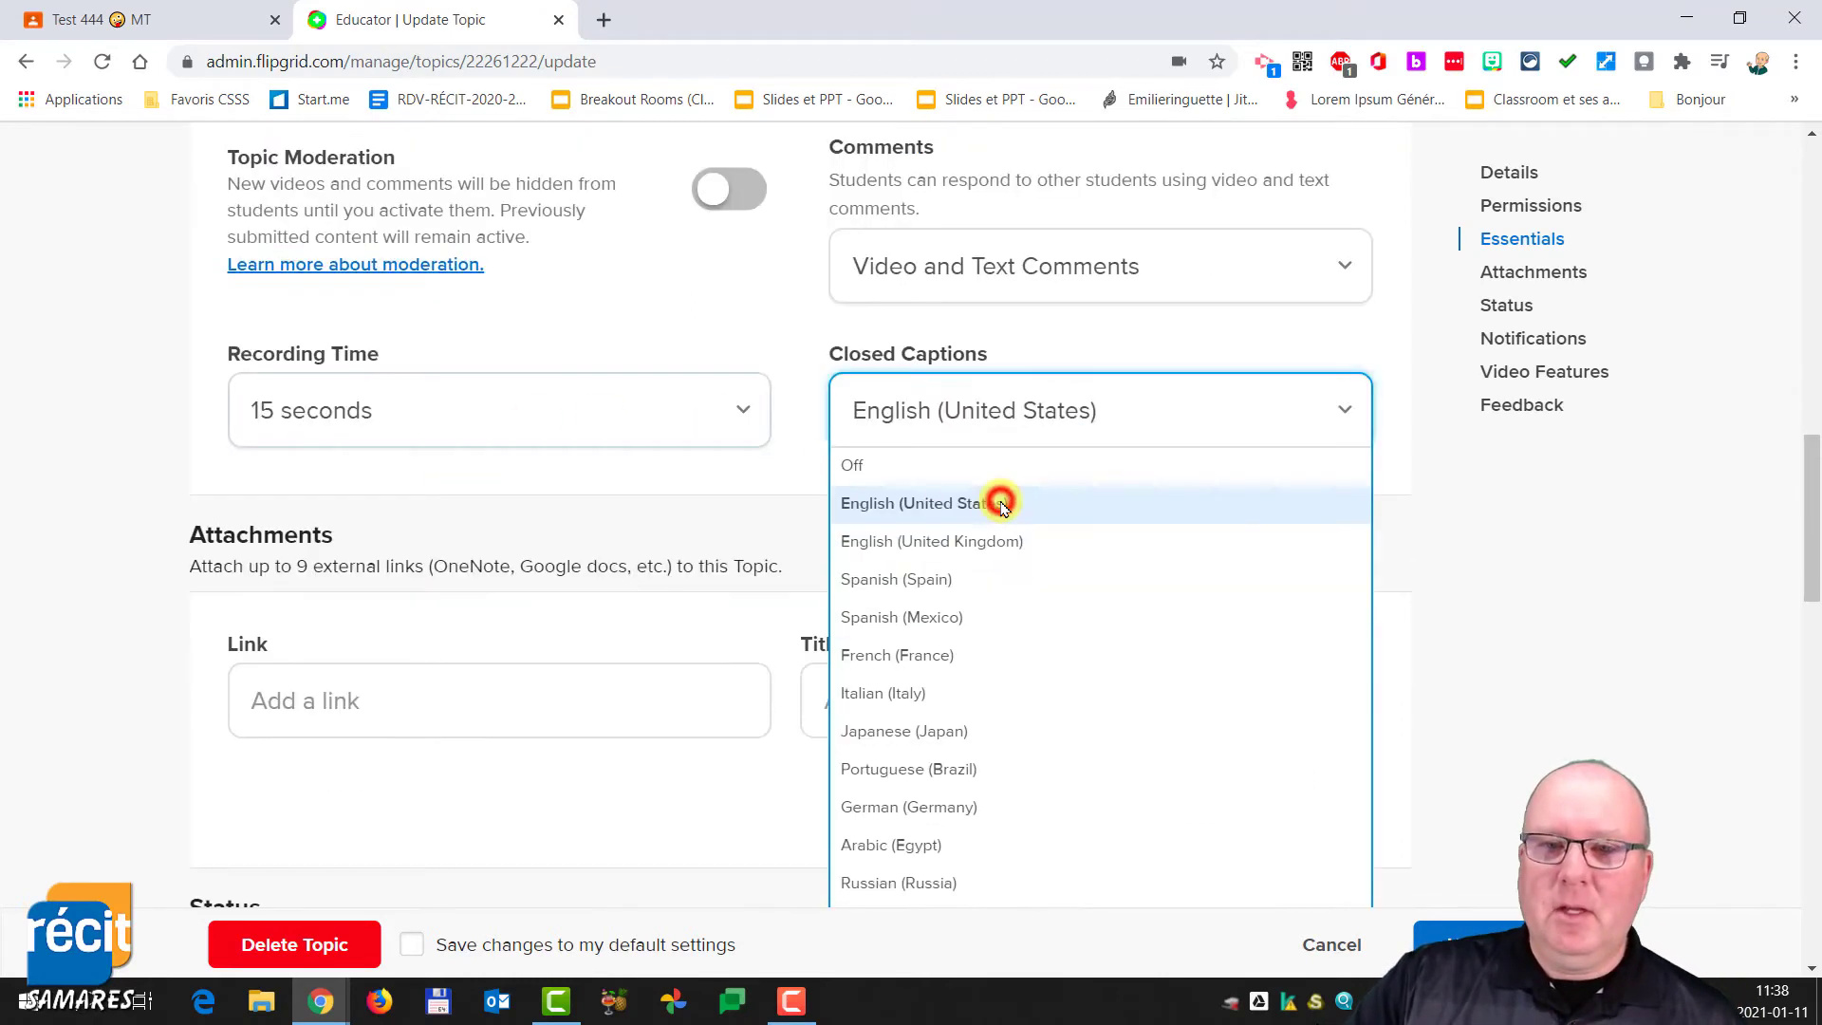
{"action": "left_click", "coordinate": [942, 656]}
- Review the remaining topic settings down to Feedback and update the topic
{"action": "scroll", "coordinate": [835, 446], "scroll_direction": "up", "scroll_amount": 3}
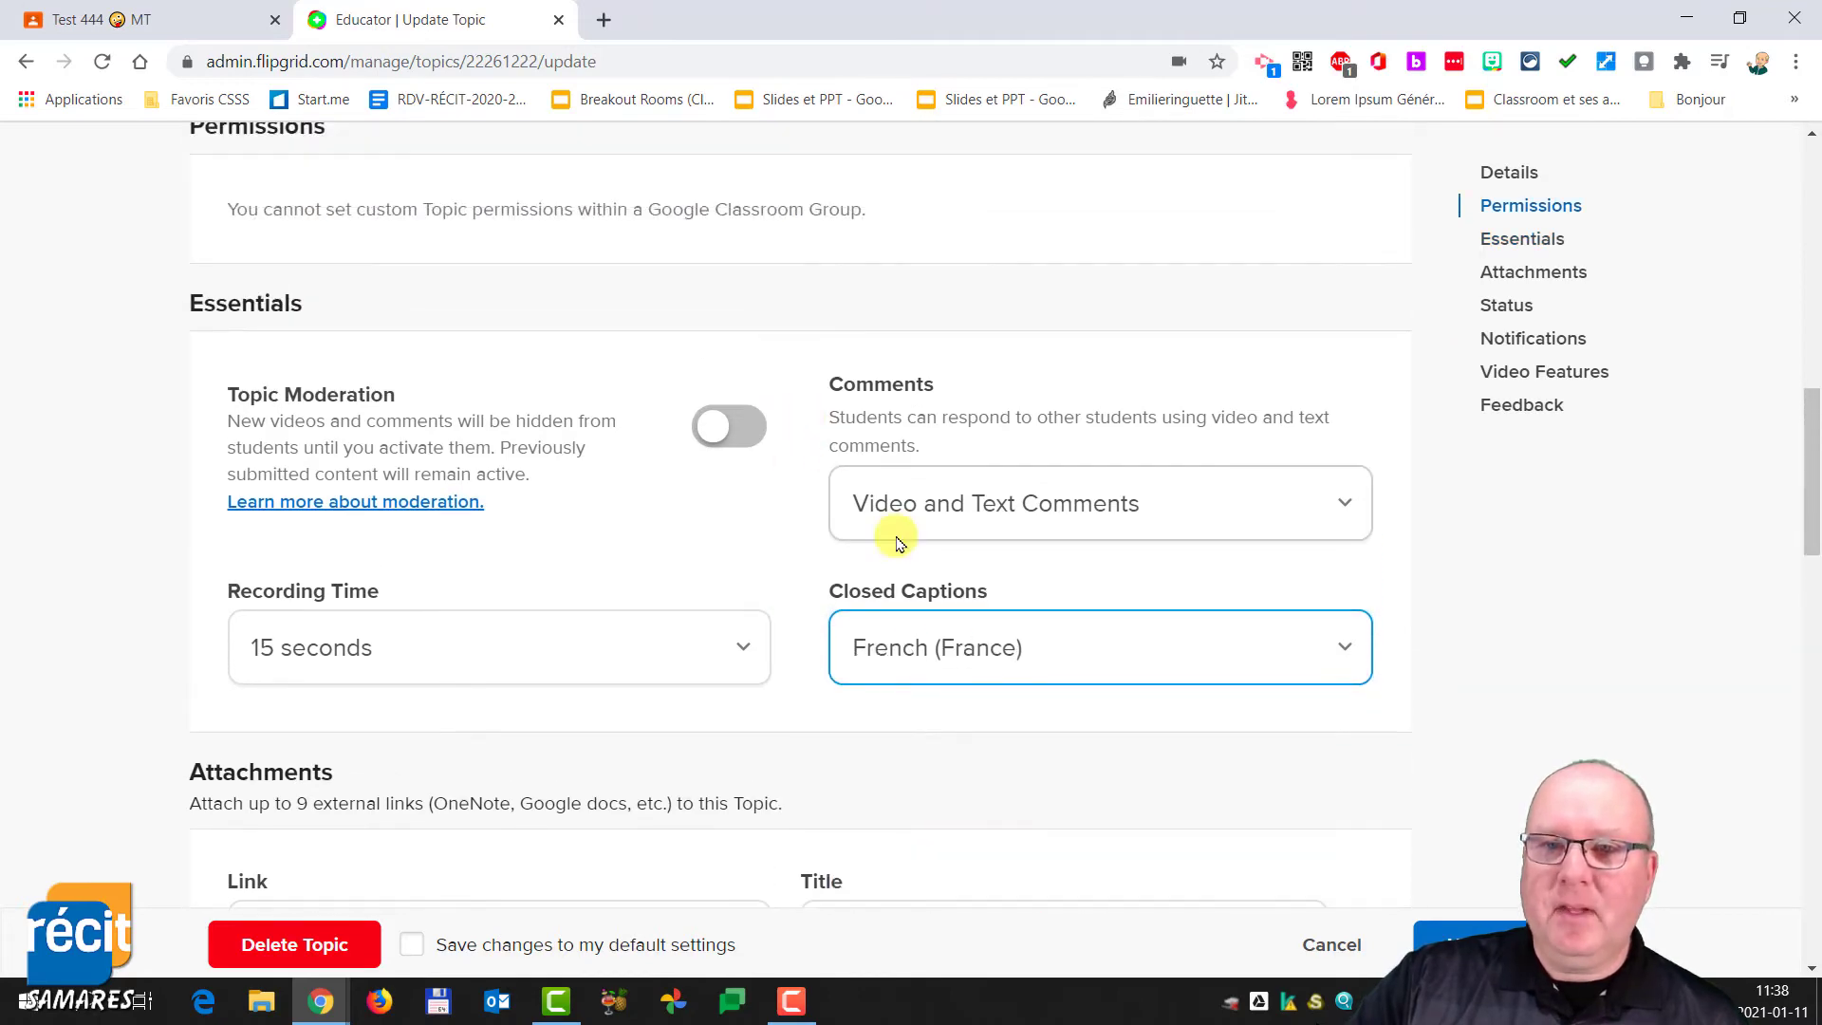
{"action": "scroll", "coordinate": [756, 566], "scroll_direction": "down", "scroll_amount": 4}
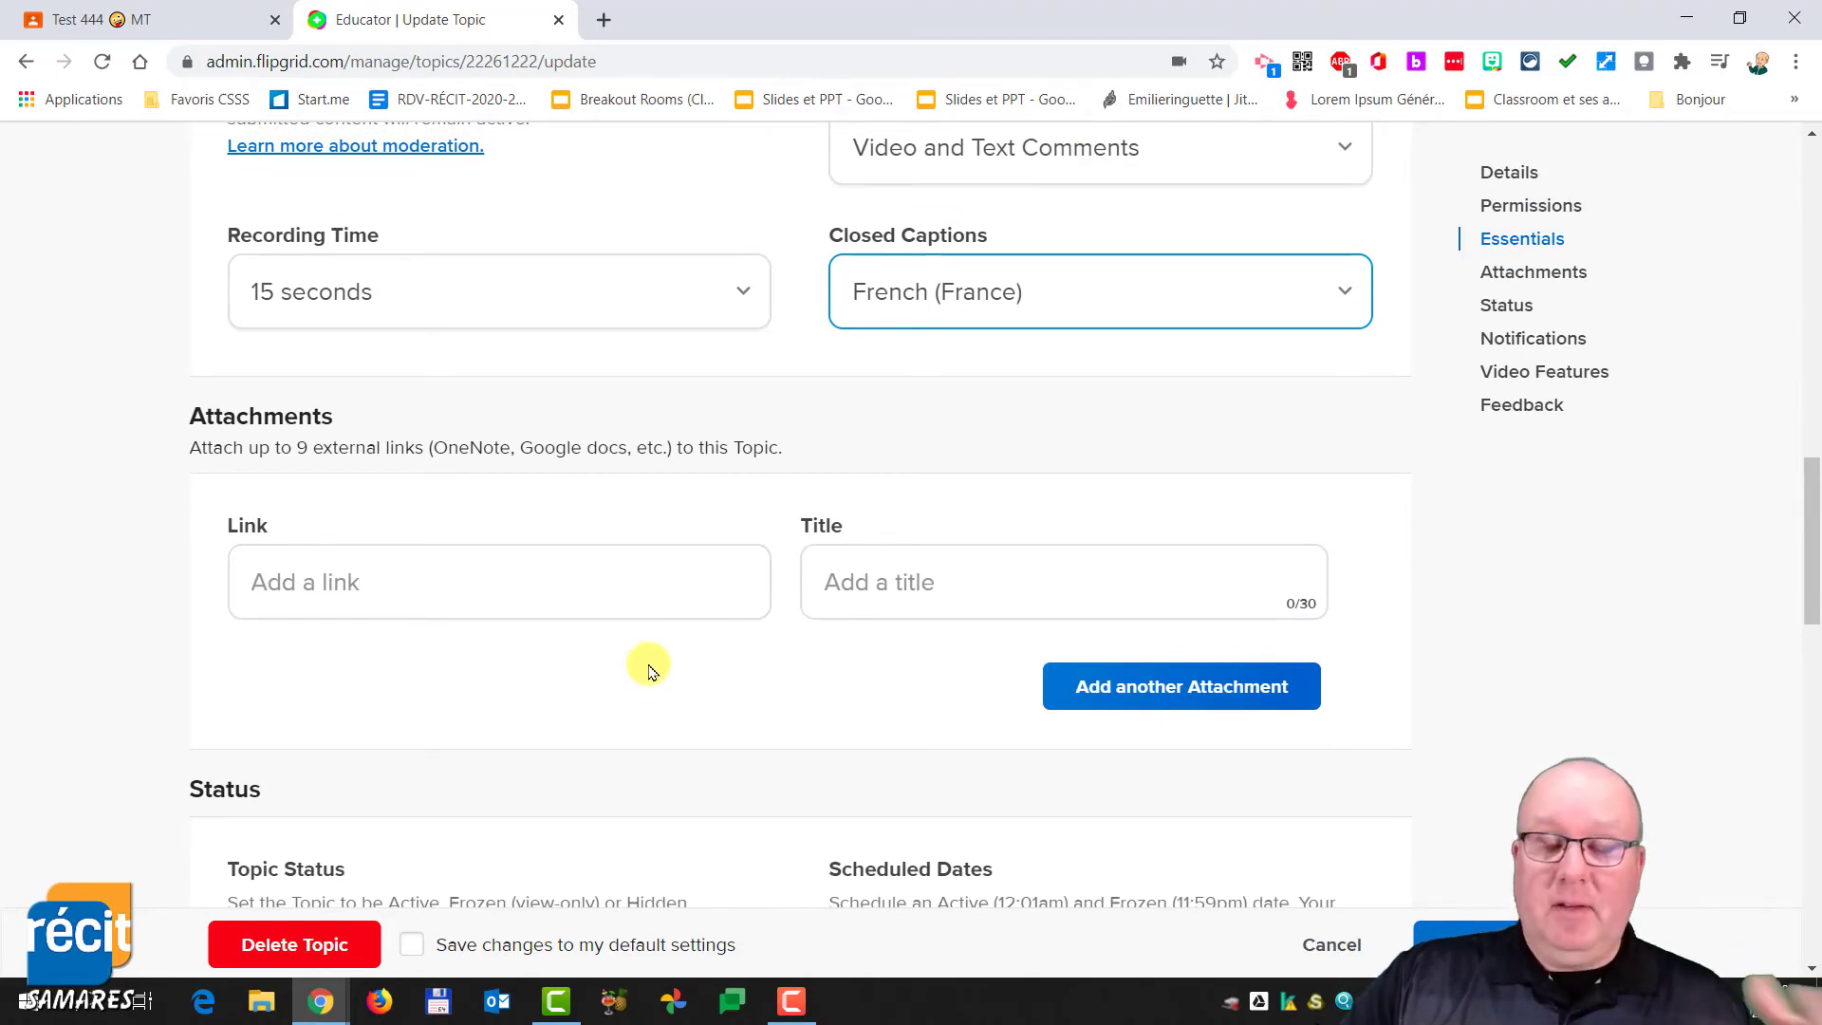
{"action": "scroll", "coordinate": [648, 672], "scroll_direction": "down", "scroll_amount": 4}
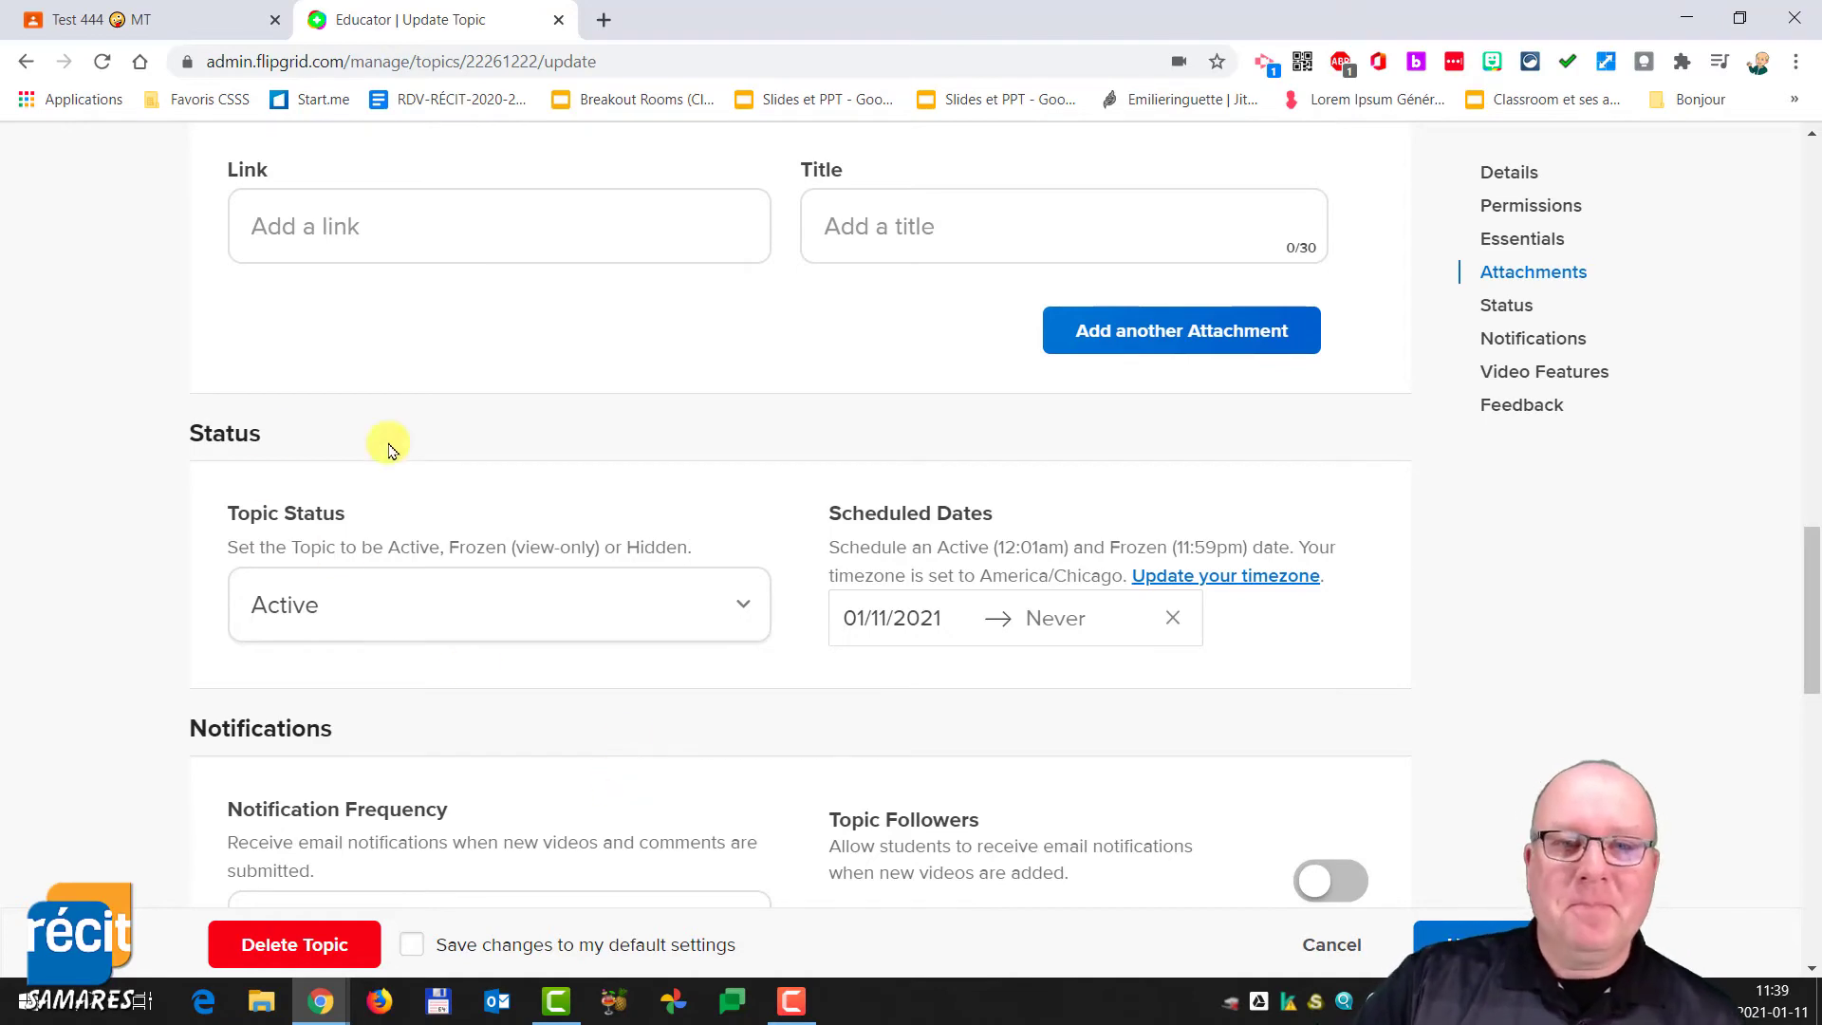
{"action": "scroll", "coordinate": [370, 546], "scroll_direction": "down", "scroll_amount": 4}
{"action": "scroll", "coordinate": [446, 676], "scroll_direction": "down", "scroll_amount": 4}
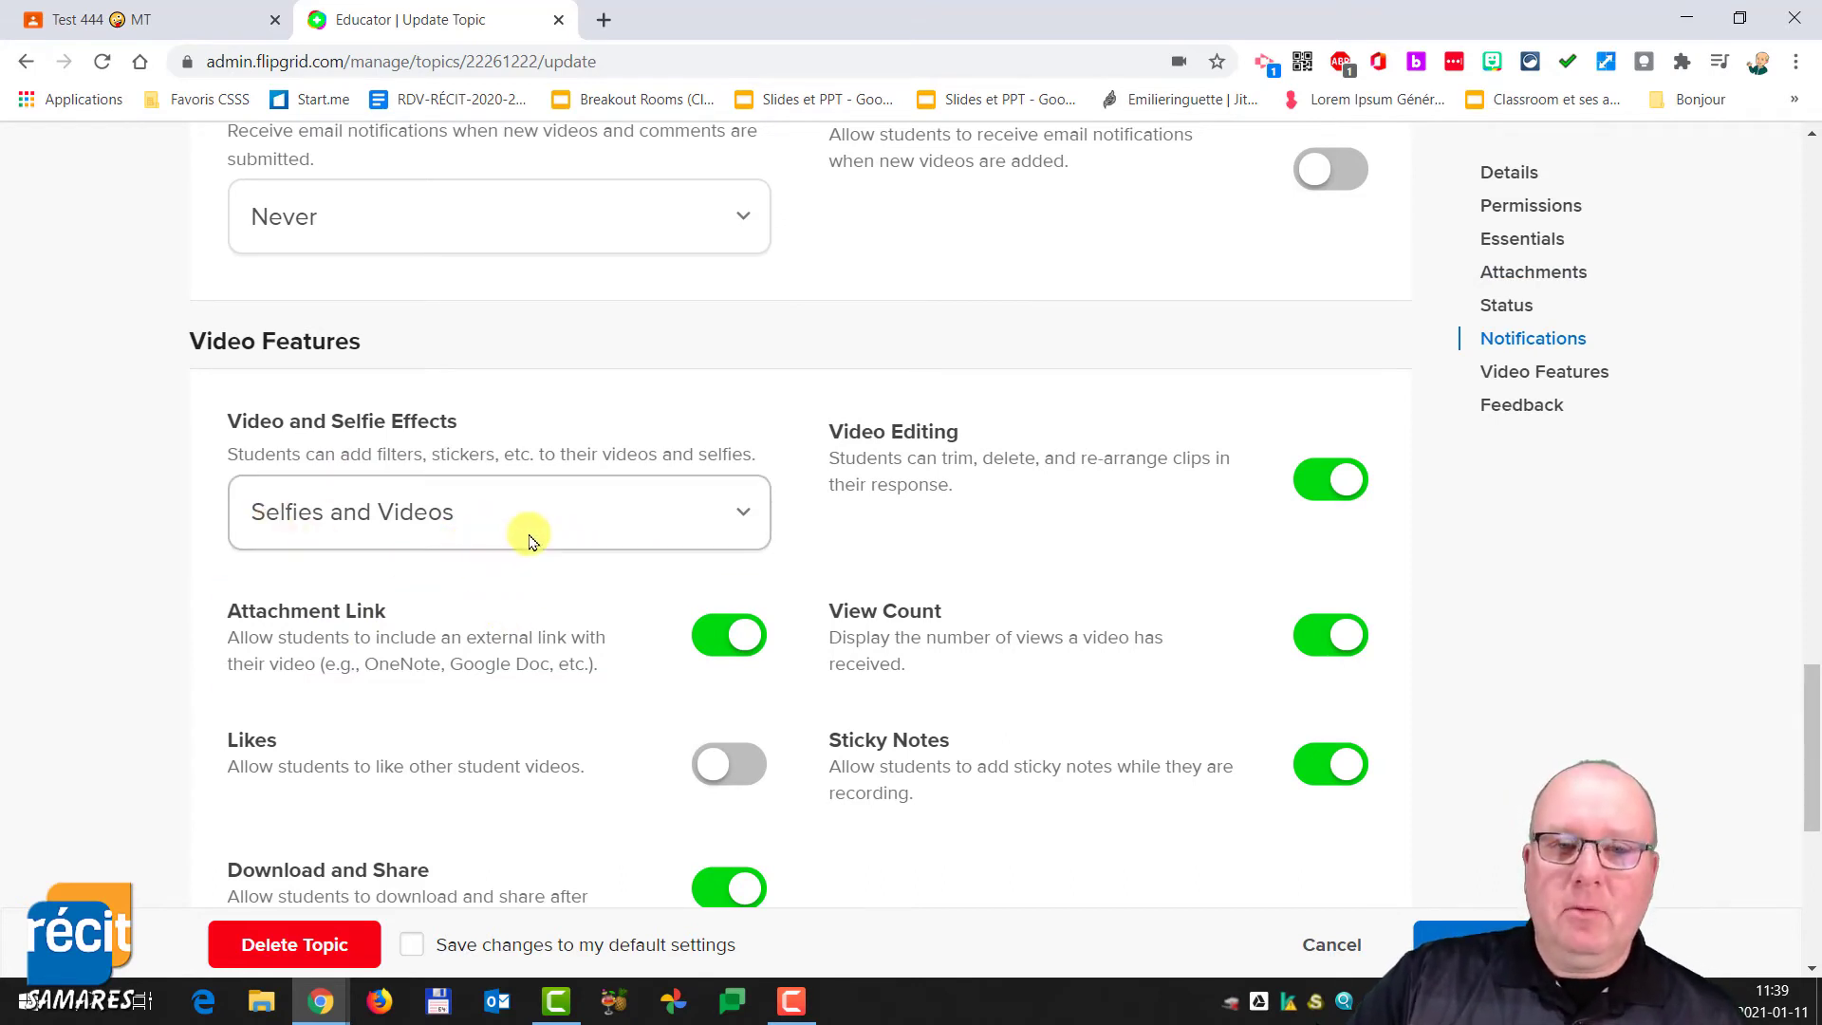
{"action": "scroll", "coordinate": [1044, 723], "scroll_direction": "down", "scroll_amount": 2}
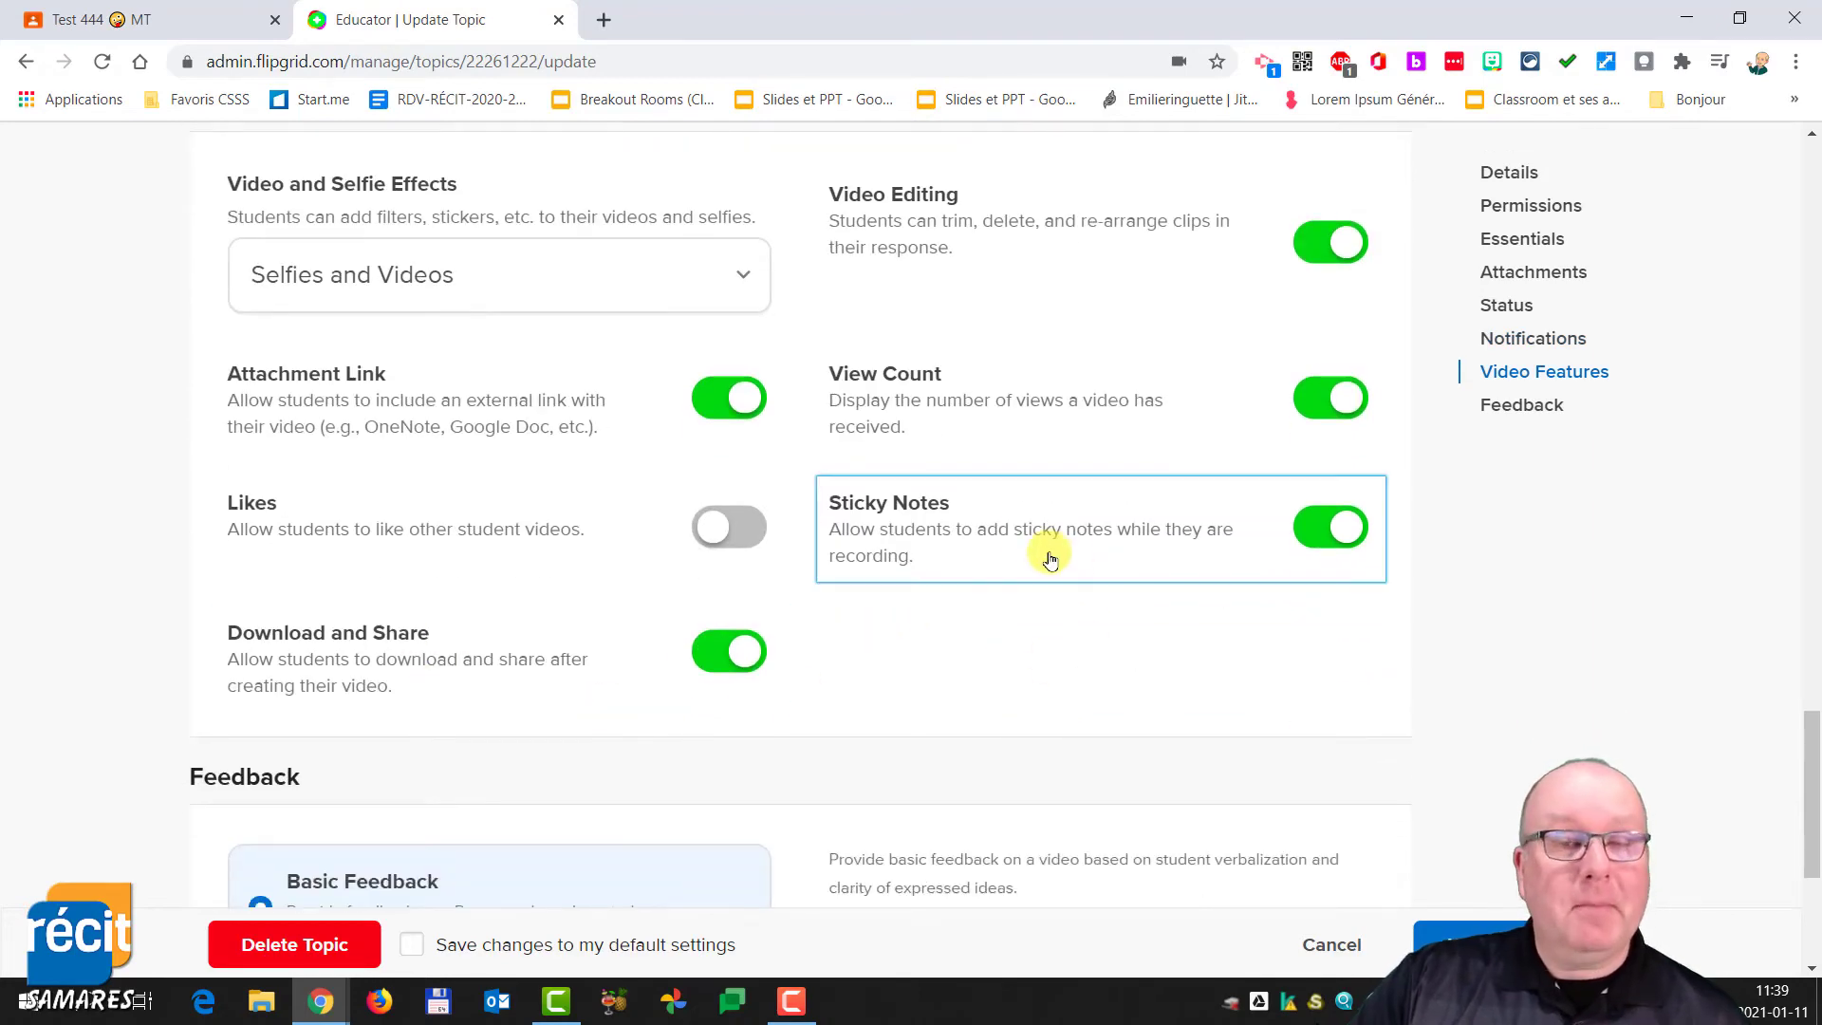
{"action": "scroll", "coordinate": [1051, 579], "scroll_direction": "down", "scroll_amount": 3}
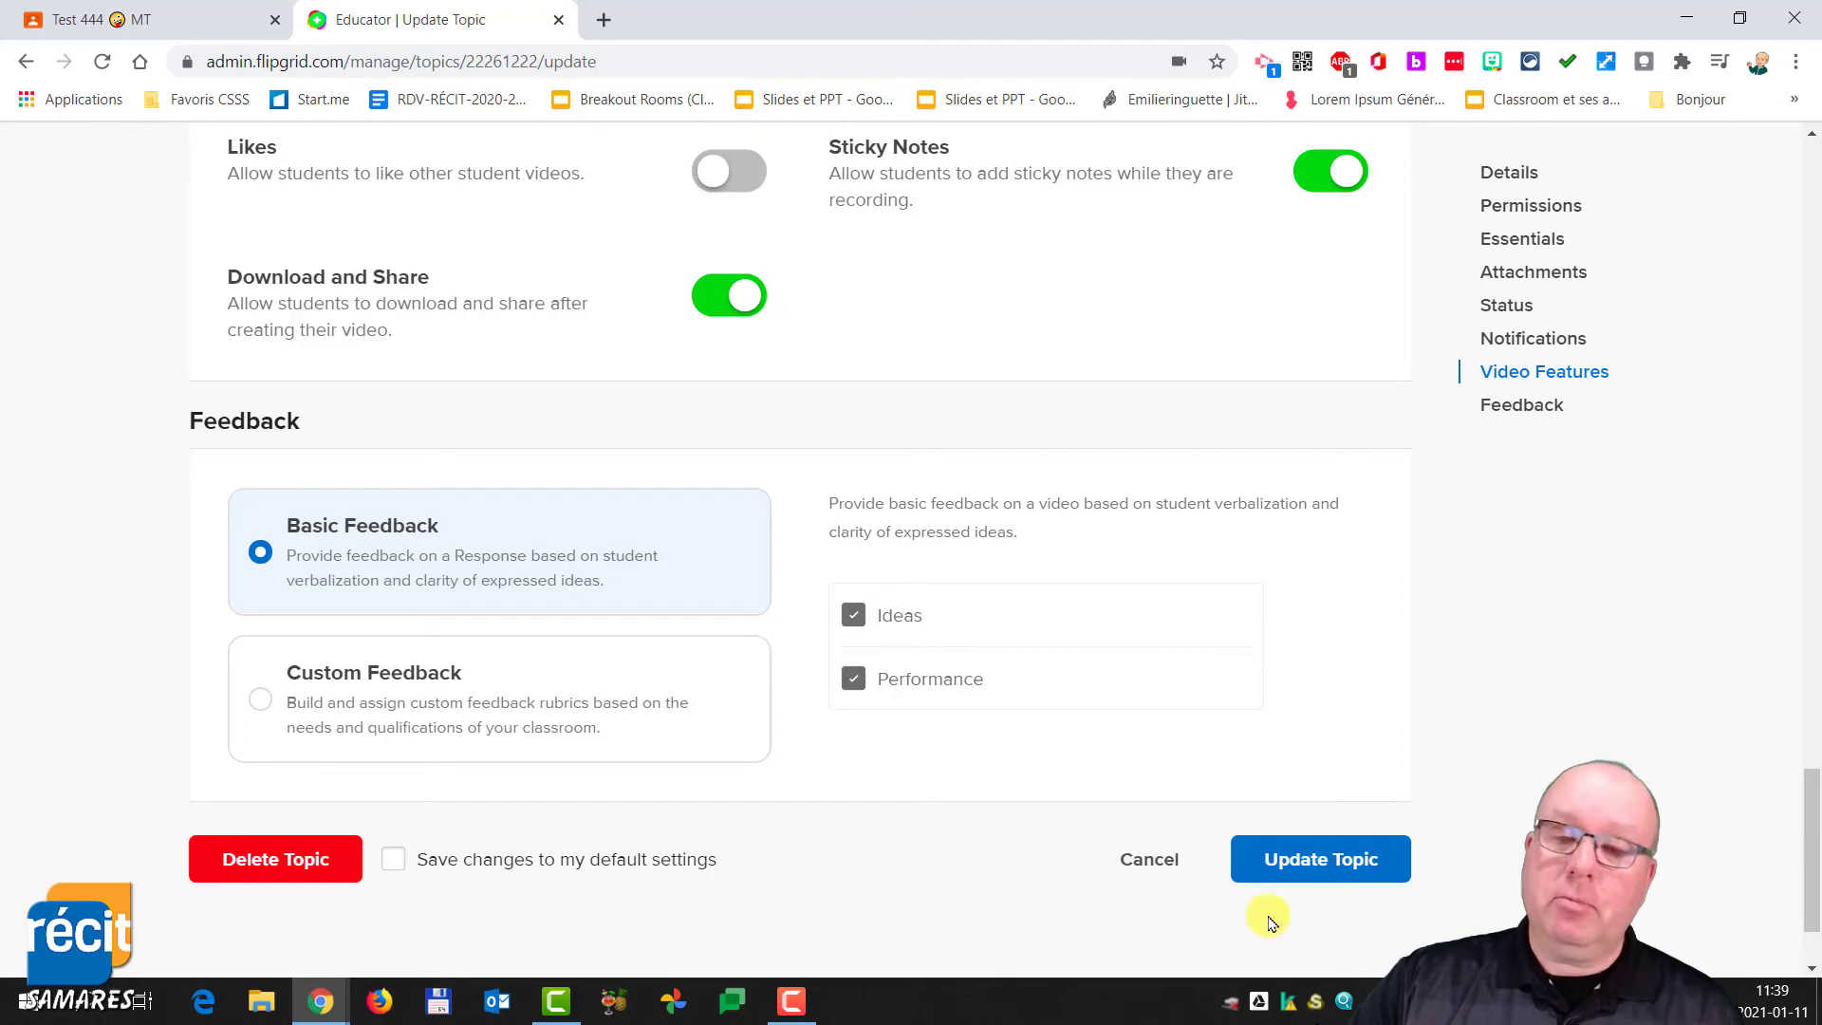
{"action": "left_click", "coordinate": [1333, 860]}
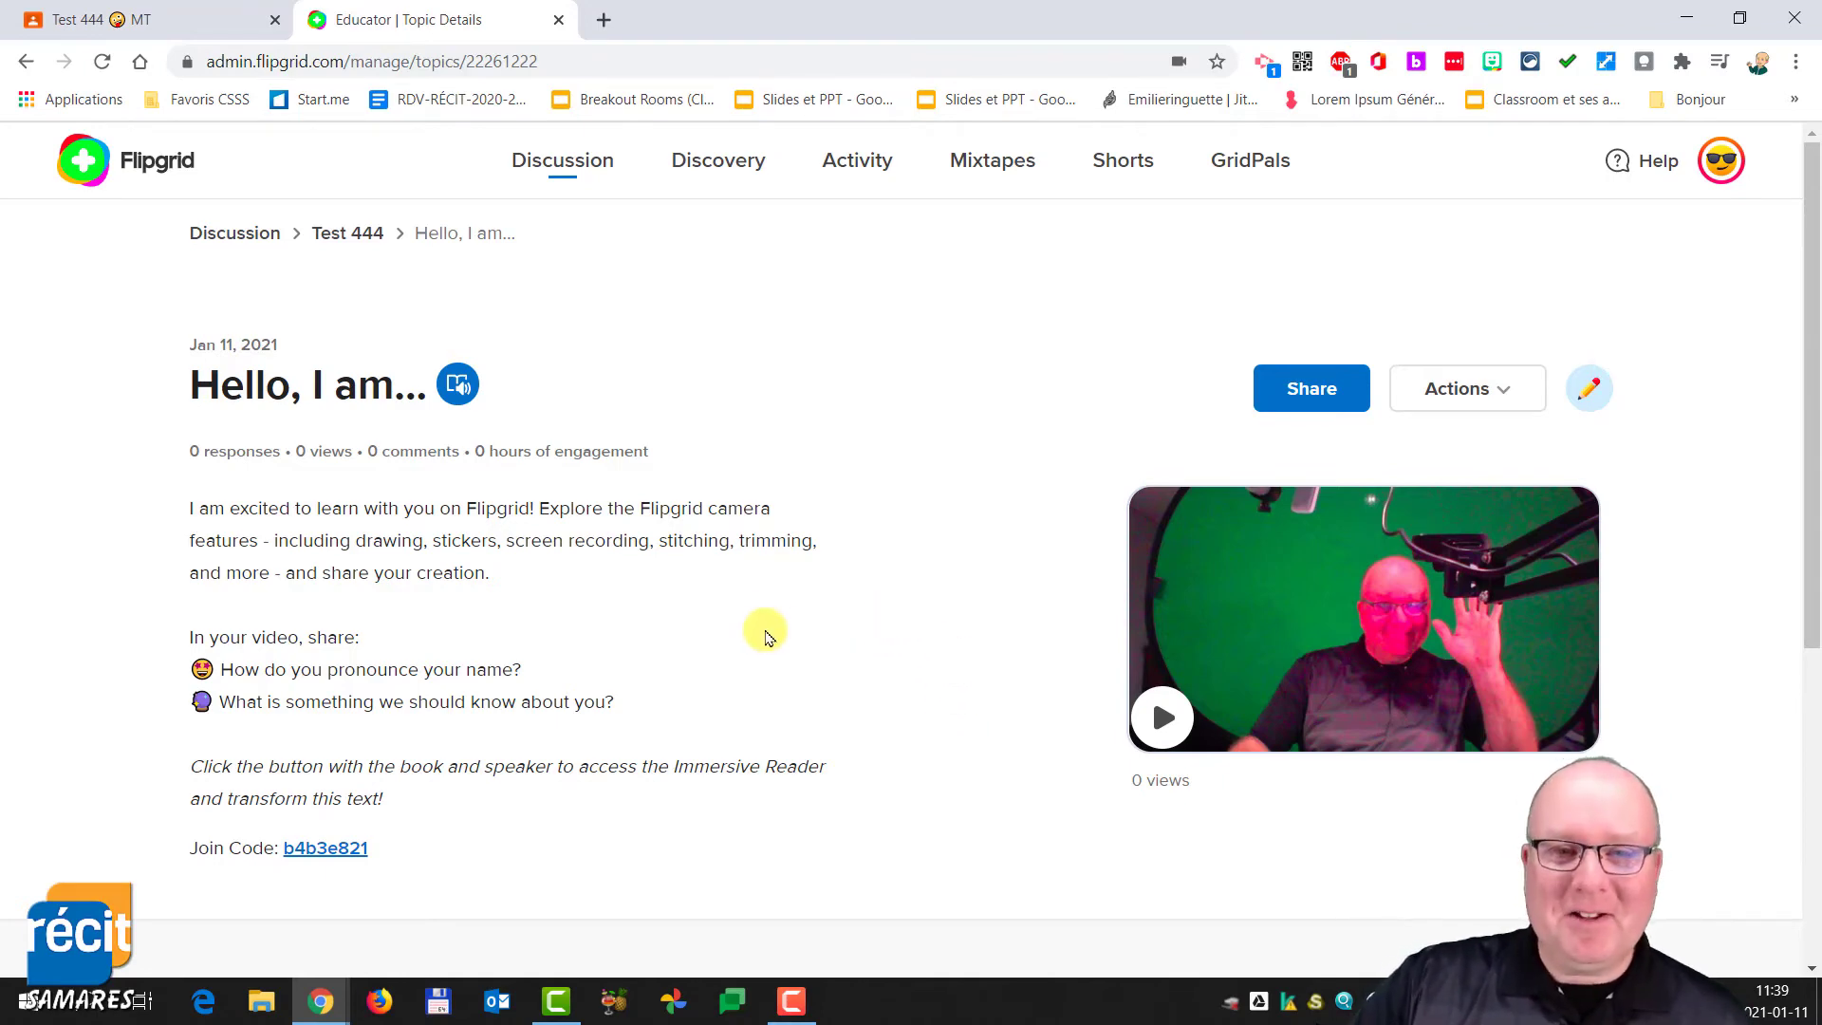
{"action": "scroll", "coordinate": [699, 676], "scroll_direction": "down", "scroll_amount": 5}
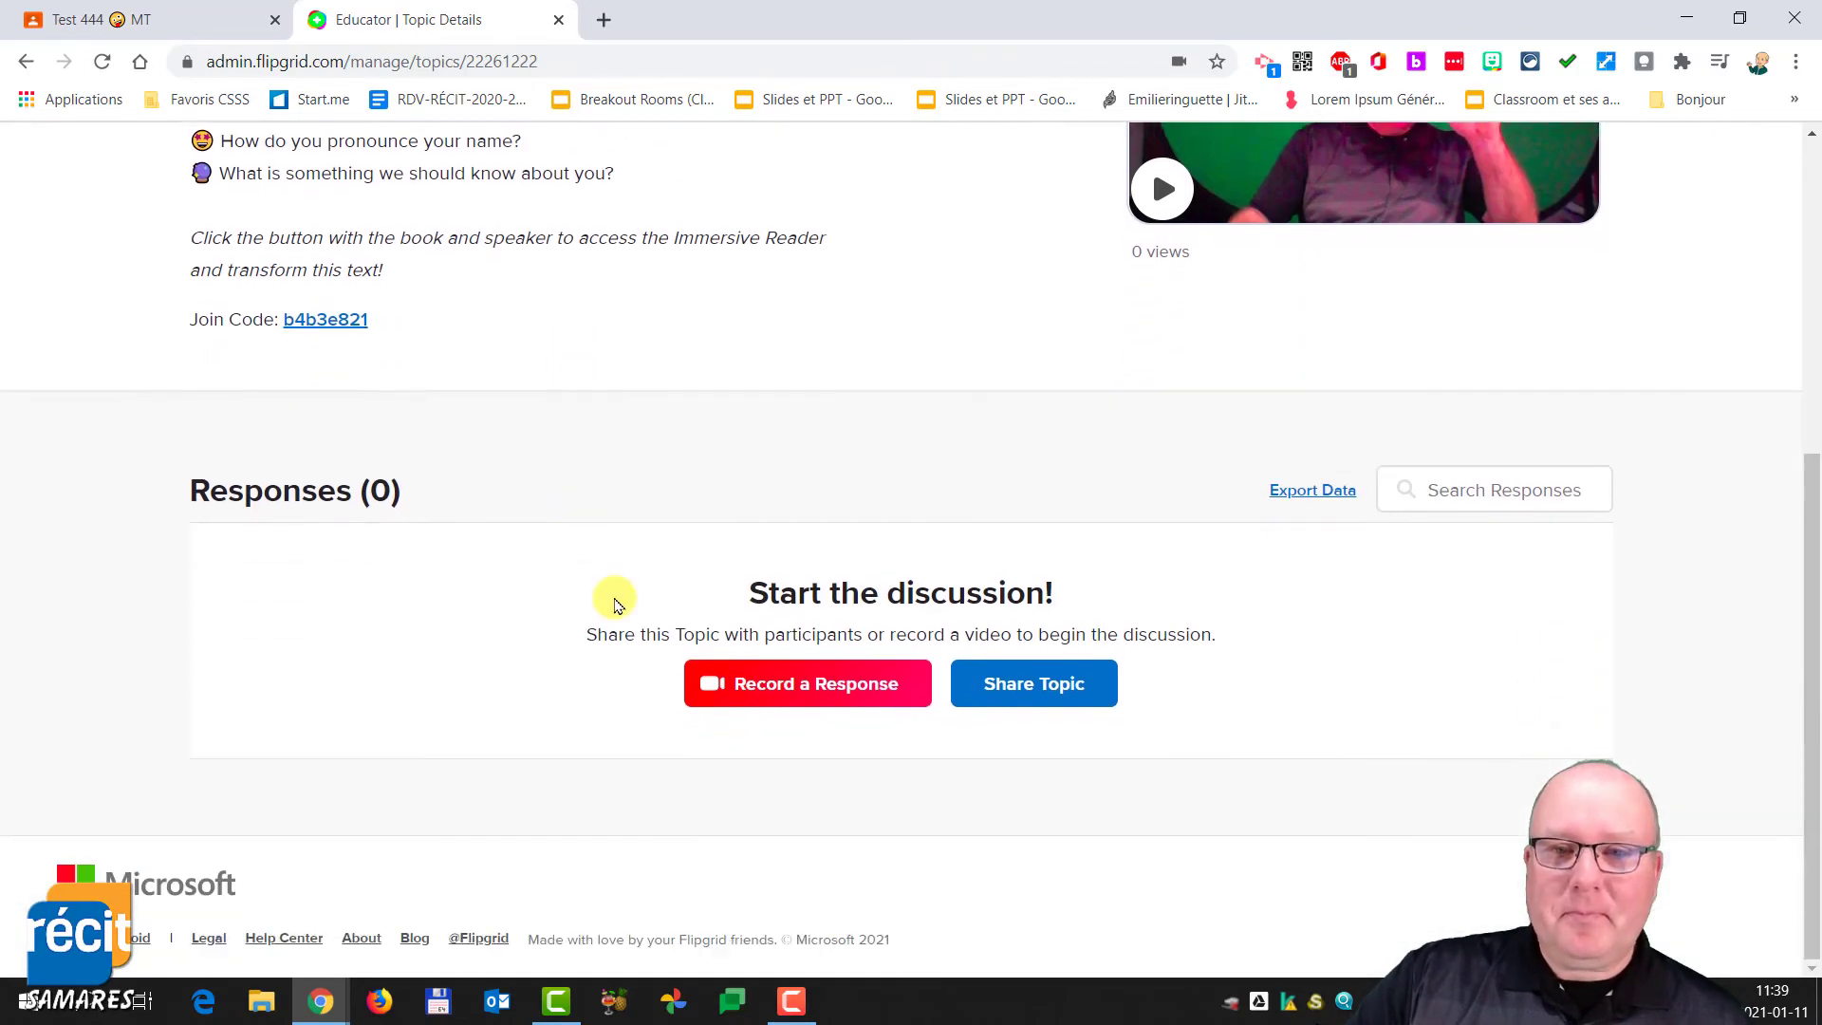
{"action": "scroll", "coordinate": [807, 690], "scroll_direction": "up", "scroll_amount": 5}
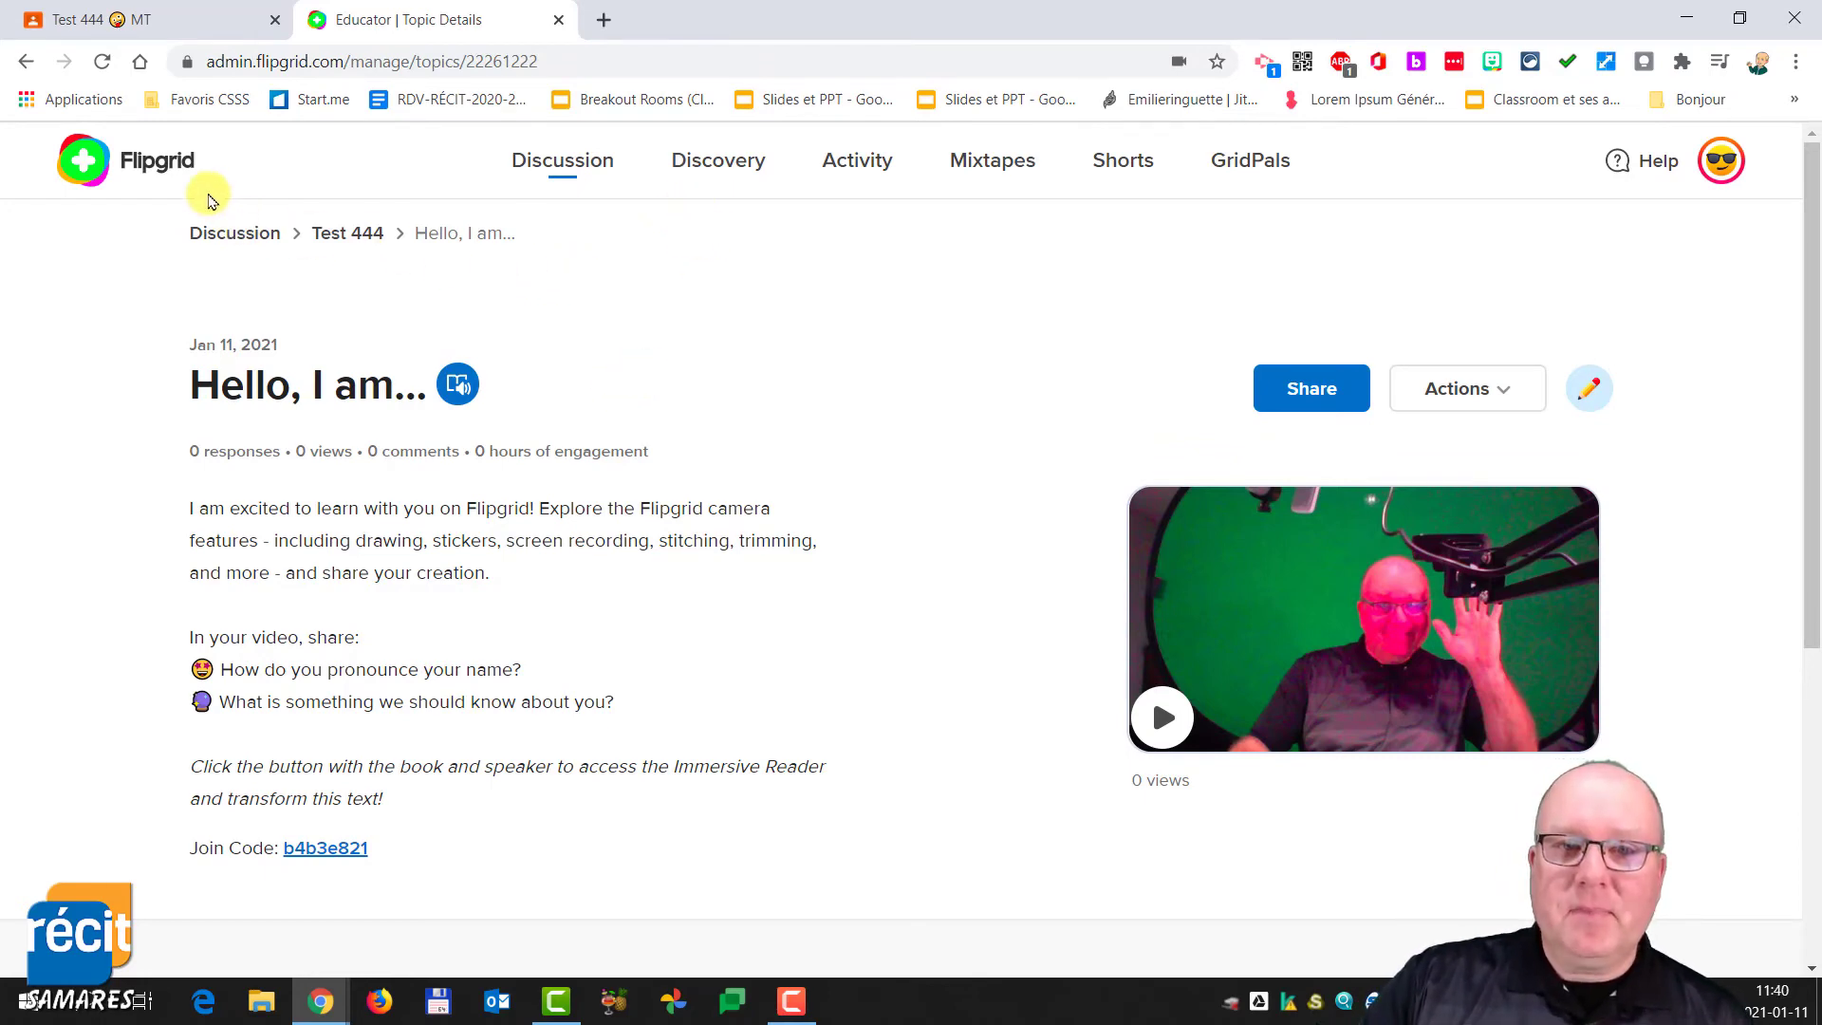
{"action": "left_click", "coordinate": [370, 236]}
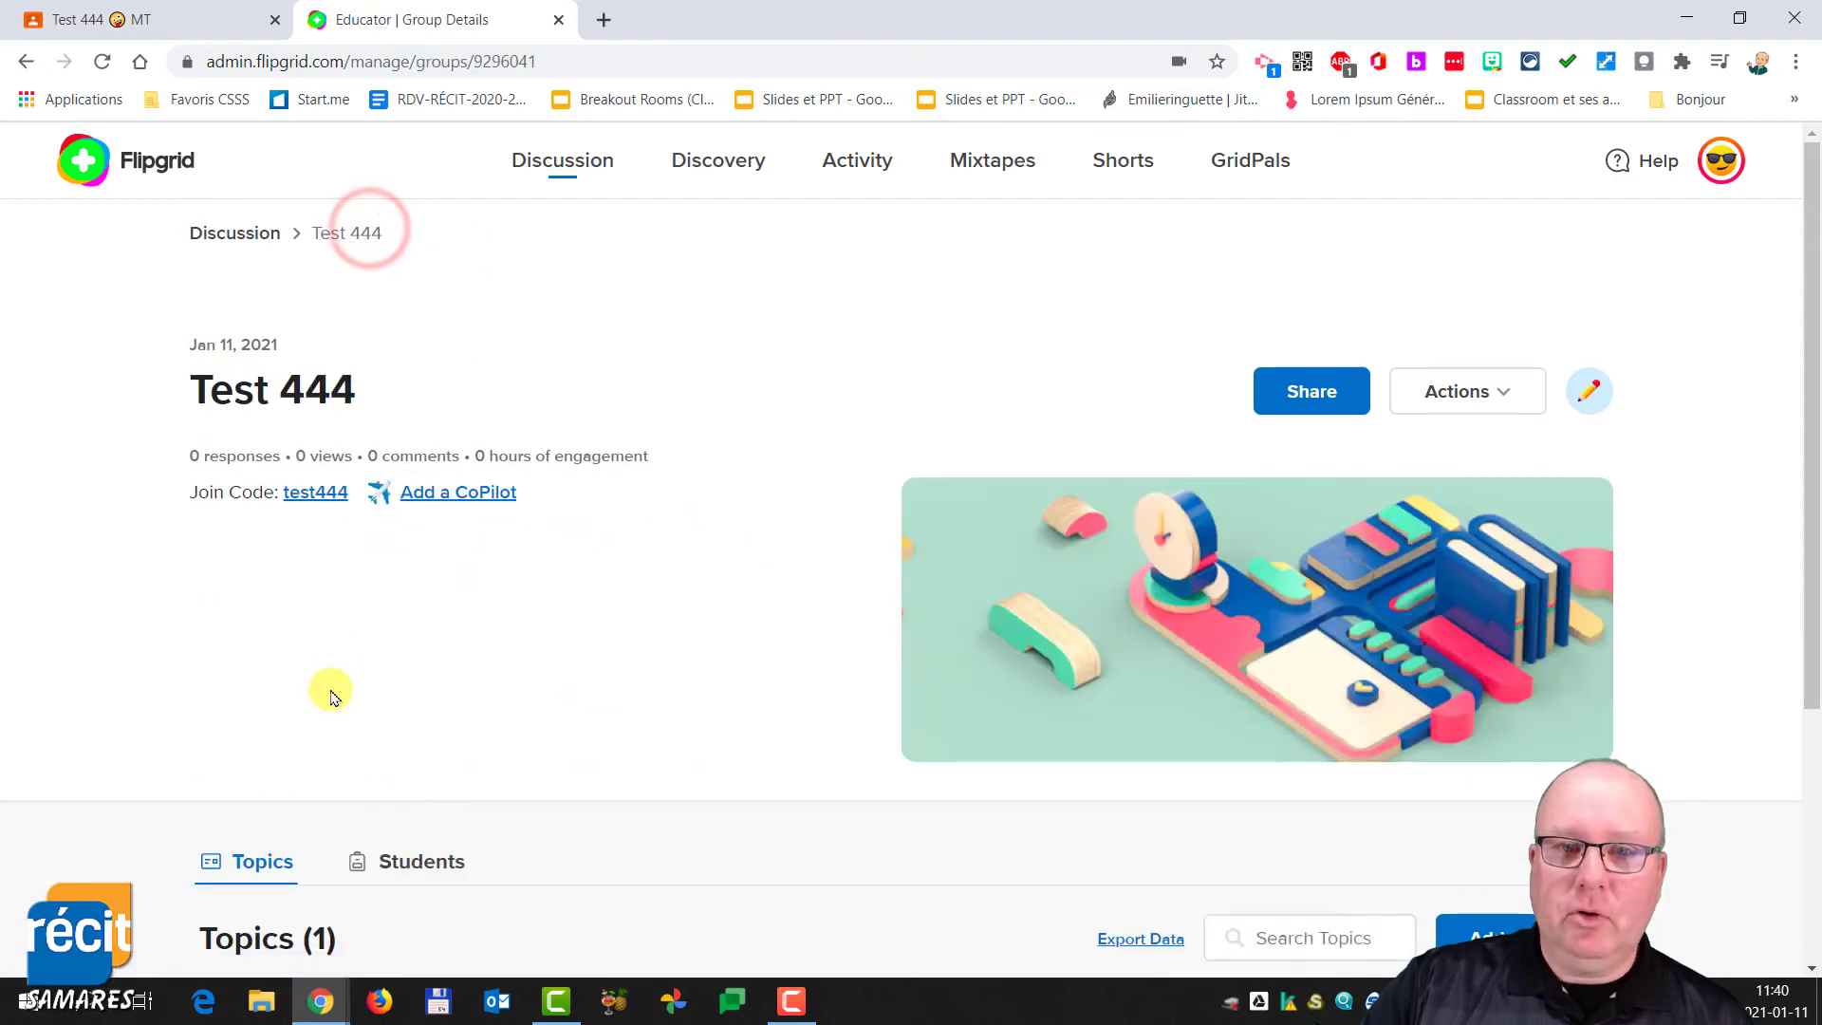
{"action": "scroll", "coordinate": [378, 594], "scroll_direction": "down", "scroll_amount": 4}
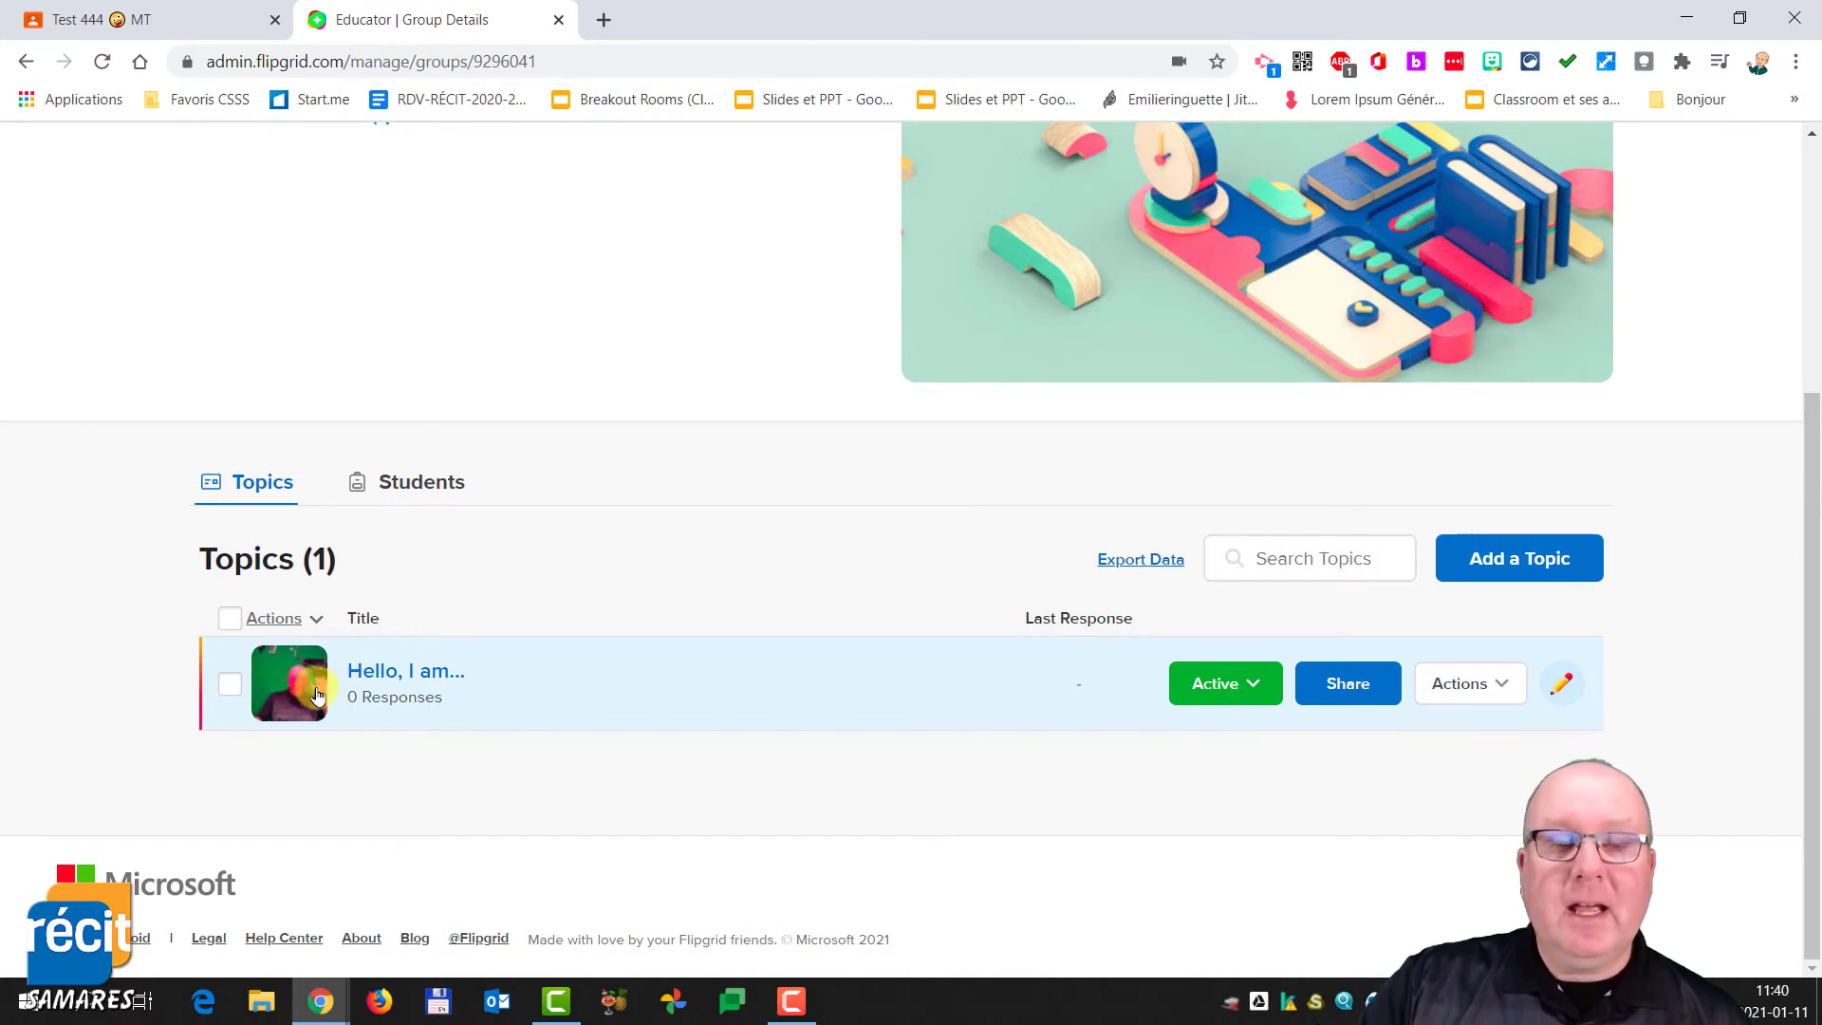
{"action": "scroll", "coordinate": [399, 480], "scroll_direction": "up", "scroll_amount": 5}
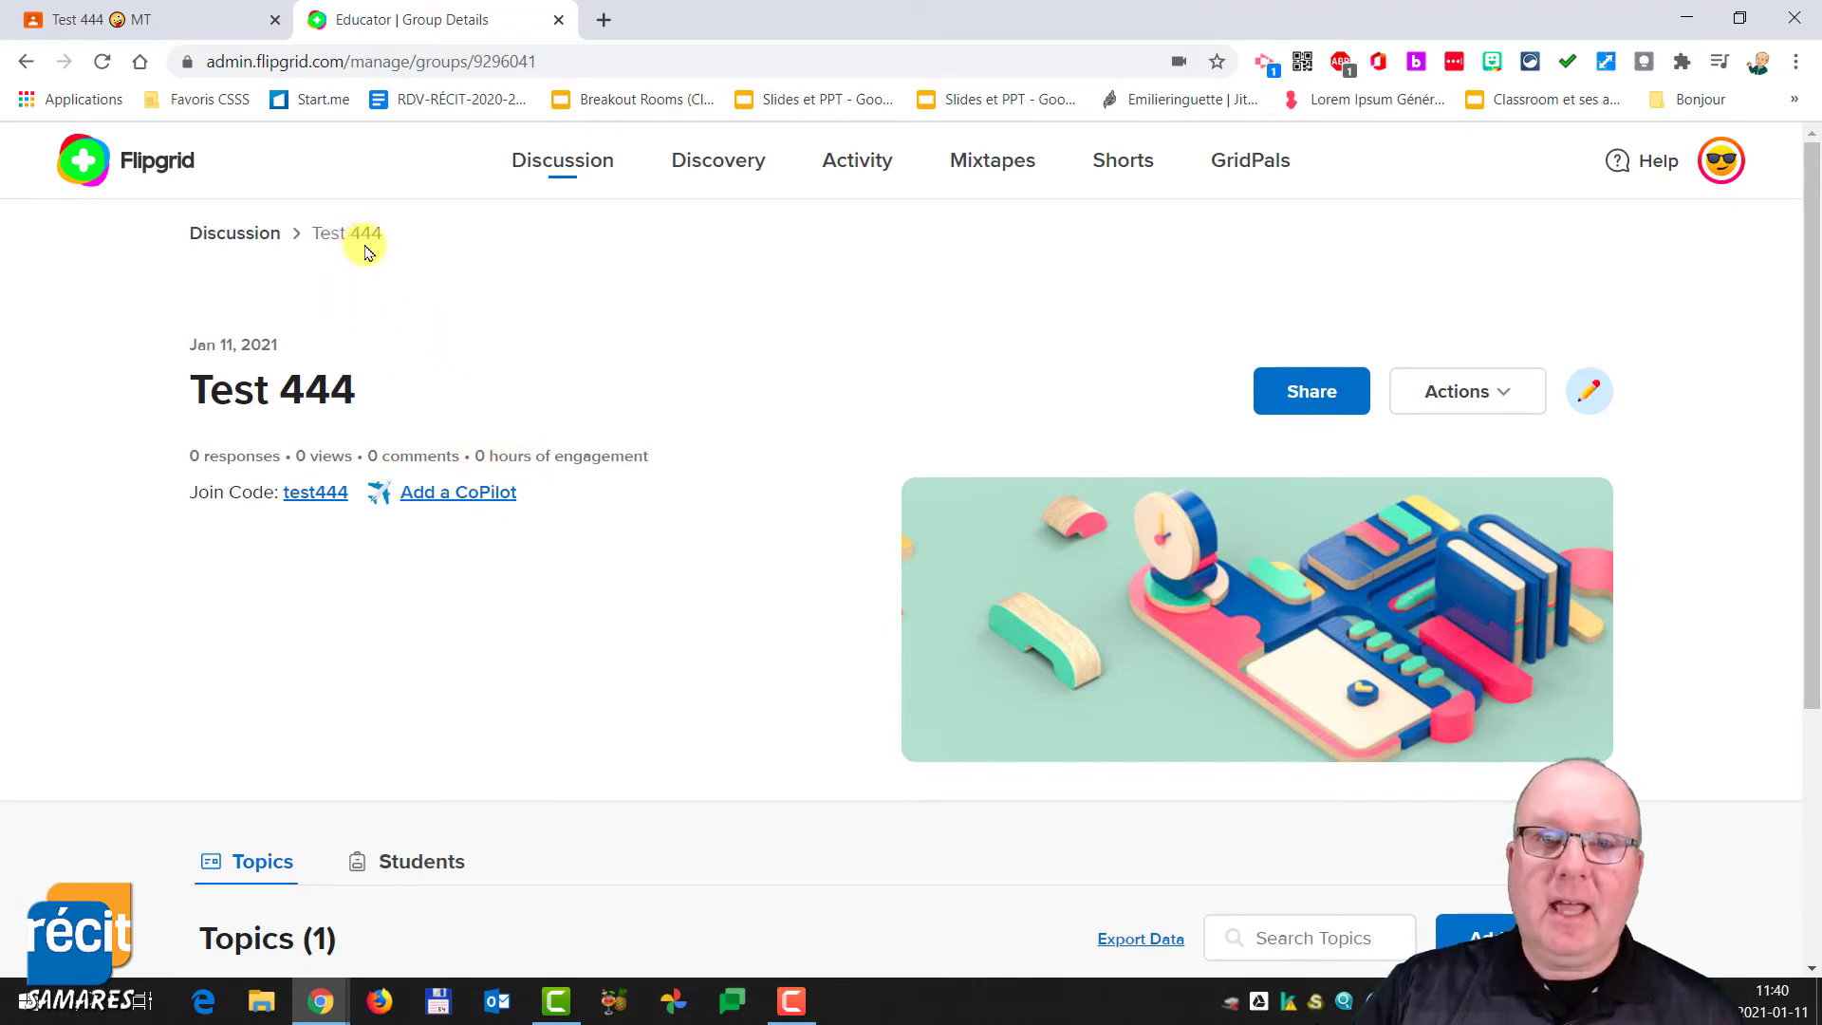
{"action": "scroll", "coordinate": [415, 390], "scroll_direction": "down", "scroll_amount": 4}
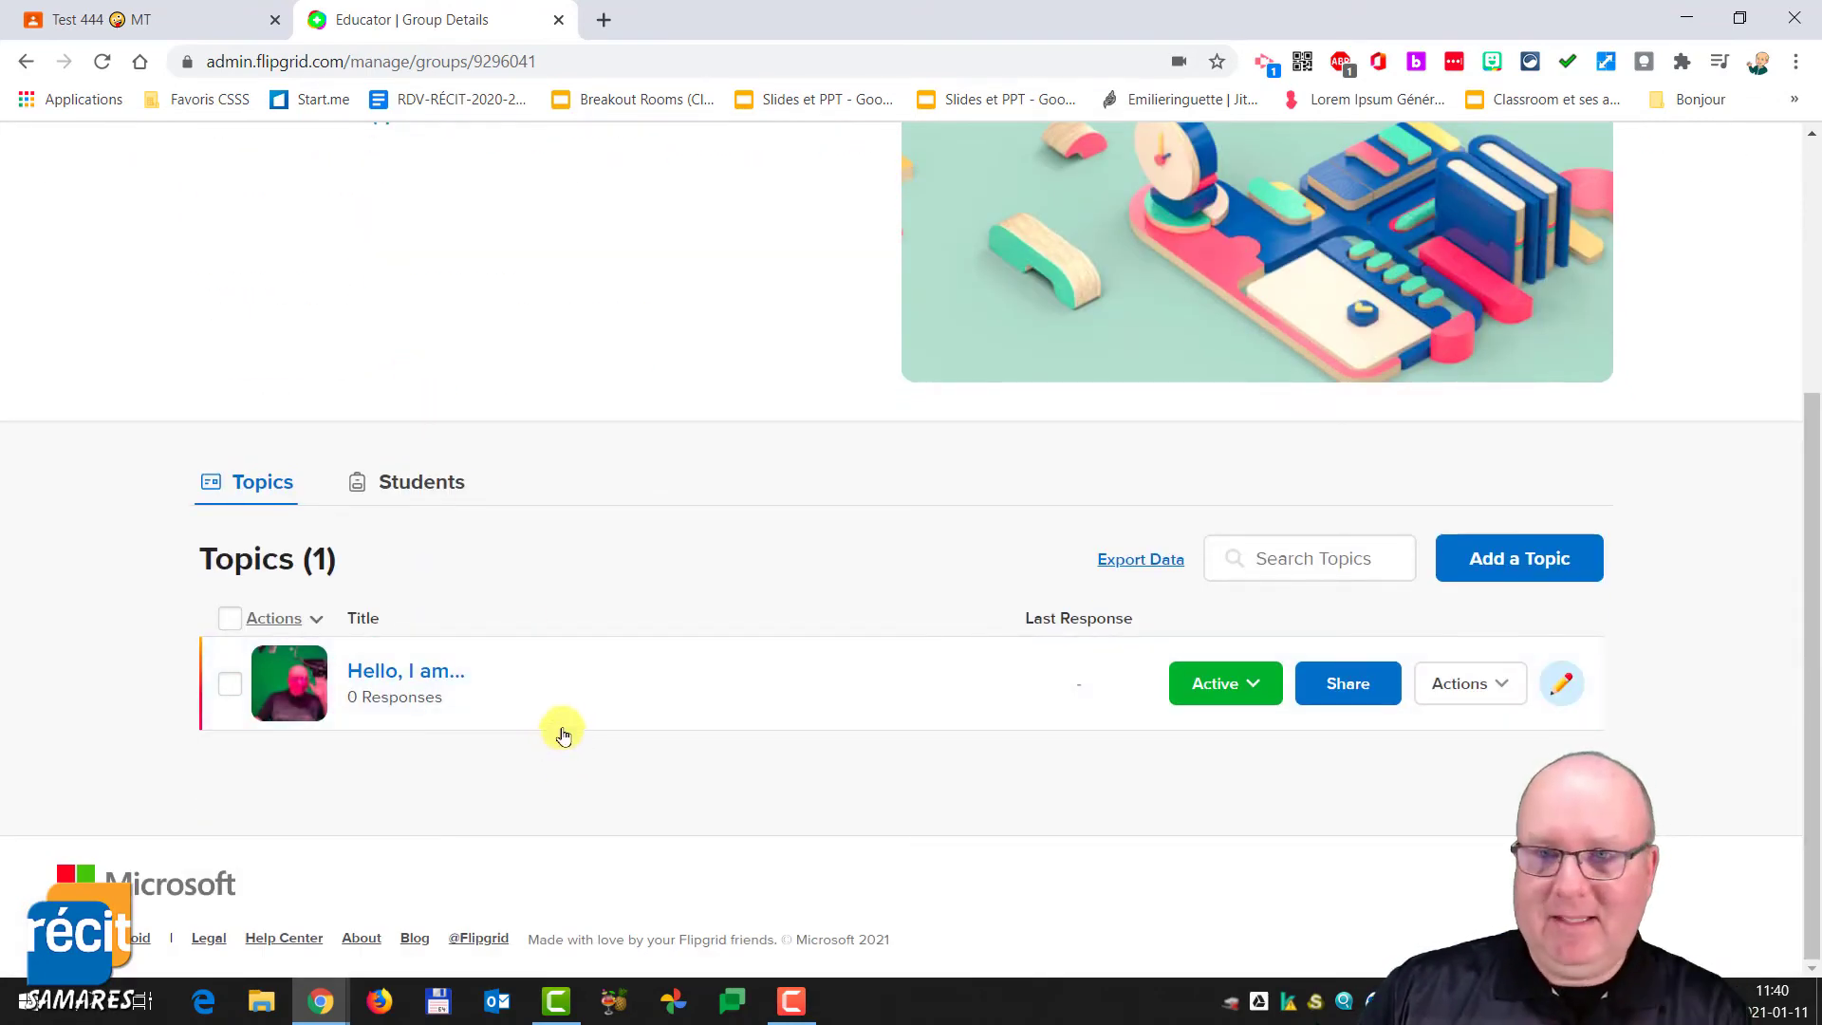
- Copy the Hello topic's join link from its share dialog and close the dialog
{"action": "left_click", "coordinate": [1347, 687]}
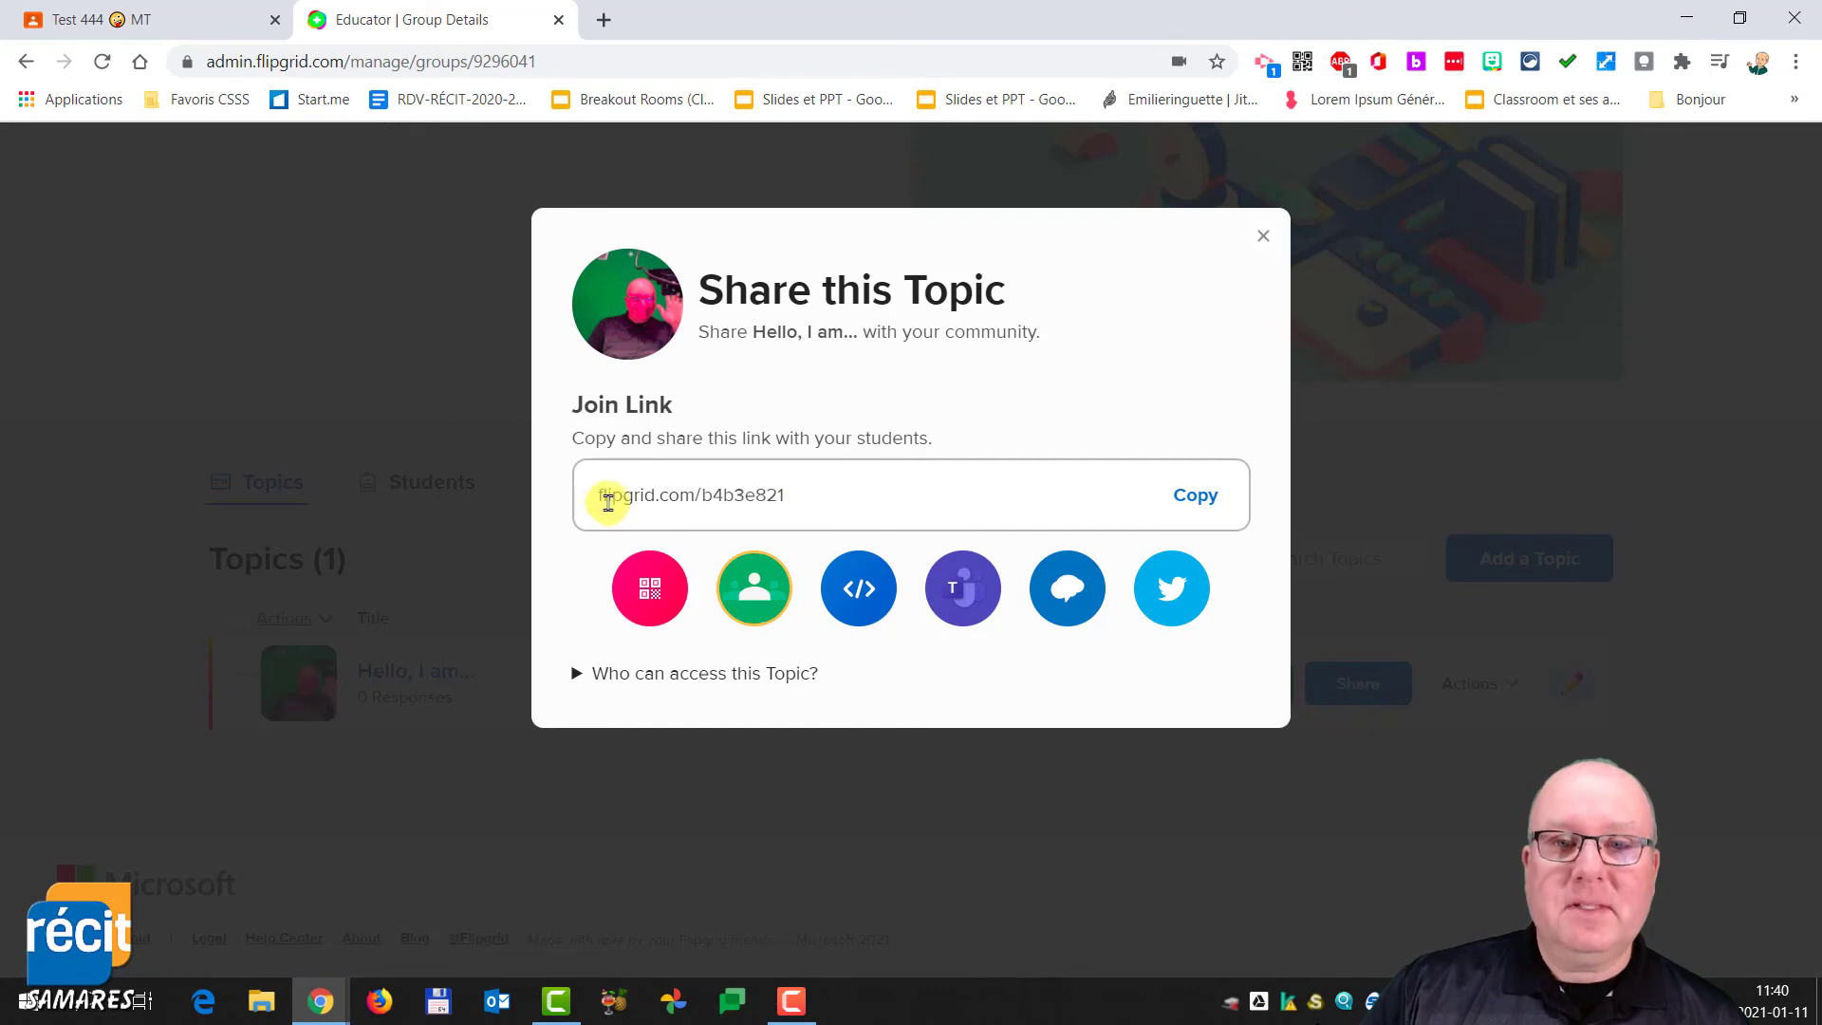
{"action": "left_click", "coordinate": [1197, 496]}
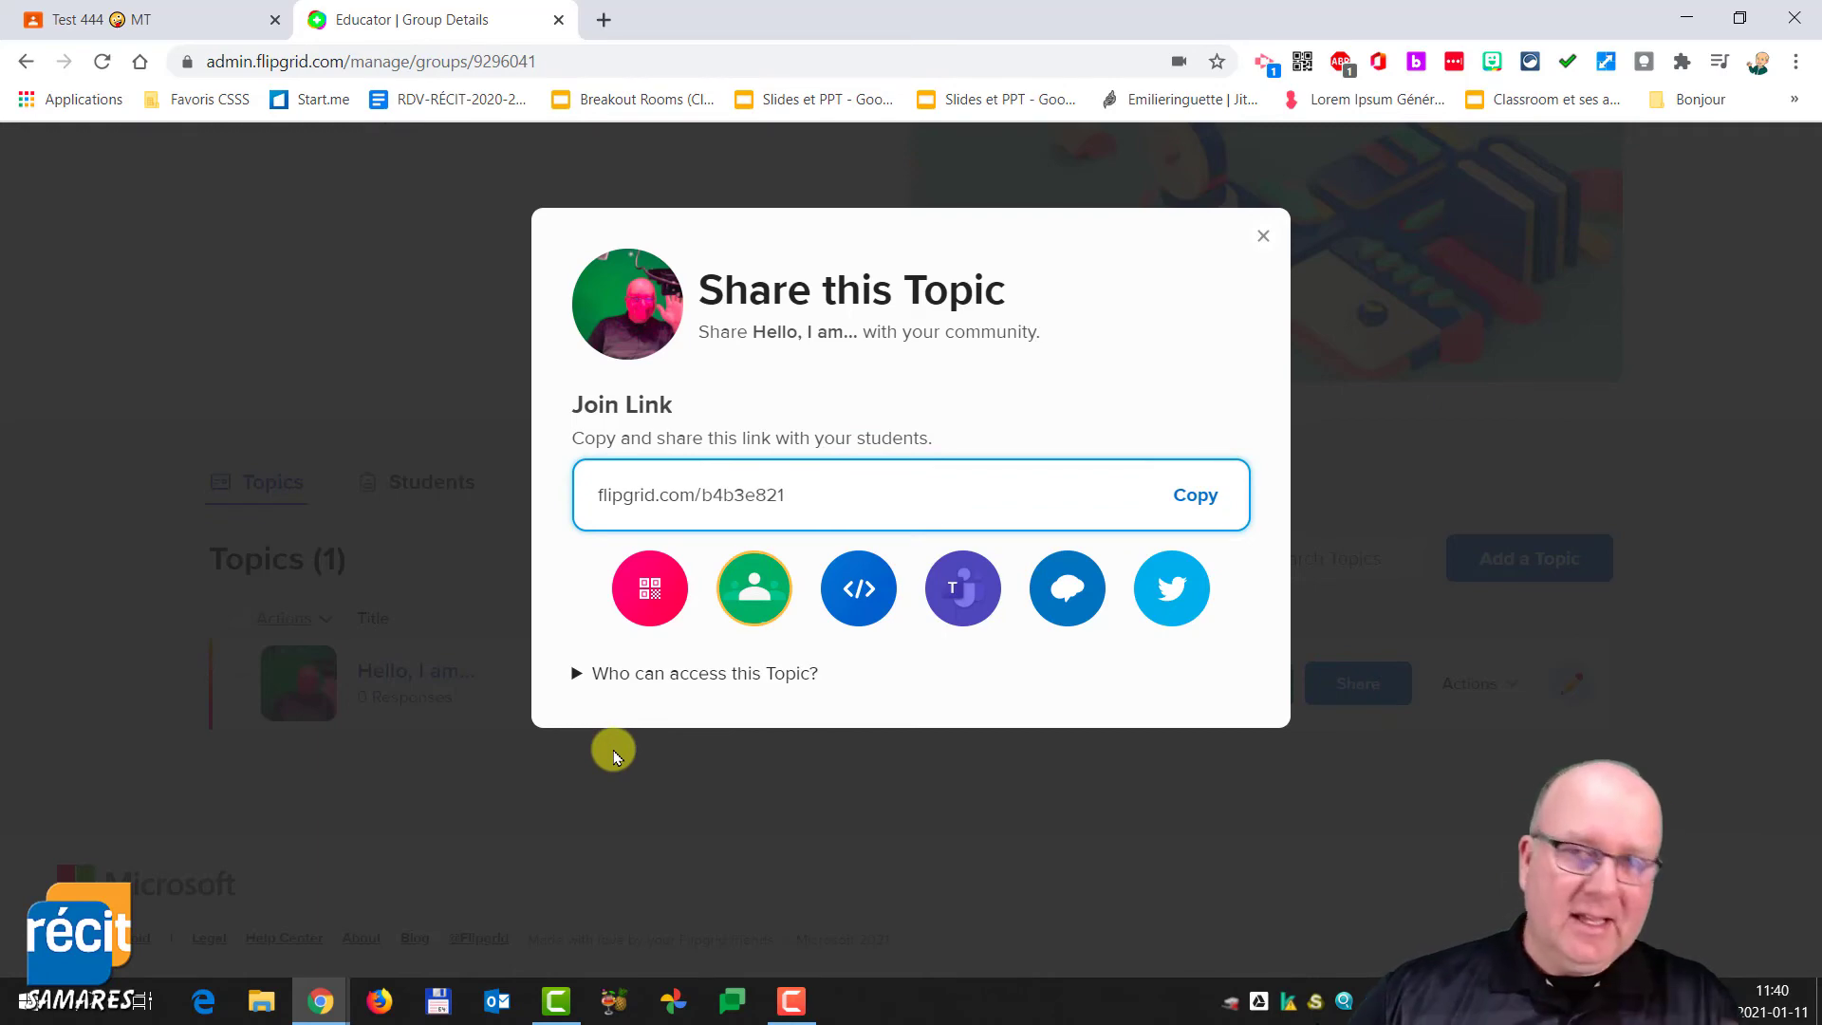
{"action": "left_click", "coordinate": [375, 357]}
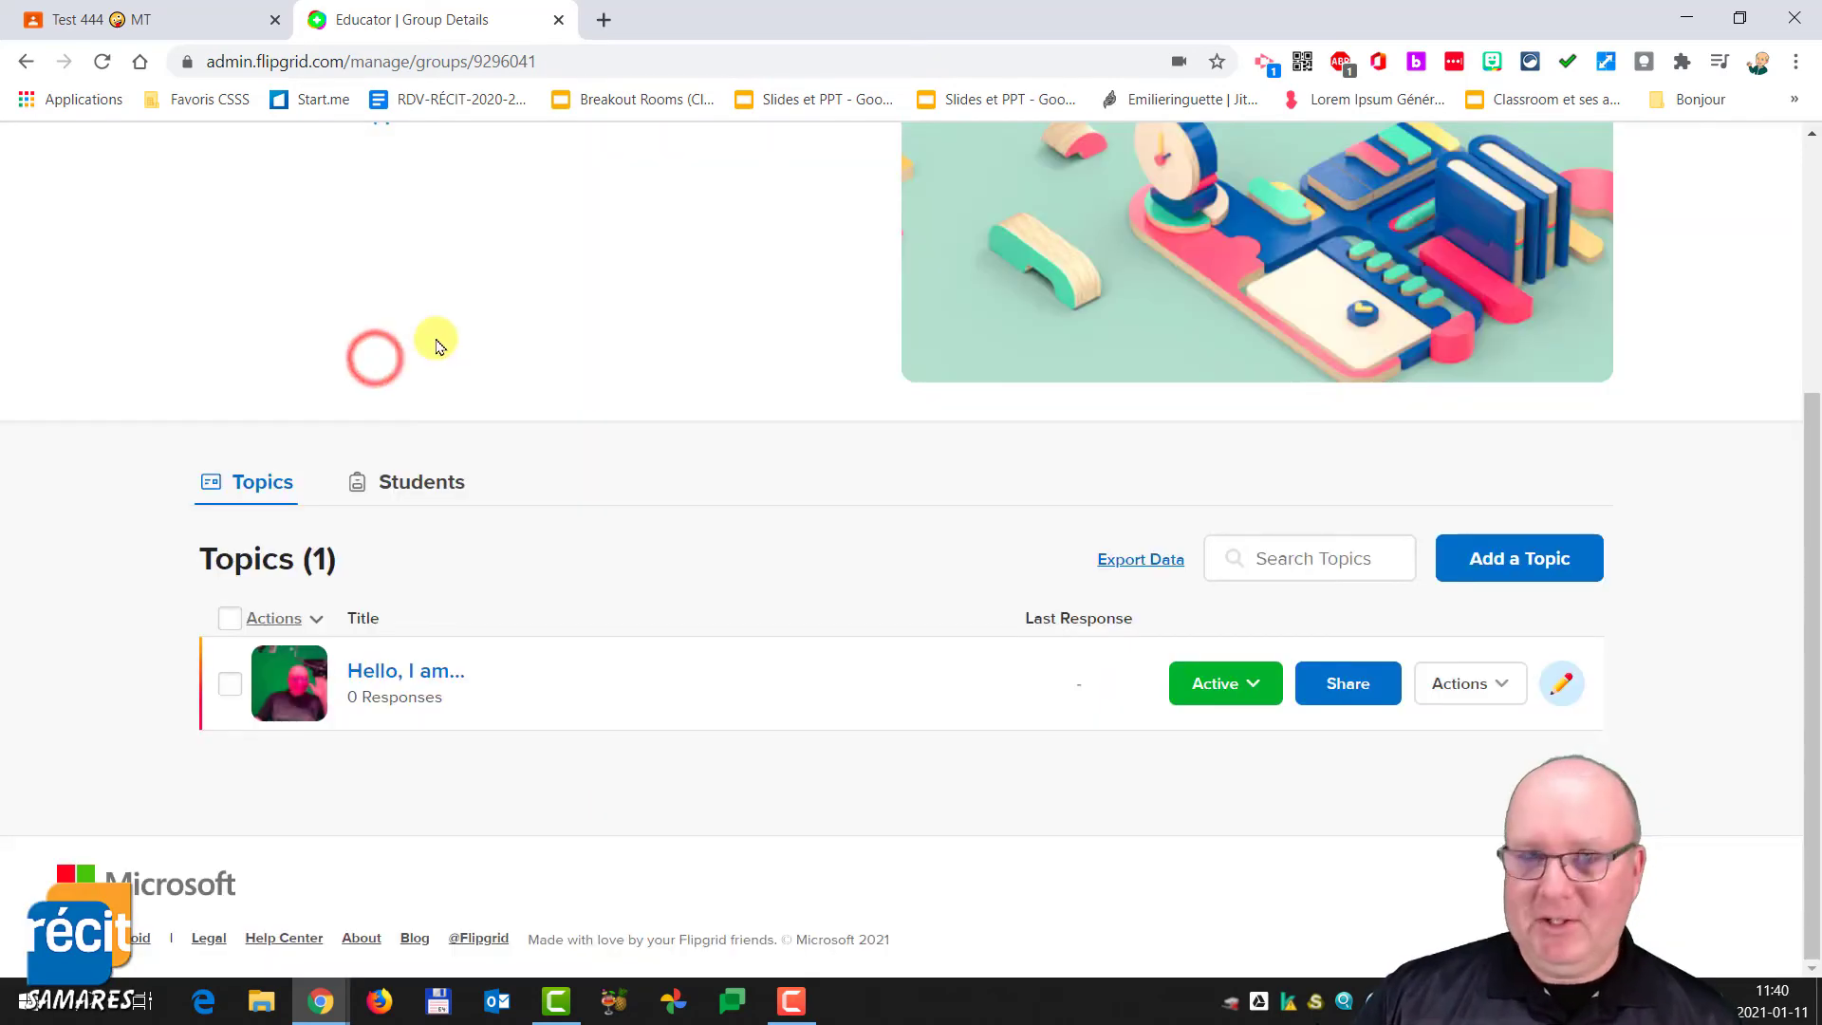
- Switch to the Google Classroom tab and create a new assignment titled Question #1 in Travaux et devoirs
{"action": "left_click", "coordinate": [144, 19]}
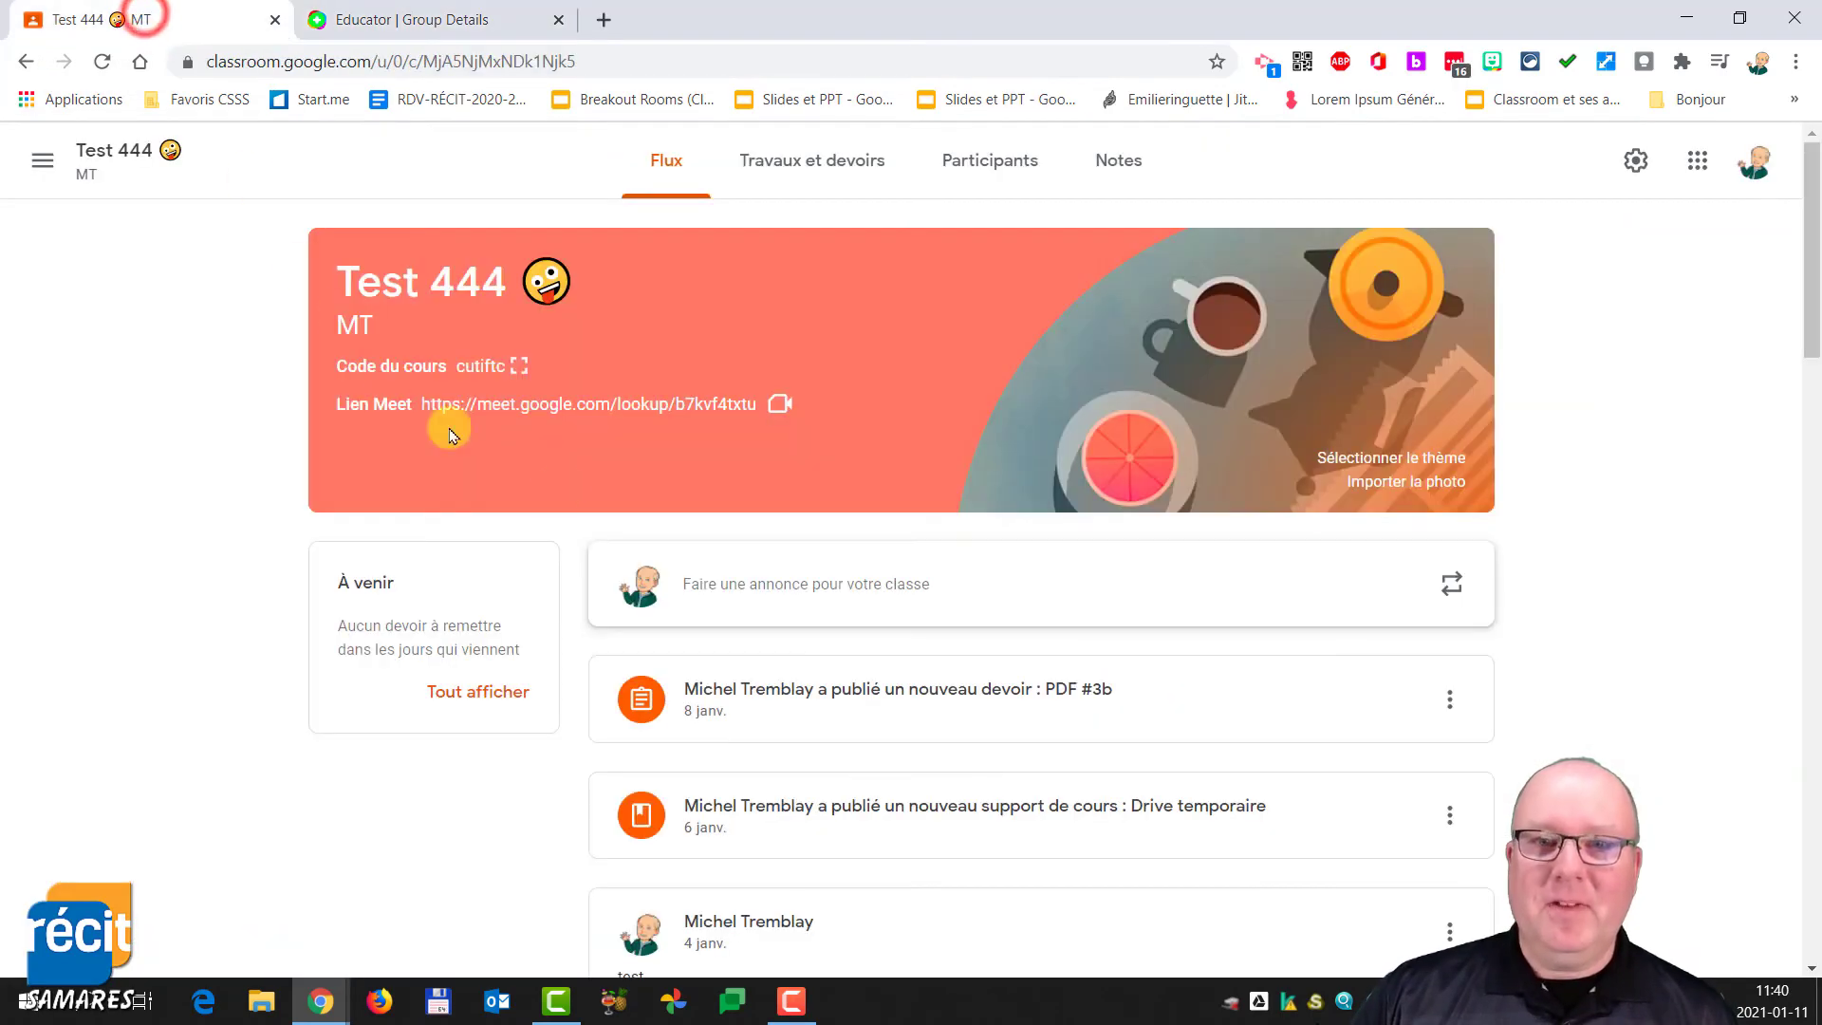
{"action": "left_click", "coordinate": [795, 167]}
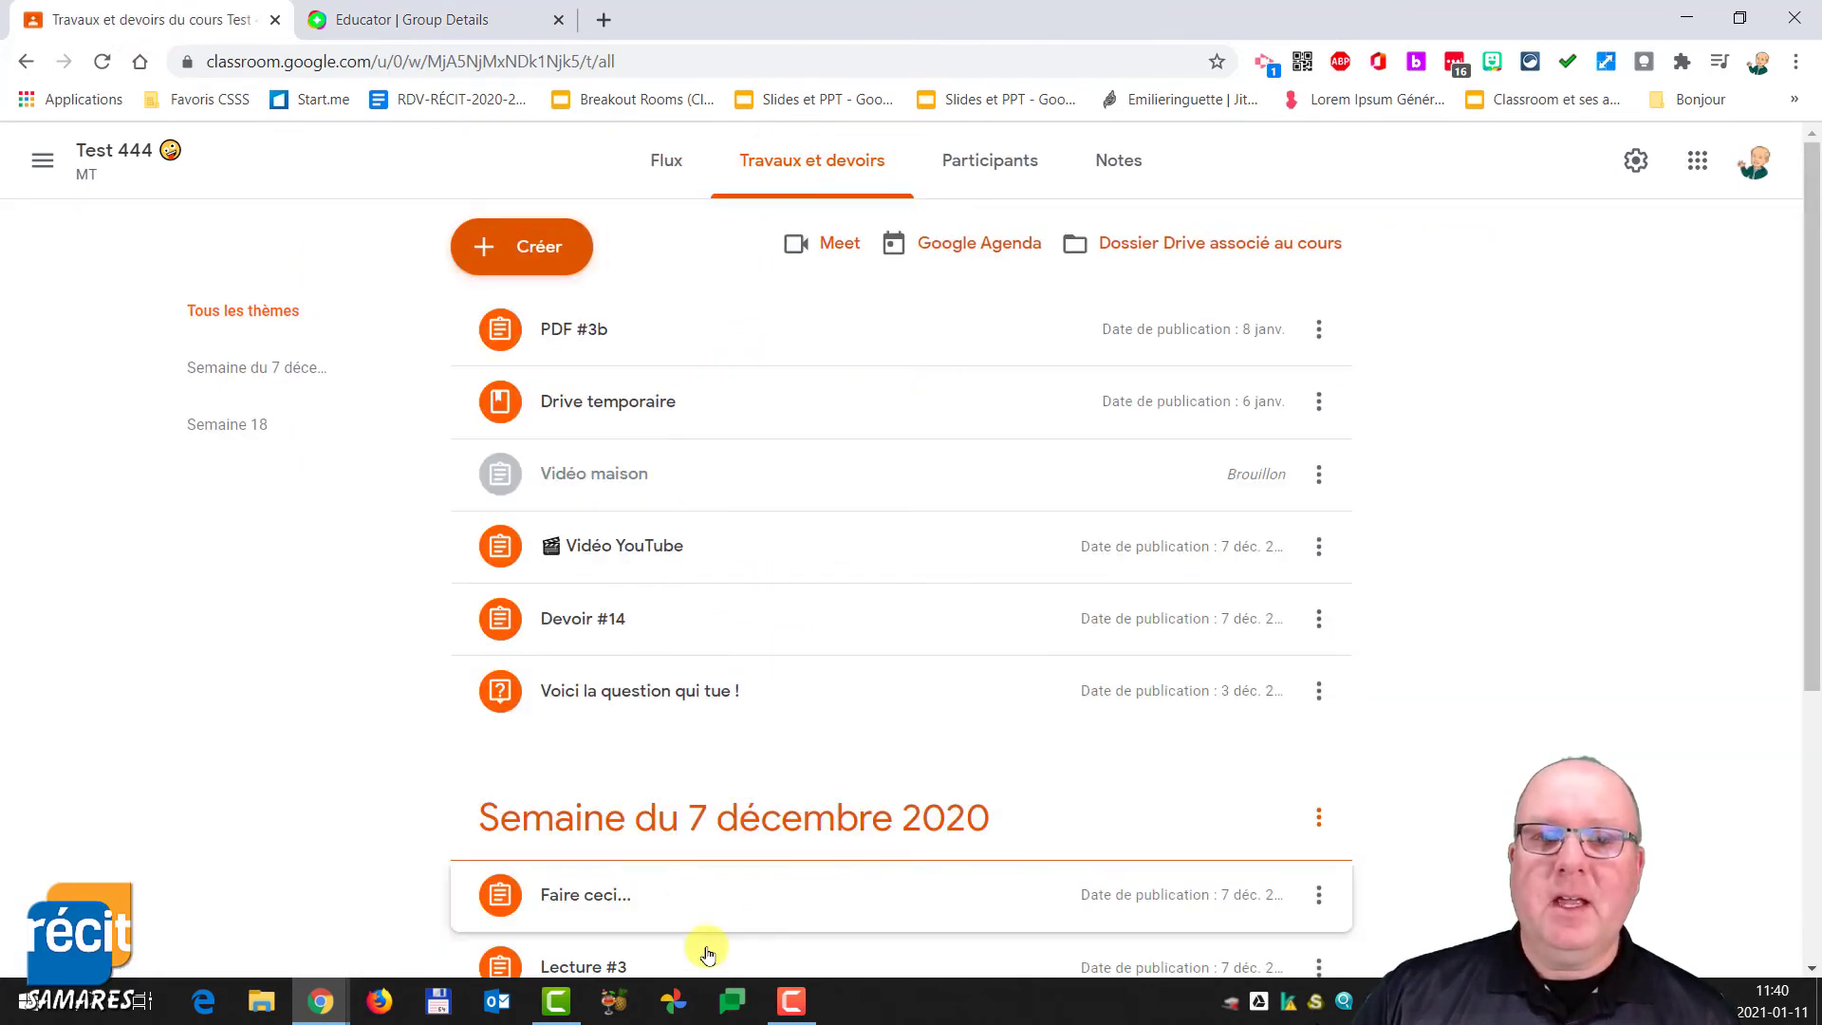
{"action": "left_click", "coordinate": [506, 246]}
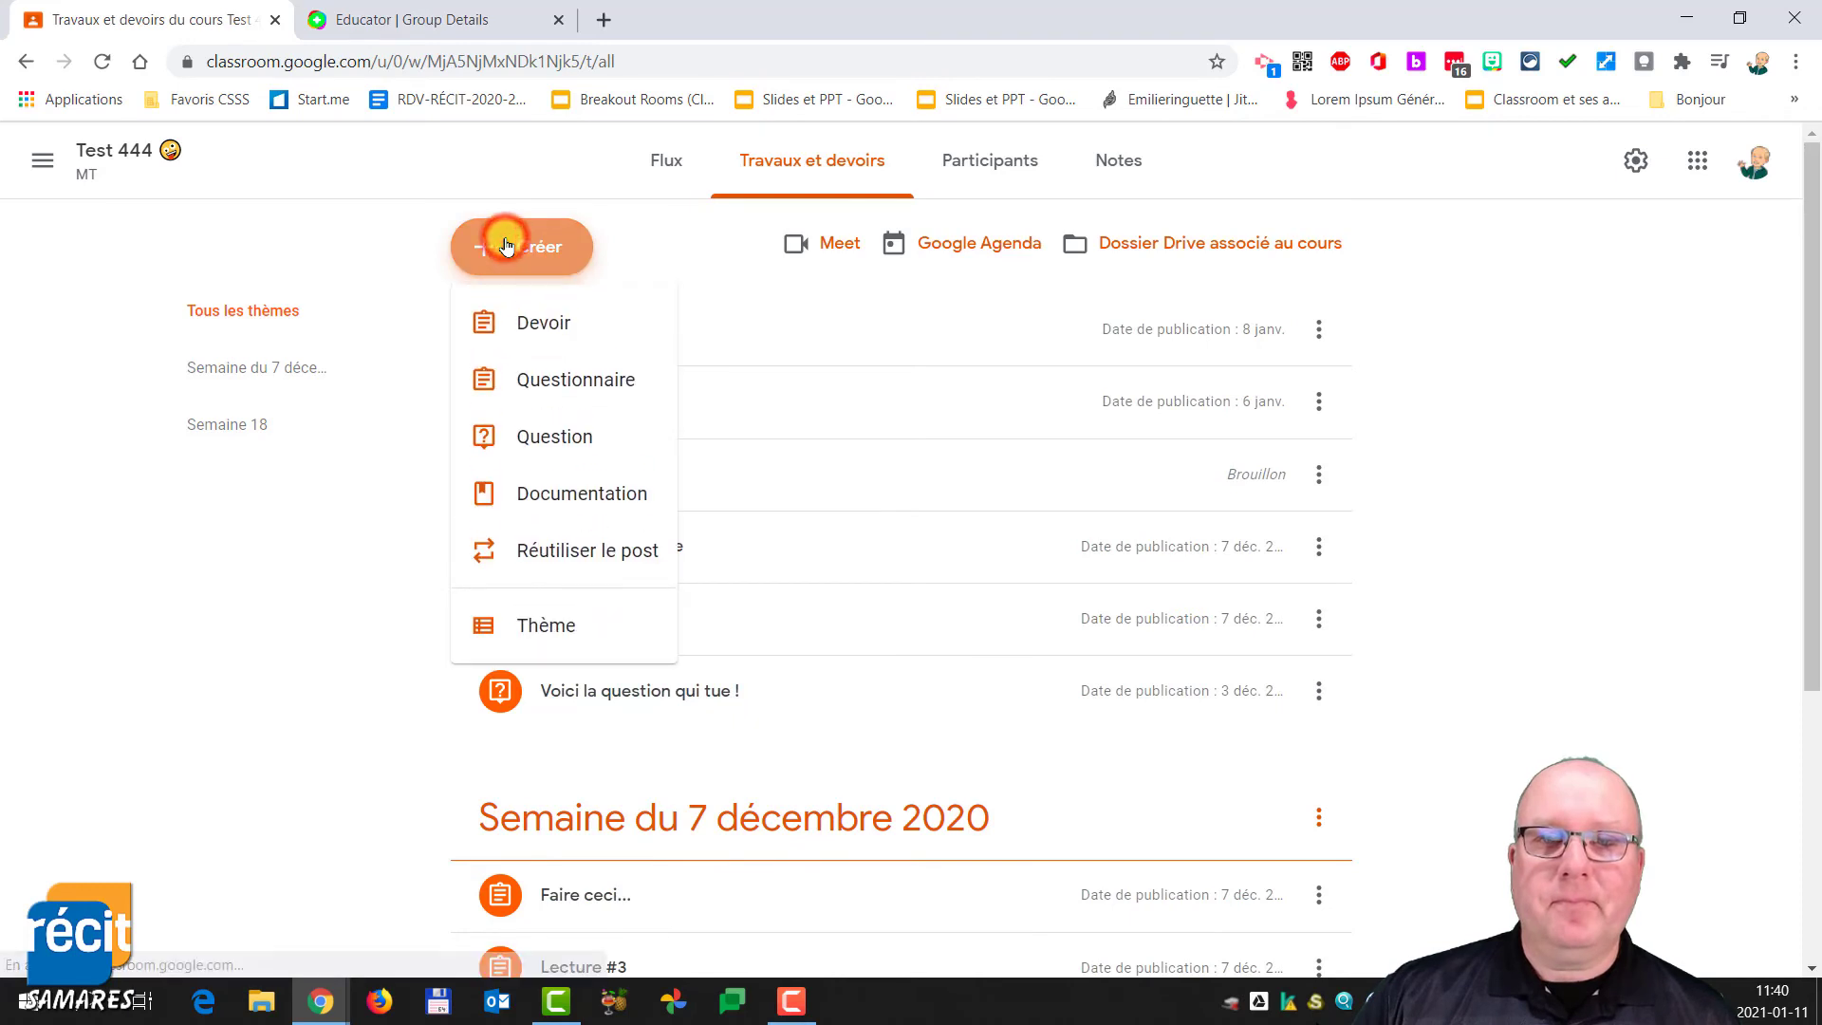
{"action": "left_click", "coordinate": [538, 326]}
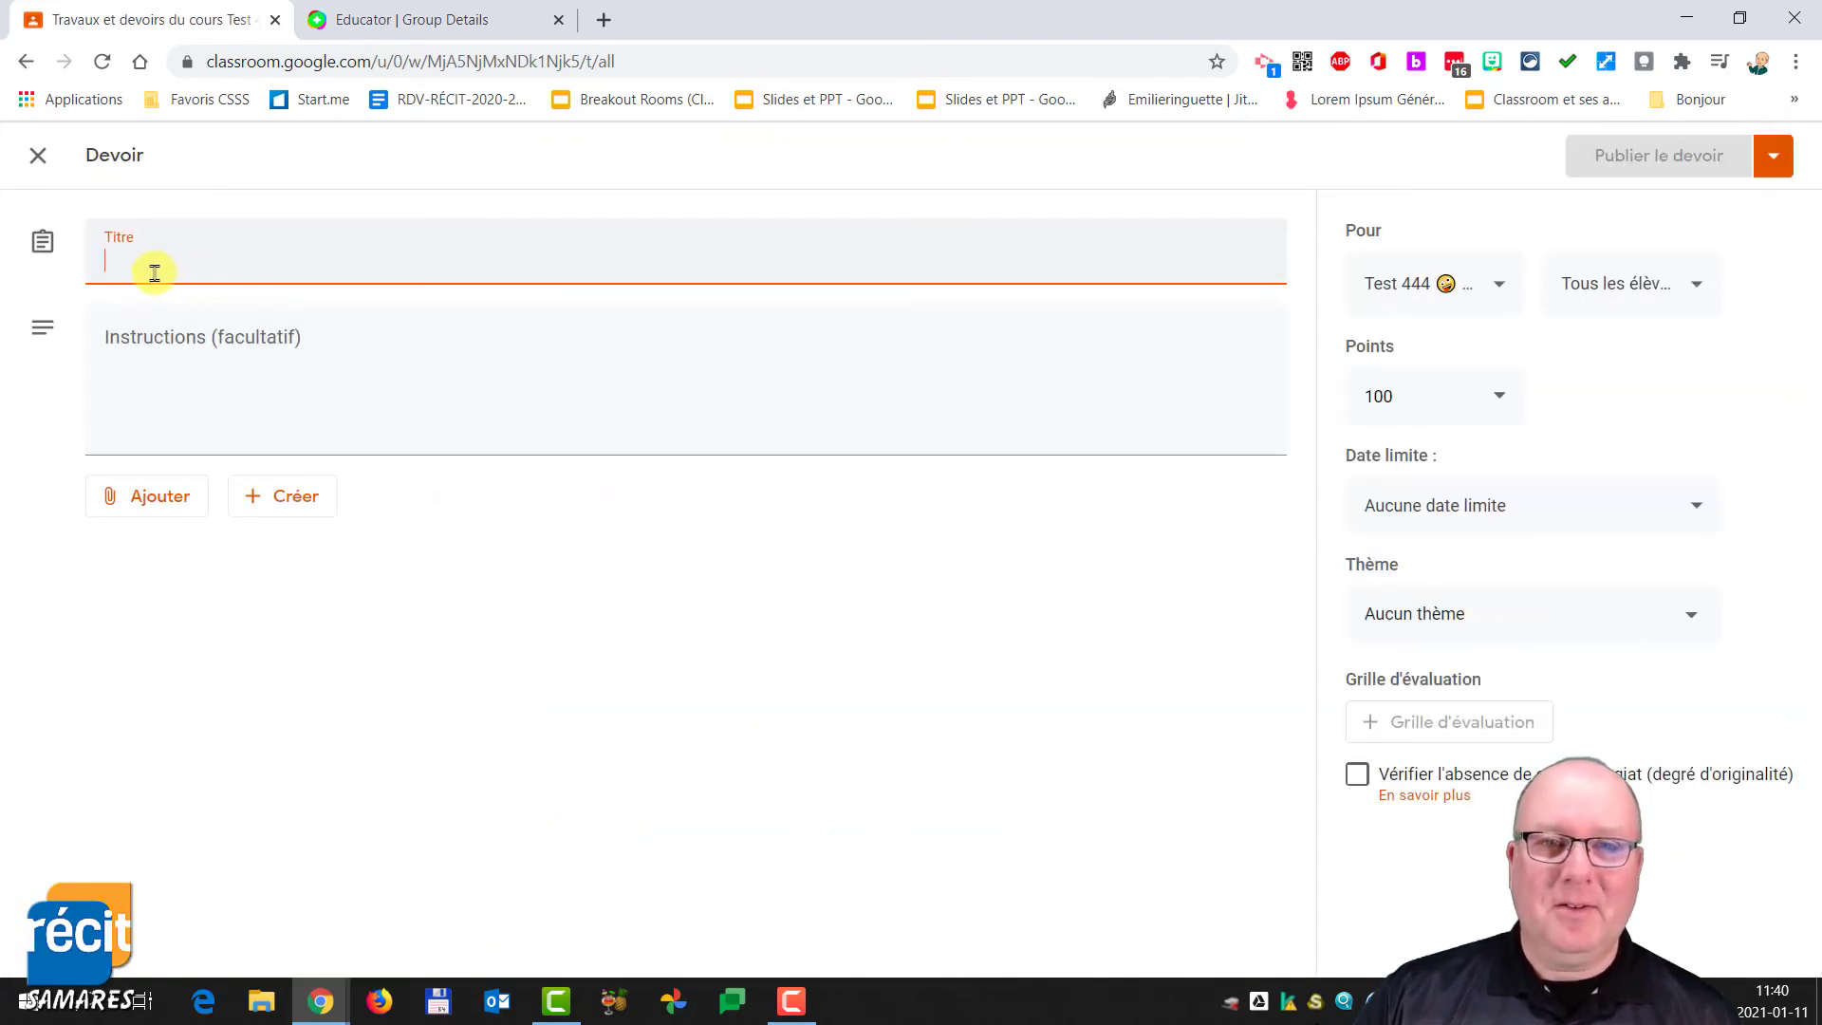
{"action": "type", "text": "Question #1"}
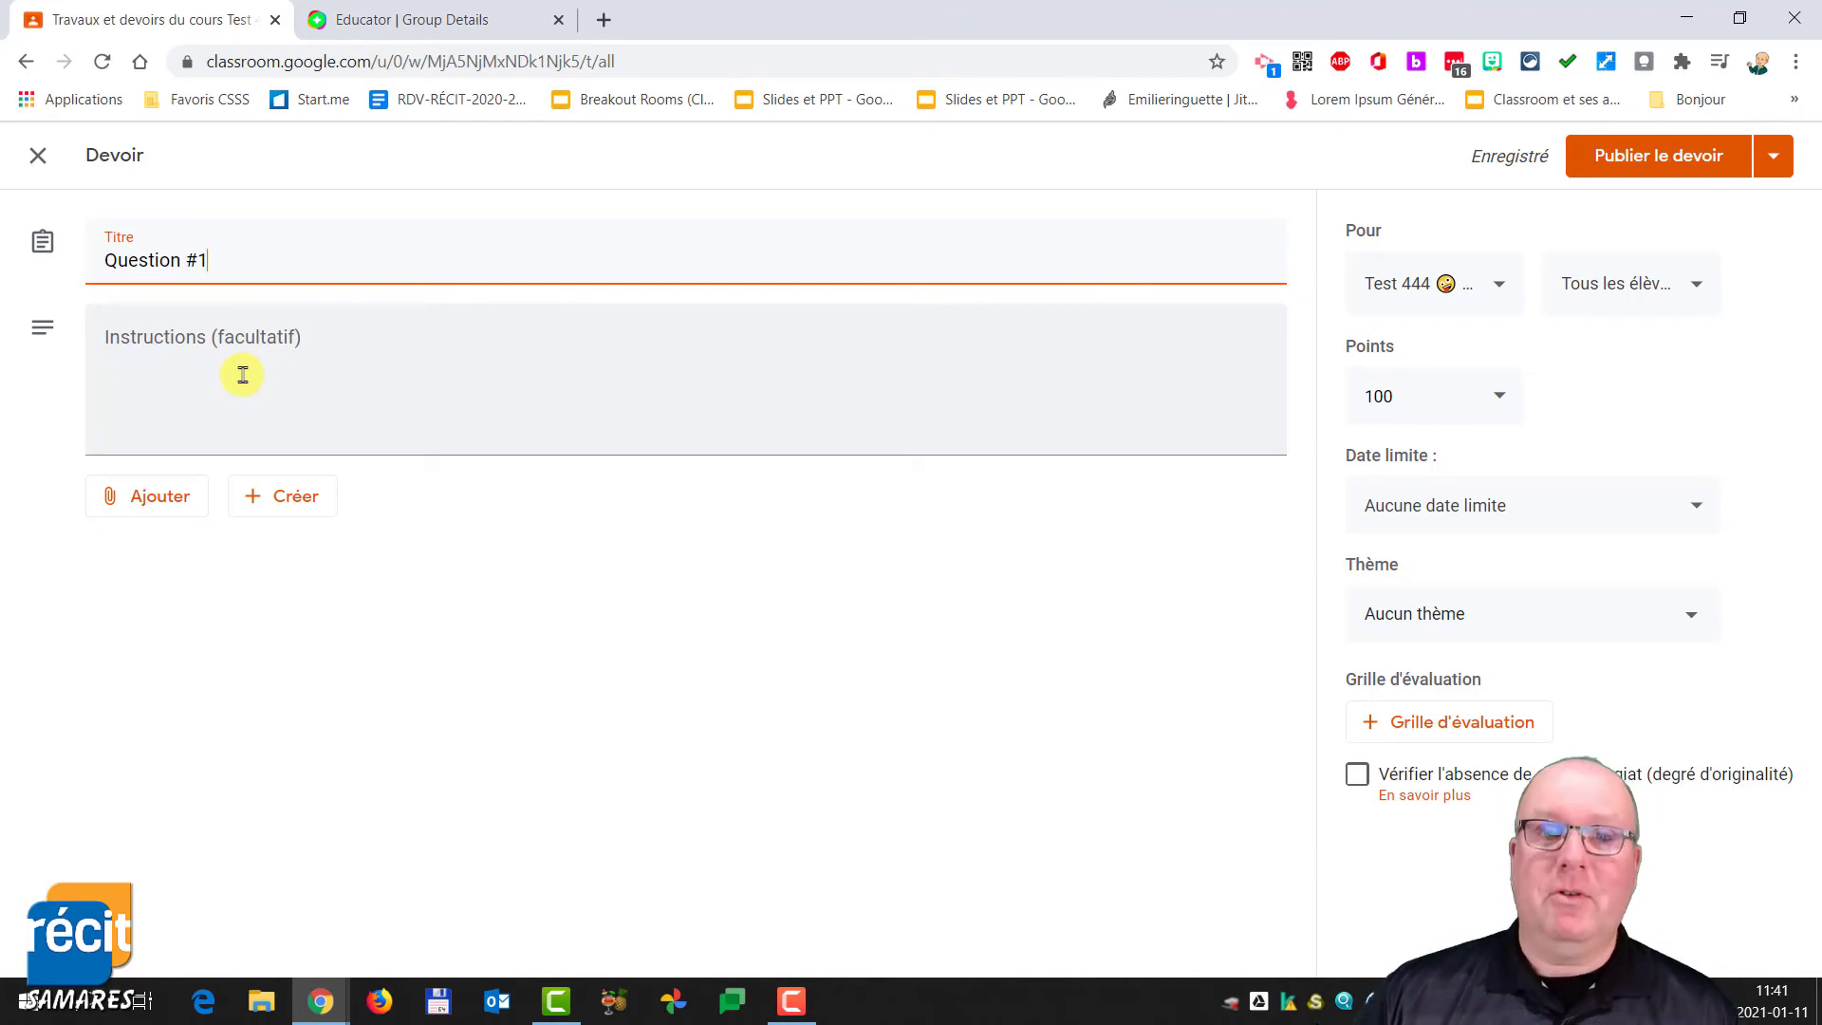
- Attach the copied Flipgrid topic link to the Question #1 assignment by pasting it as a link
{"action": "left_click", "coordinate": [243, 375]}
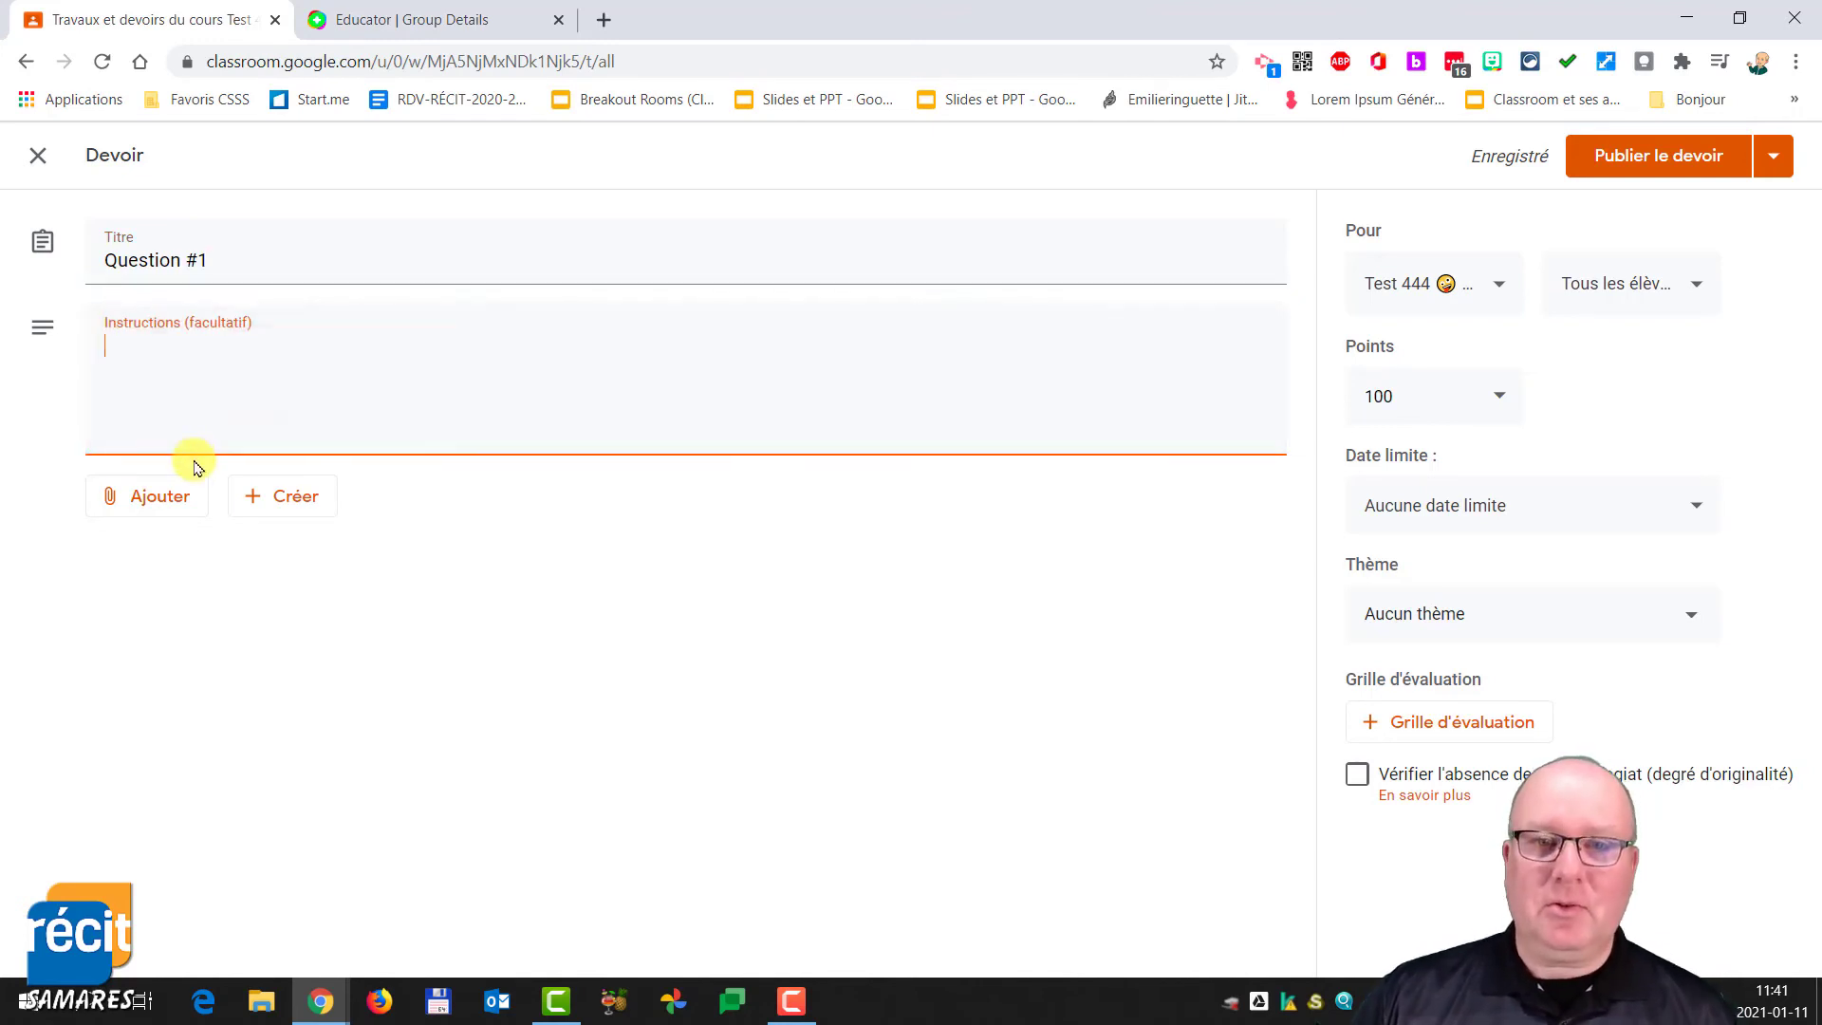
{"action": "left_click", "coordinate": [163, 502]}
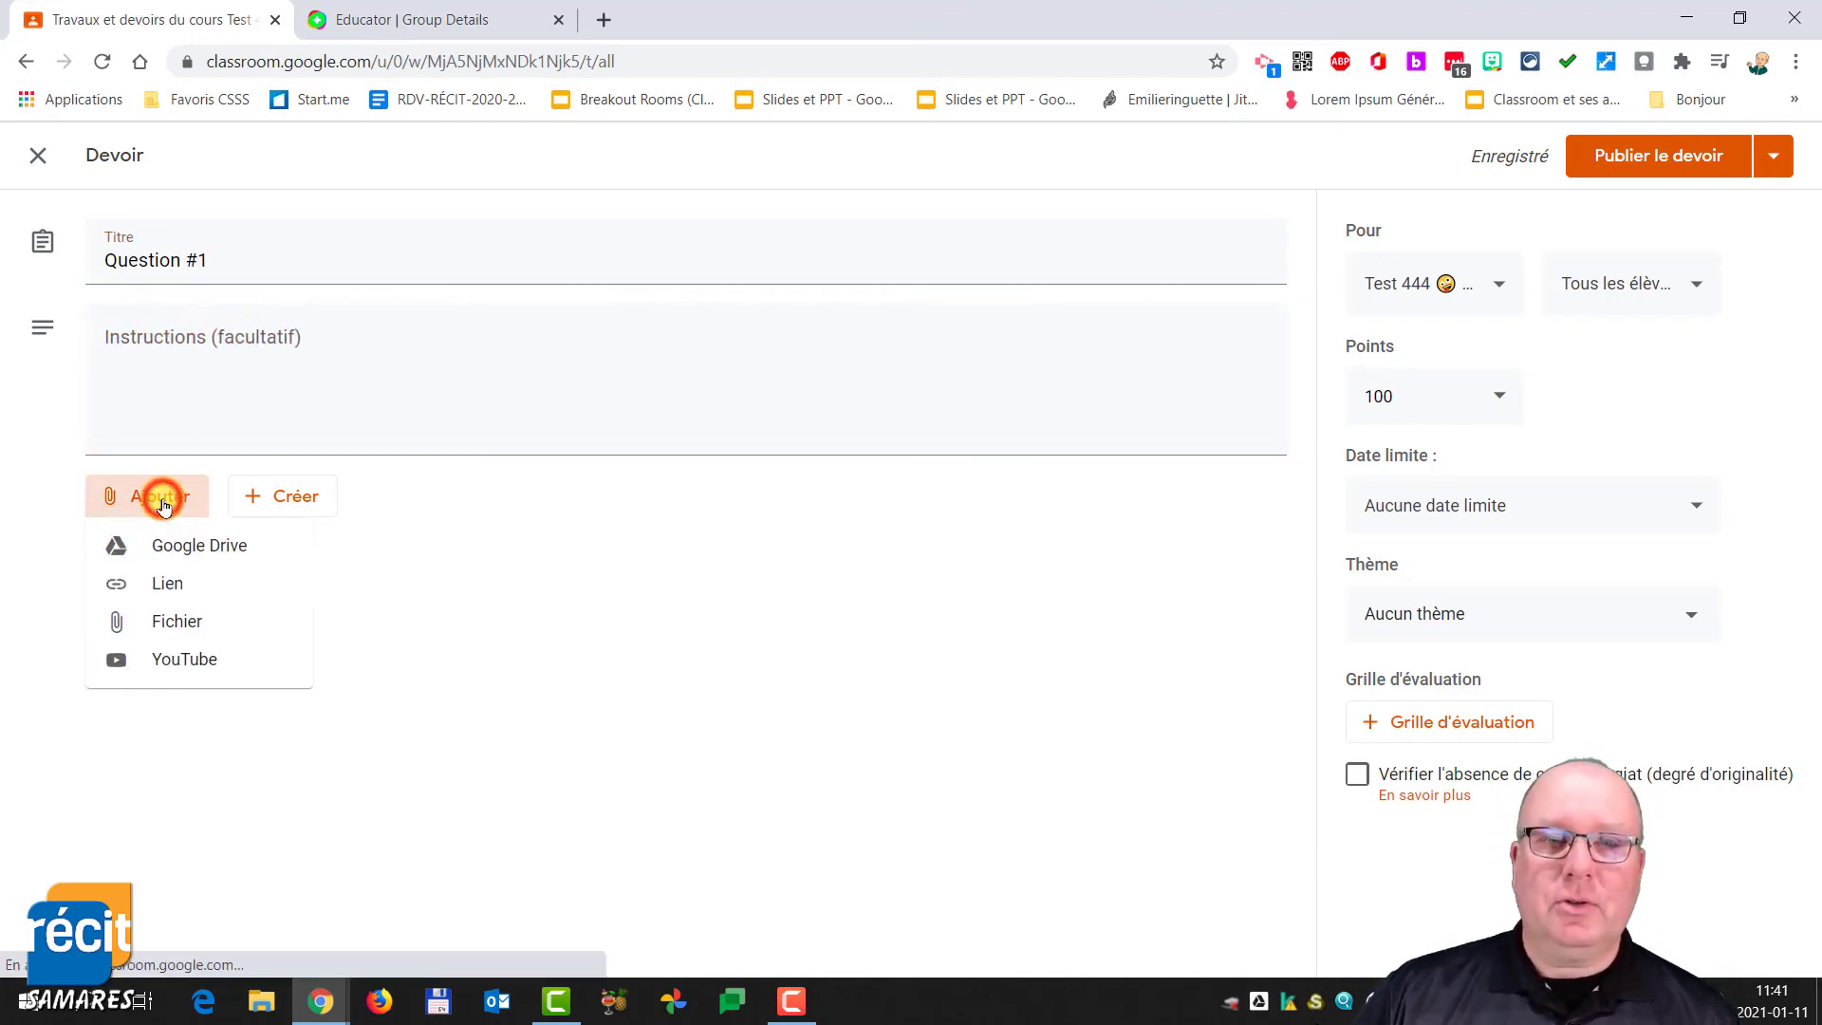
{"action": "left_click", "coordinate": [181, 579]}
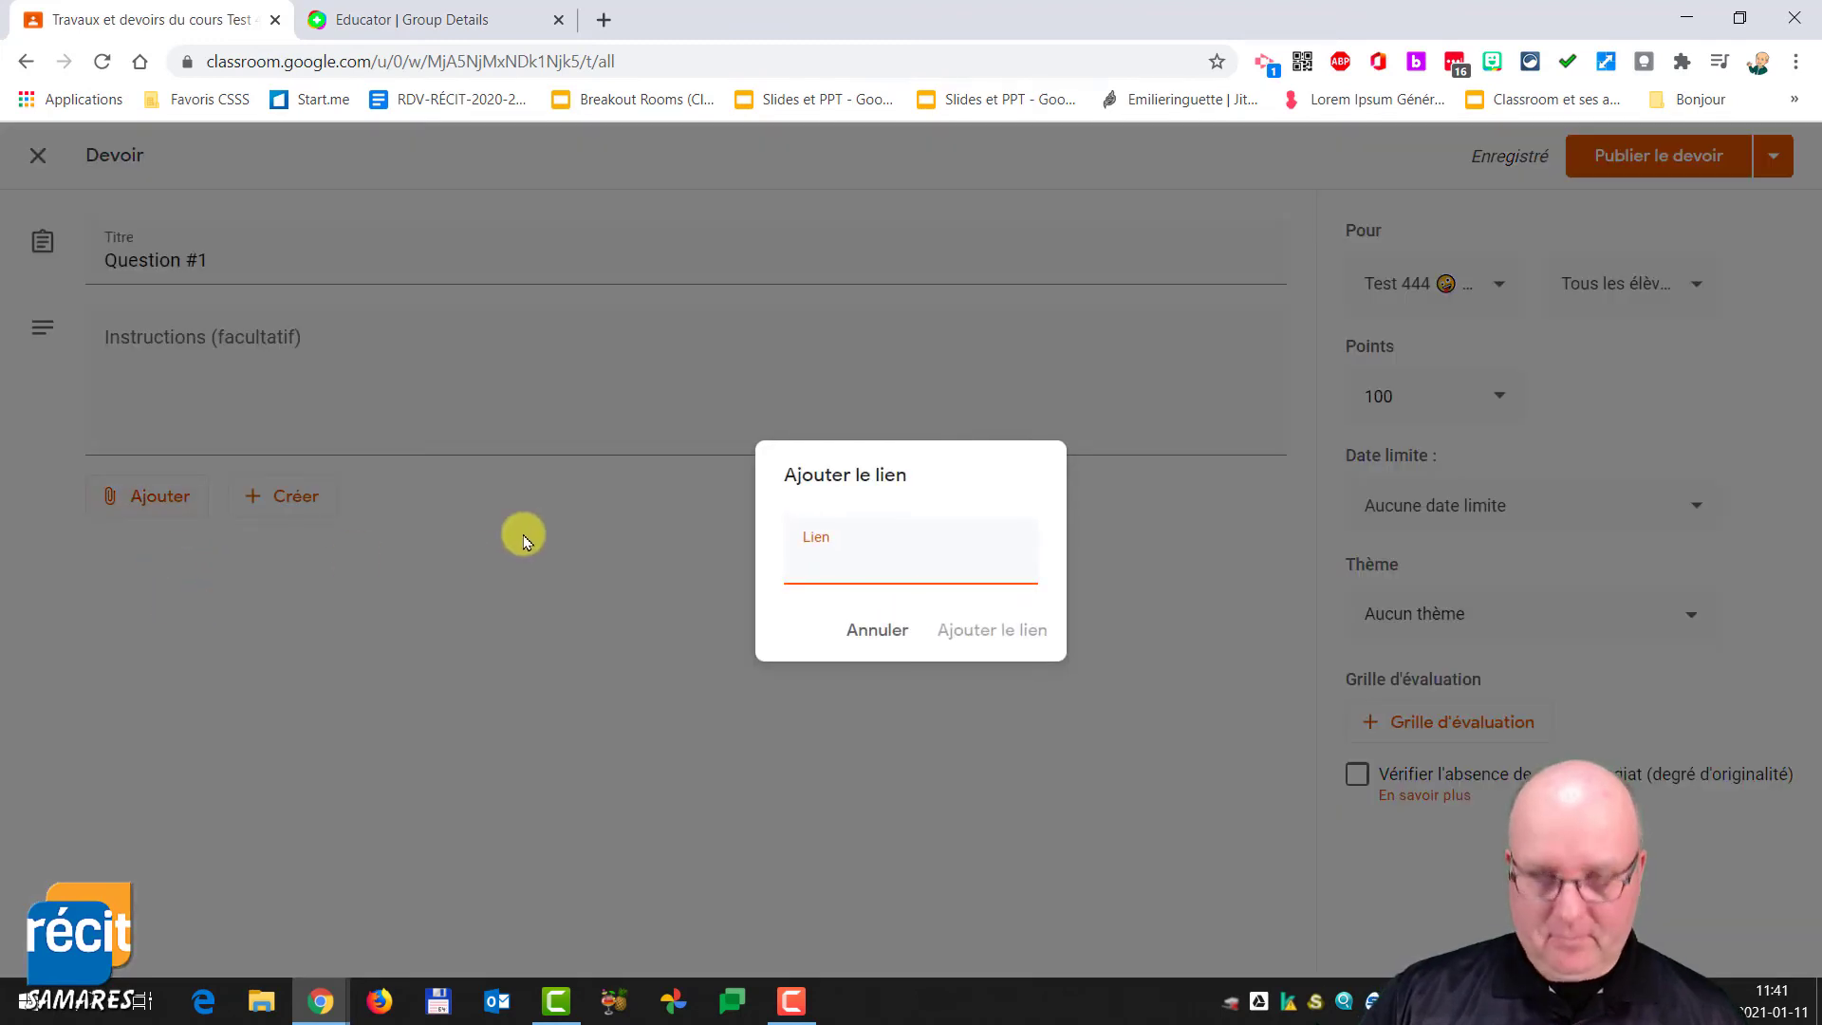
{"action": "right_click", "coordinate": [855, 560]}
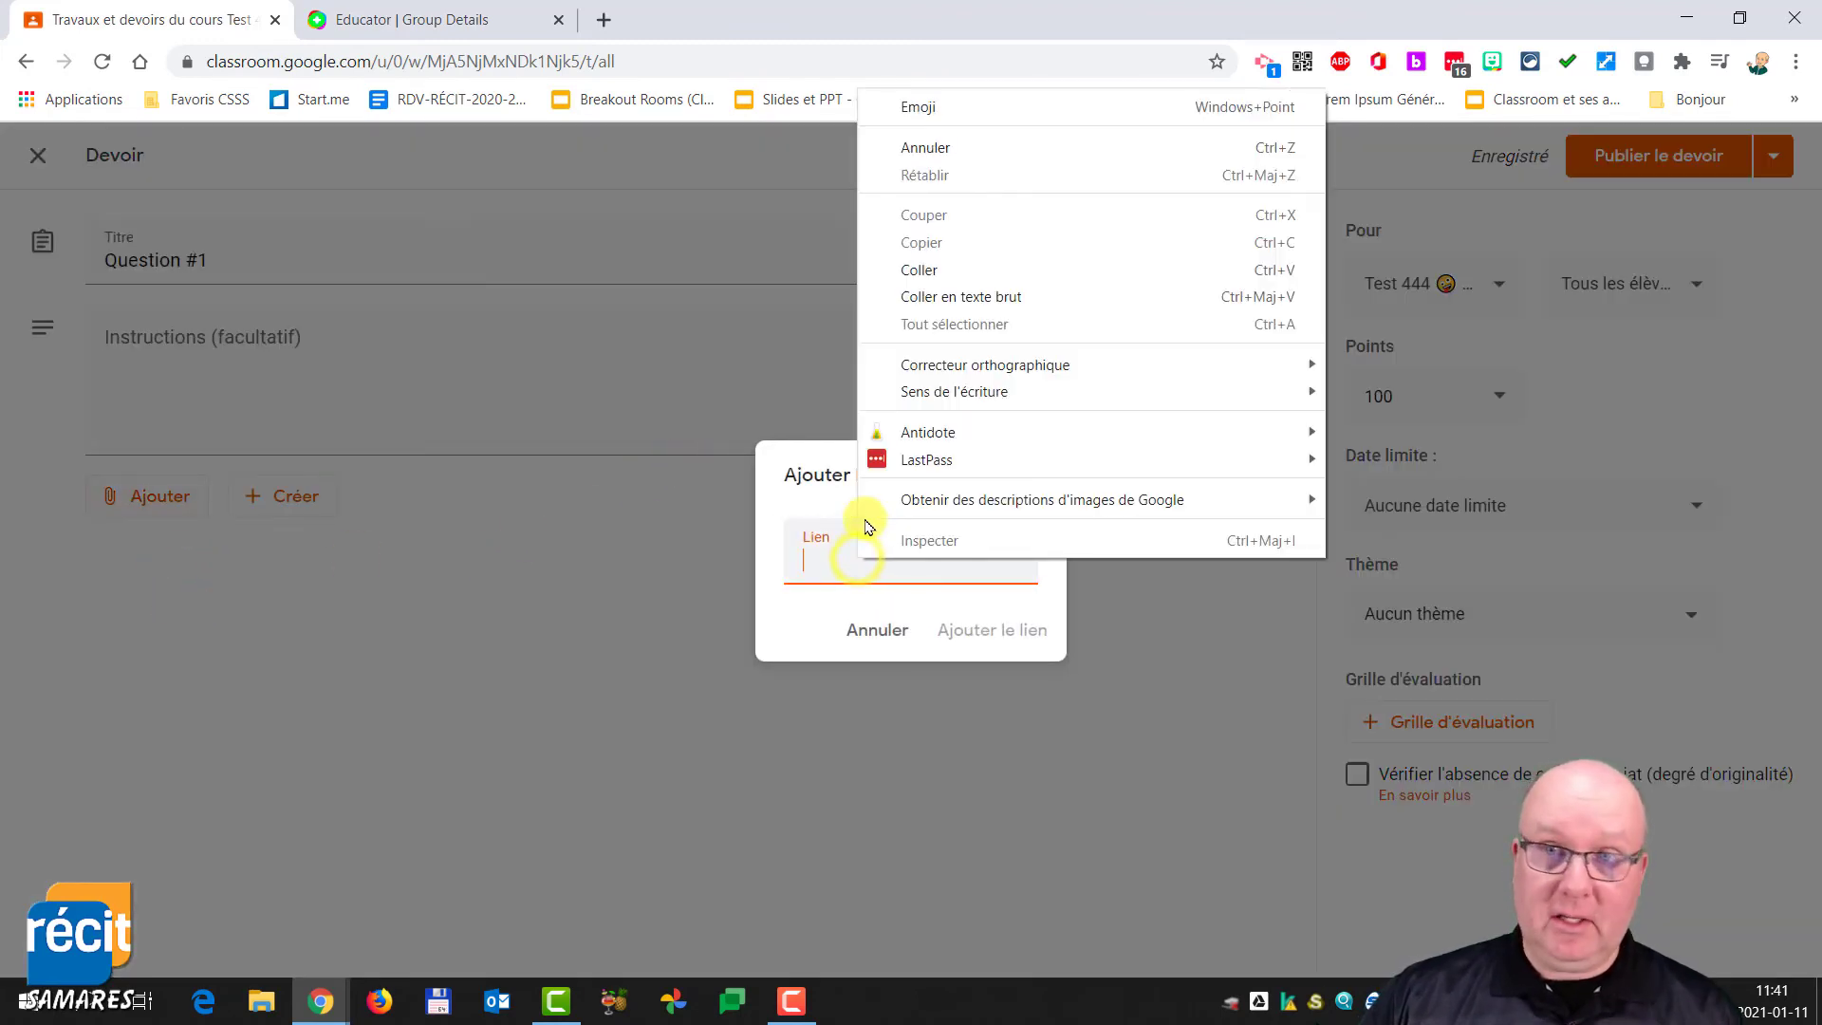
{"action": "left_click", "coordinate": [977, 269]}
{"action": "left_click", "coordinate": [981, 634]}
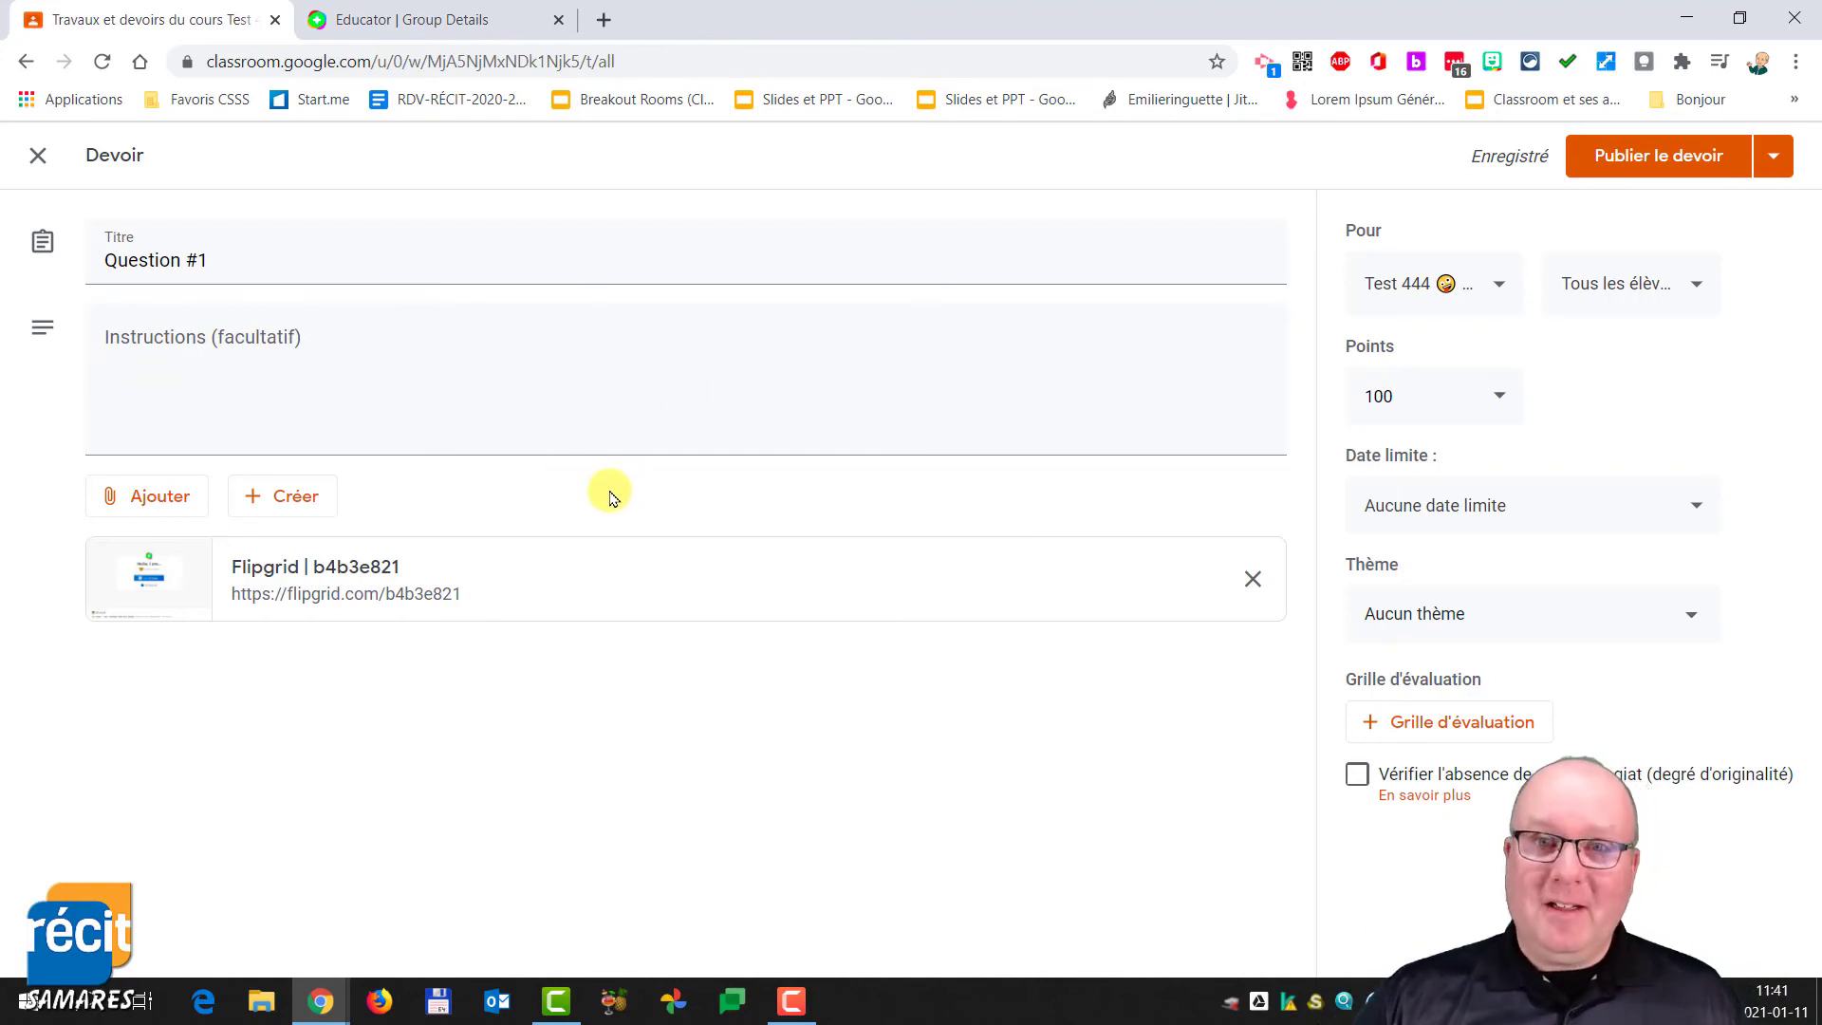
{"action": "left_click", "coordinate": [402, 21]}
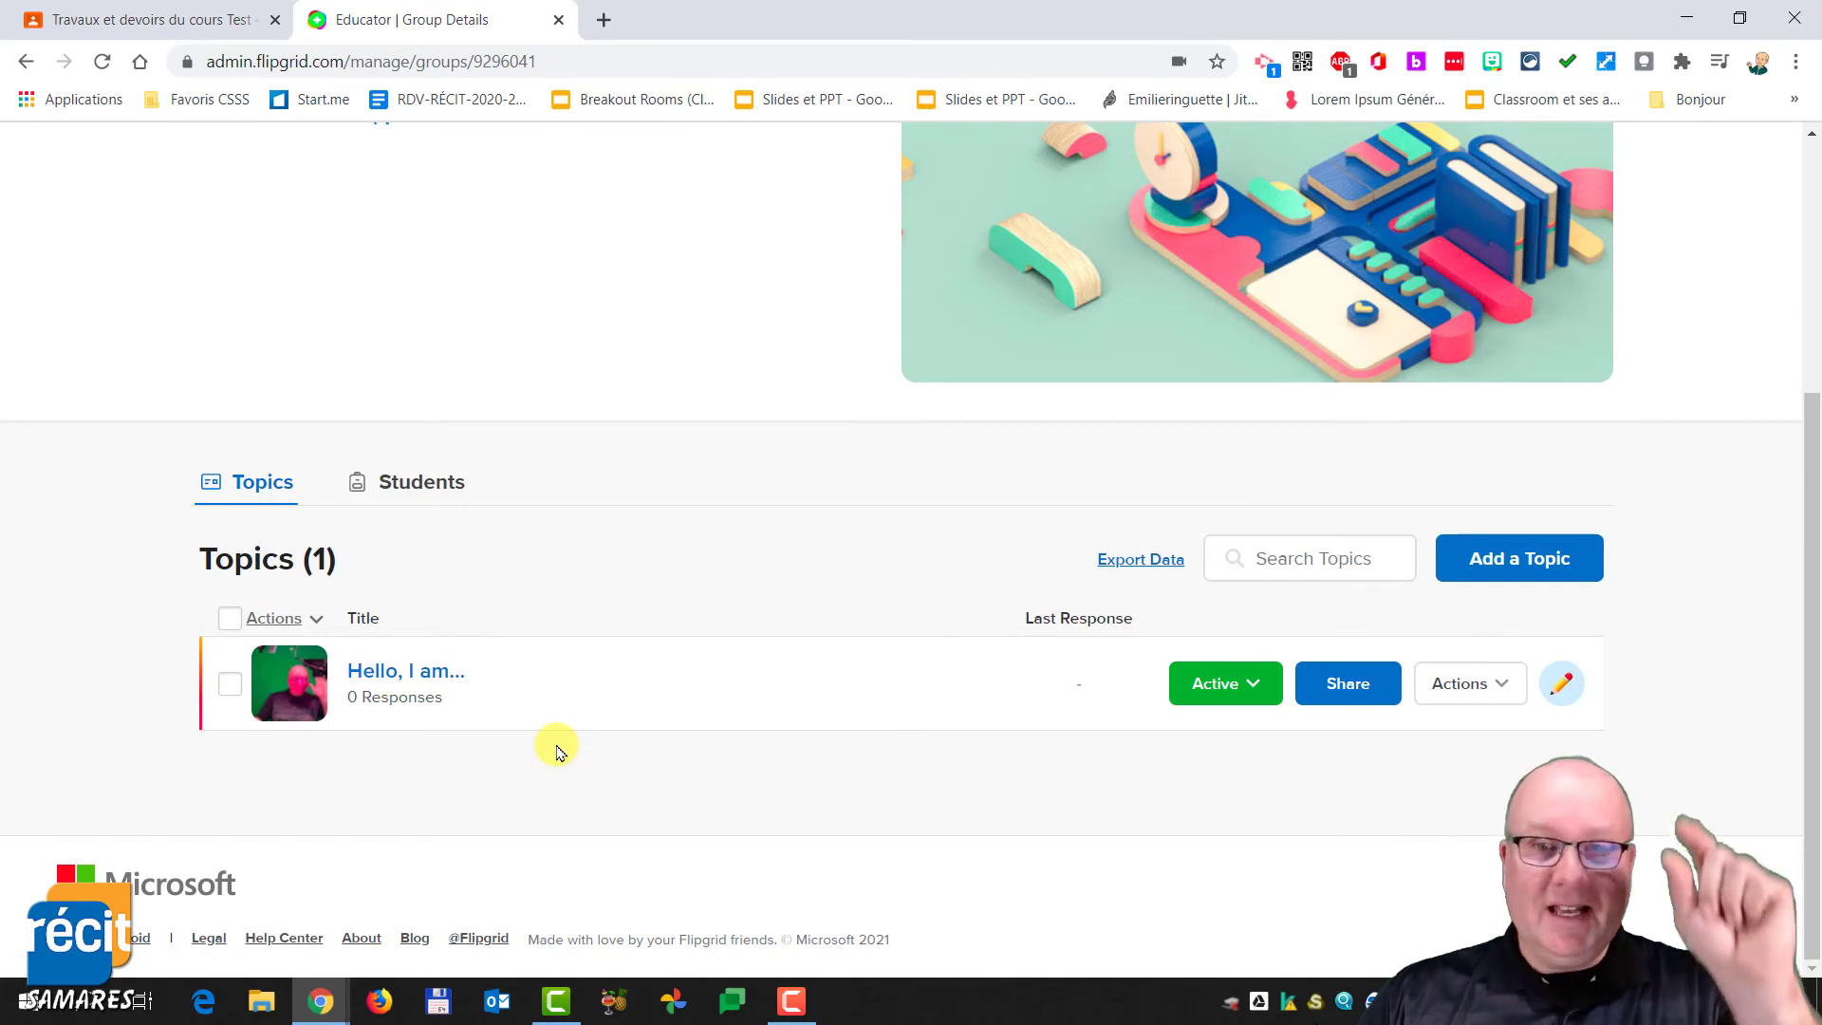
{"action": "left_click", "coordinate": [421, 481]}
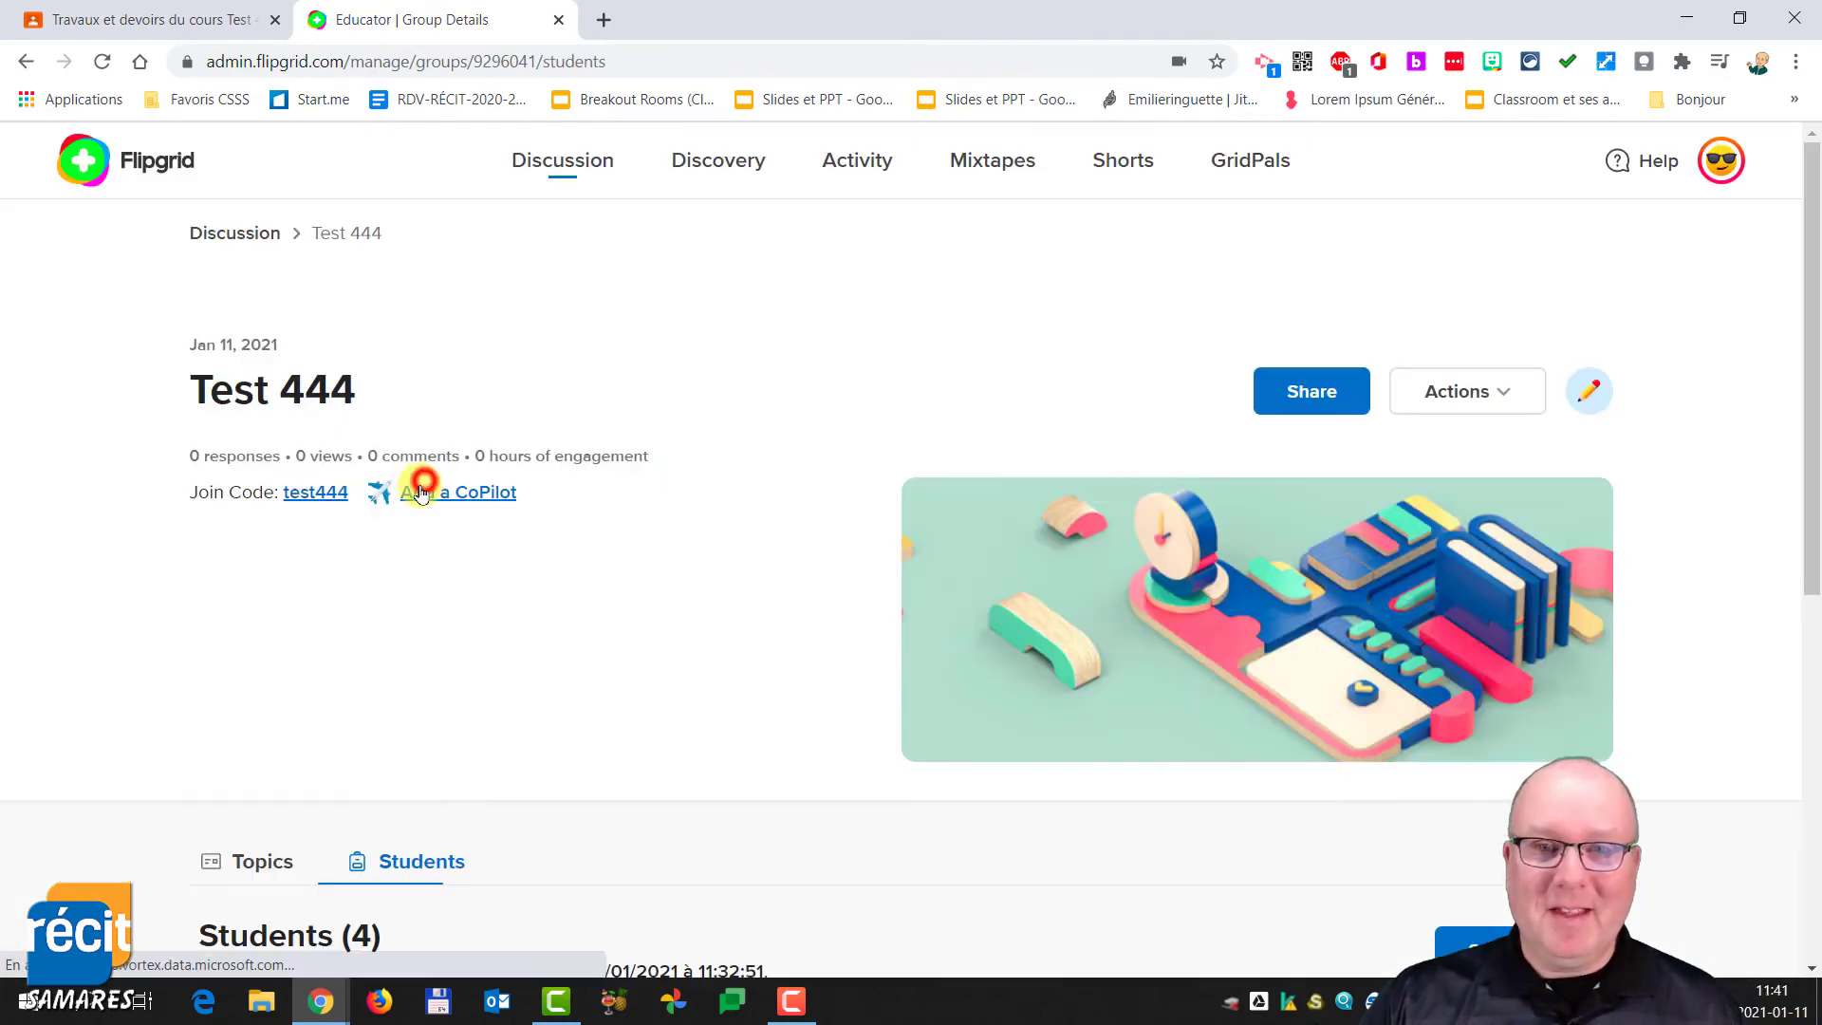
{"action": "scroll", "coordinate": [528, 601], "scroll_direction": "down", "scroll_amount": 5}
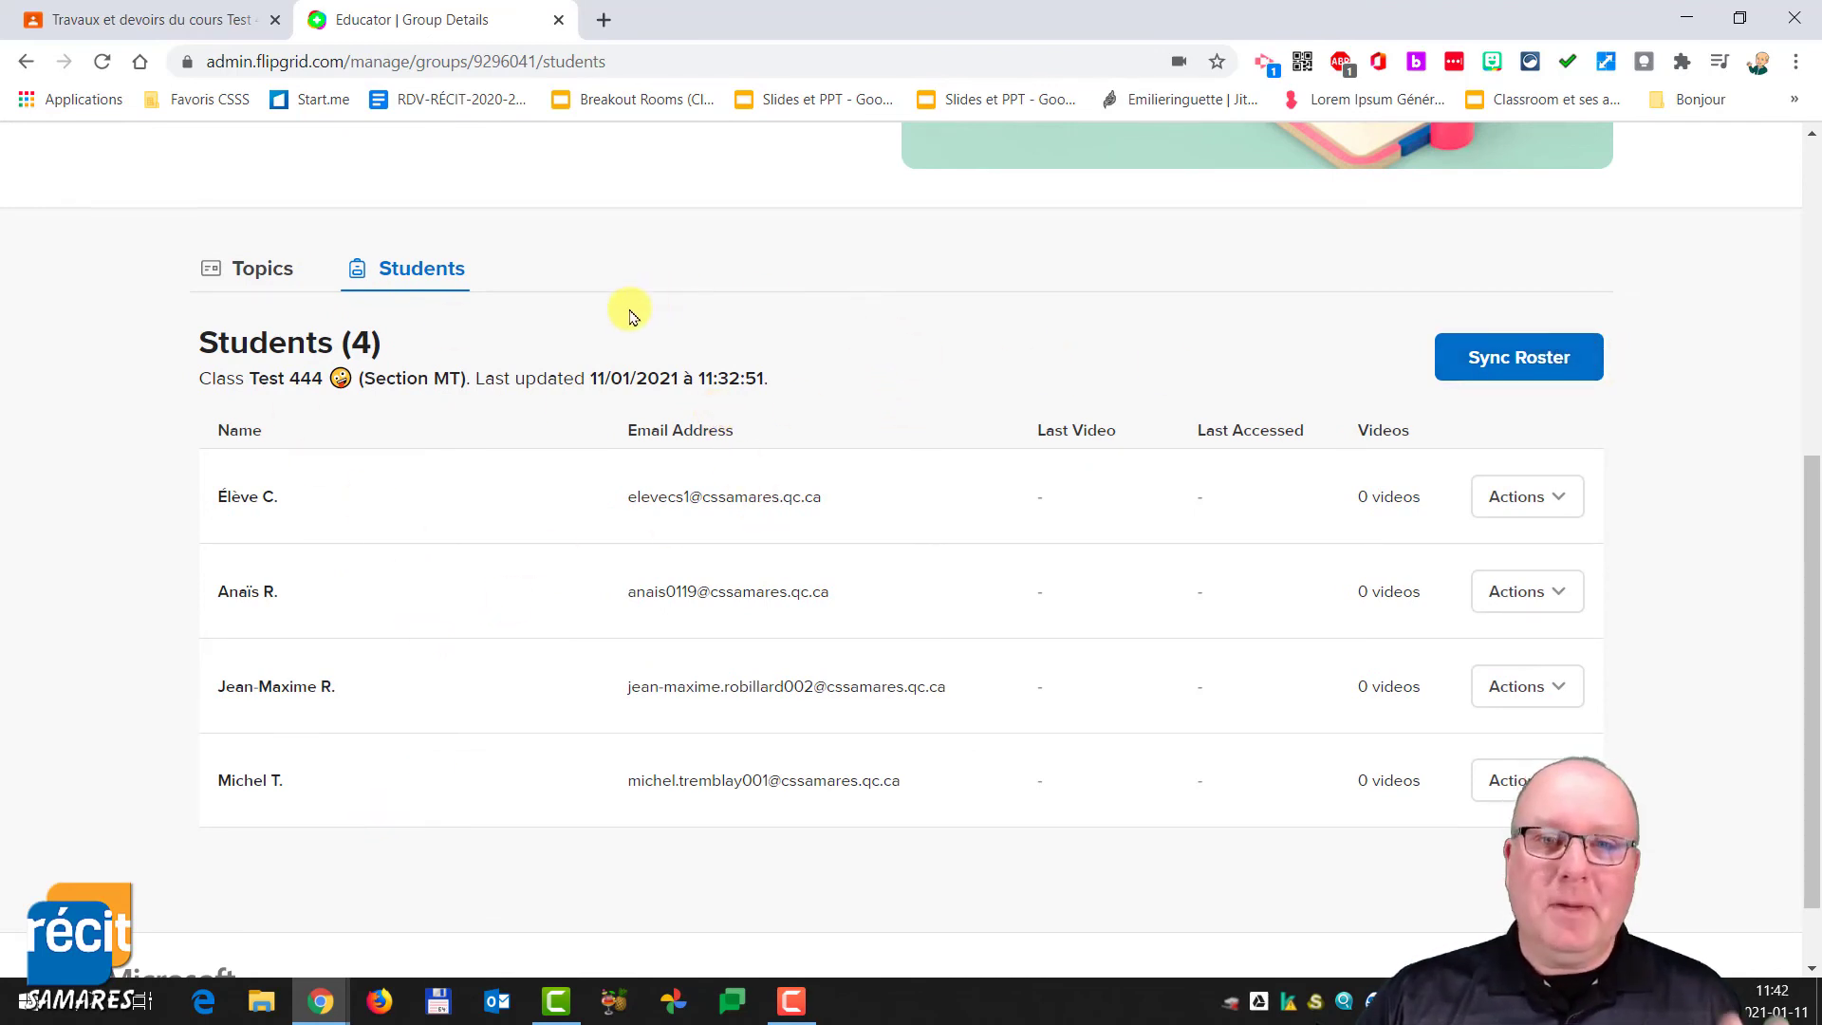
{"action": "scroll", "coordinate": [541, 356], "scroll_direction": "up", "scroll_amount": 3}
{"action": "scroll", "coordinate": [546, 349], "scroll_direction": "up", "scroll_amount": 3}
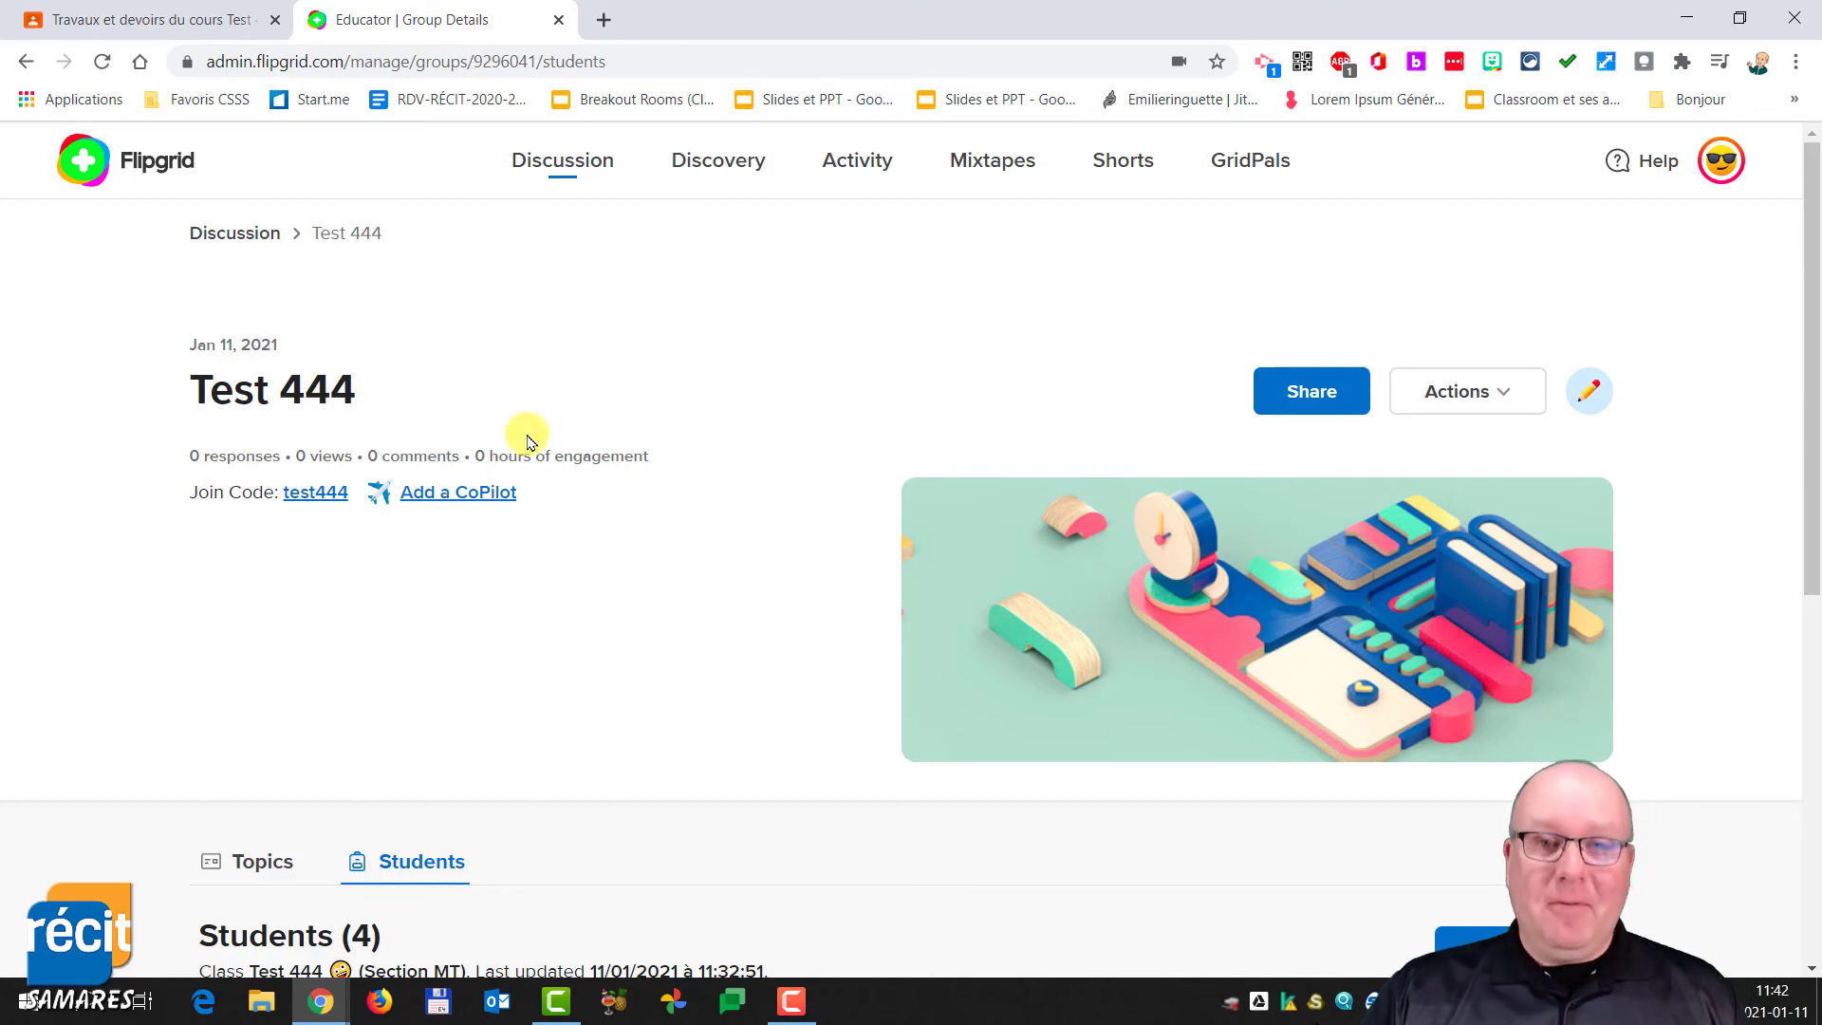
{"action": "scroll", "coordinate": [520, 541], "scroll_direction": "down", "scroll_amount": 5}
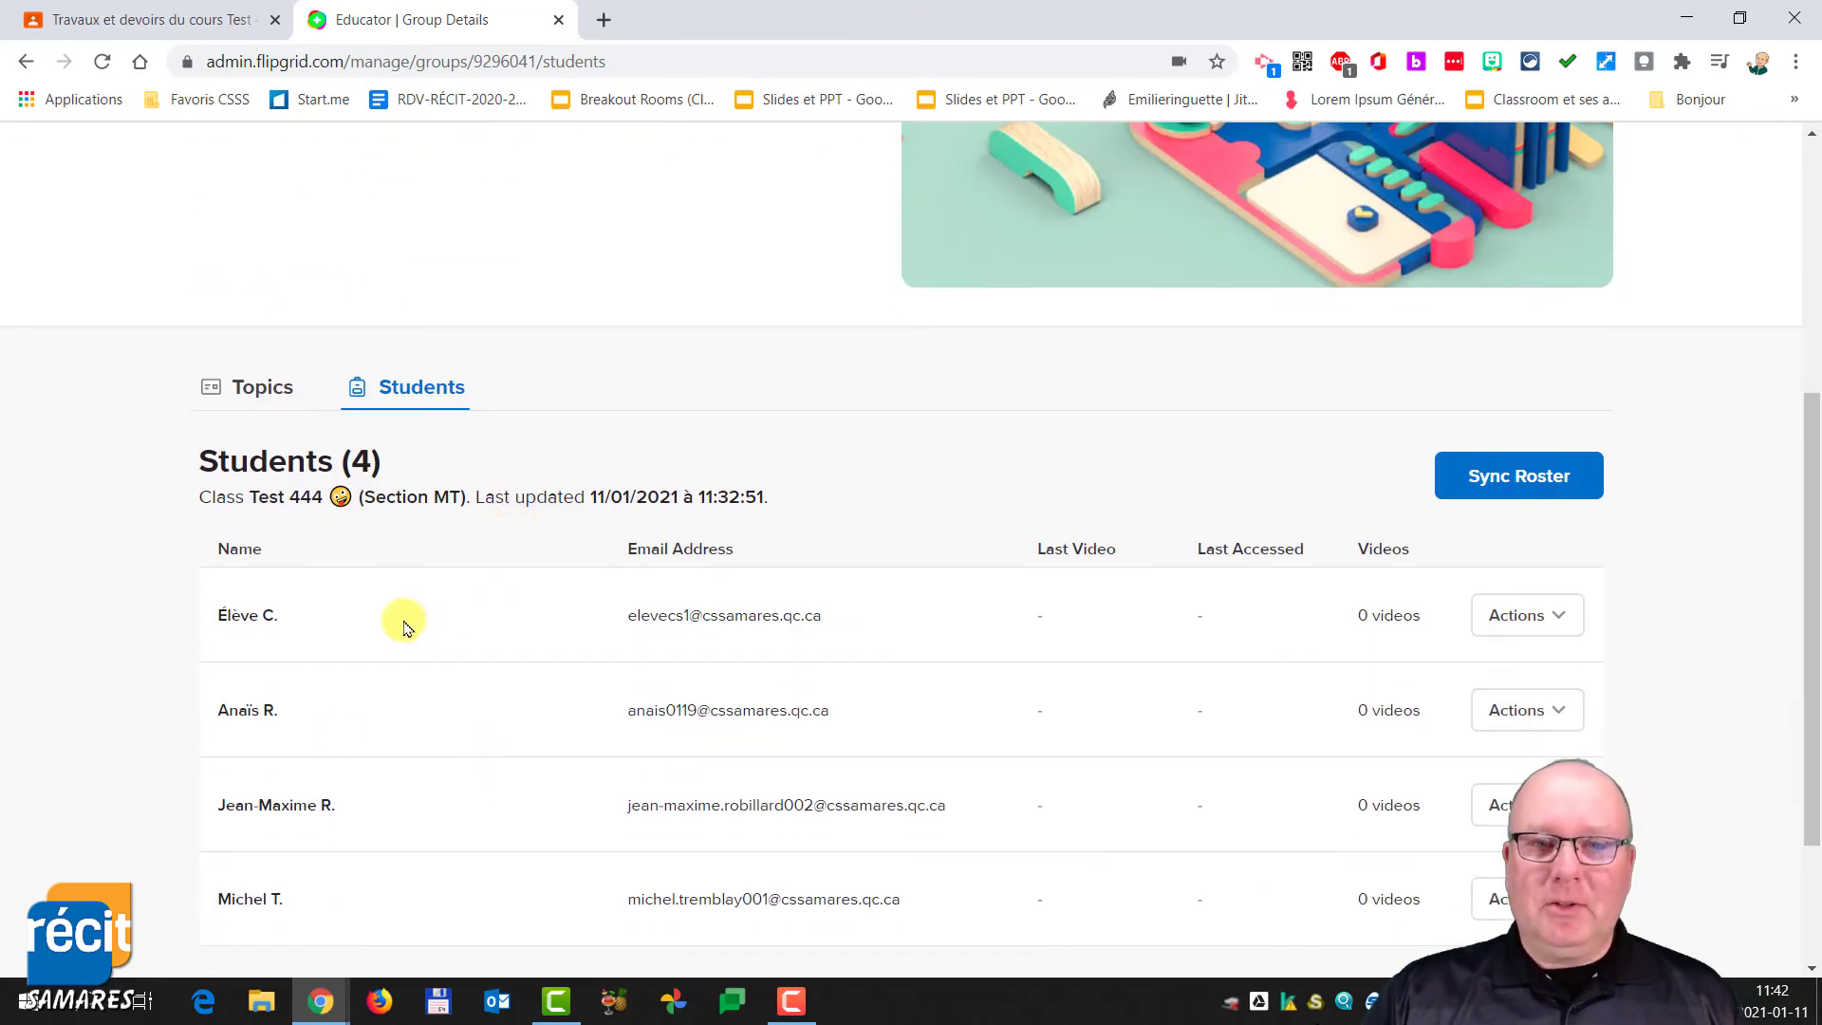
{"action": "scroll", "coordinate": [402, 618], "scroll_direction": "down", "scroll_amount": 2}
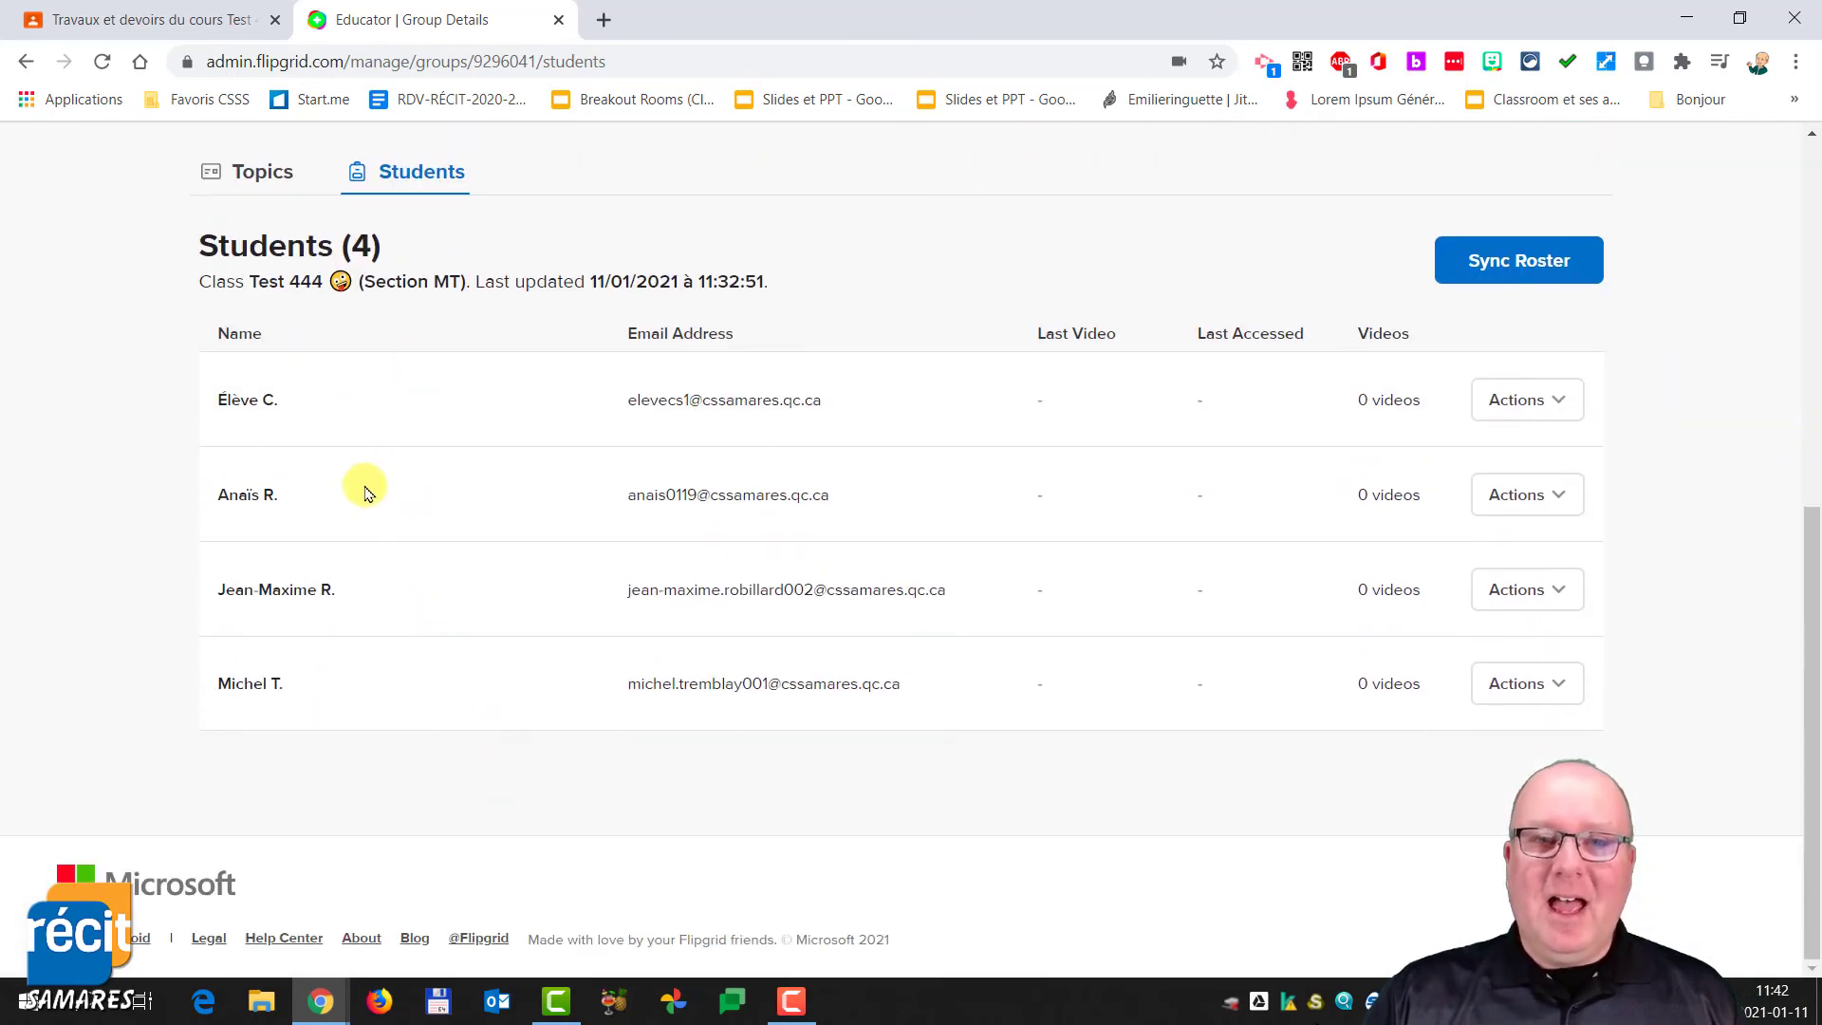
{"action": "scroll", "coordinate": [366, 493], "scroll_direction": "up", "scroll_amount": 7}
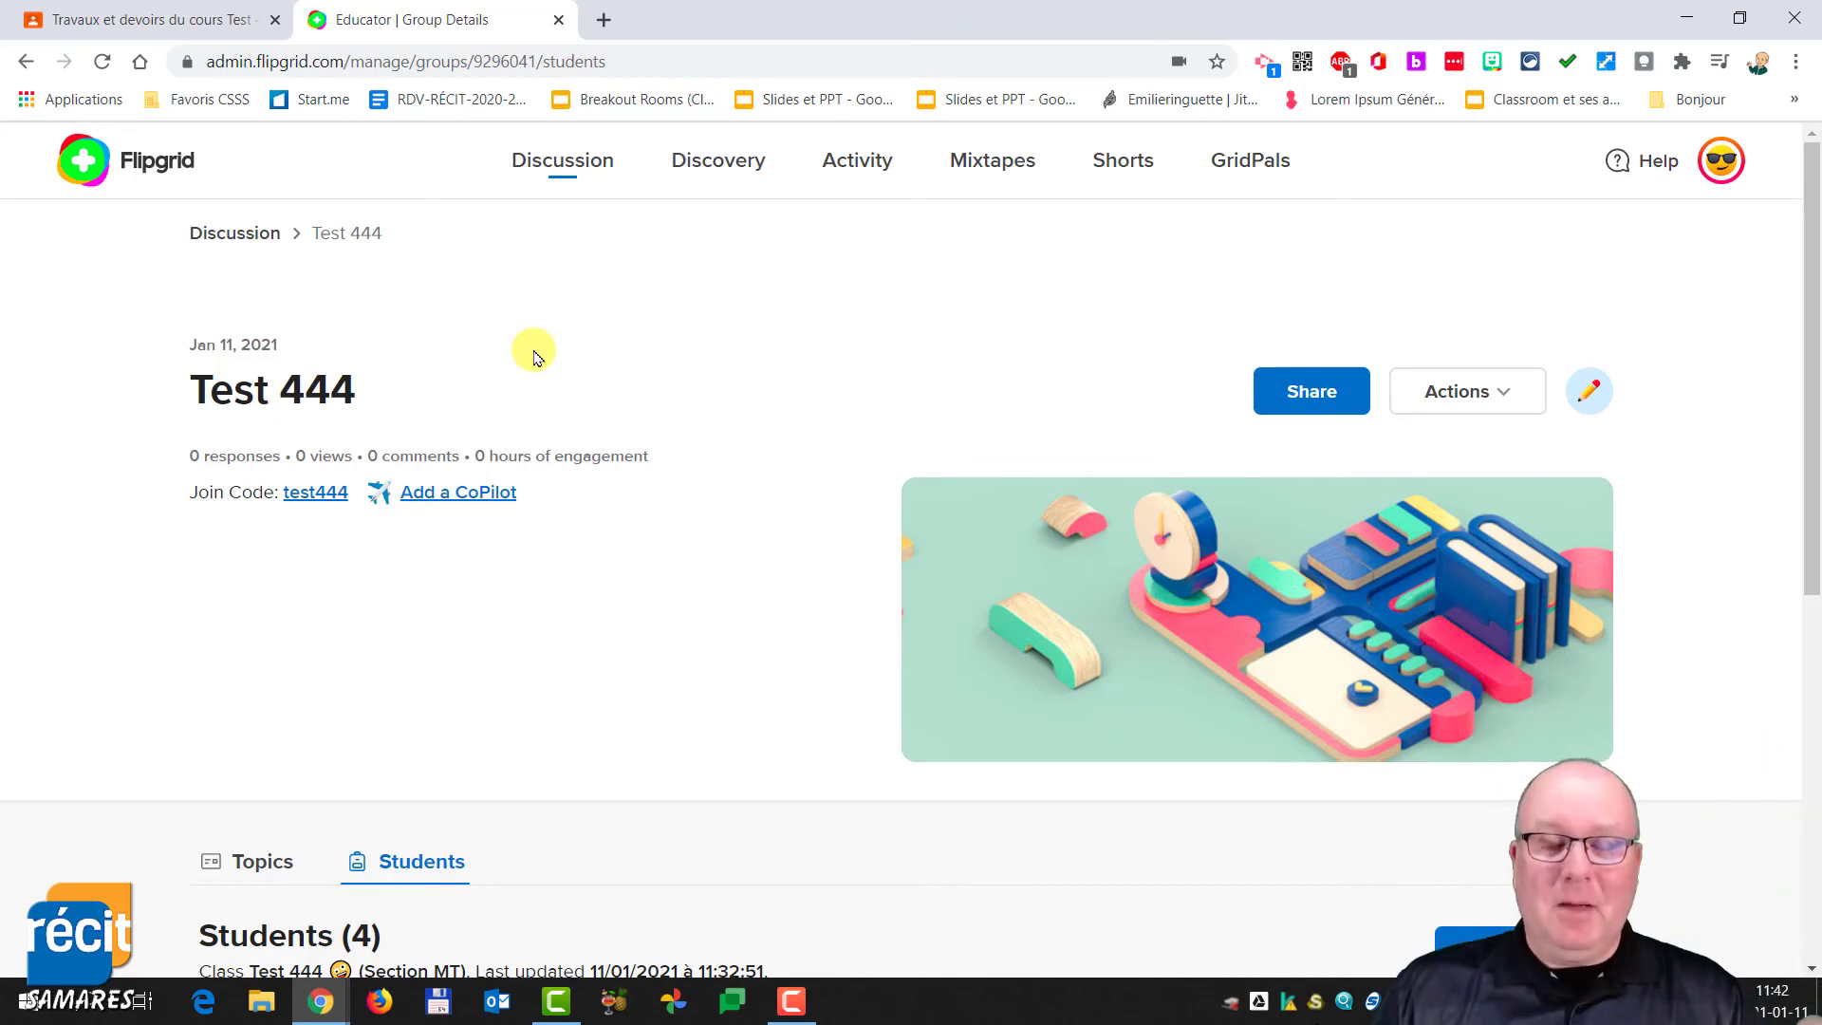
{"action": "scroll", "coordinate": [569, 651], "scroll_direction": "down", "scroll_amount": 6}
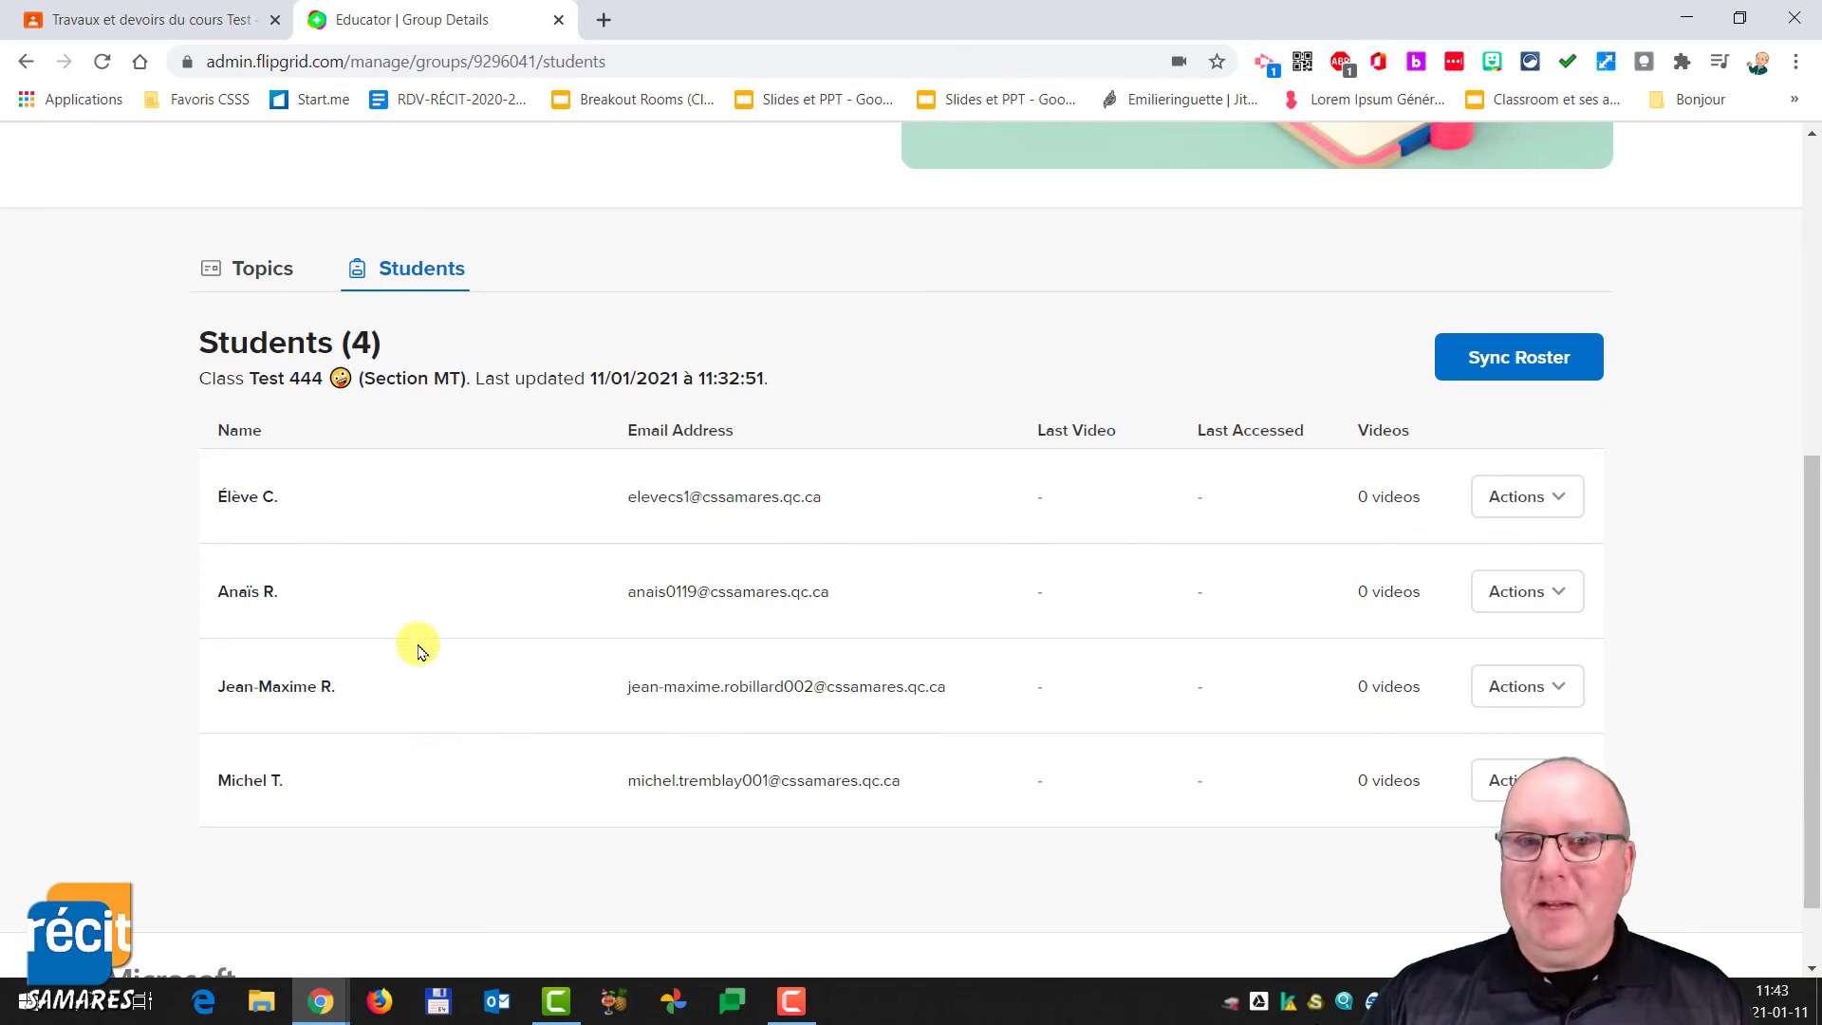
{"action": "scroll", "coordinate": [419, 636], "scroll_direction": "up", "scroll_amount": 6}
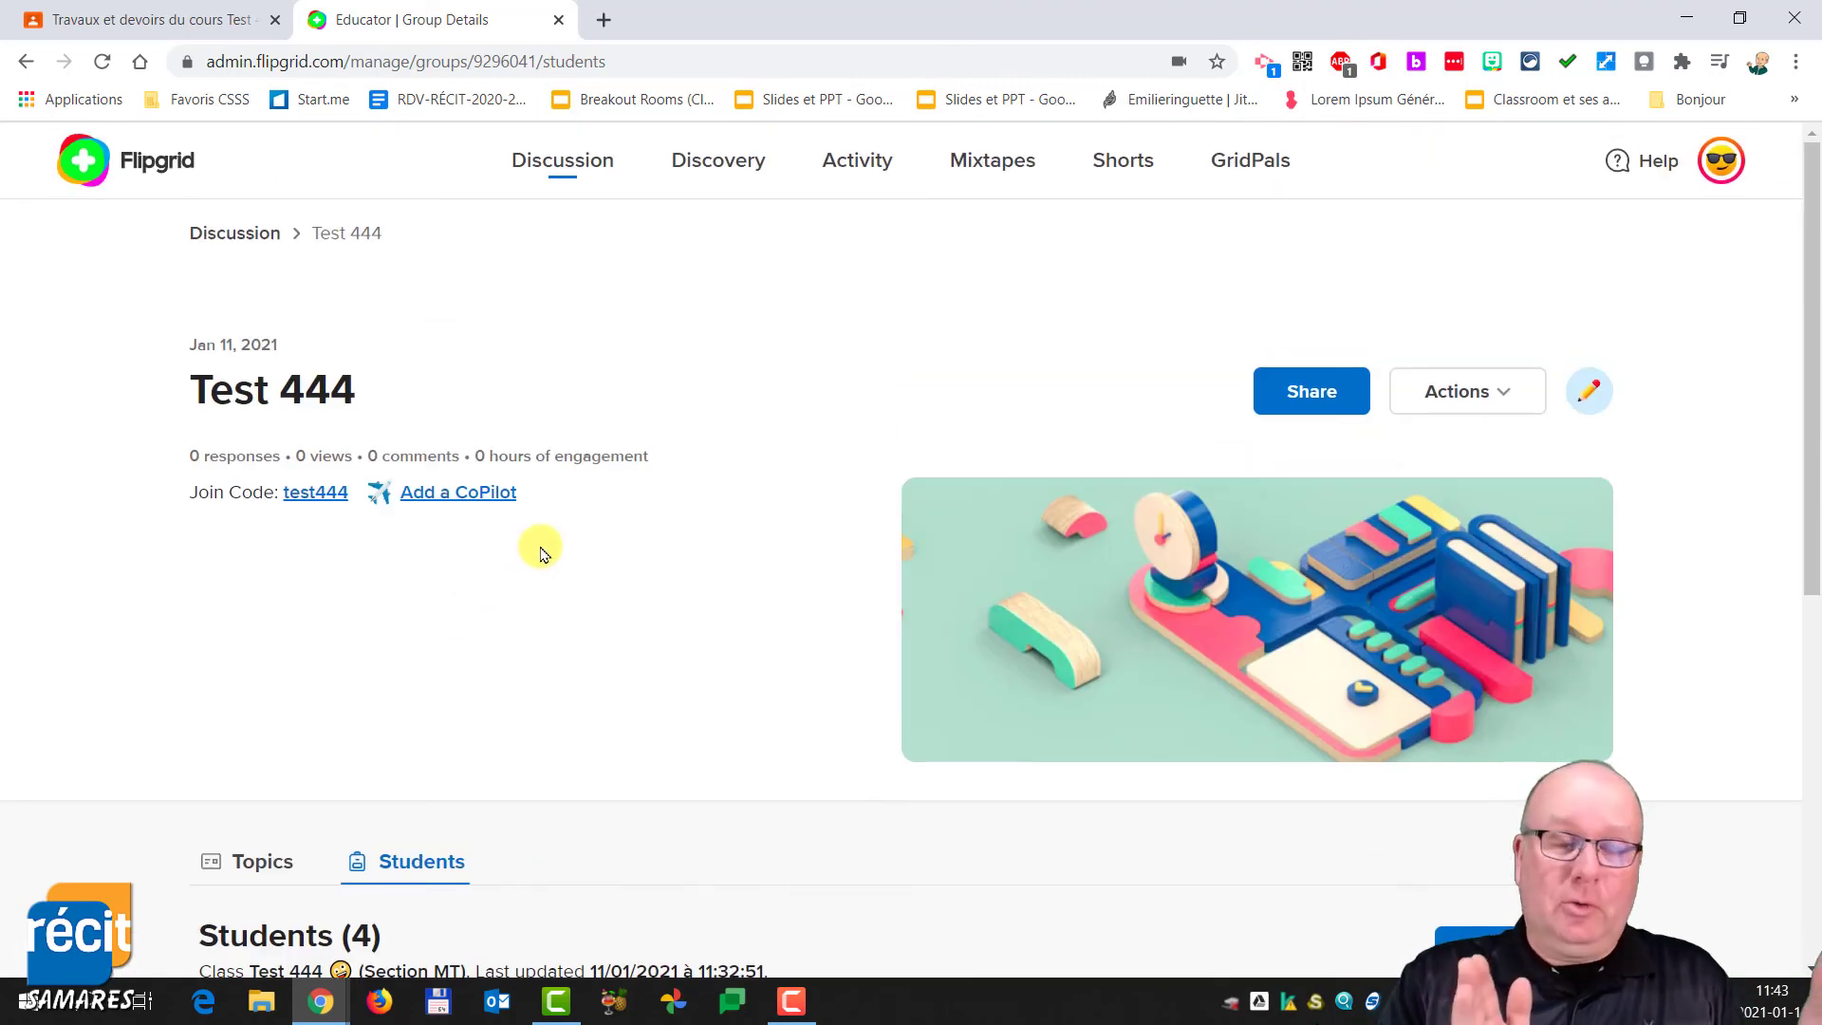